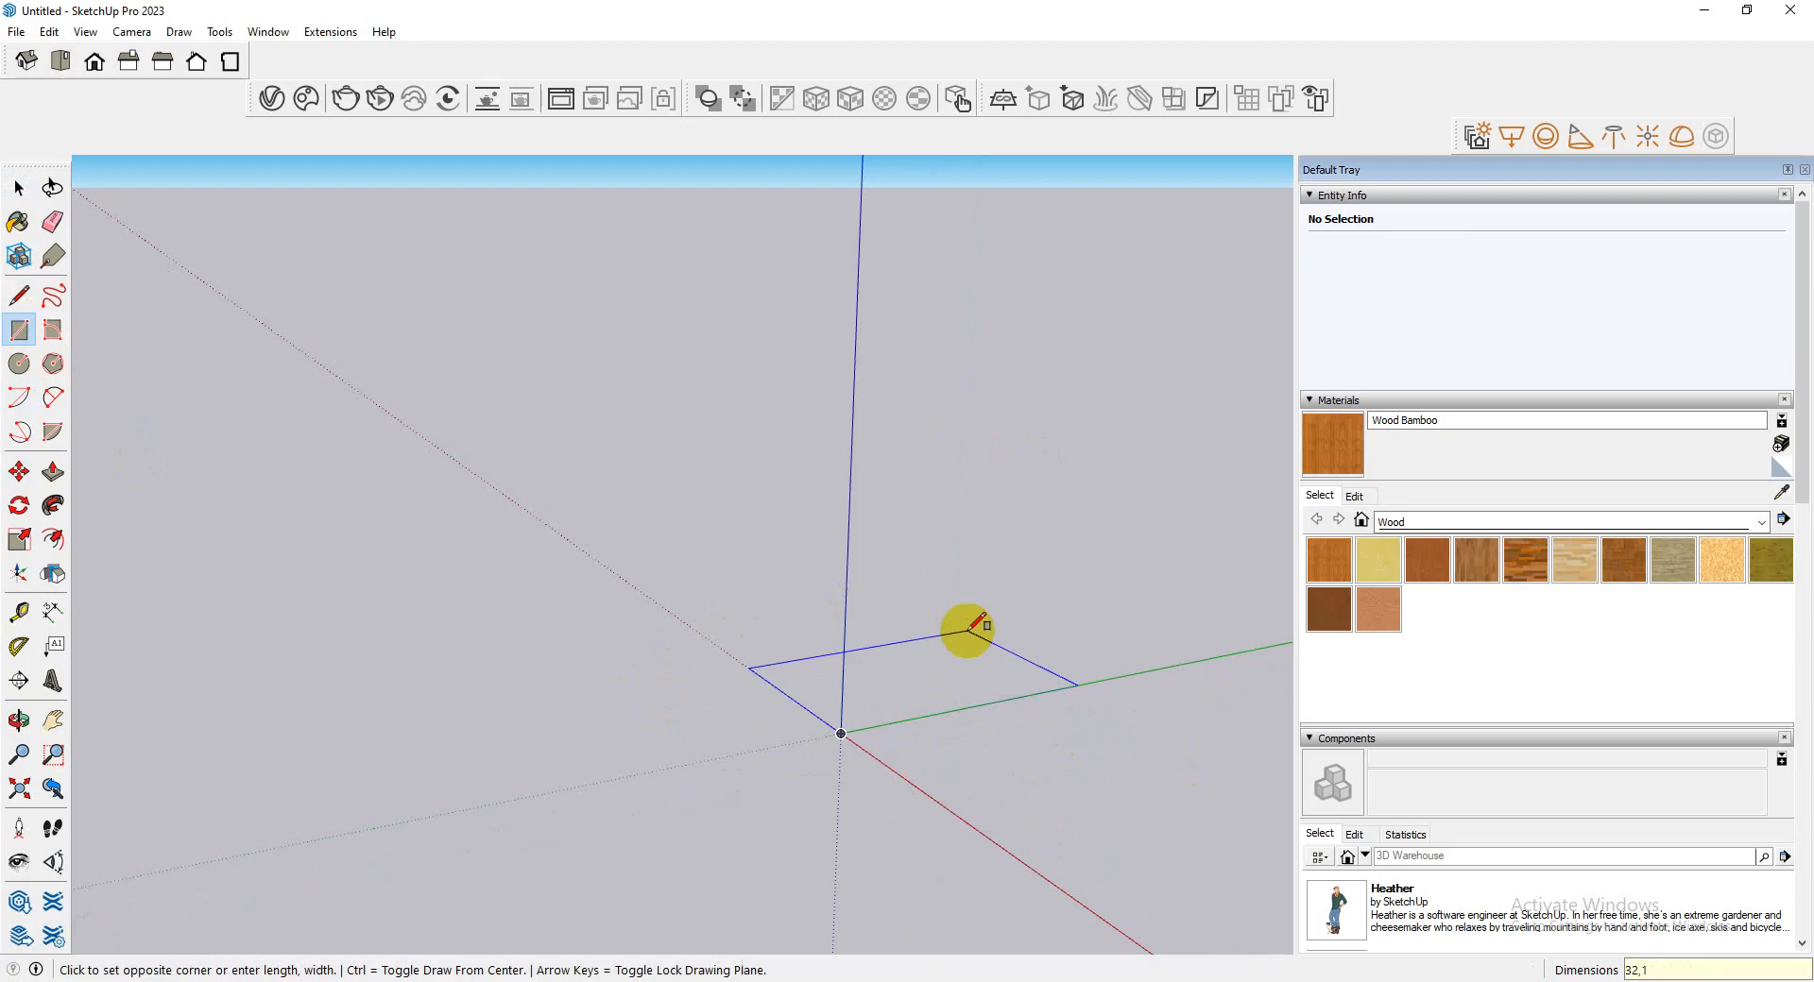
- Draw a 32 by 18 inch rectangle from the origin and push/pull it up 2' 6" into a box
left_click(967, 631)
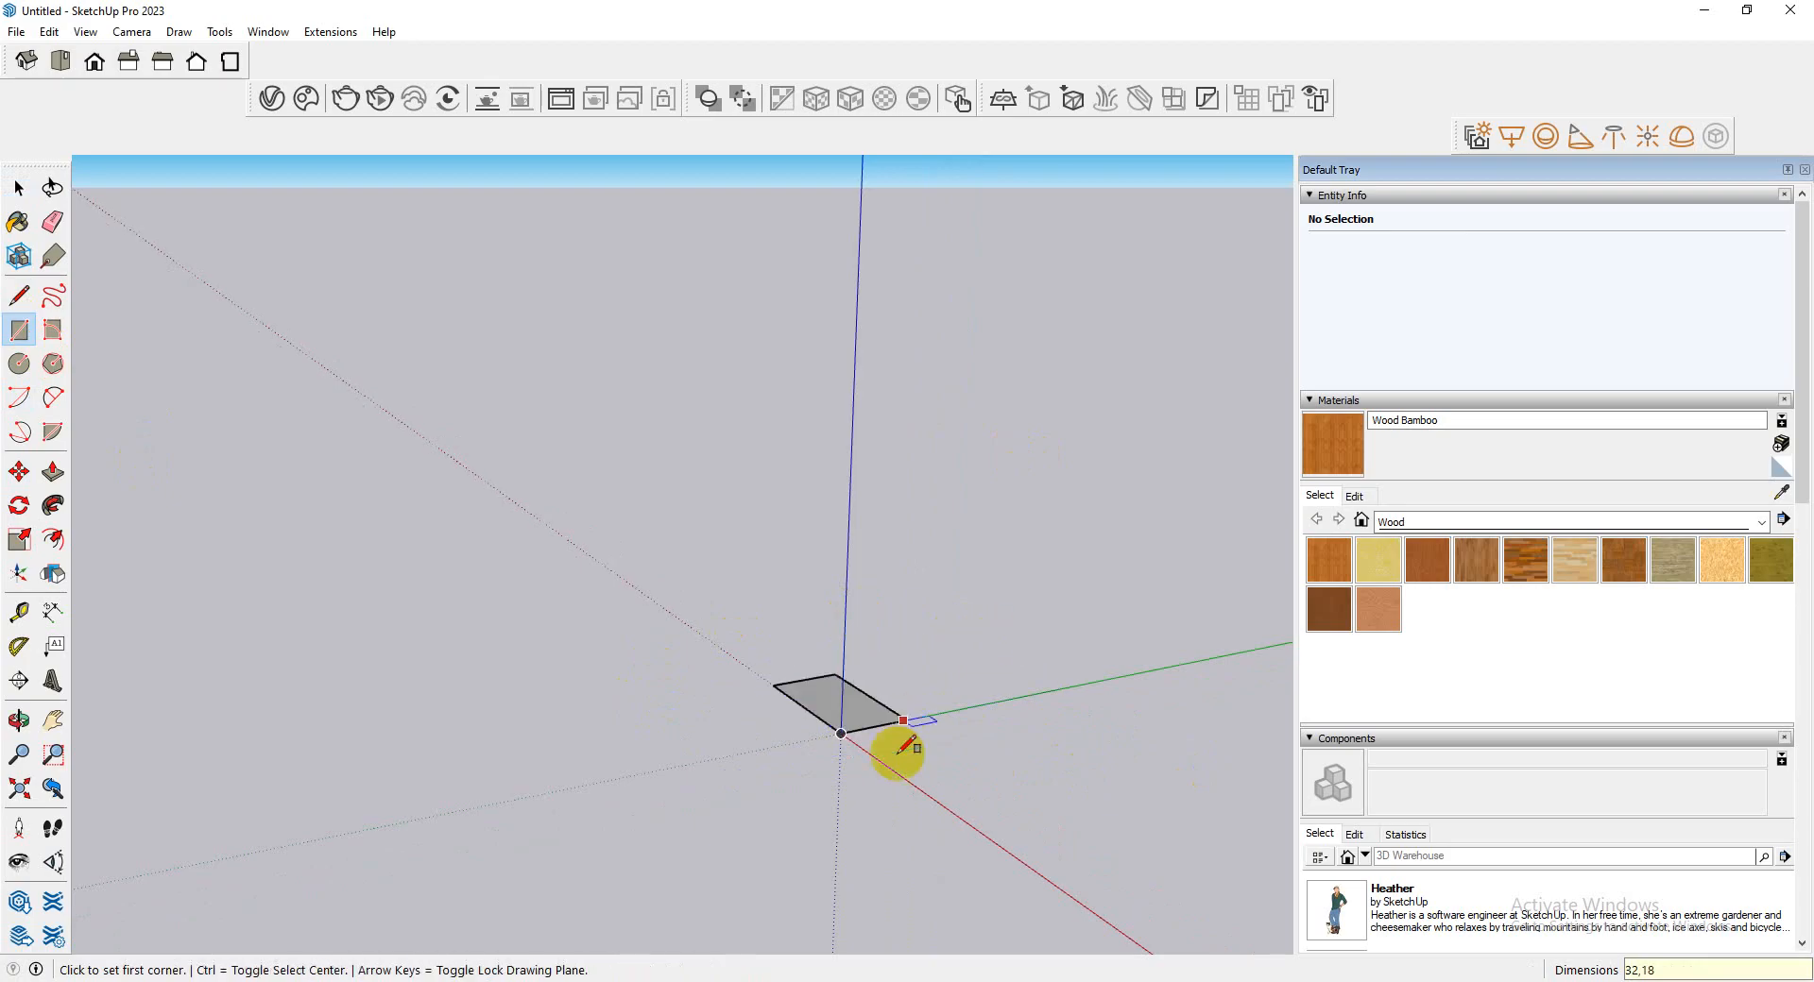
middle_click_drag(895, 753, 457, 810)
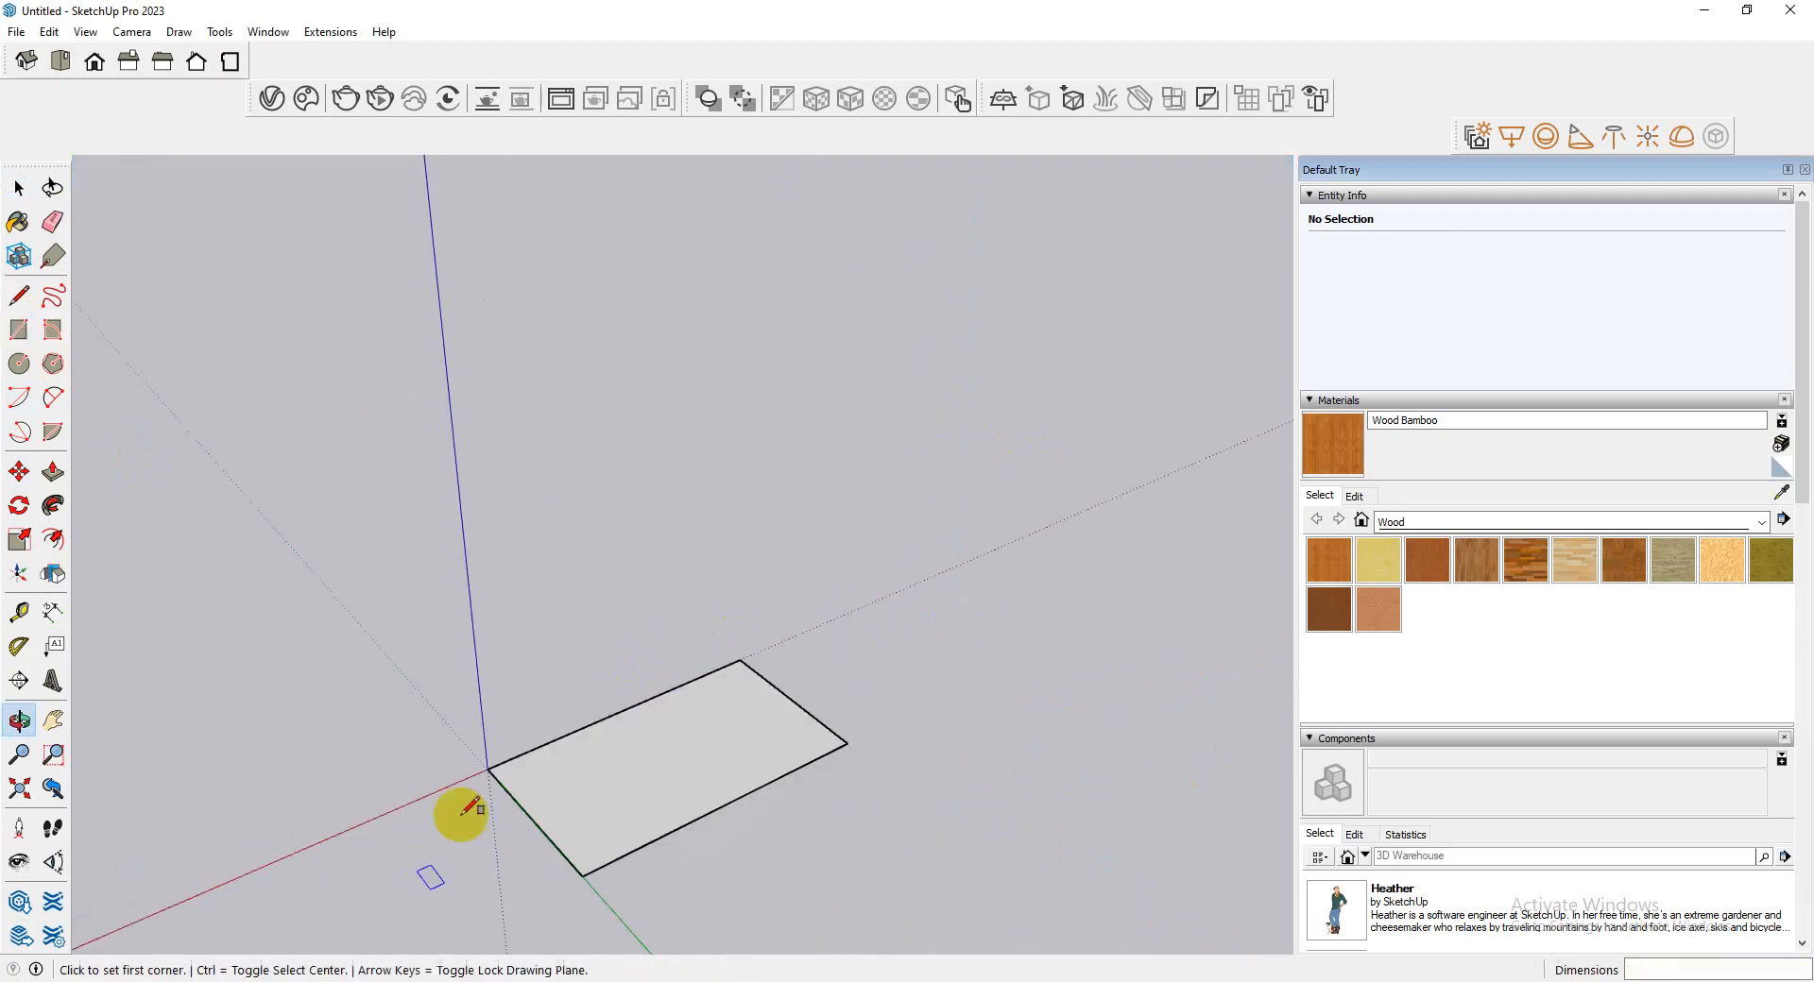
left_click(53, 471)
left_click(716, 773)
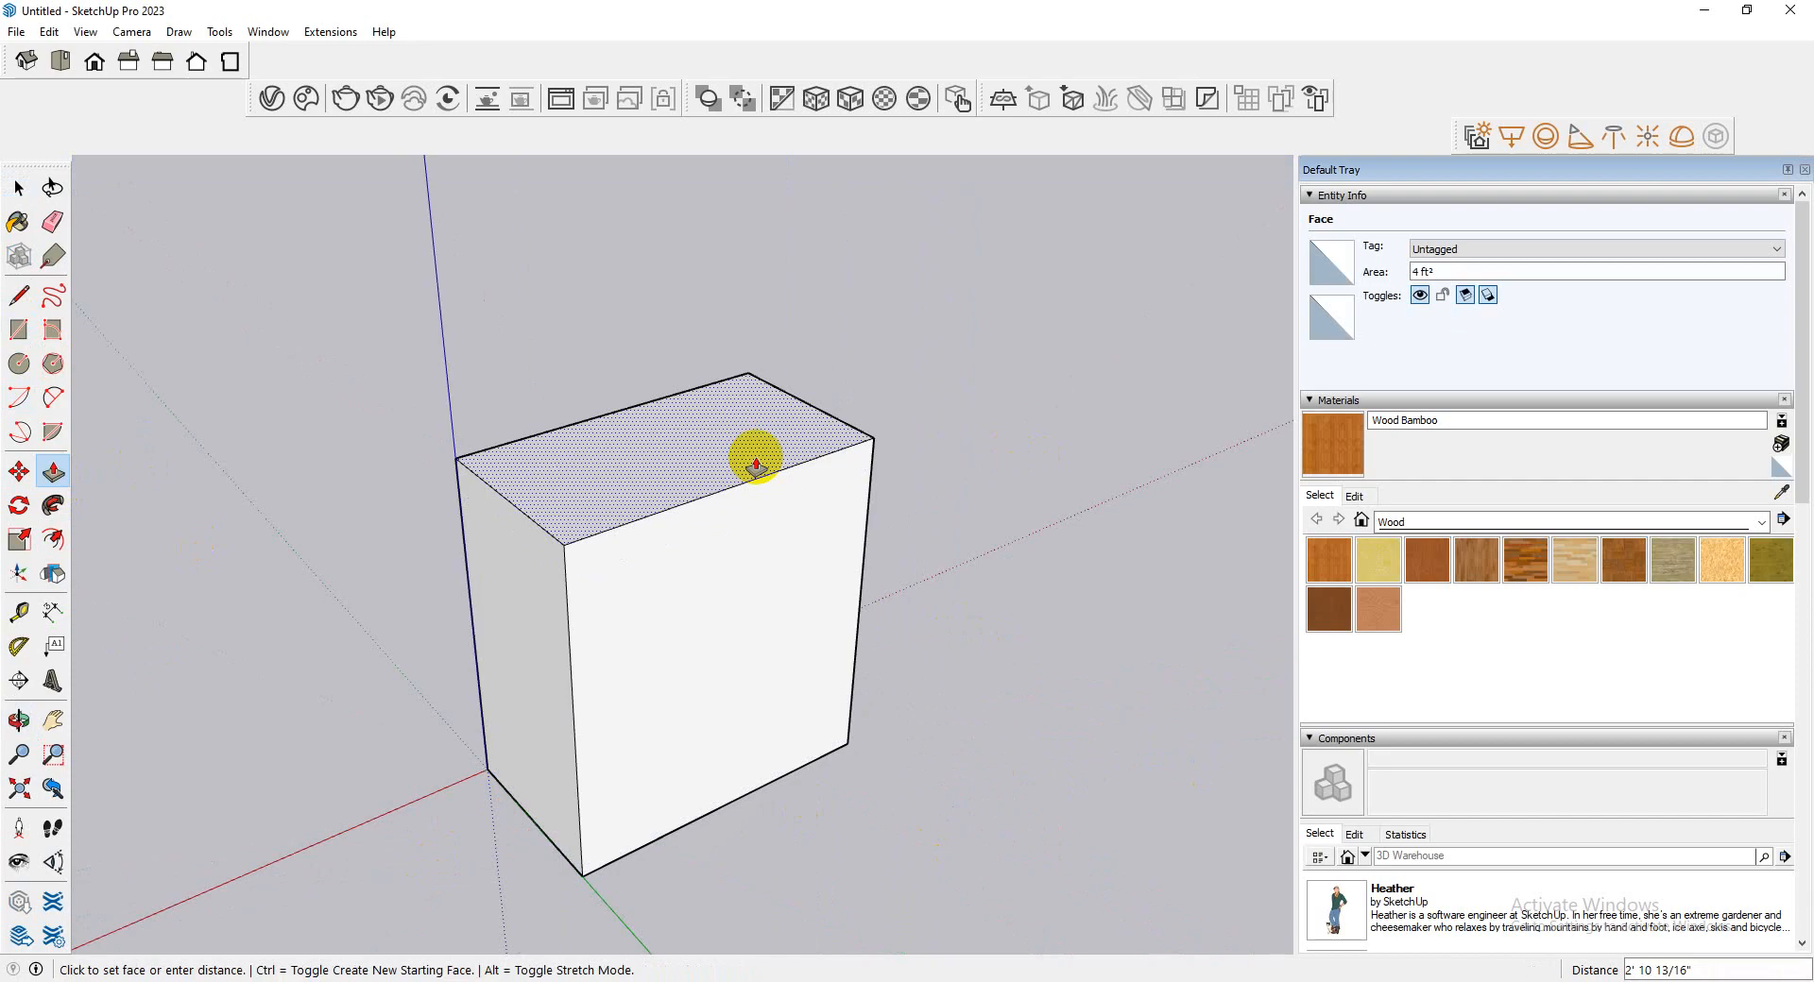
key("Return")
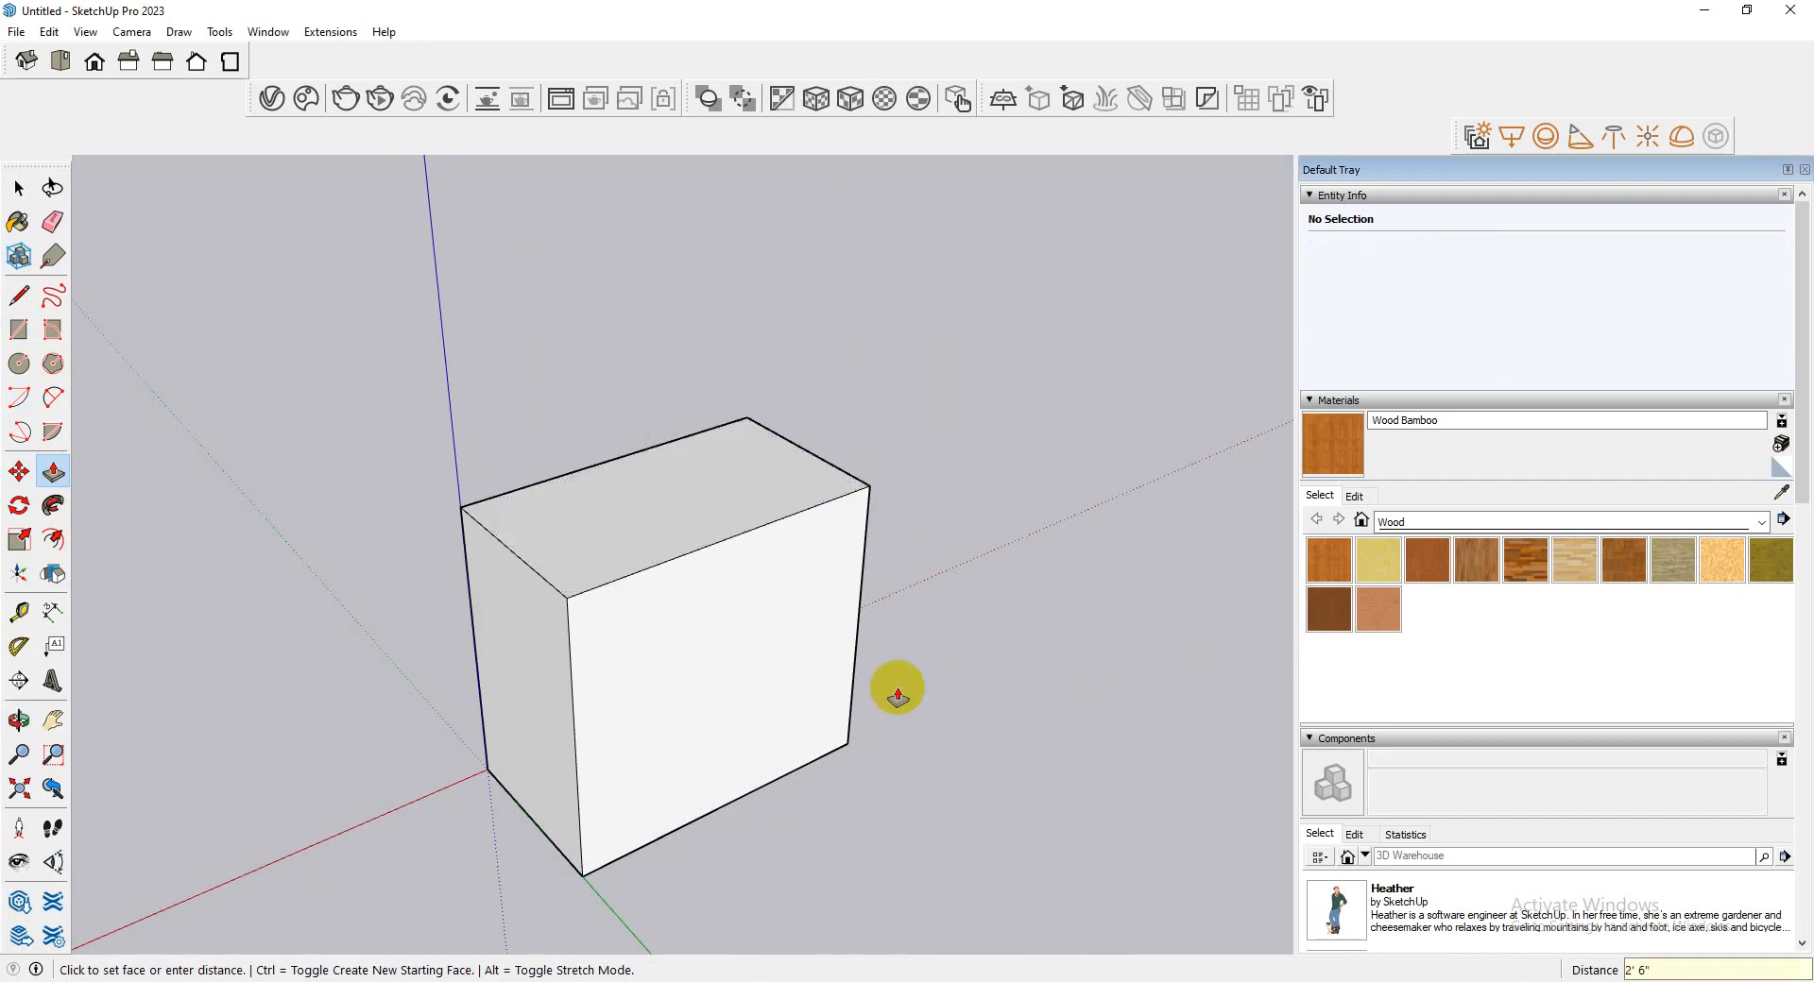
- Select the box's wide front face and activate Offset for its outline
middle_click_drag(896, 688, 716, 500)
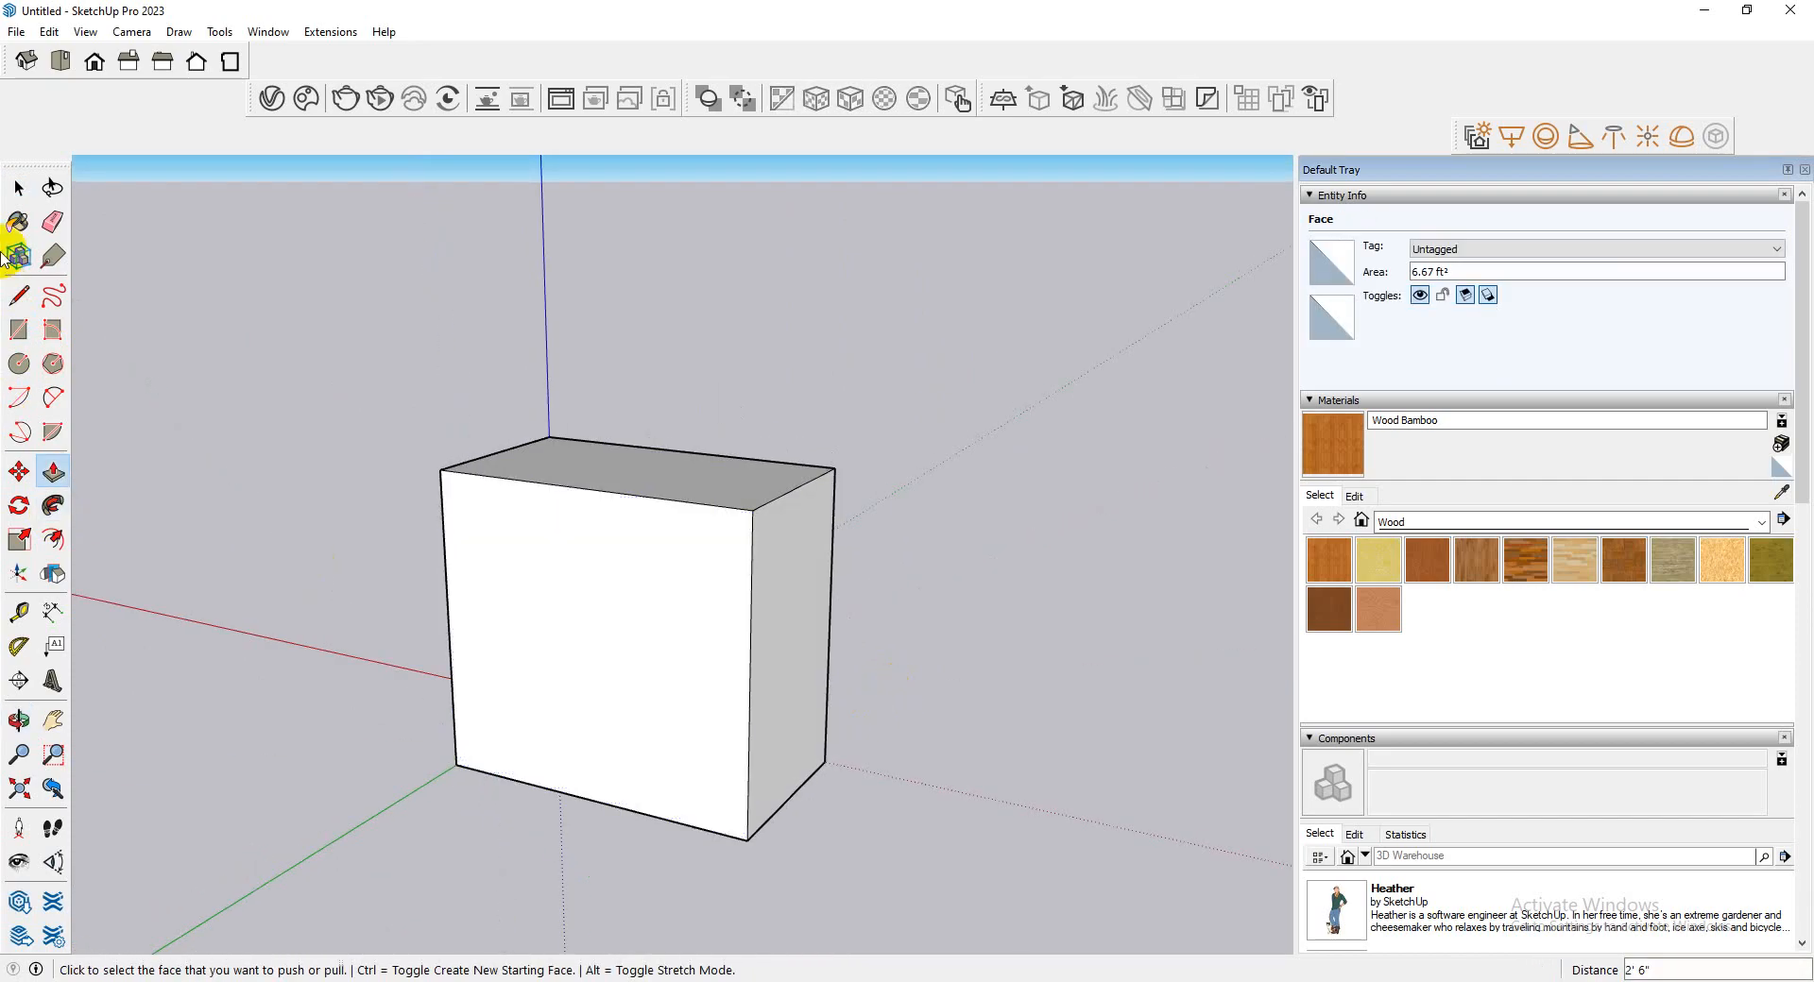
left_click(19, 188)
left_click(501, 583)
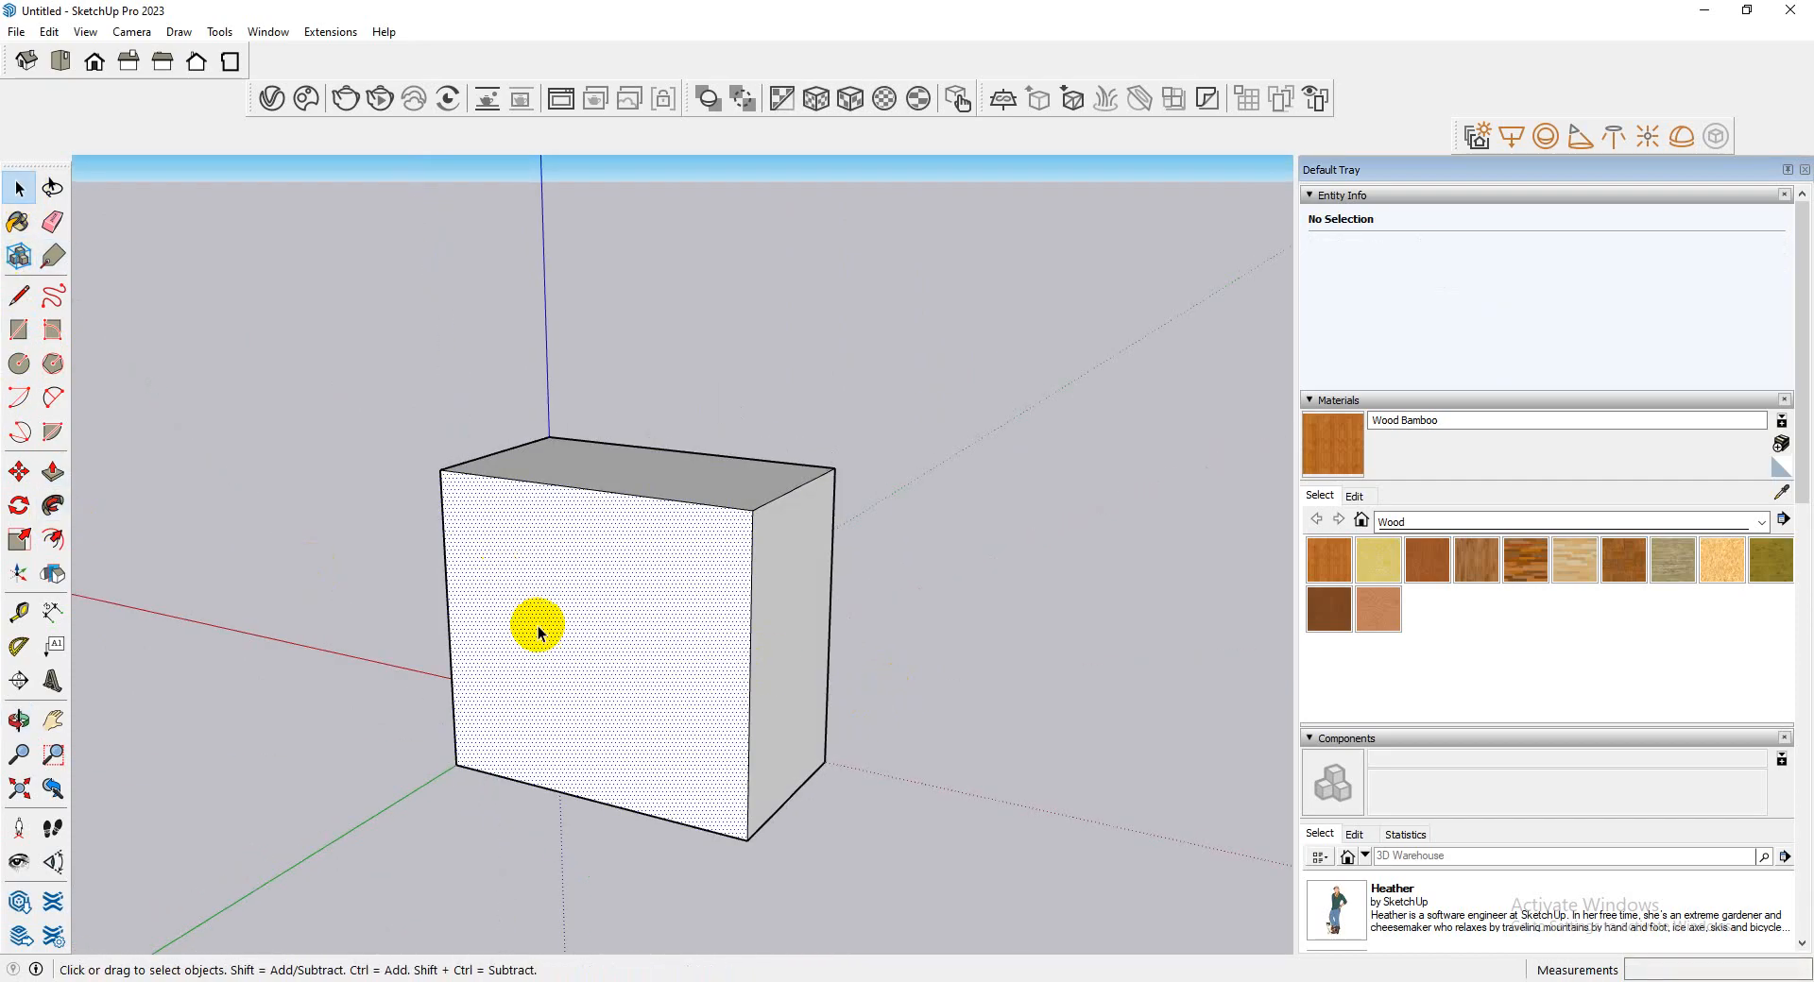
left_click(54, 548)
left_click(595, 696)
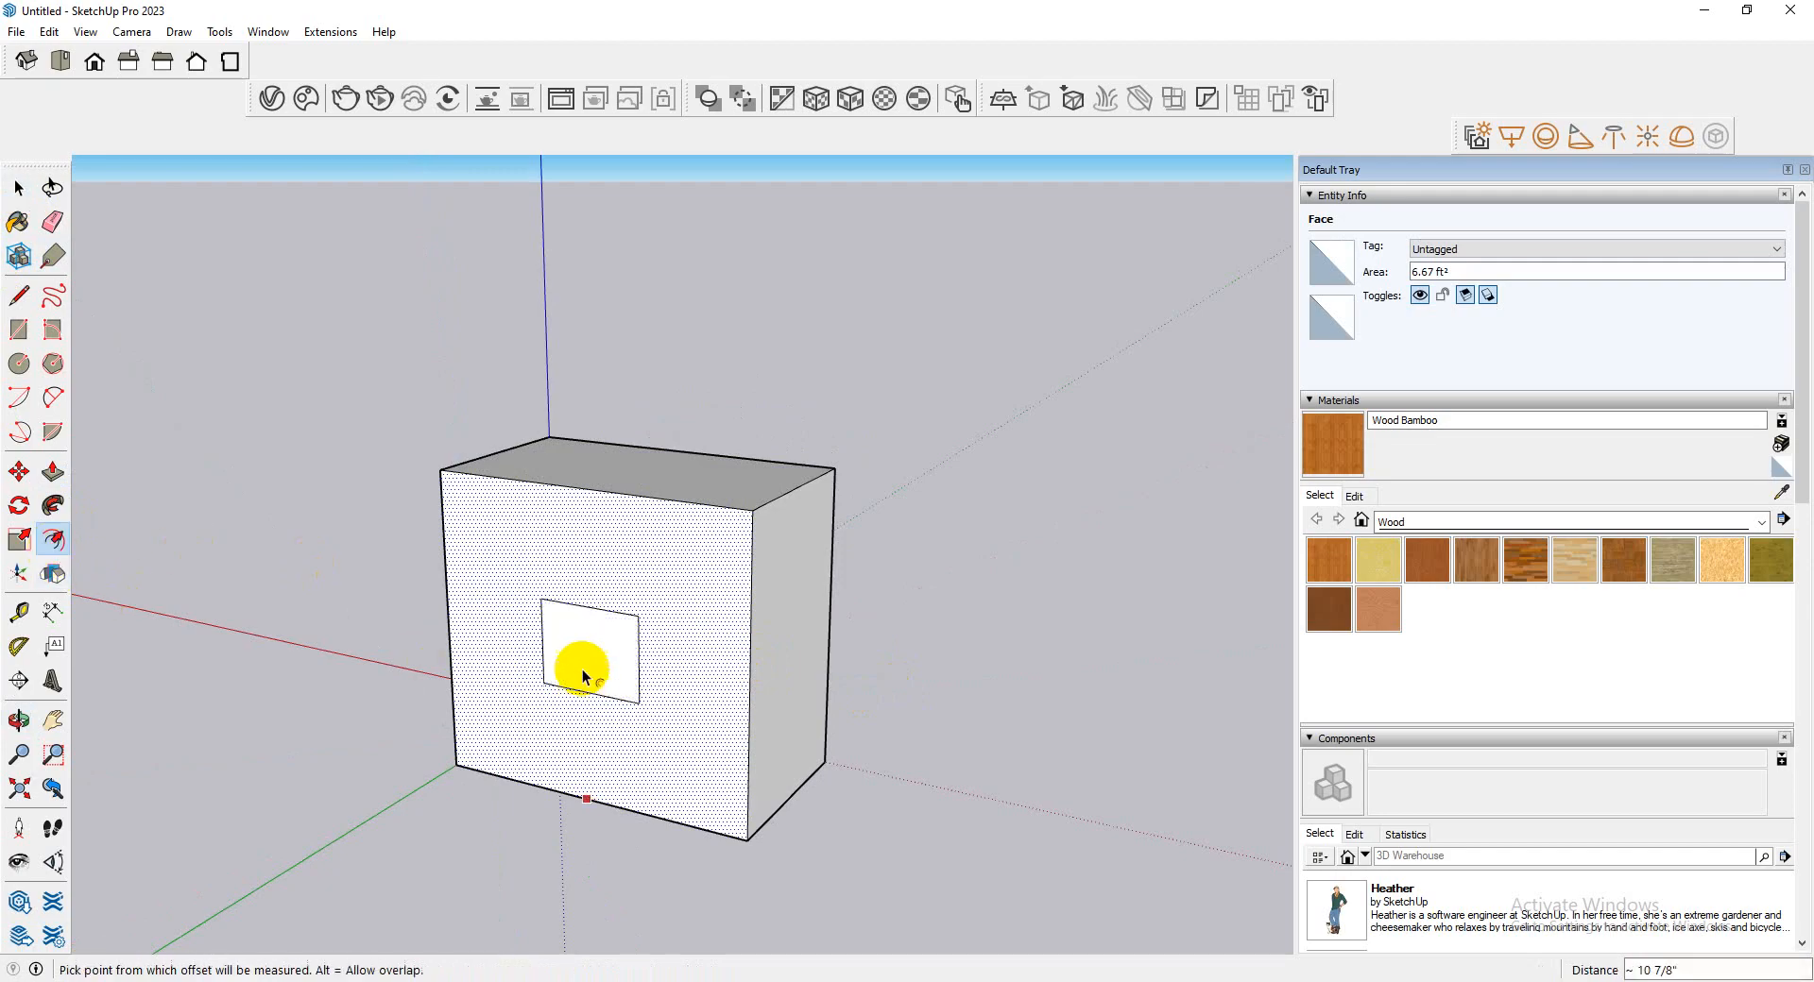
left_click(588, 672)
key("ctrl+z")
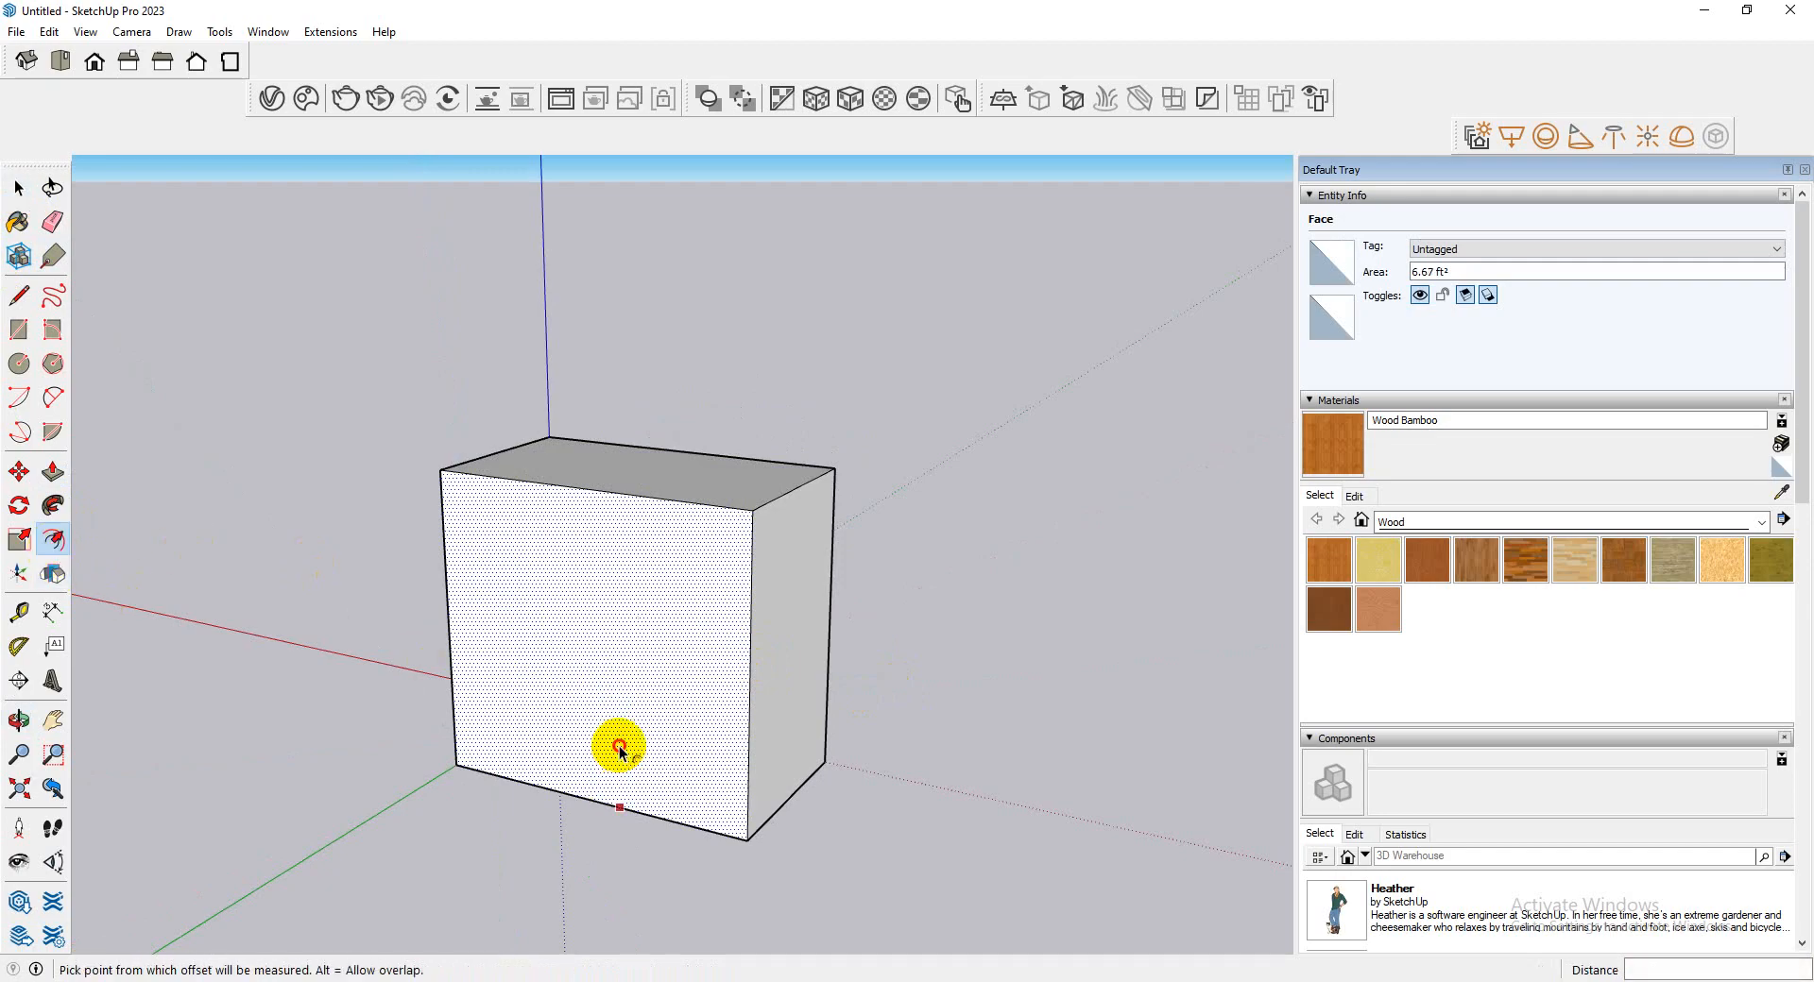
- Offset the front face's outline inward by .75 inch and erase the inner face to open the box
left_click(618, 755)
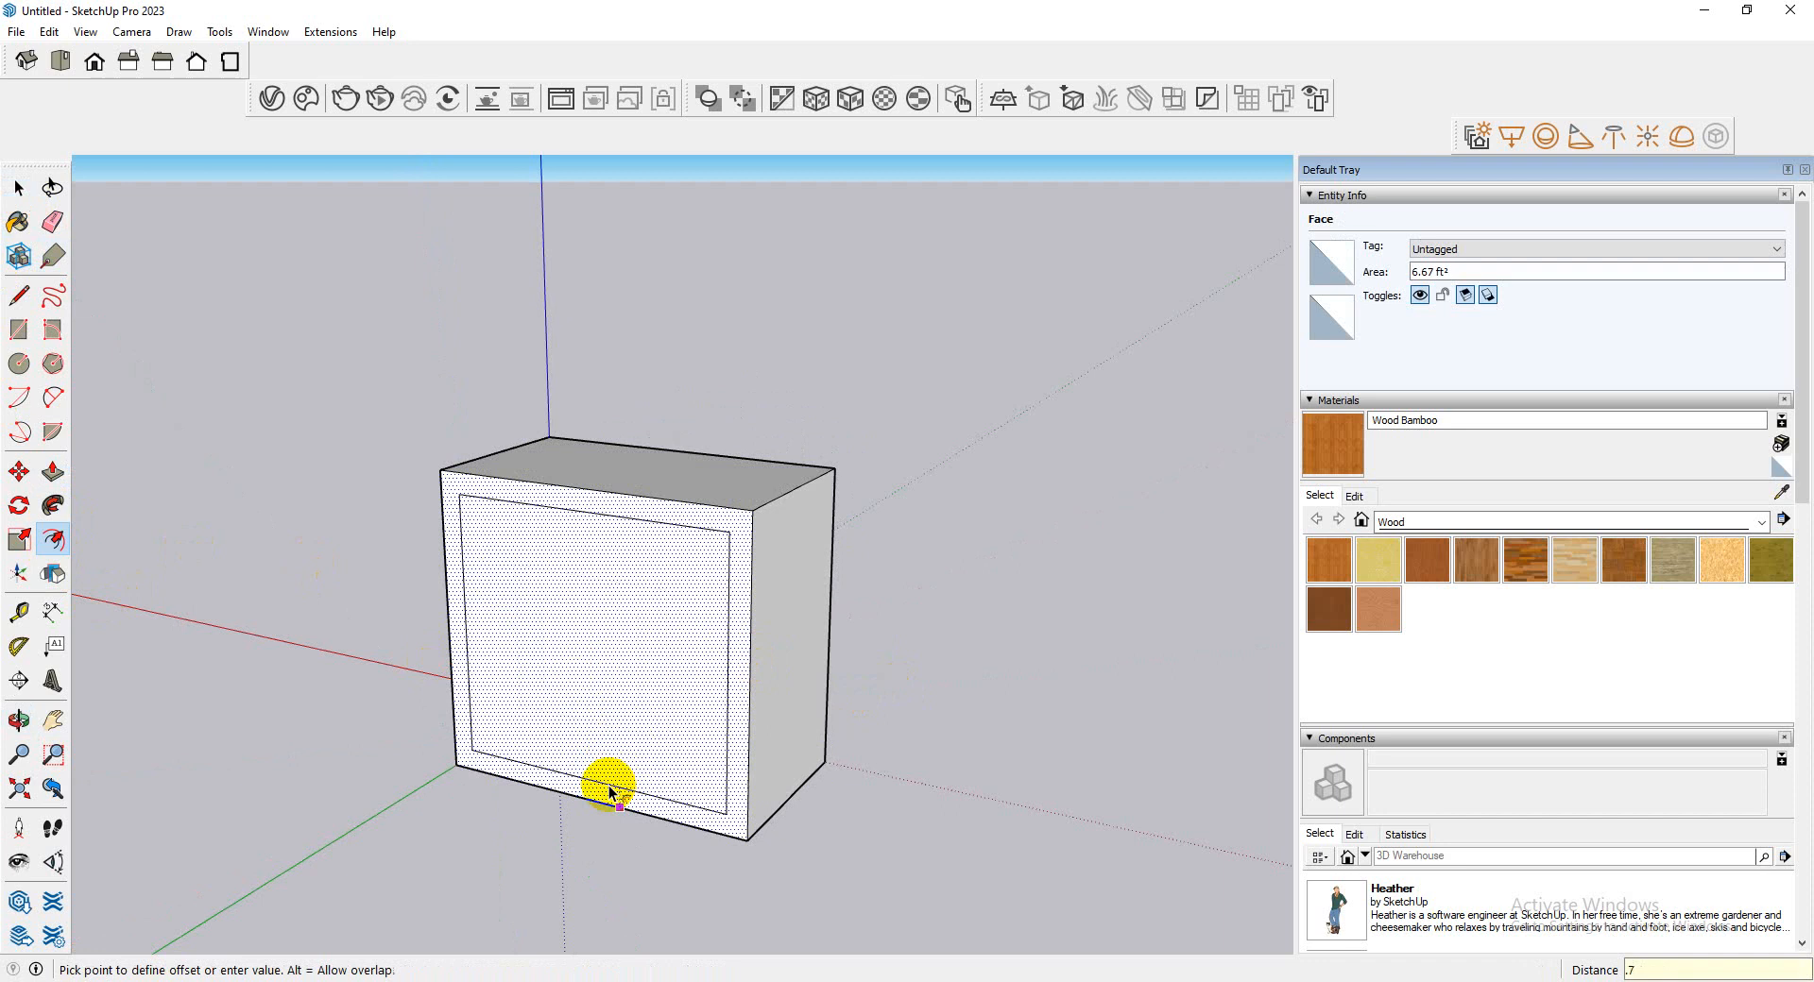
key("Return")
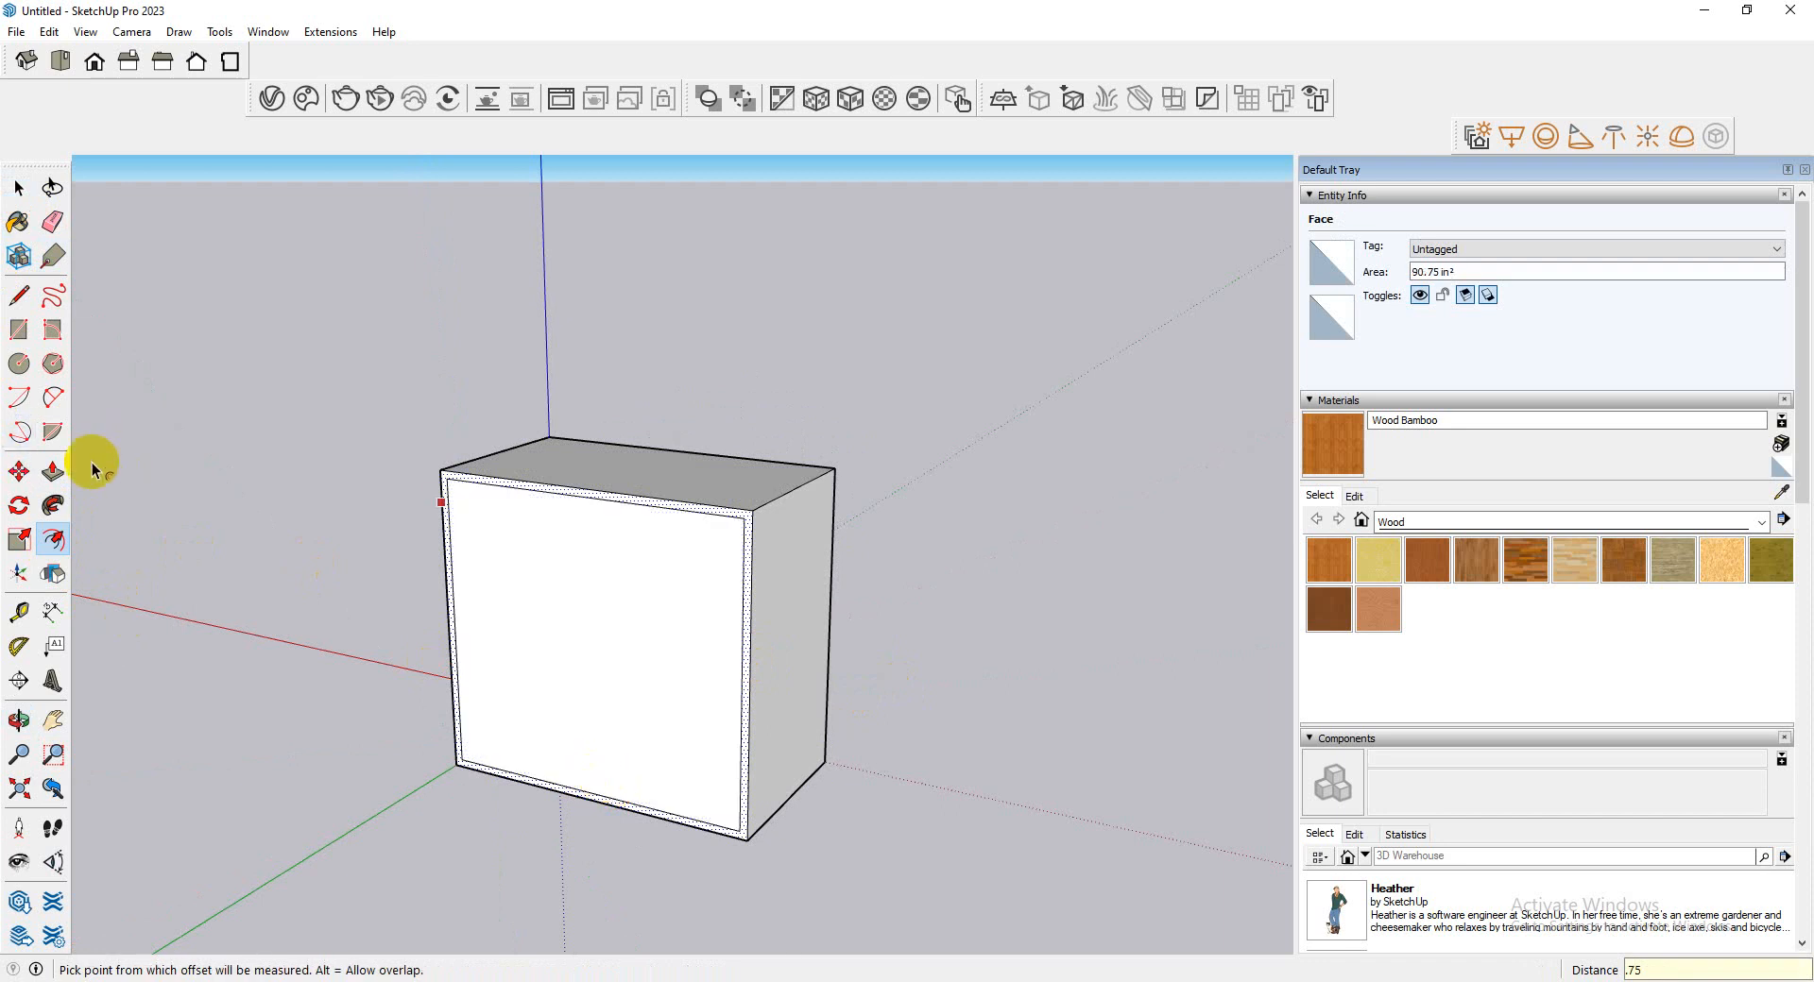
left_click(19, 192)
left_click(615, 696)
right_click(618, 699)
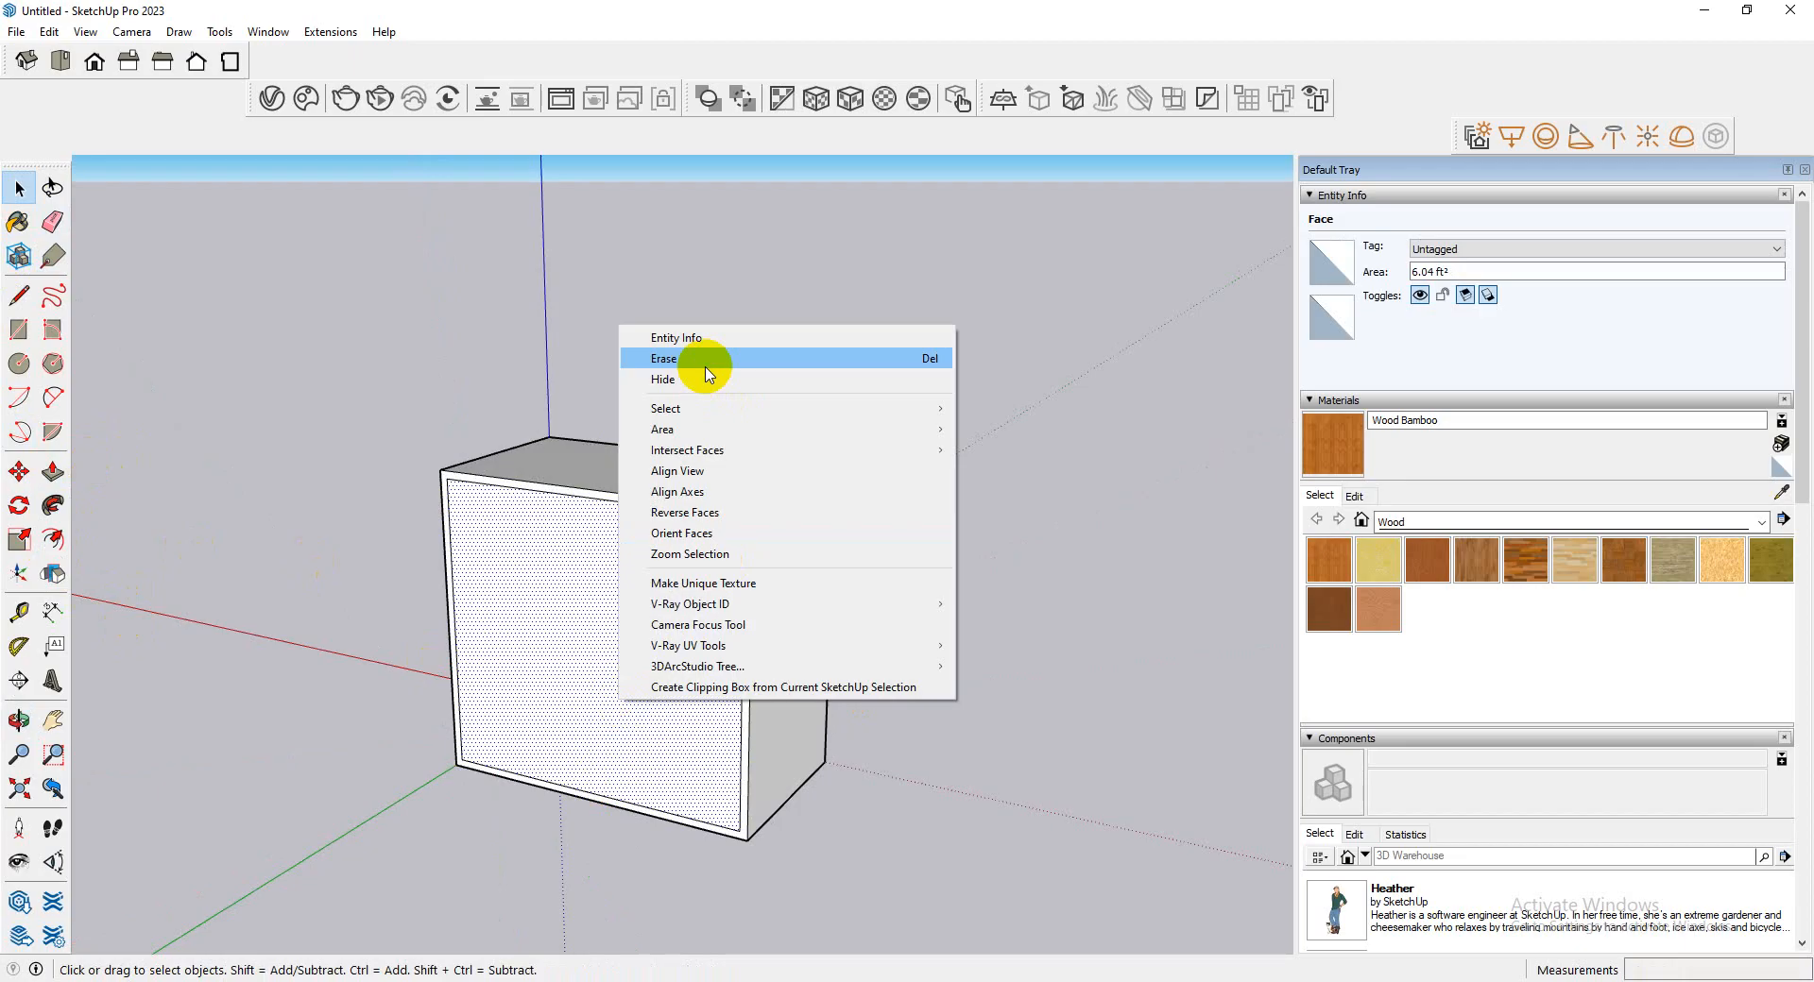
left_click(707, 368)
- Push/pull the narrow front rim inward 1' 6" to the back of the box to thicken its walls
mouse_move(593, 697)
middle_mouse_down()
mouse_move(575, 735)
mouse_move(809, 919)
mouse_move(793, 902)
middle_mouse_up()
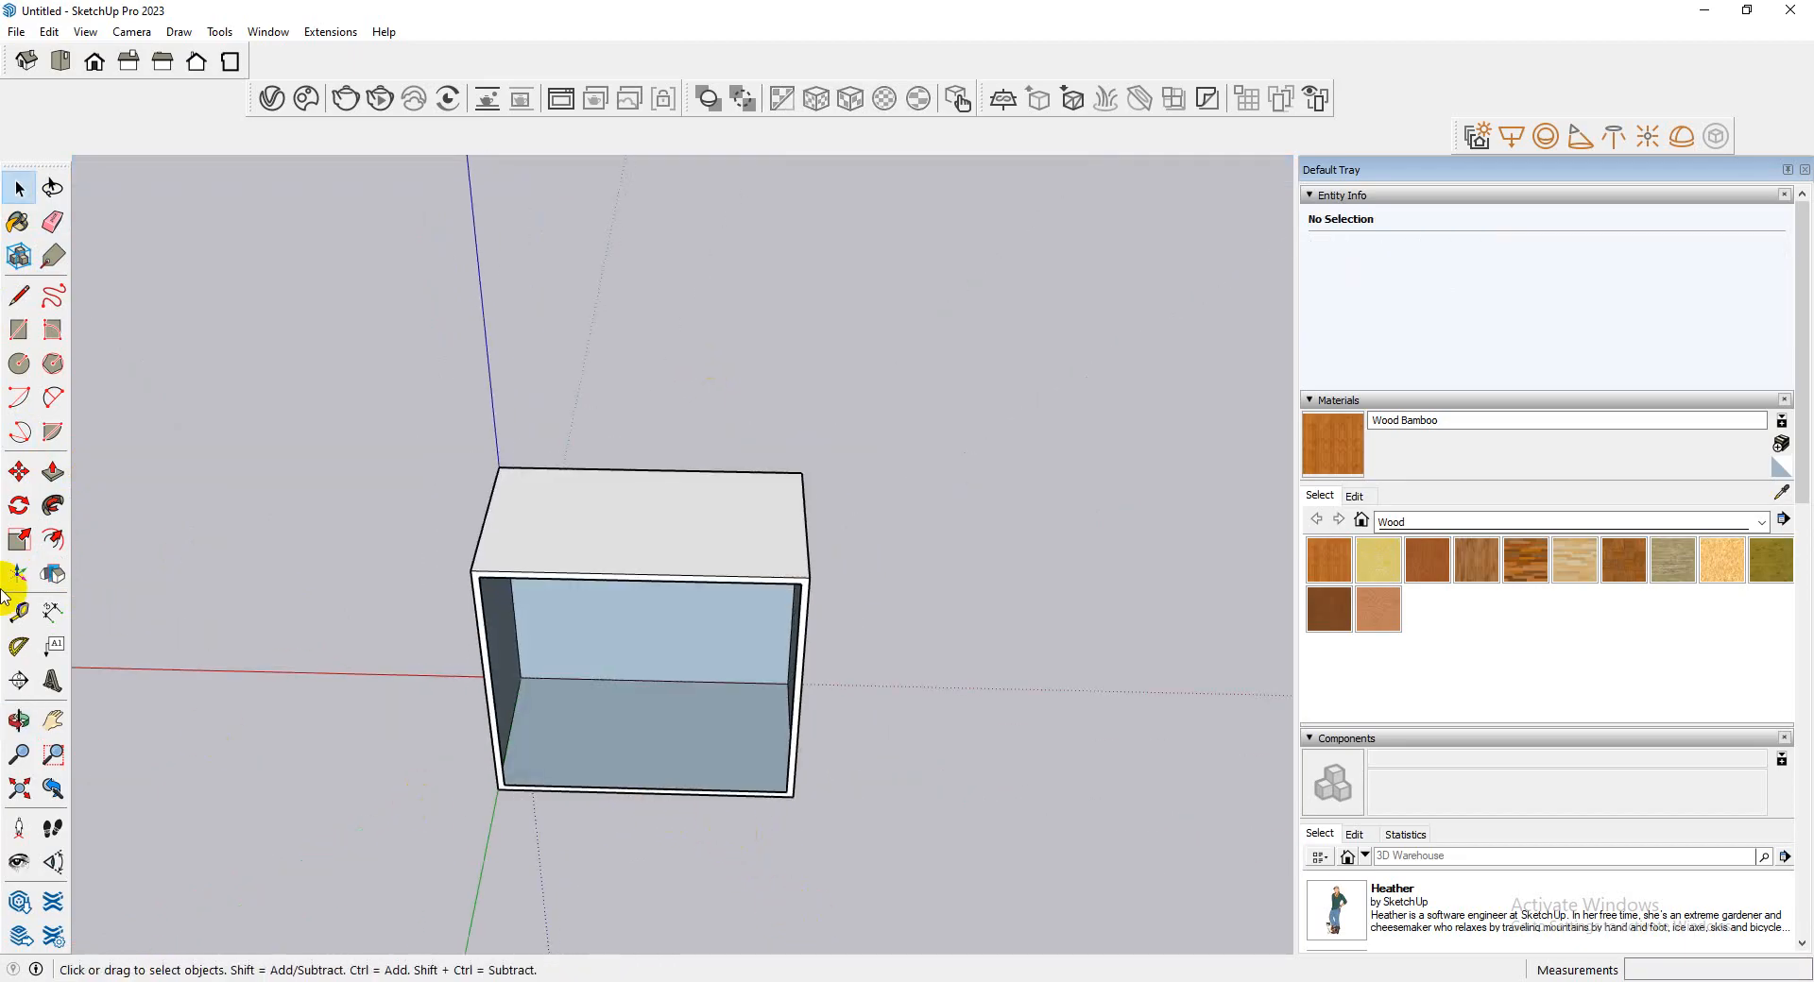
left_click(53, 471)
left_click(486, 692)
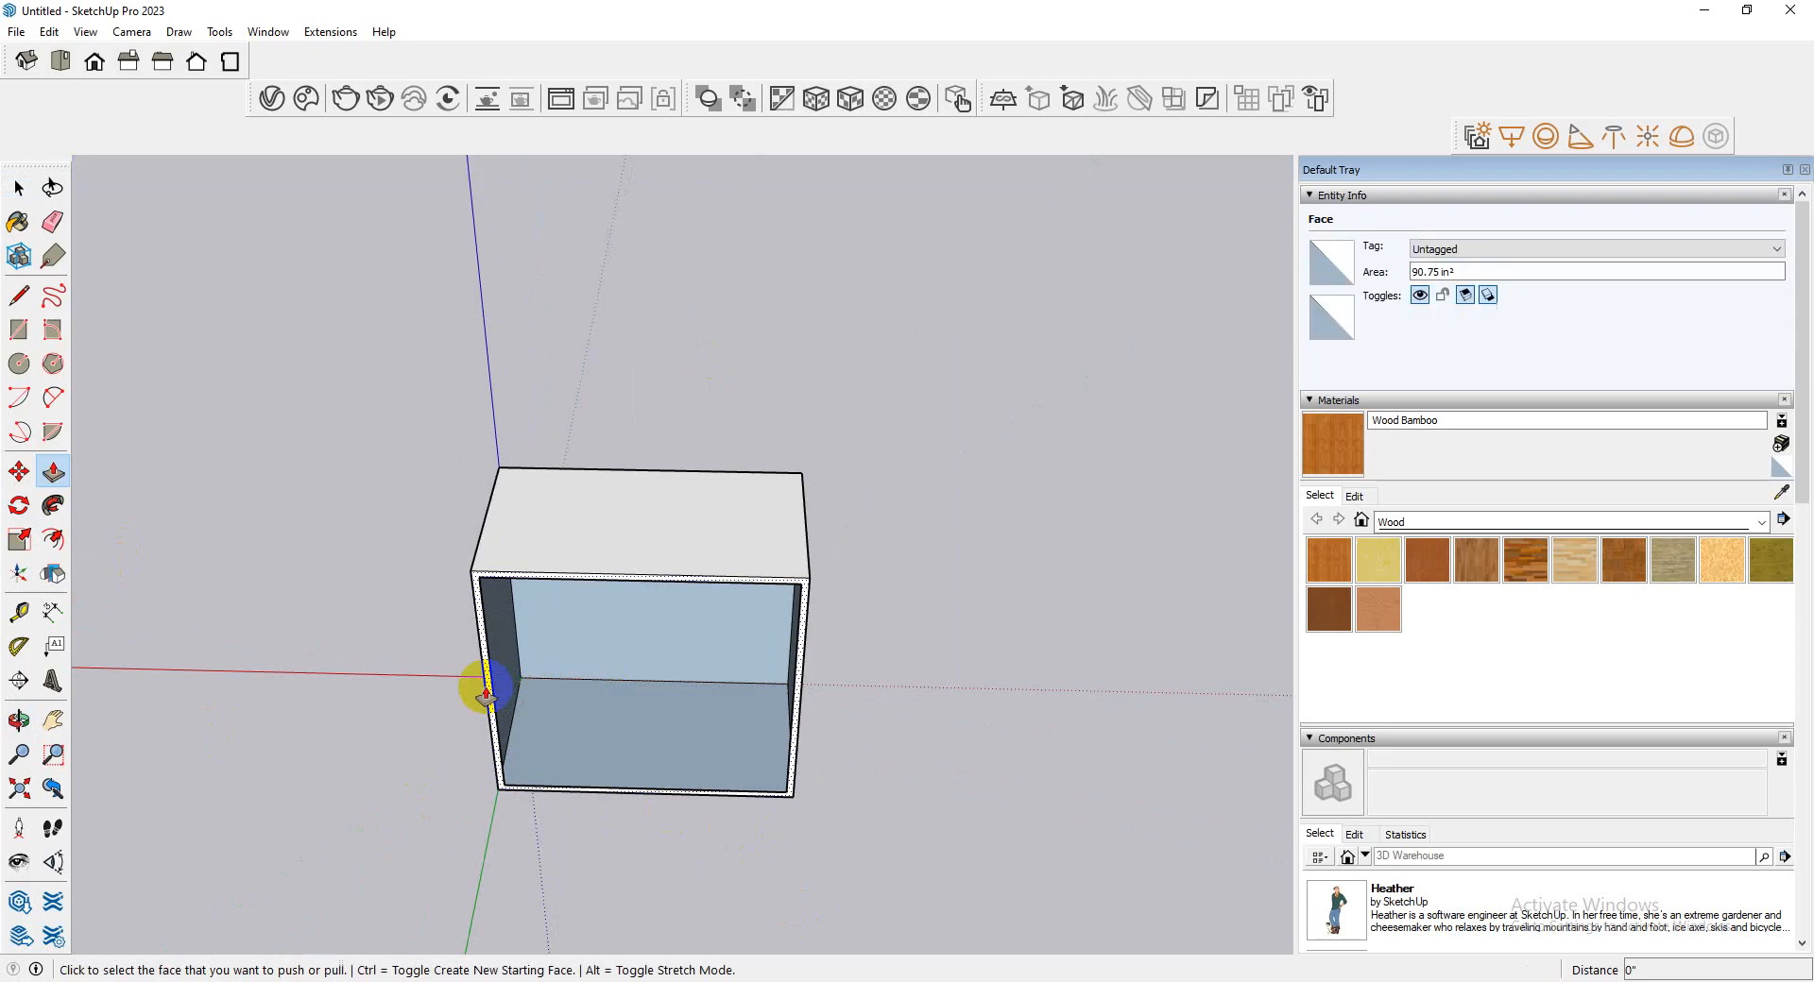
left_click(487, 692)
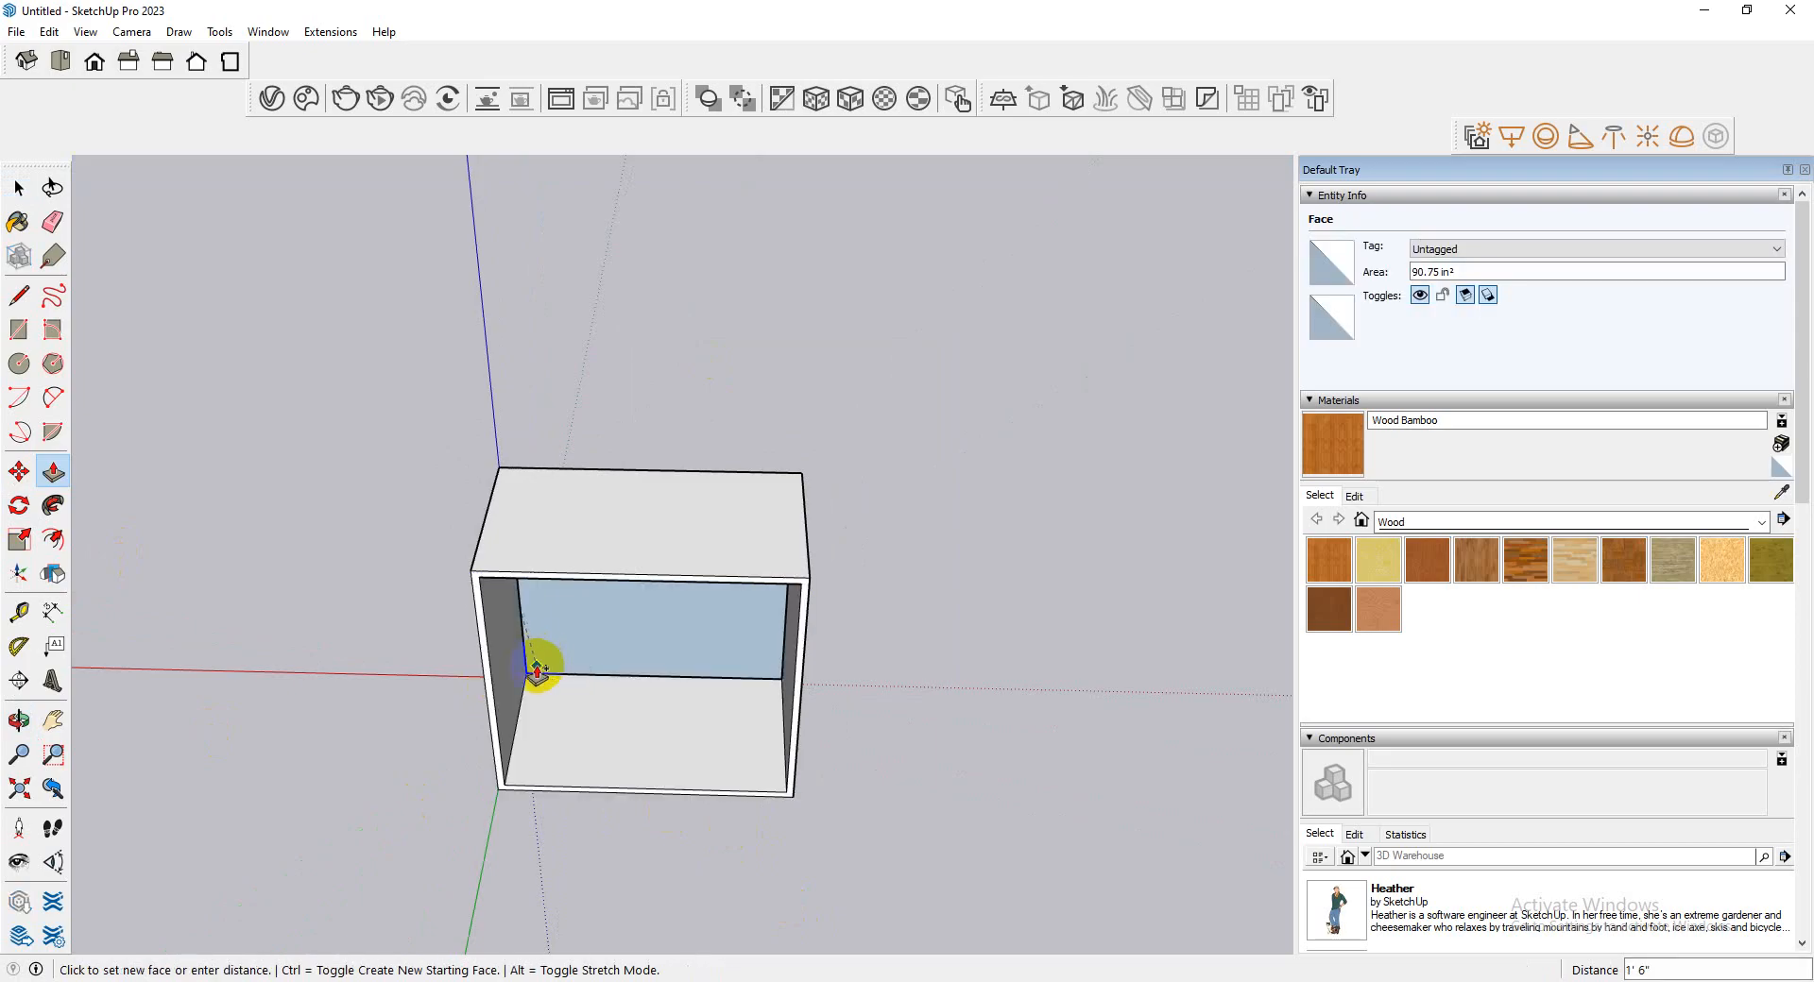
left_click(537, 671)
- Draw a 3/4 by 3/4 inch rectangle in the upper corner of the back rim to close the open back with a face
middle_click_drag(935, 740, 378, 680)
left_click(19, 329)
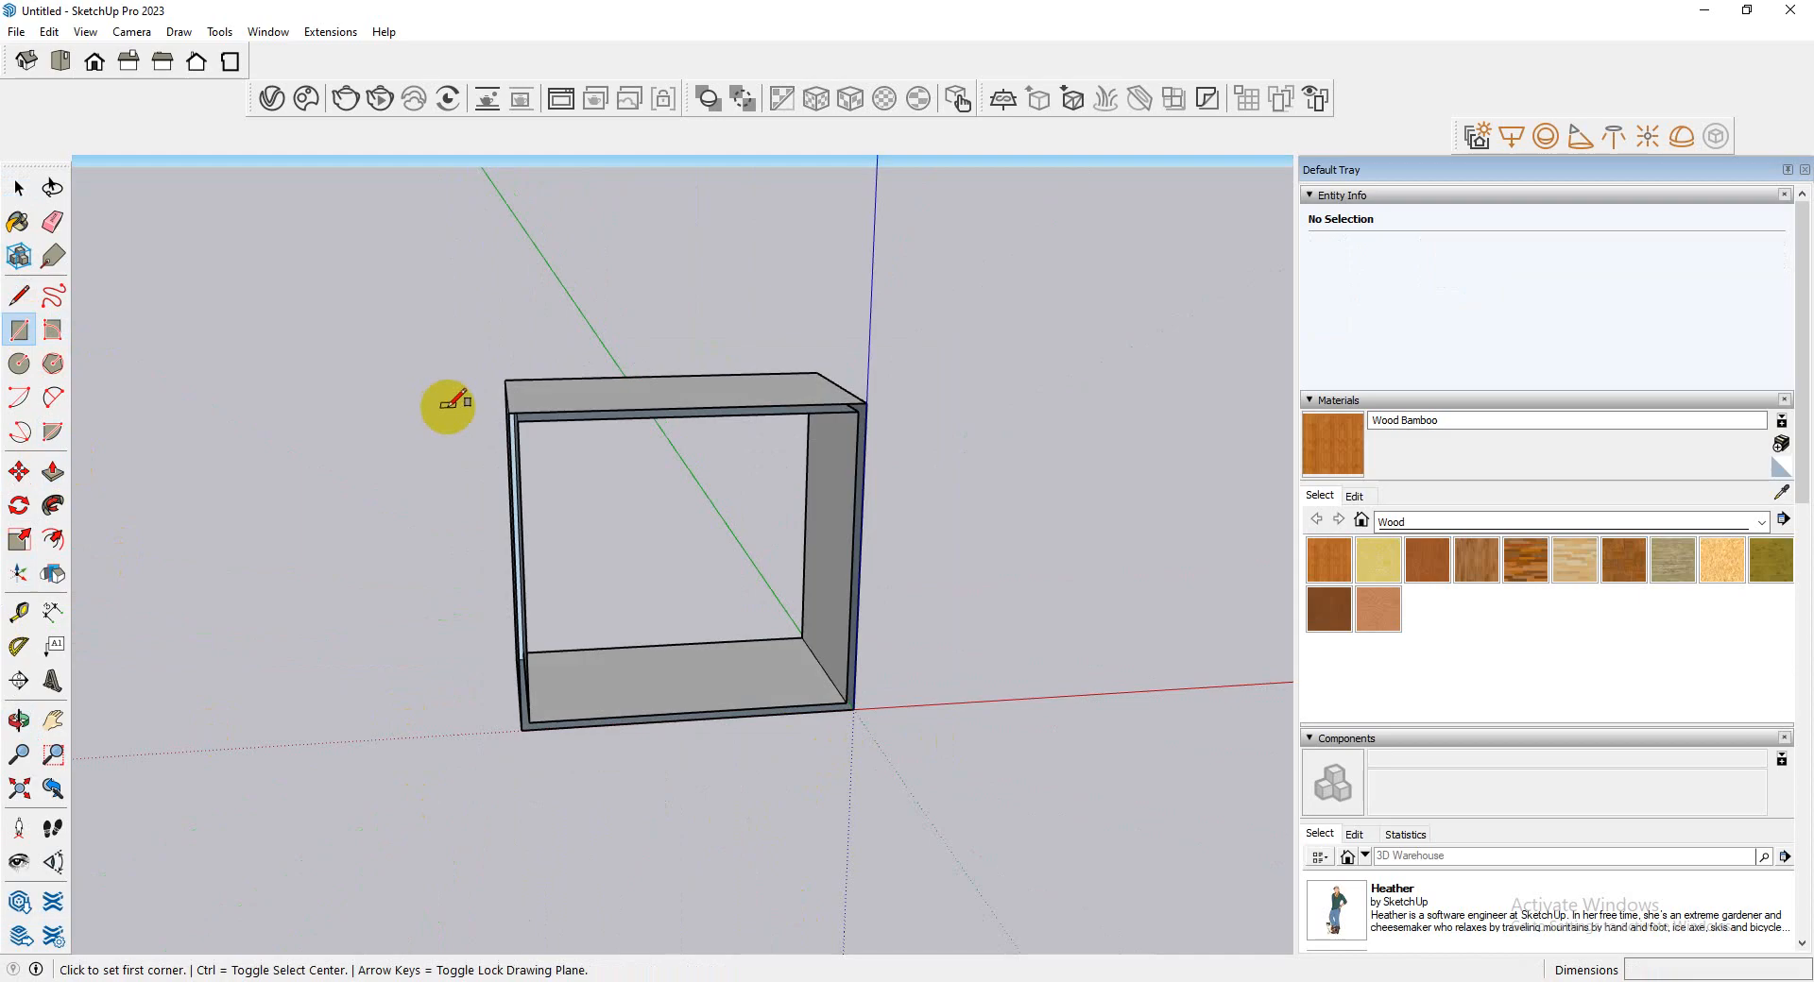
left_click(508, 412)
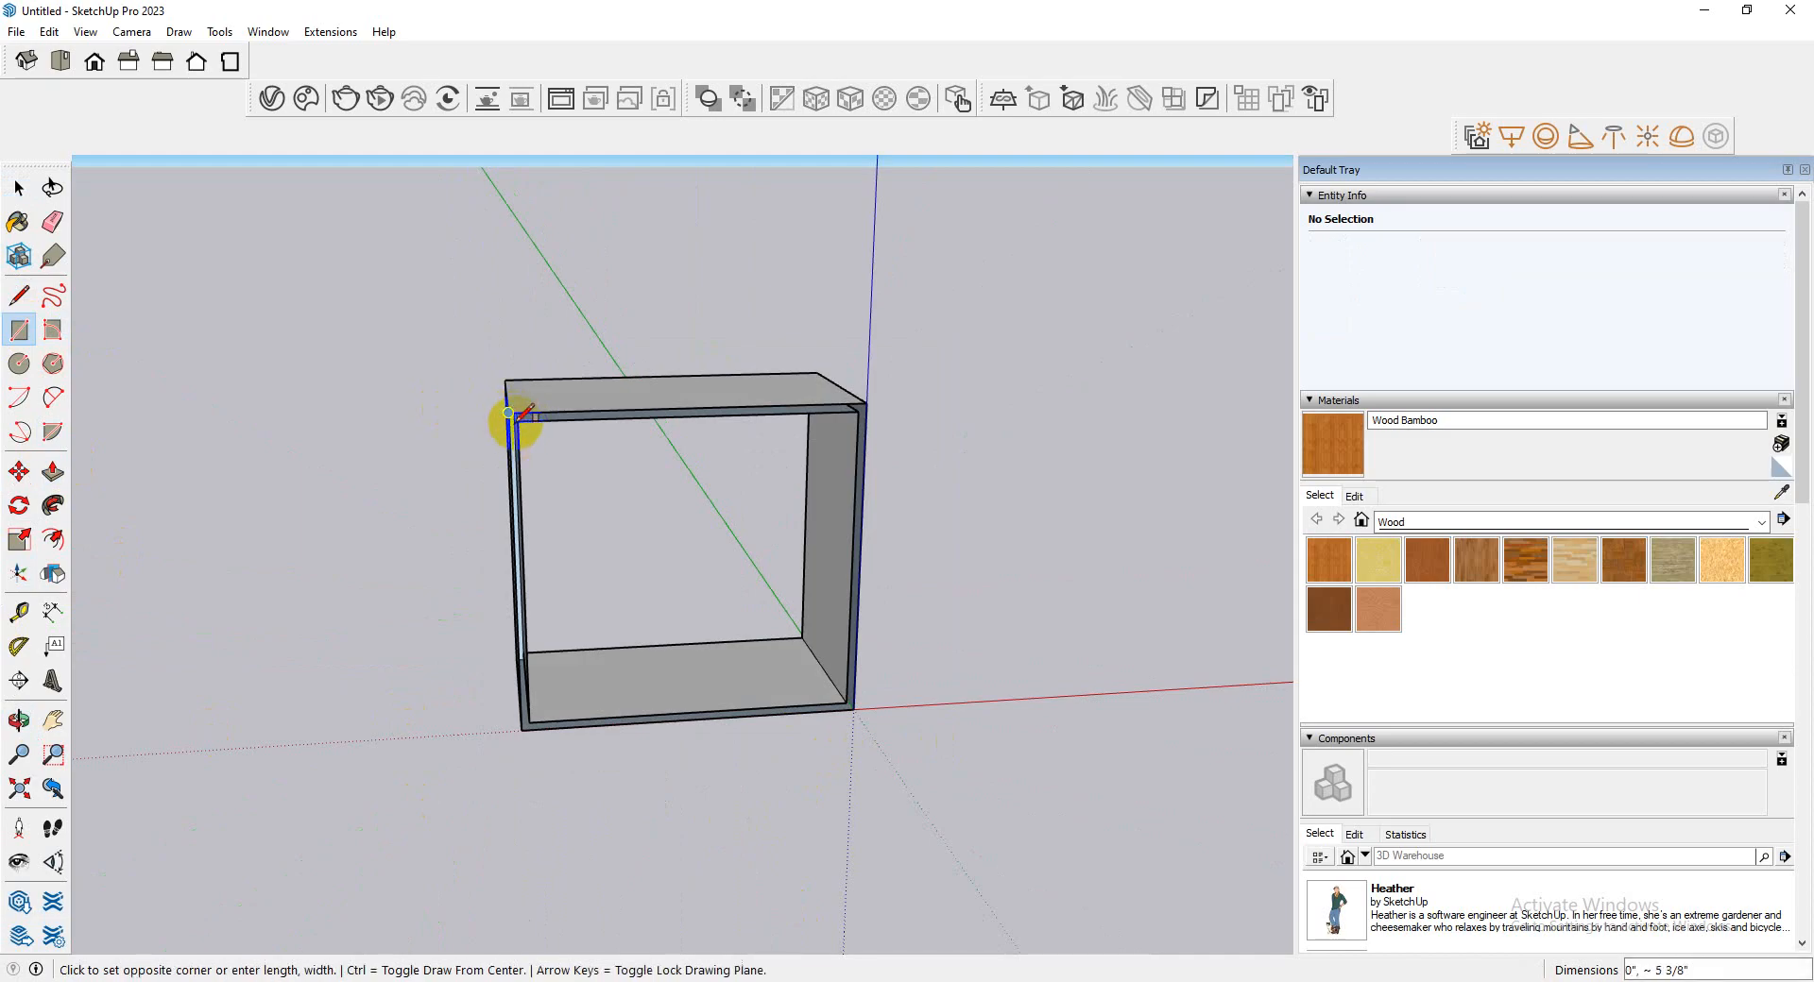
scroll(521, 416, "up", 3)
left_click(521, 420)
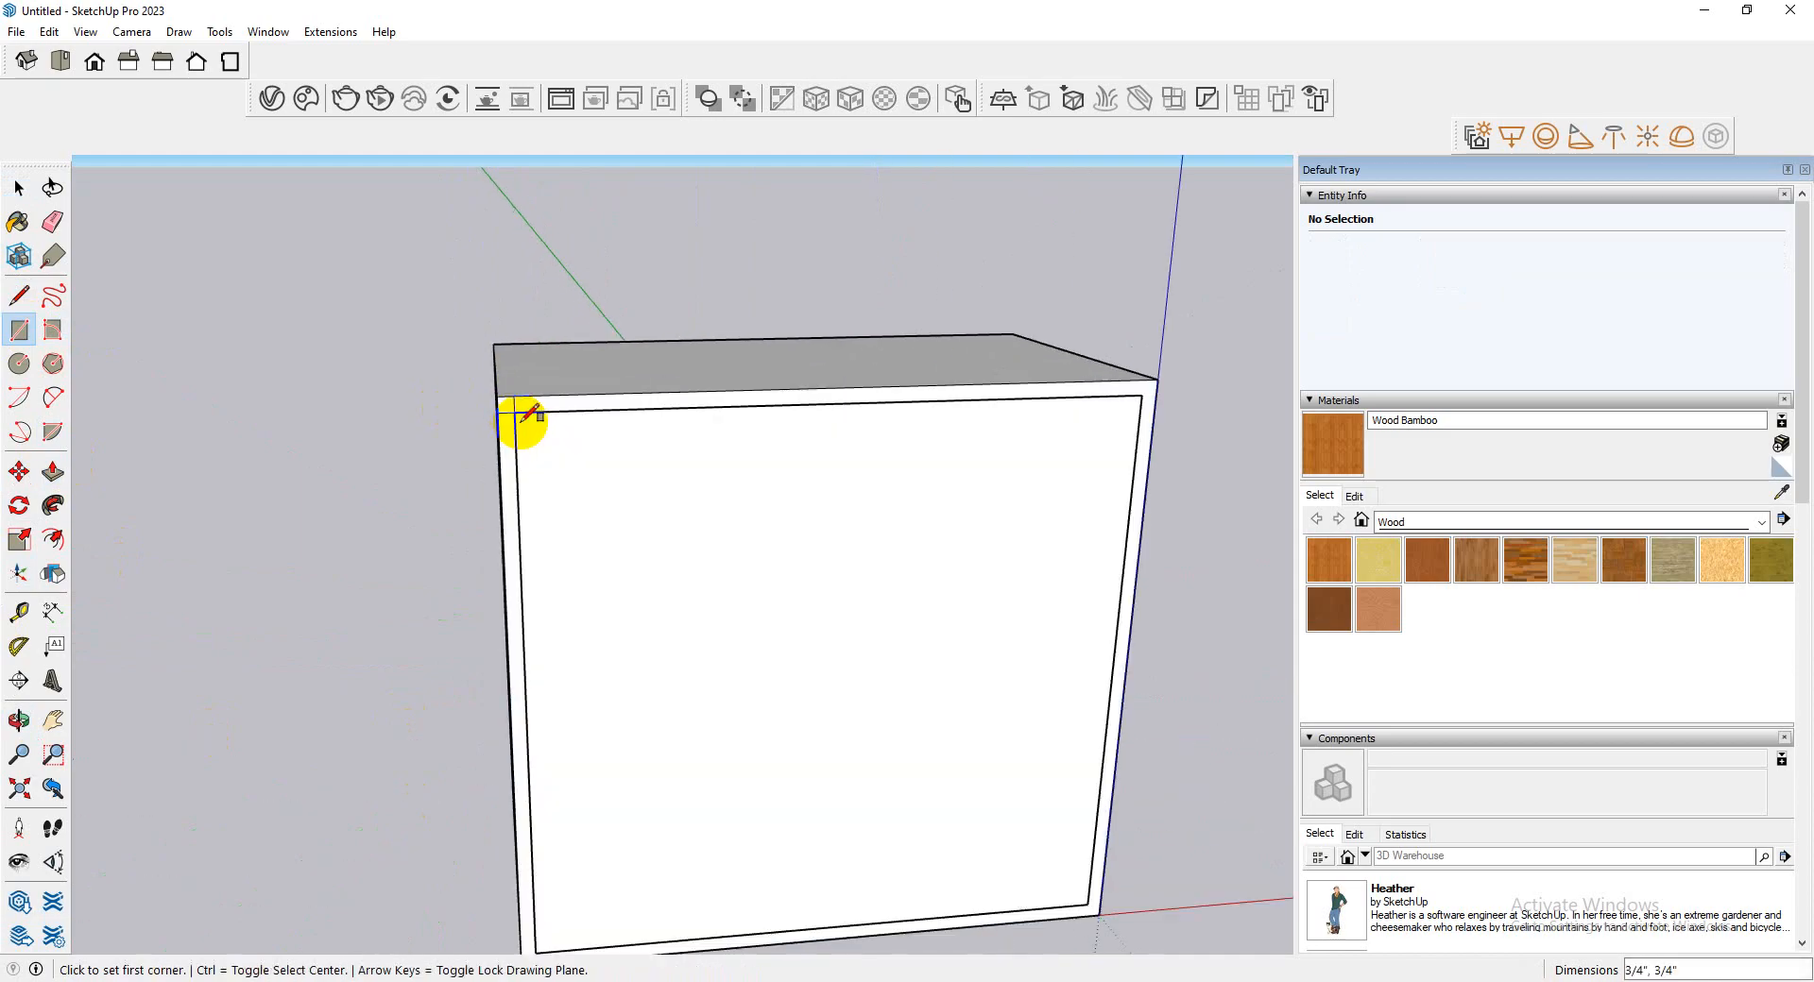
left_click(19, 188)
left_click(783, 547)
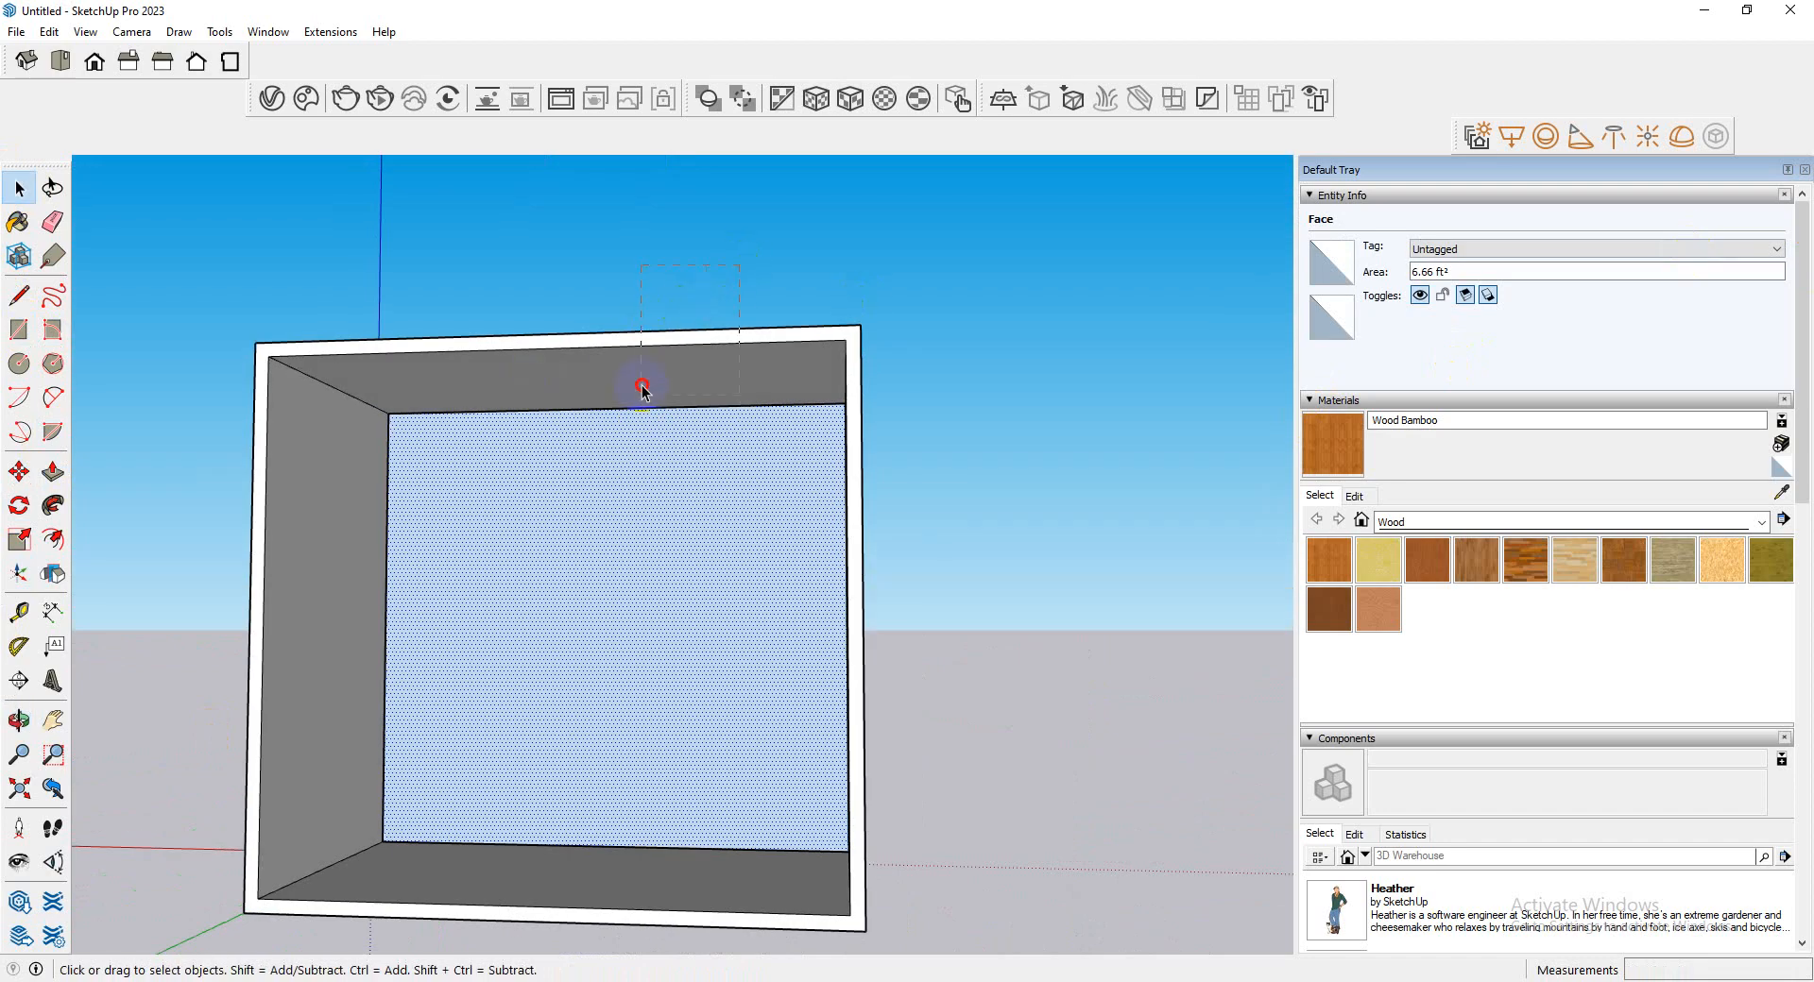
left_click_drag(642, 387, 642, 383)
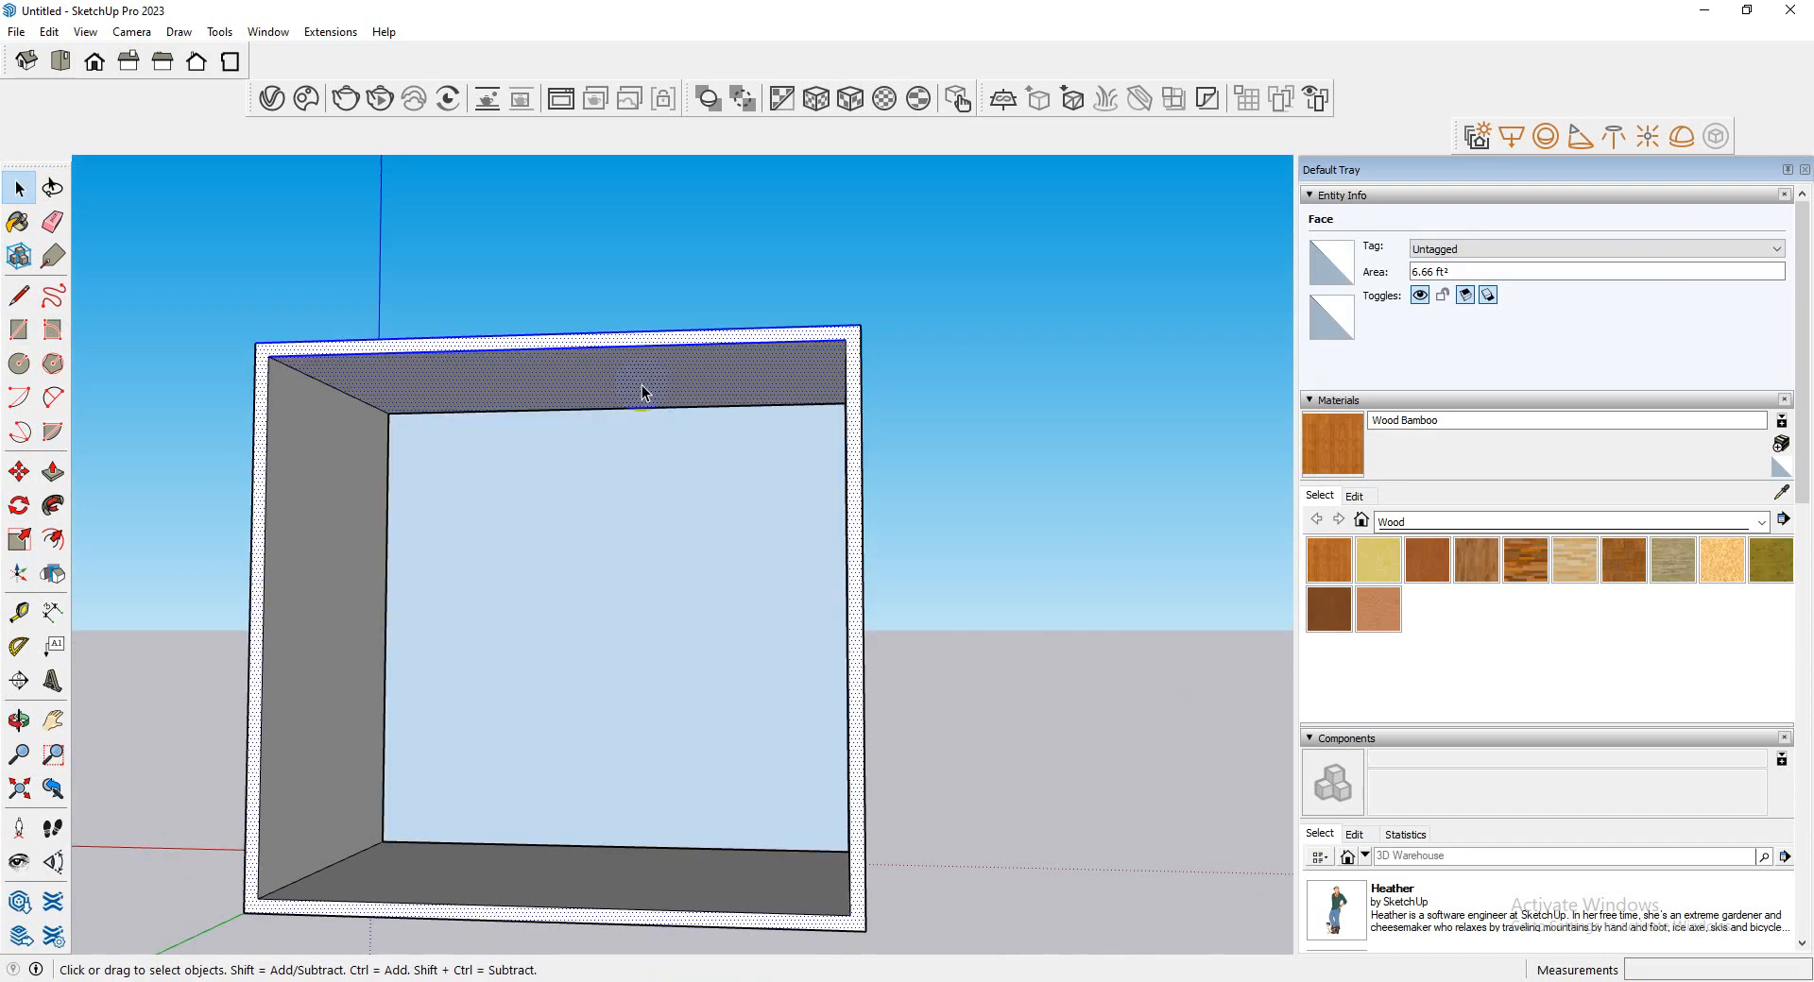
left_click(387, 525)
right_click(390, 527)
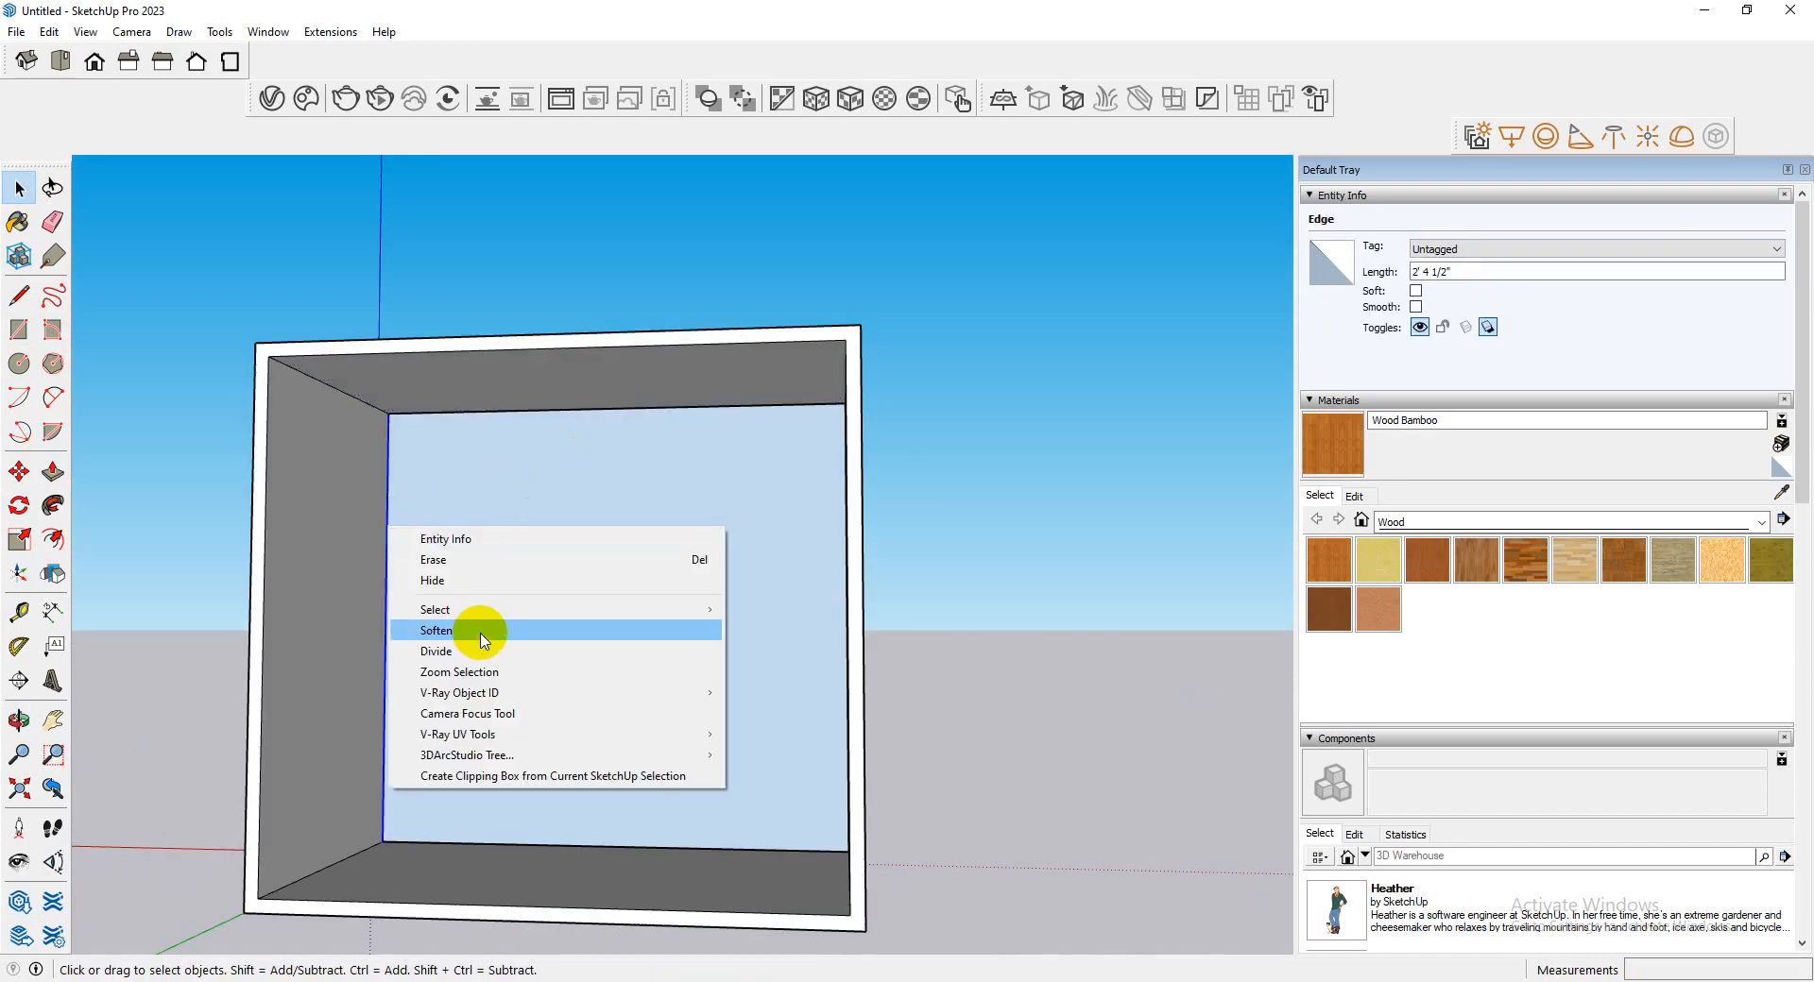
left_click(483, 659)
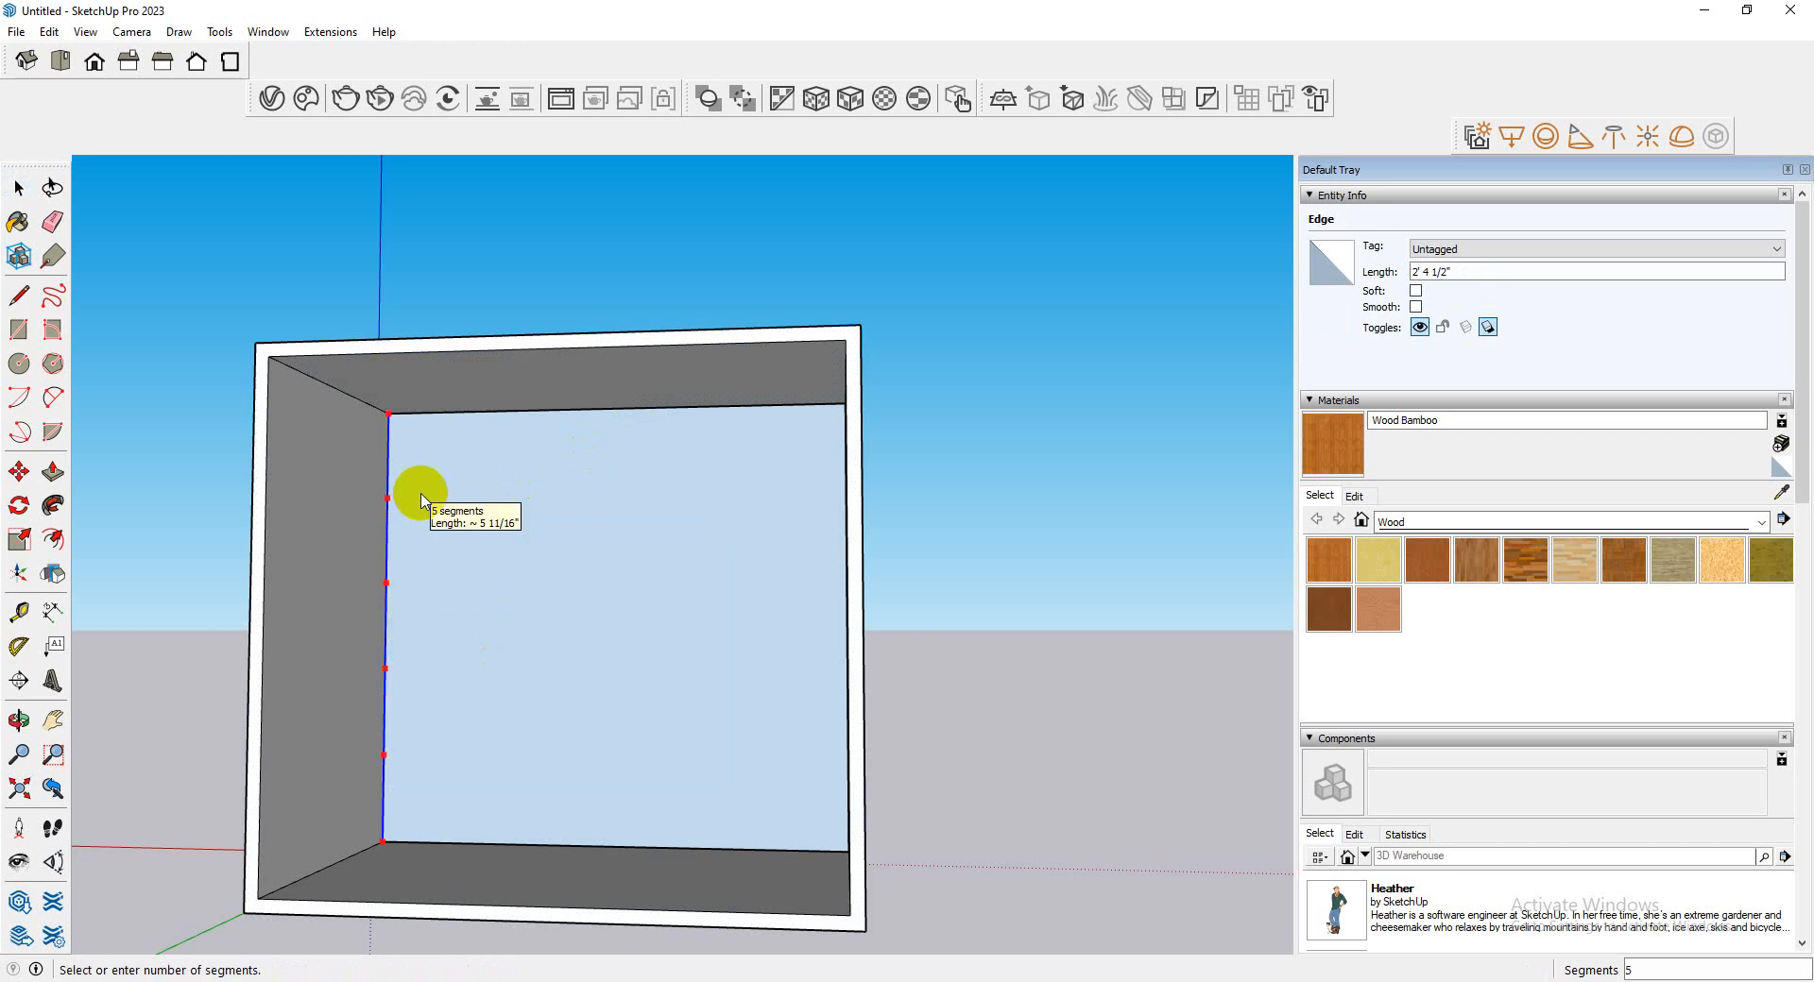
left_click(18, 188)
left_click(185, 575)
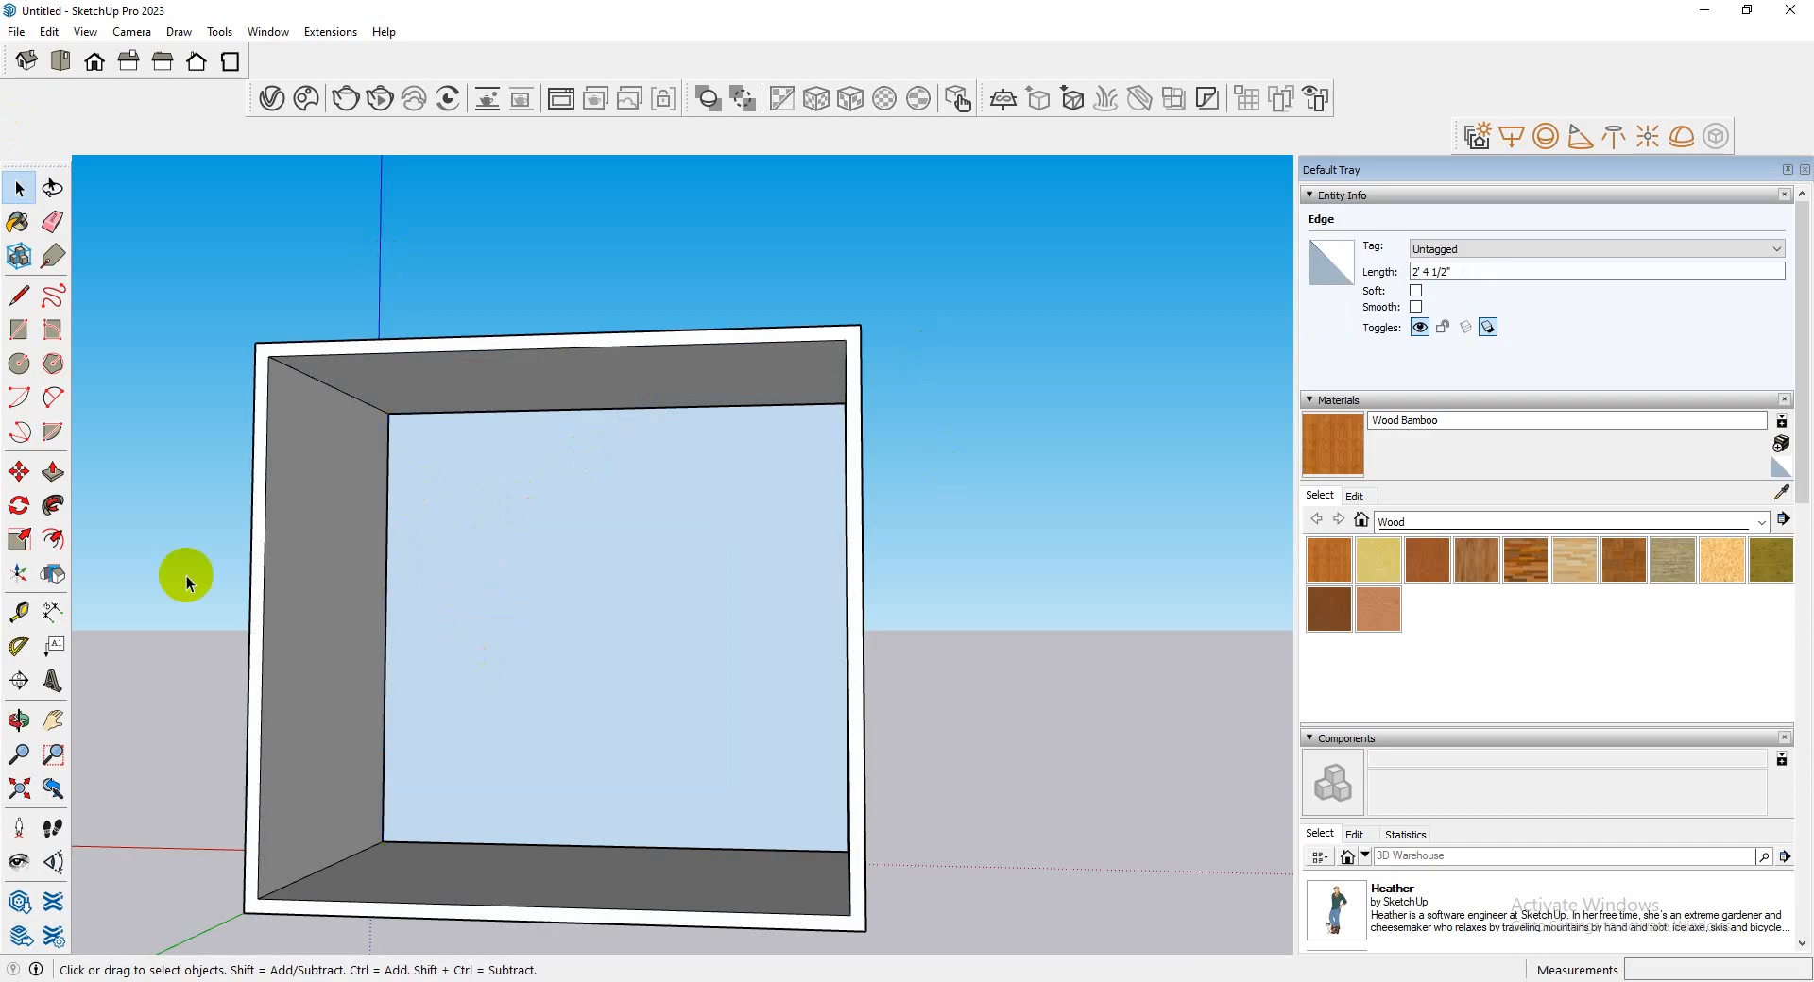
- Try to divide the cabinet's inner back vertical edge into three segments
left_click(385, 562)
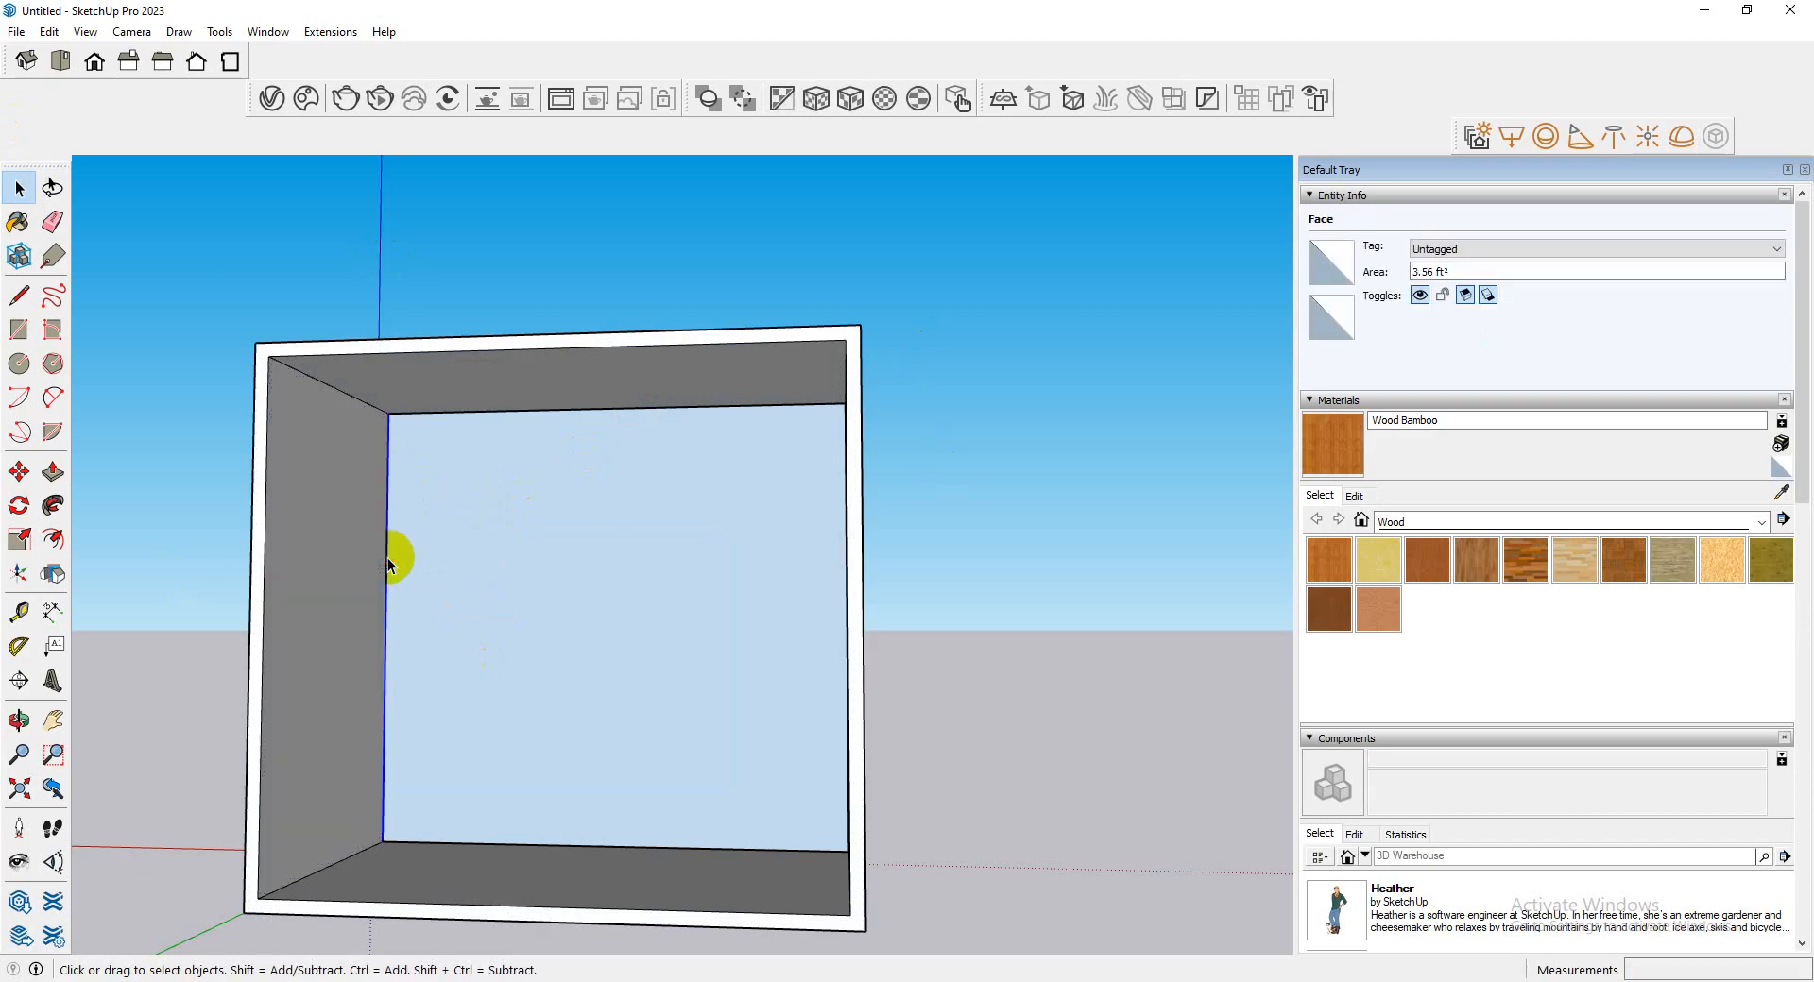
right_click(388, 563)
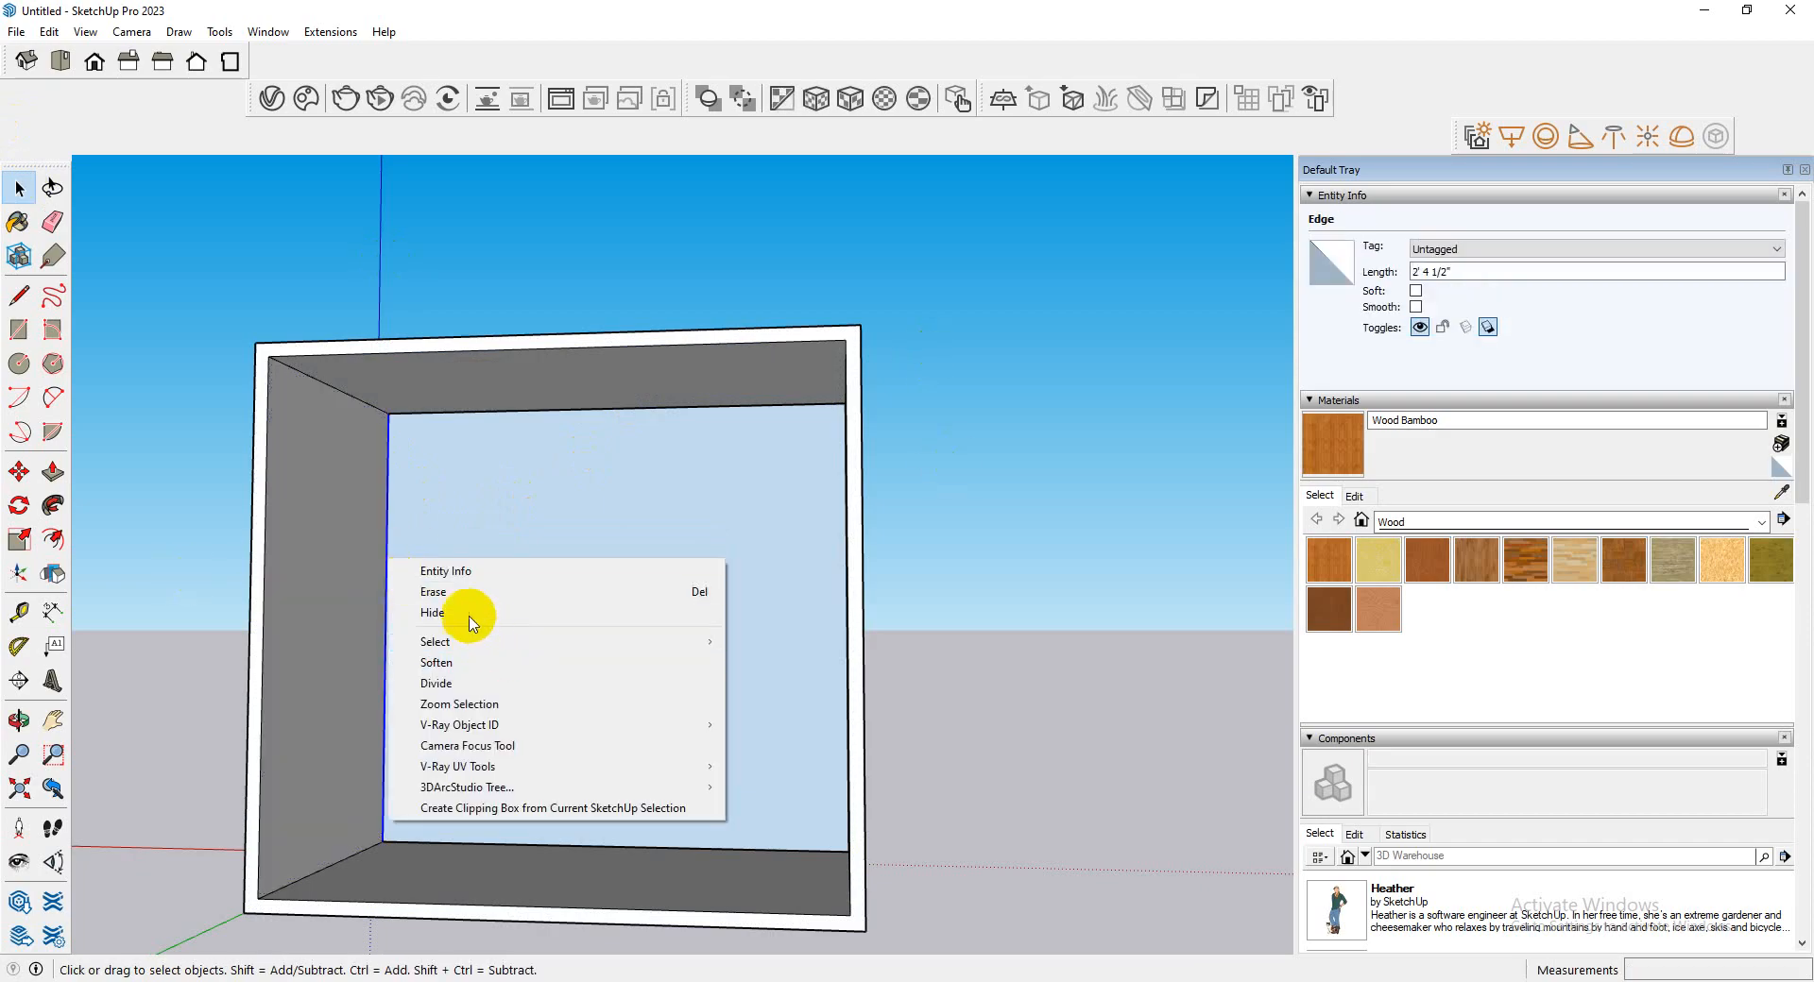
left_click(473, 683)
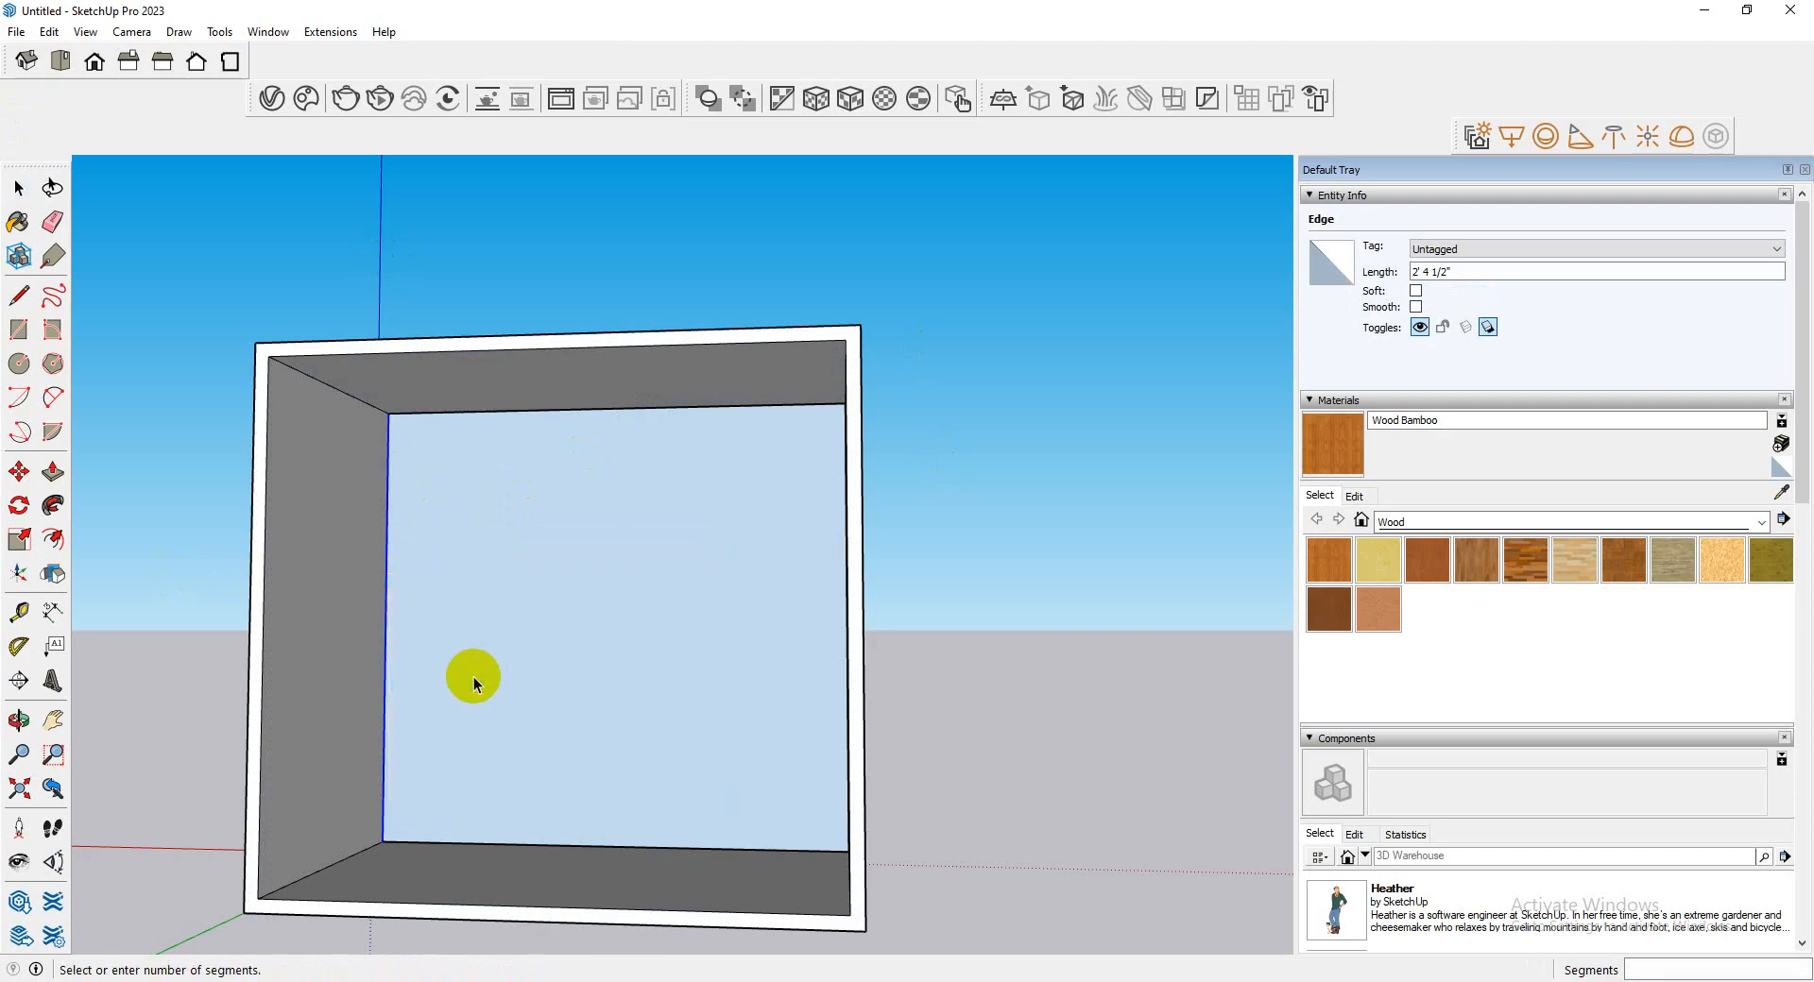
left_click(427, 559)
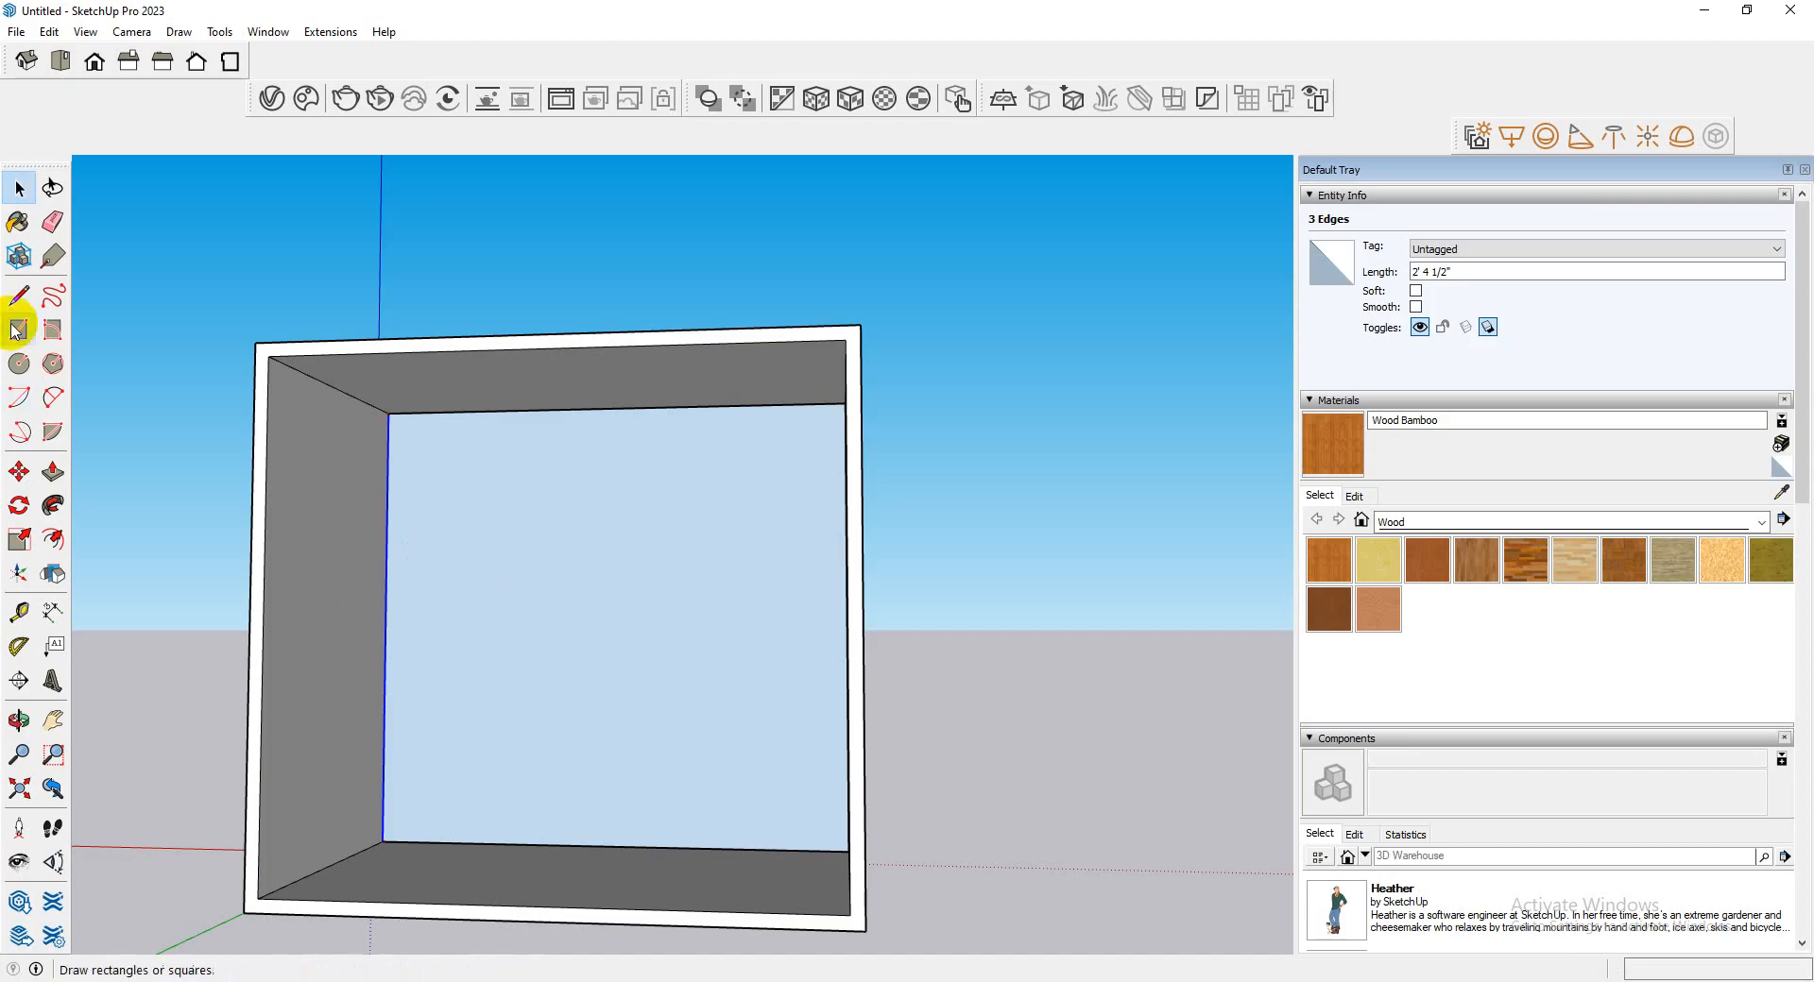
- Divide the cabinet's inner back vertical edge into two equal segments
scroll(346, 405, "down", 3)
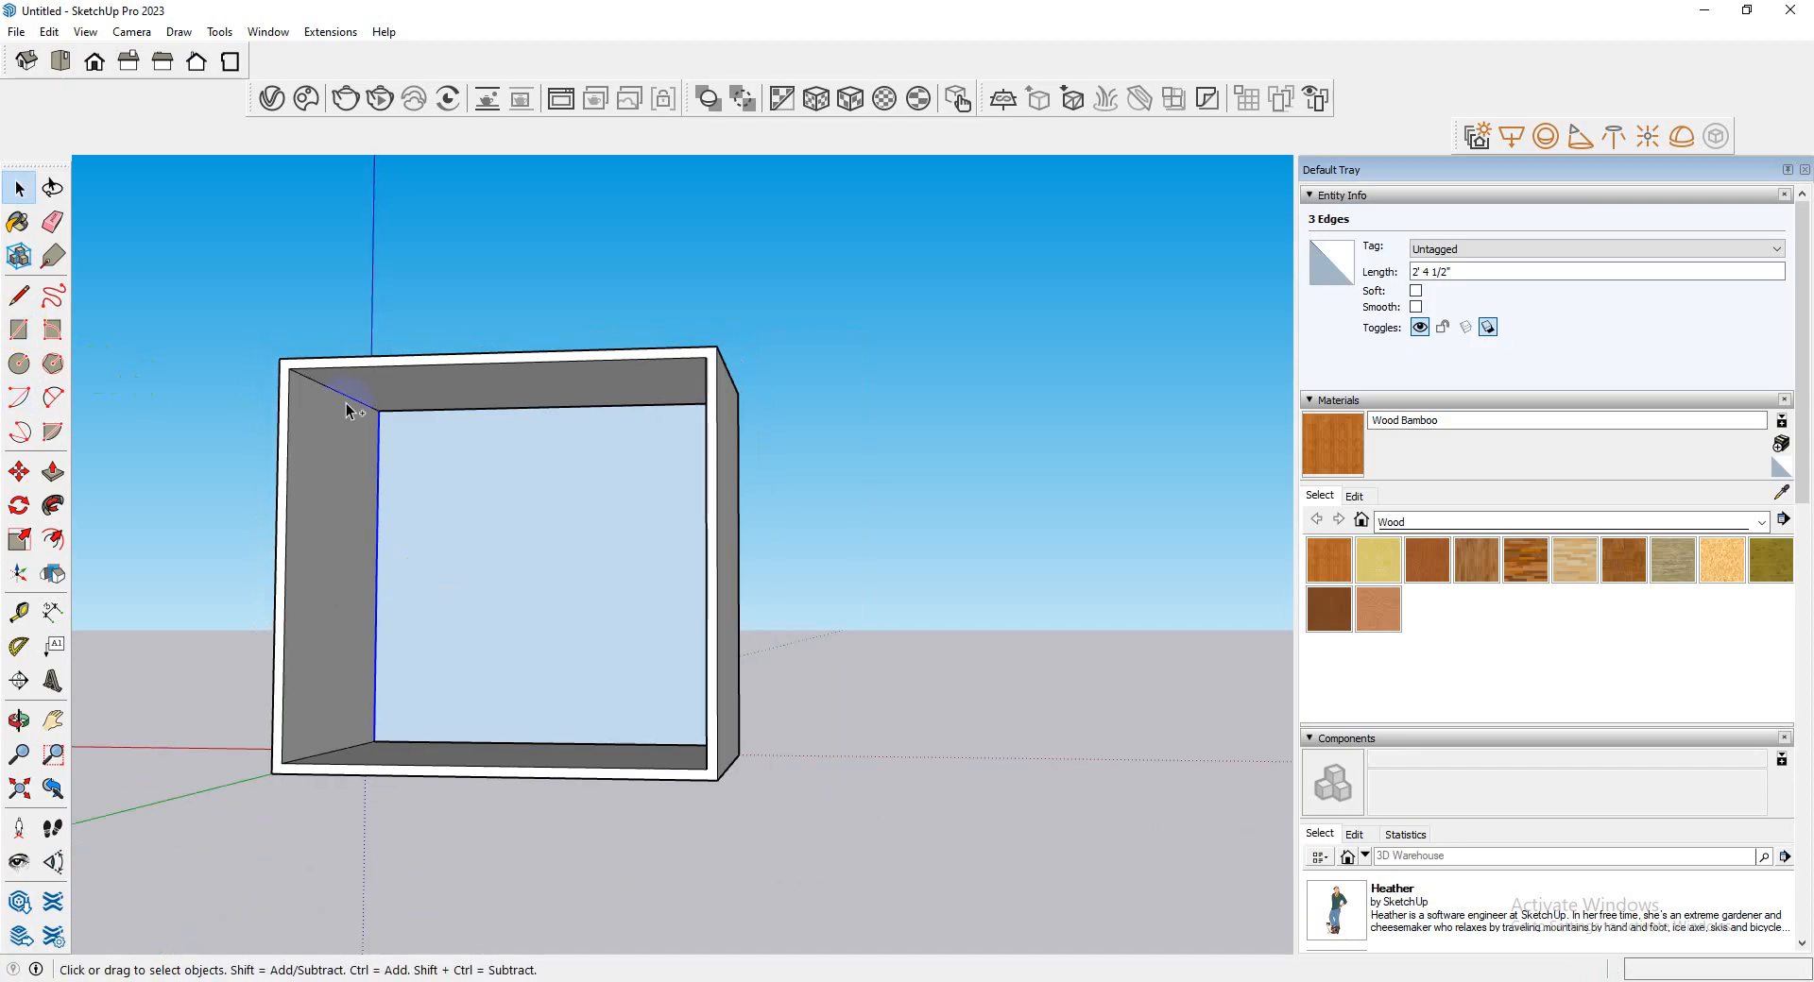
right_click(380, 530)
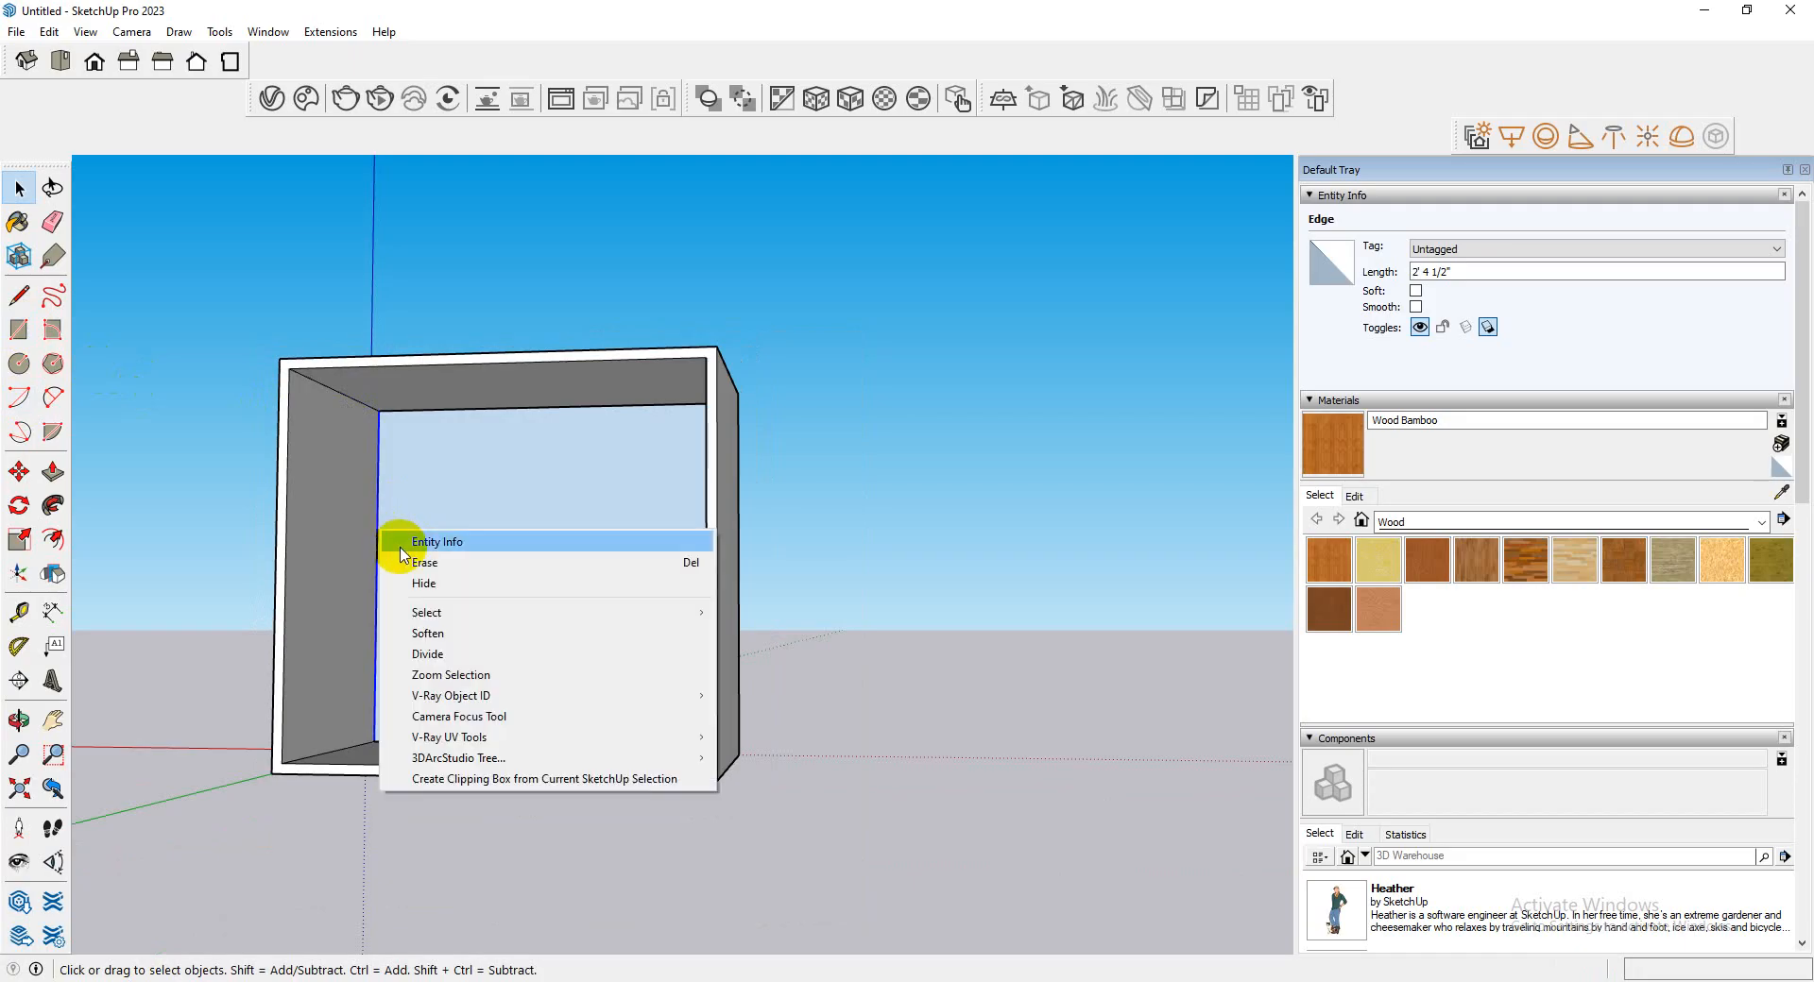
left_click(479, 654)
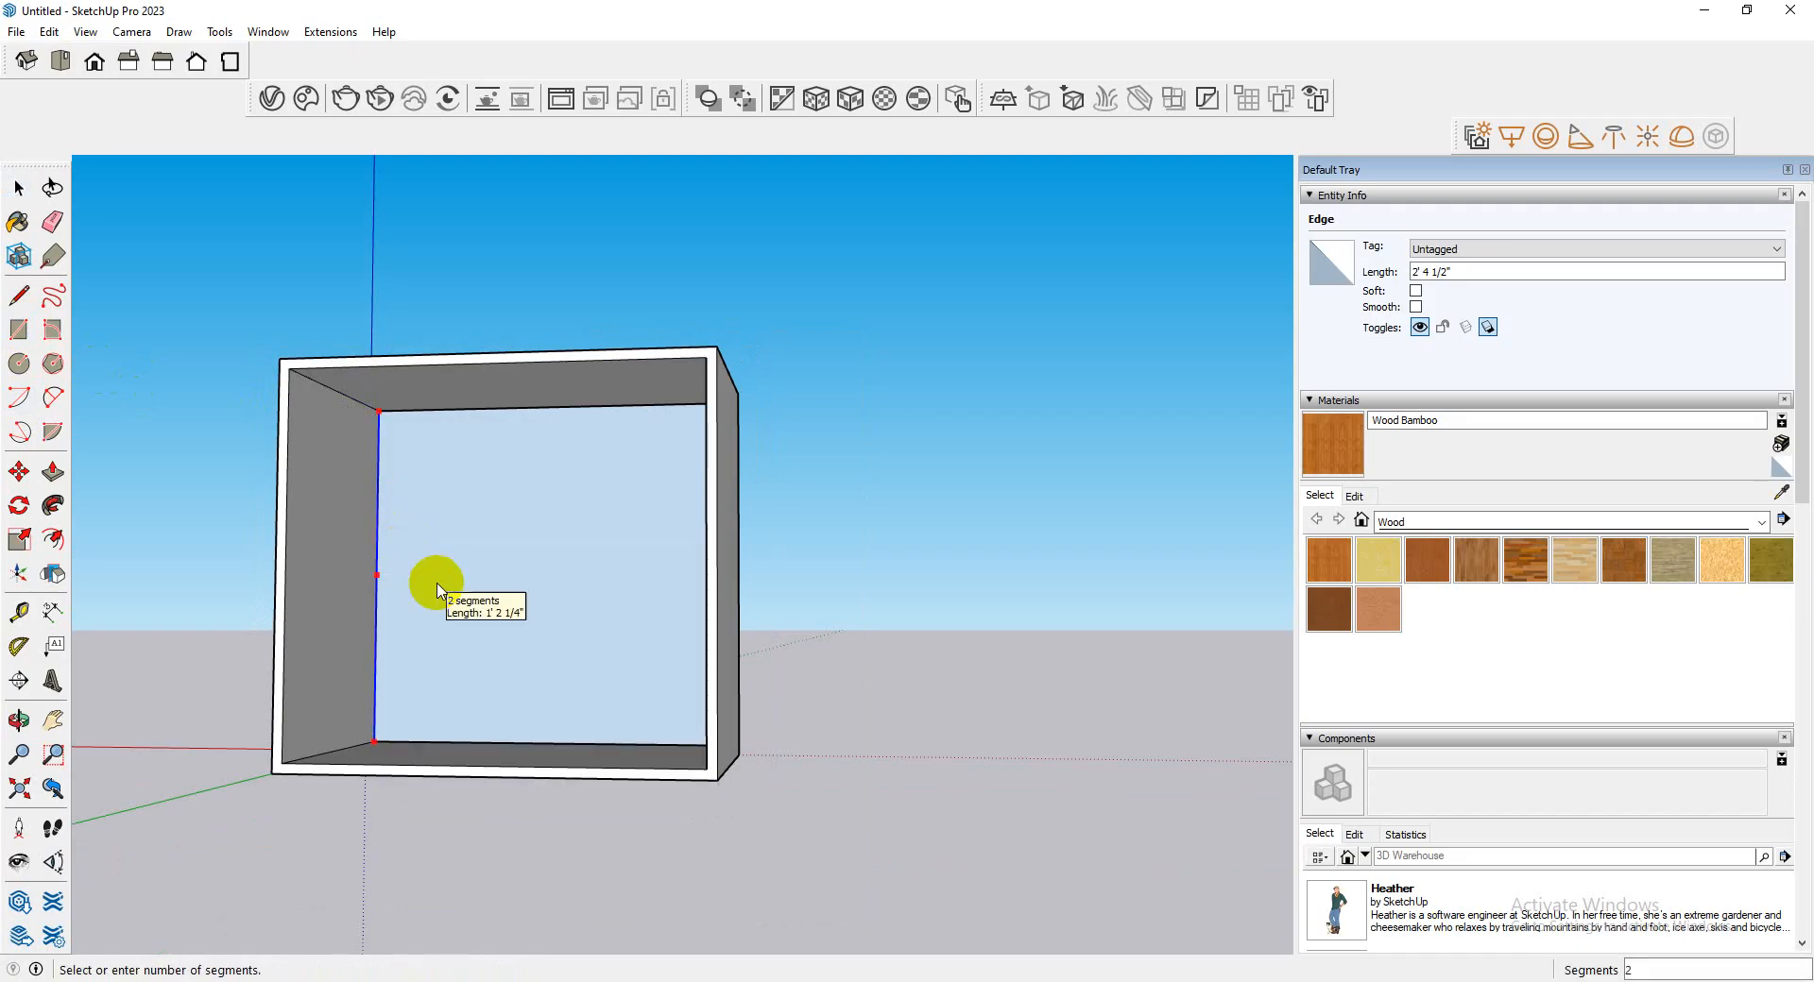
left_click(437, 585)
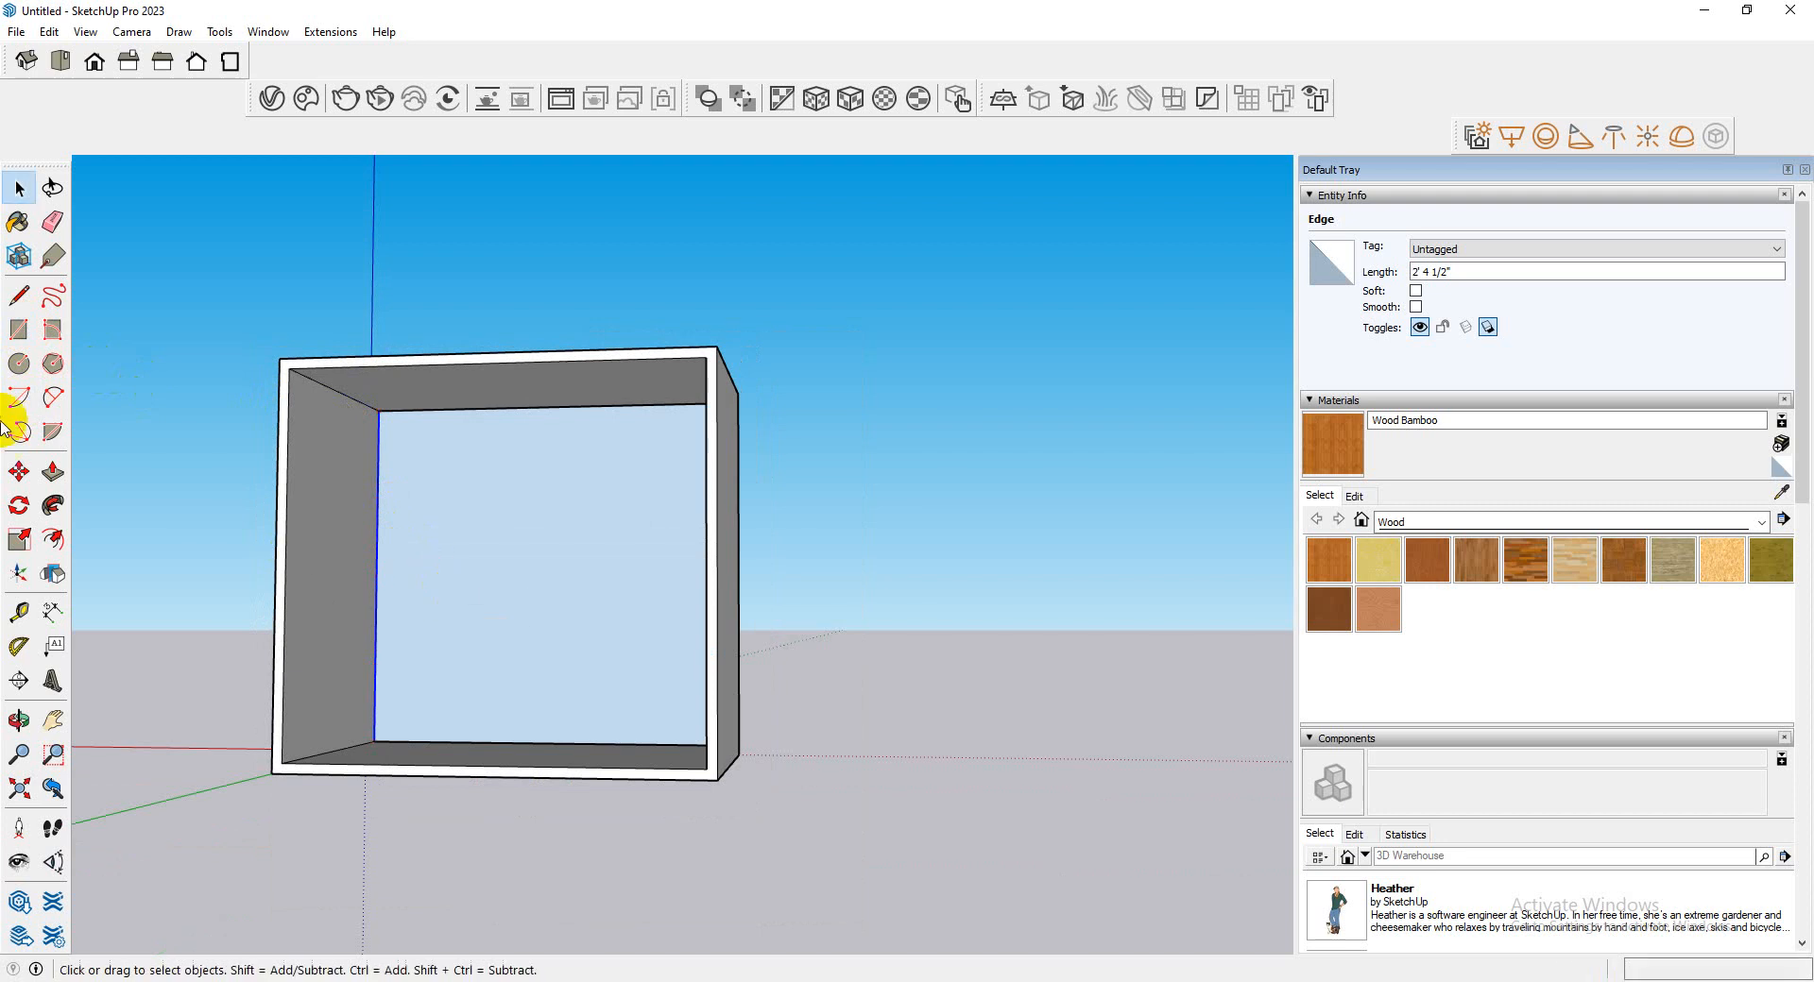
left_click(18, 298)
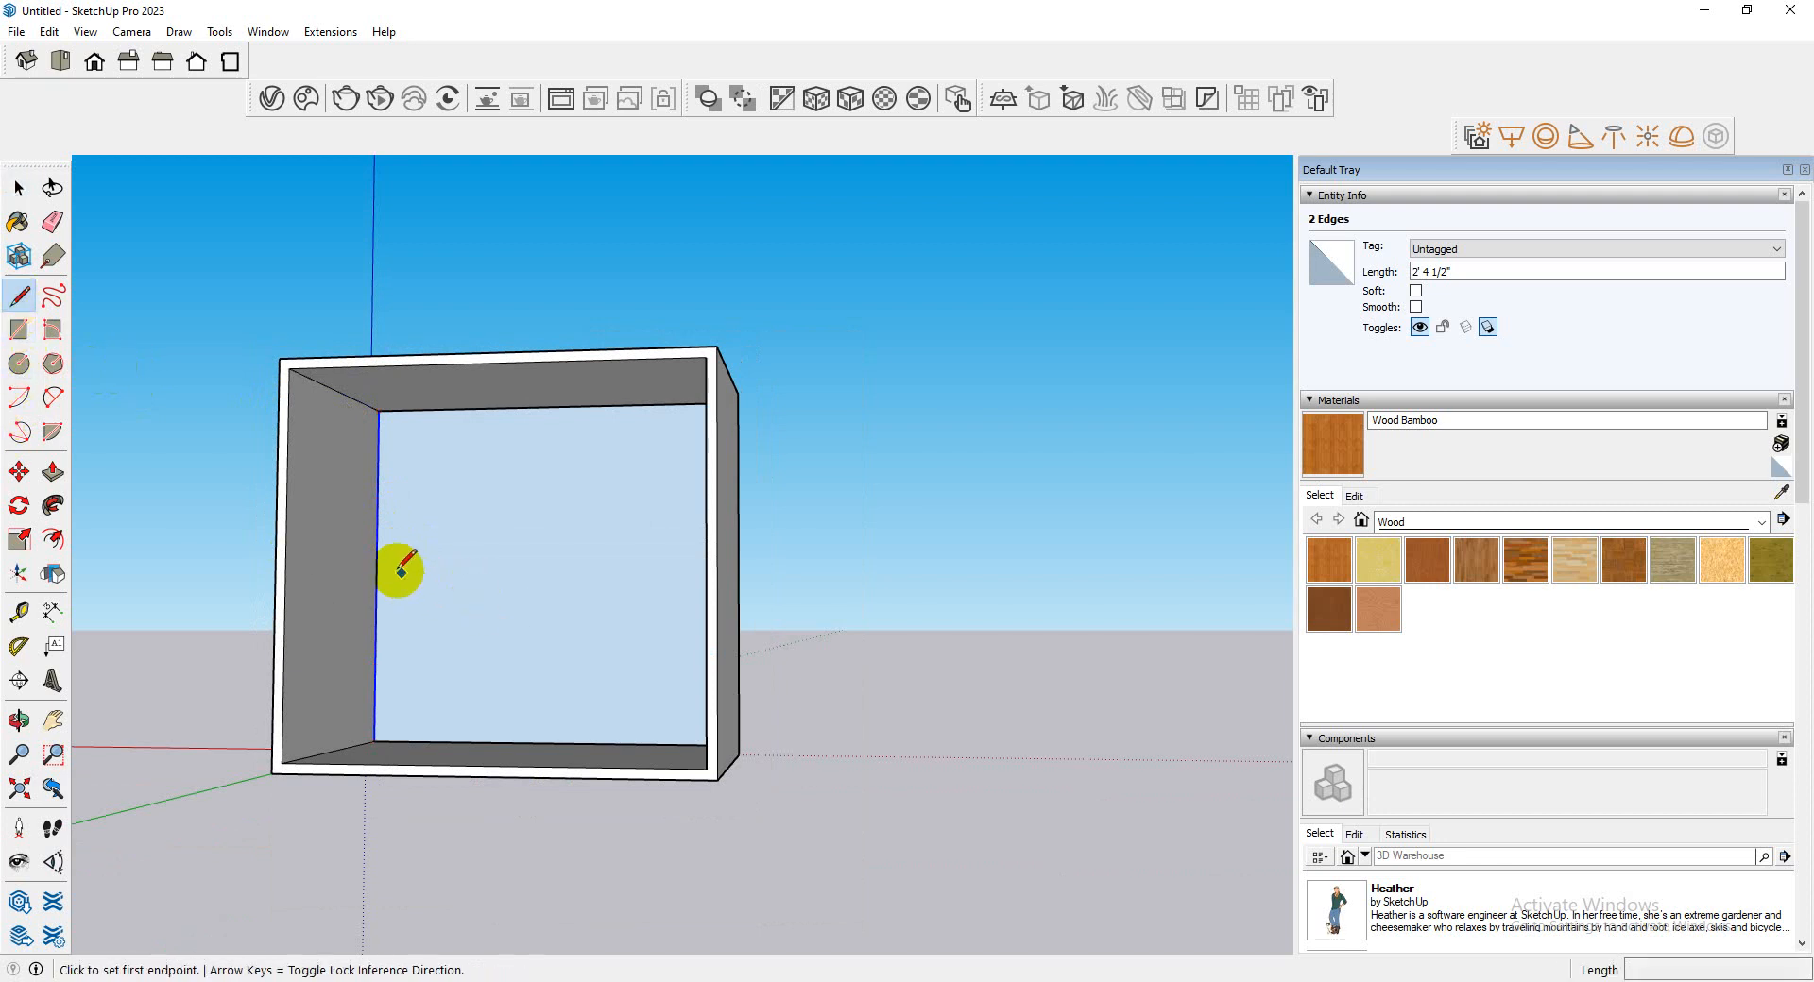
left_click(19, 188)
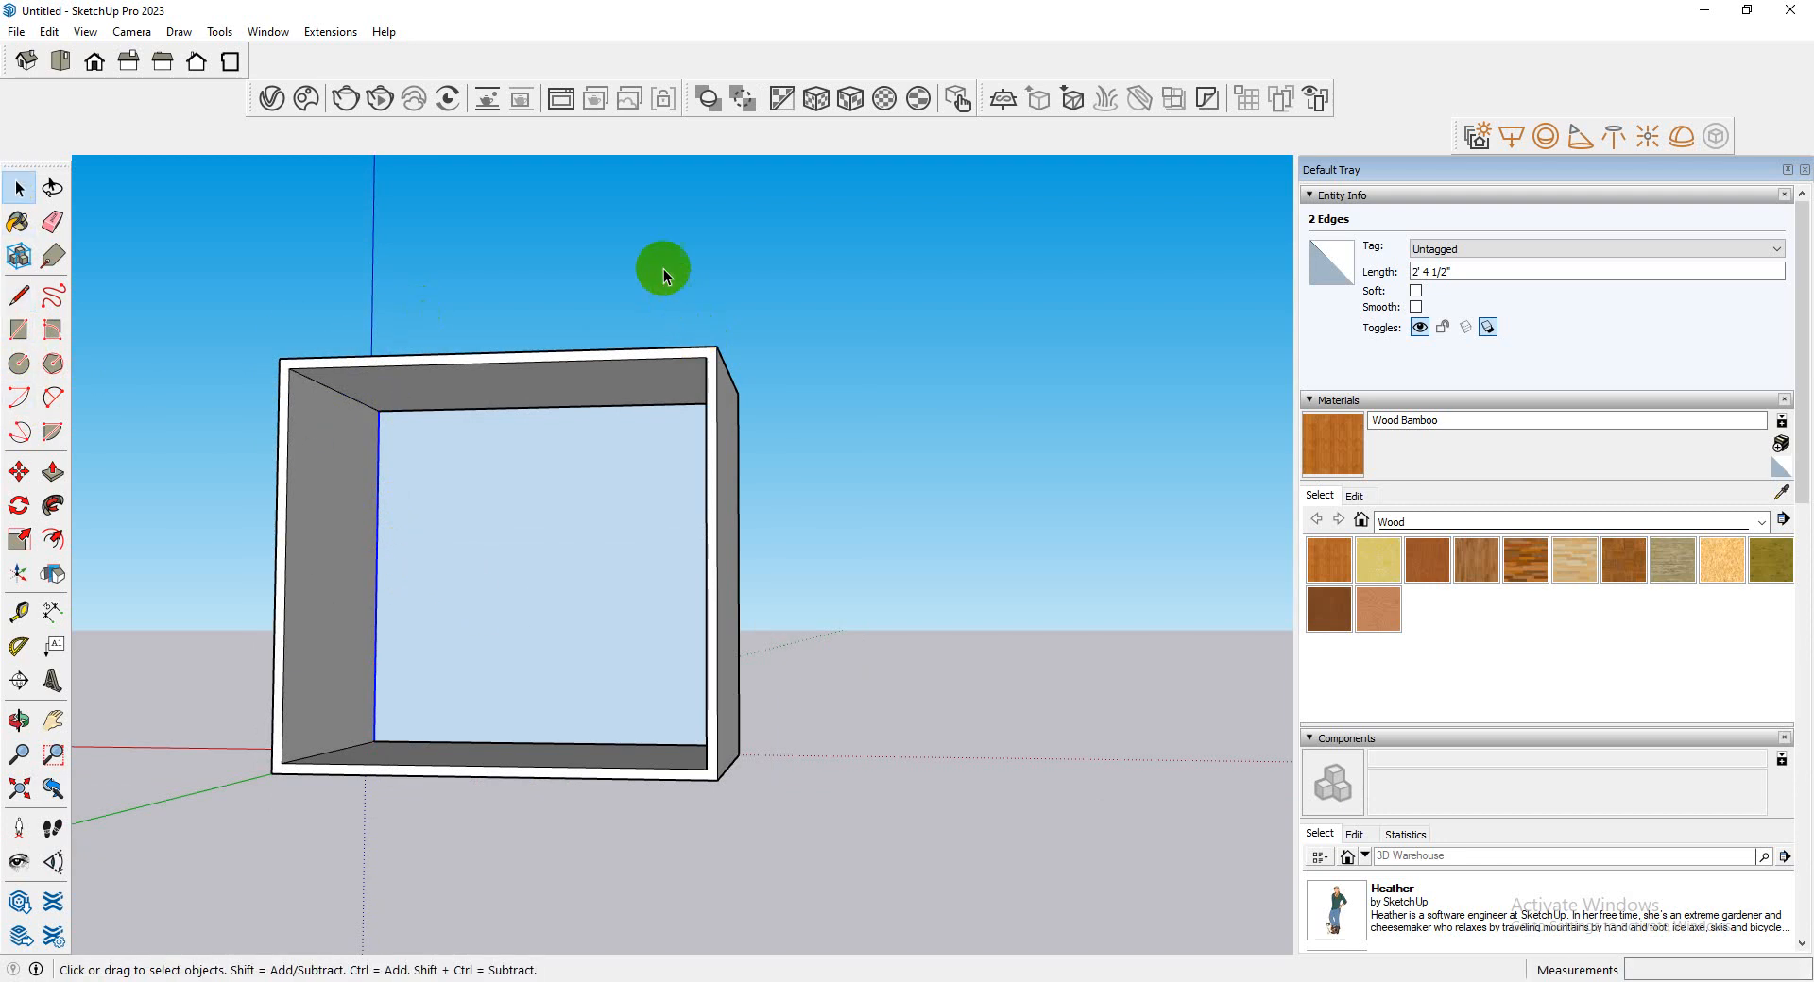
left_click_drag(539, 382, 535, 390)
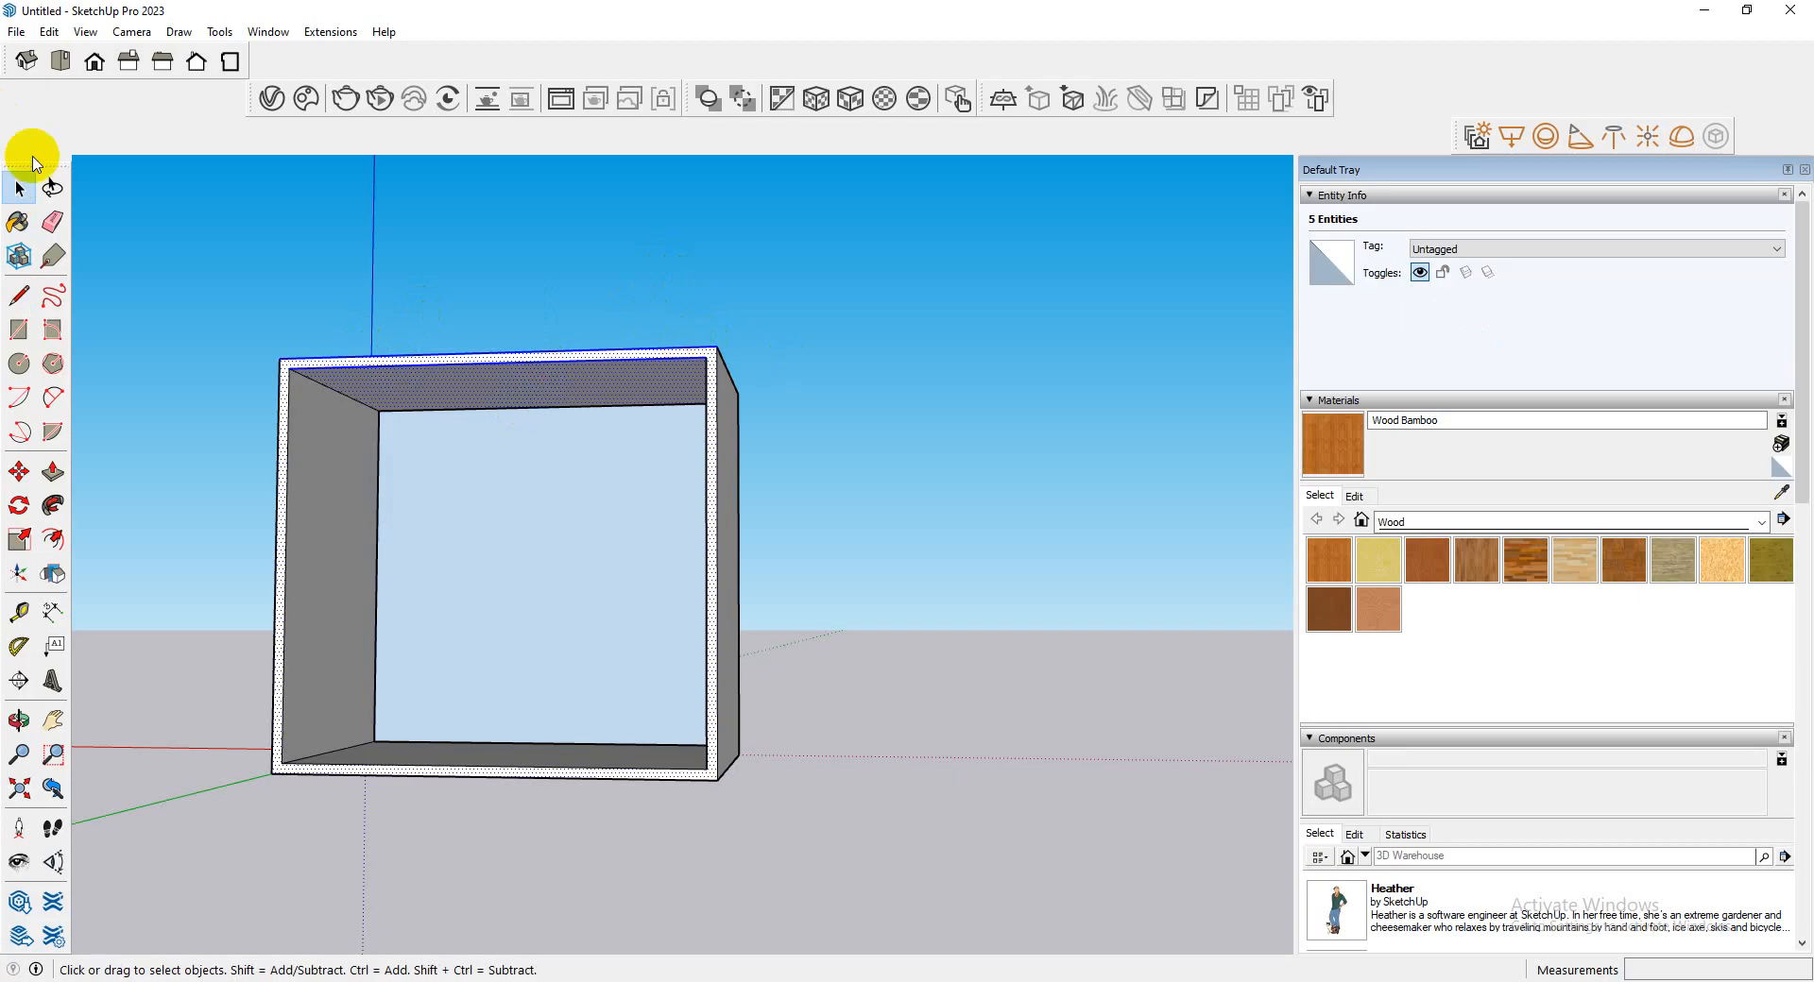
- Draw short lines across the front rim's two upper corners to separate the top panel's front strip from the side strips
left_click(18, 295)
left_click(287, 366)
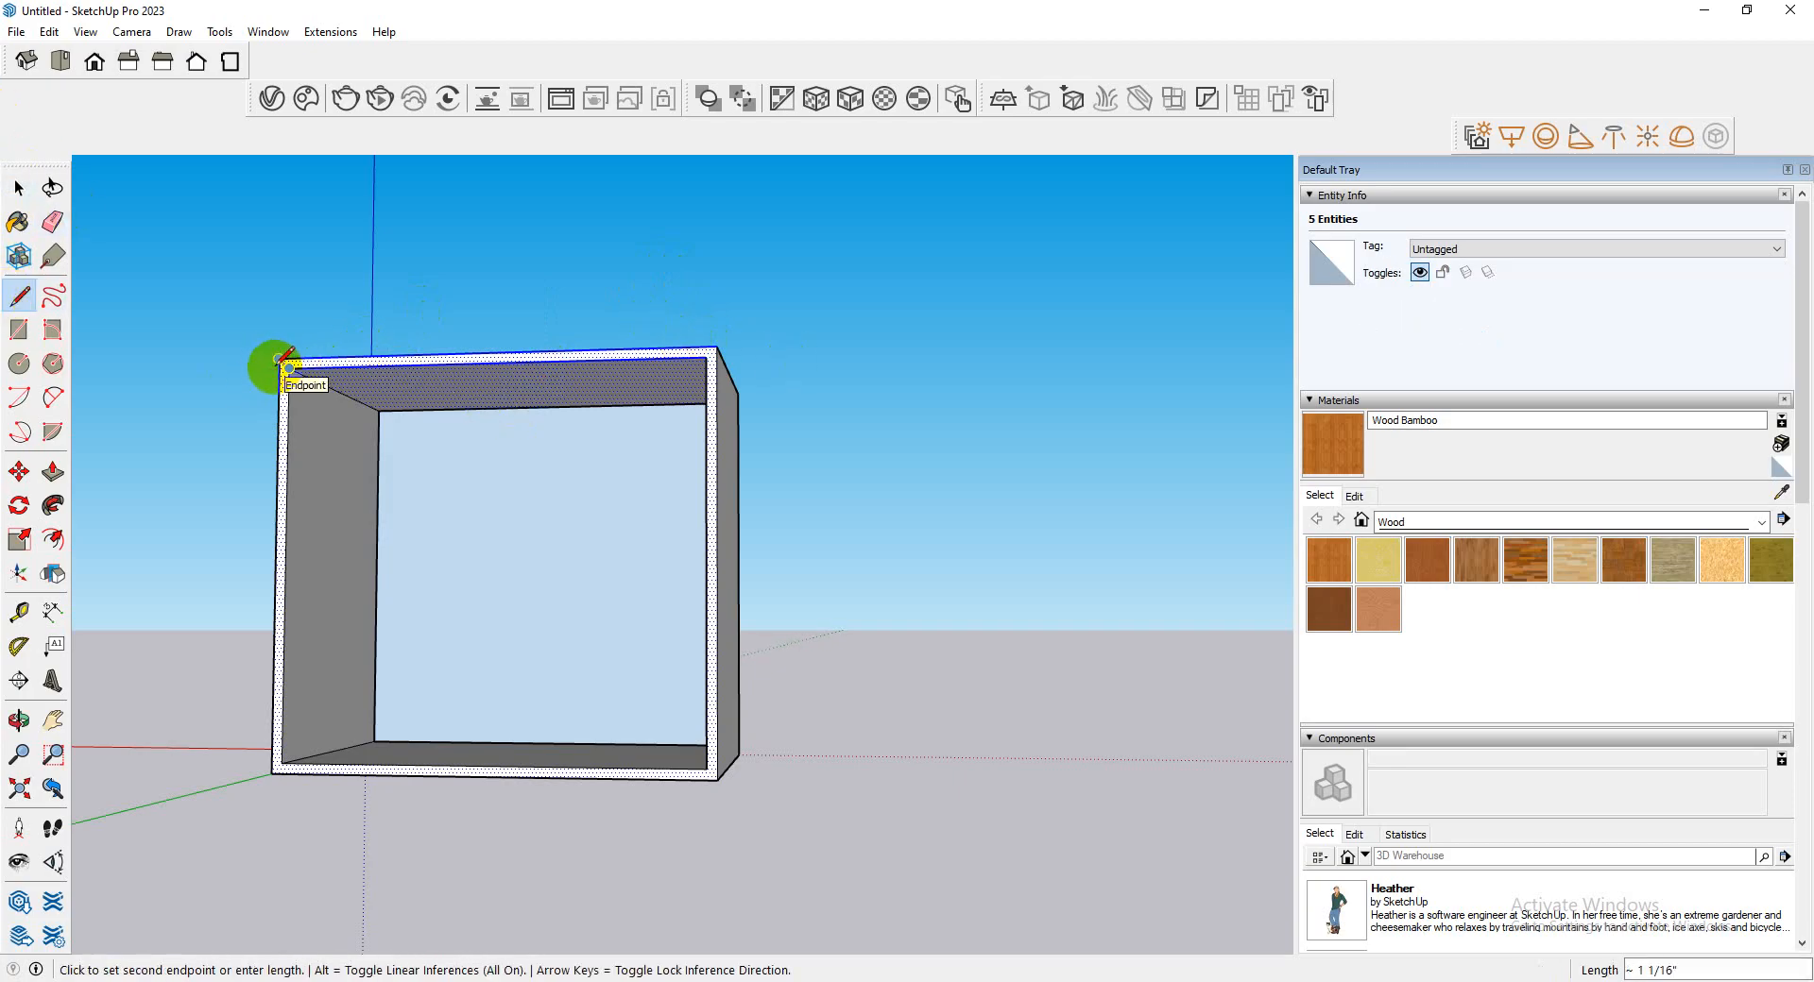
key("Escape")
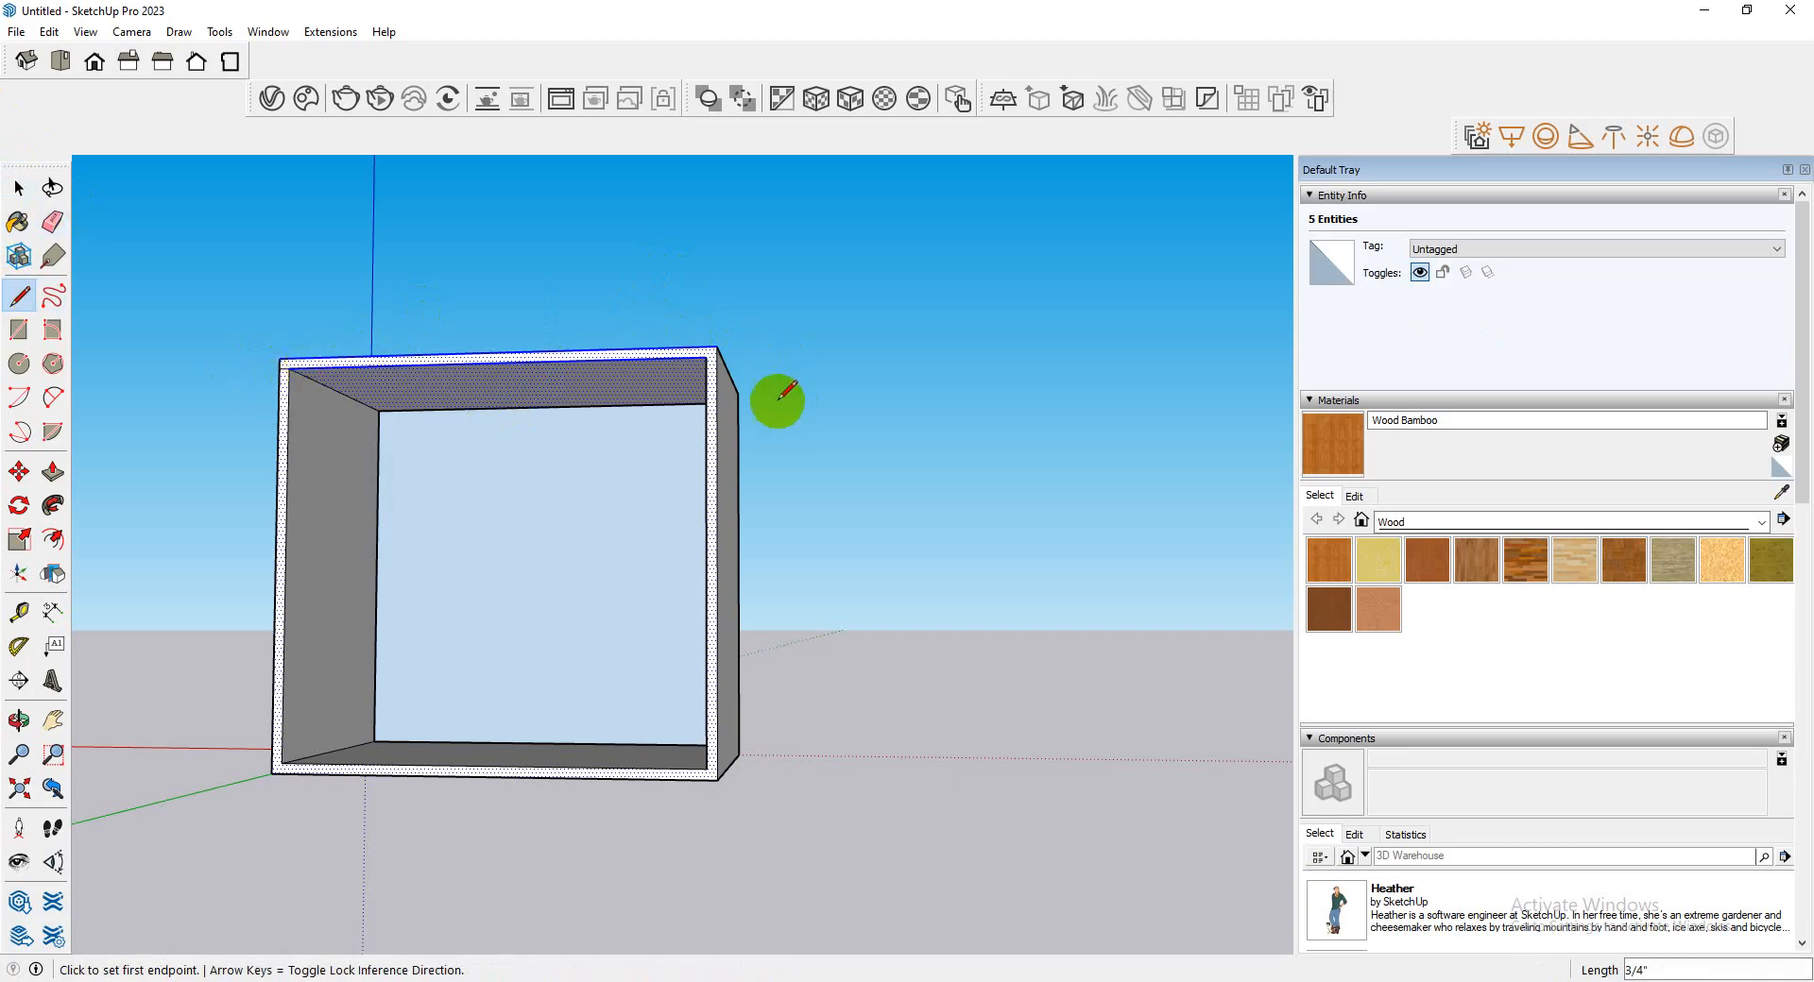
left_click(707, 354)
key("Escape")
- Copy the top panel's faces and edges down 1' 2 1/4" to the midpoint of the inner back edge as a middle shelf
left_click(19, 188)
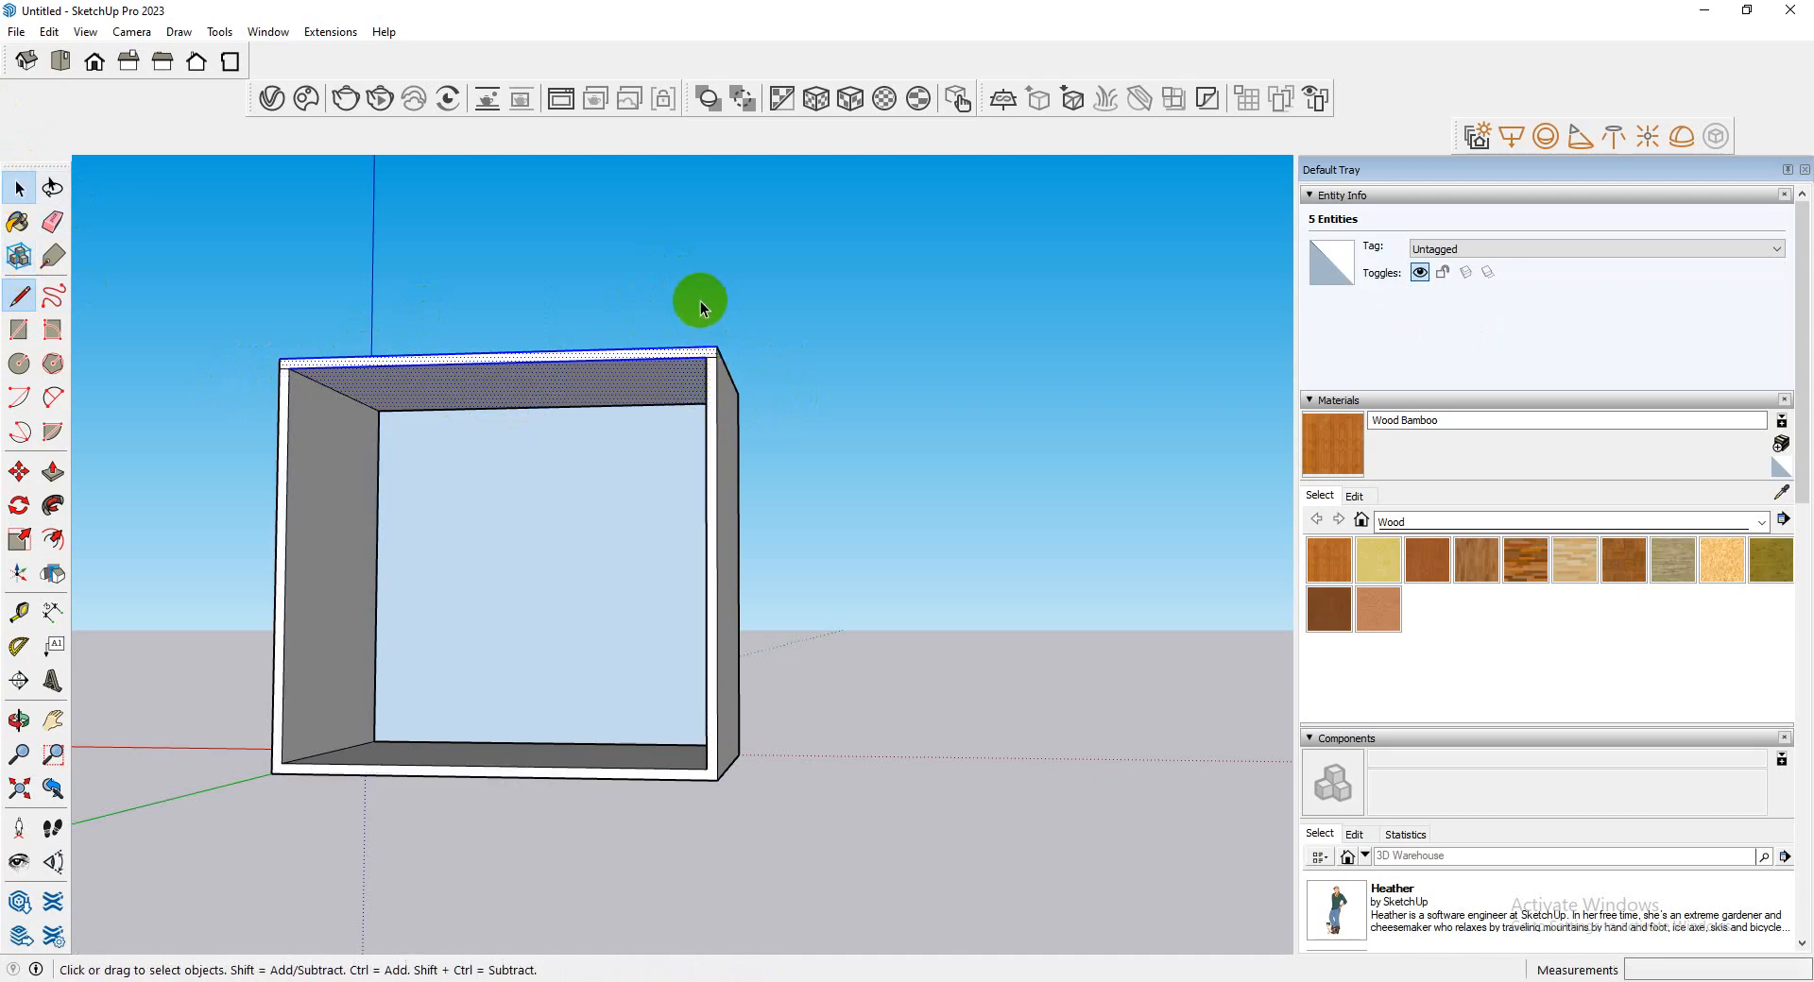
left_click(700, 306)
double_click(498, 407)
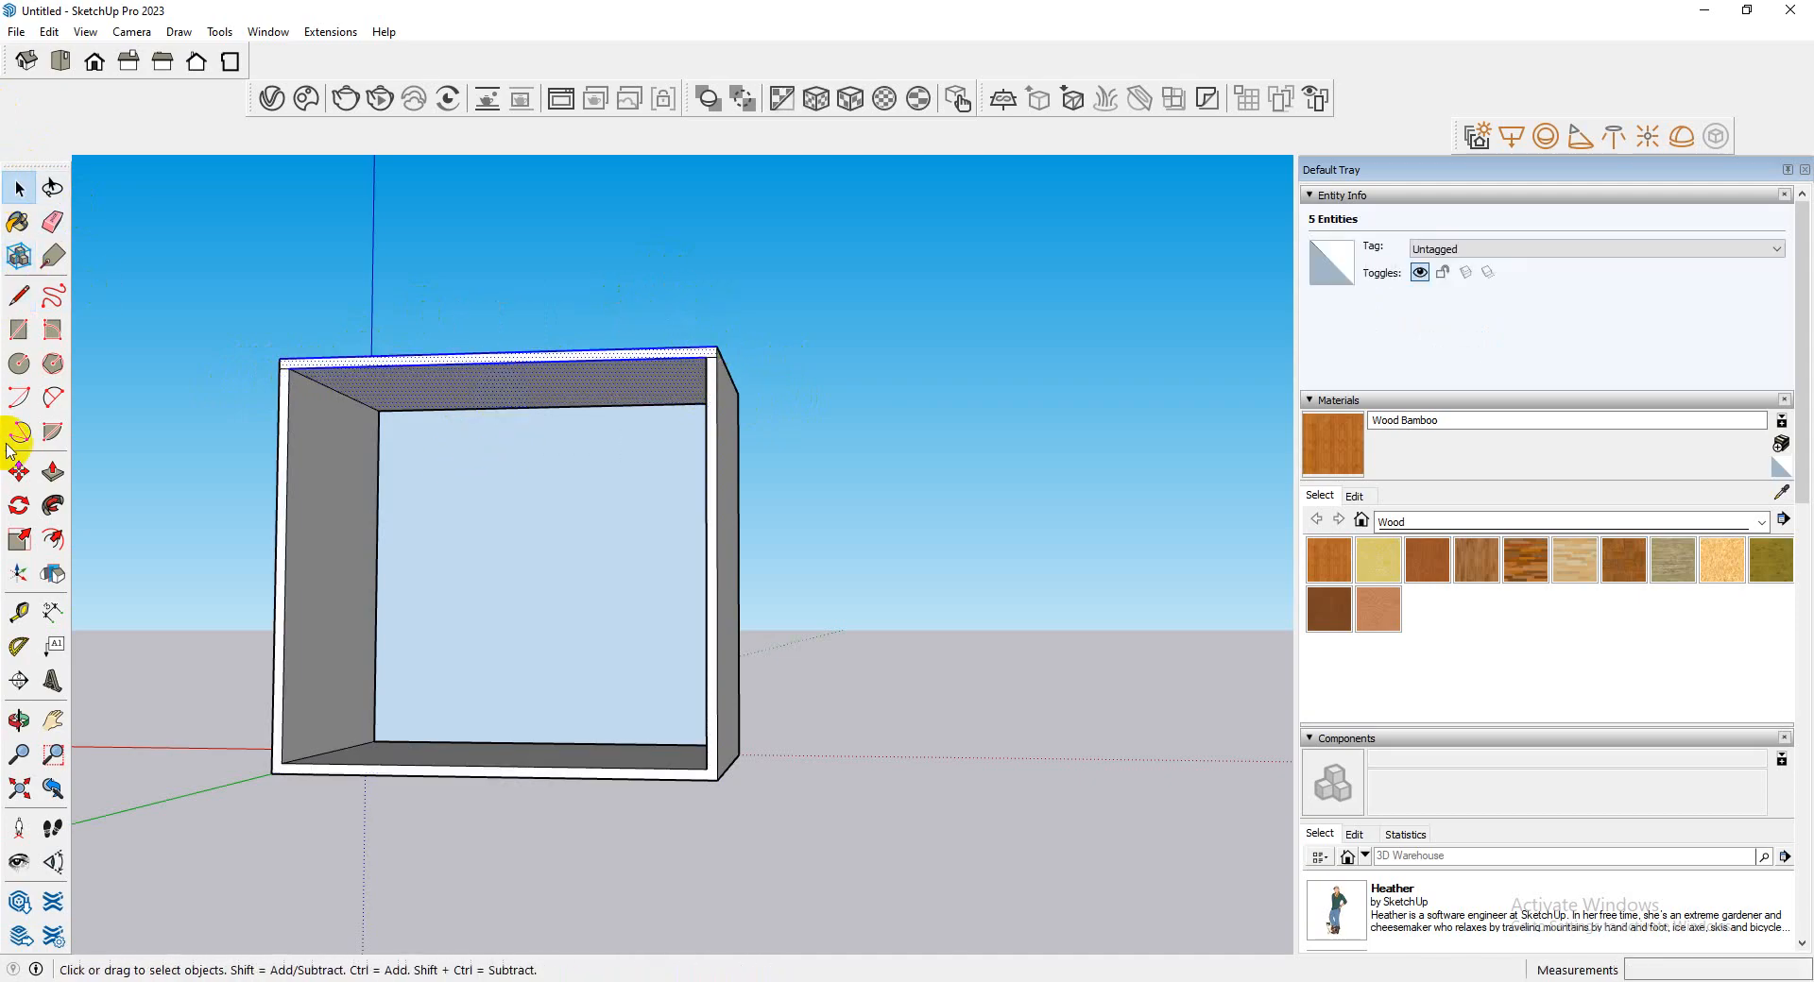
left_click(19, 470)
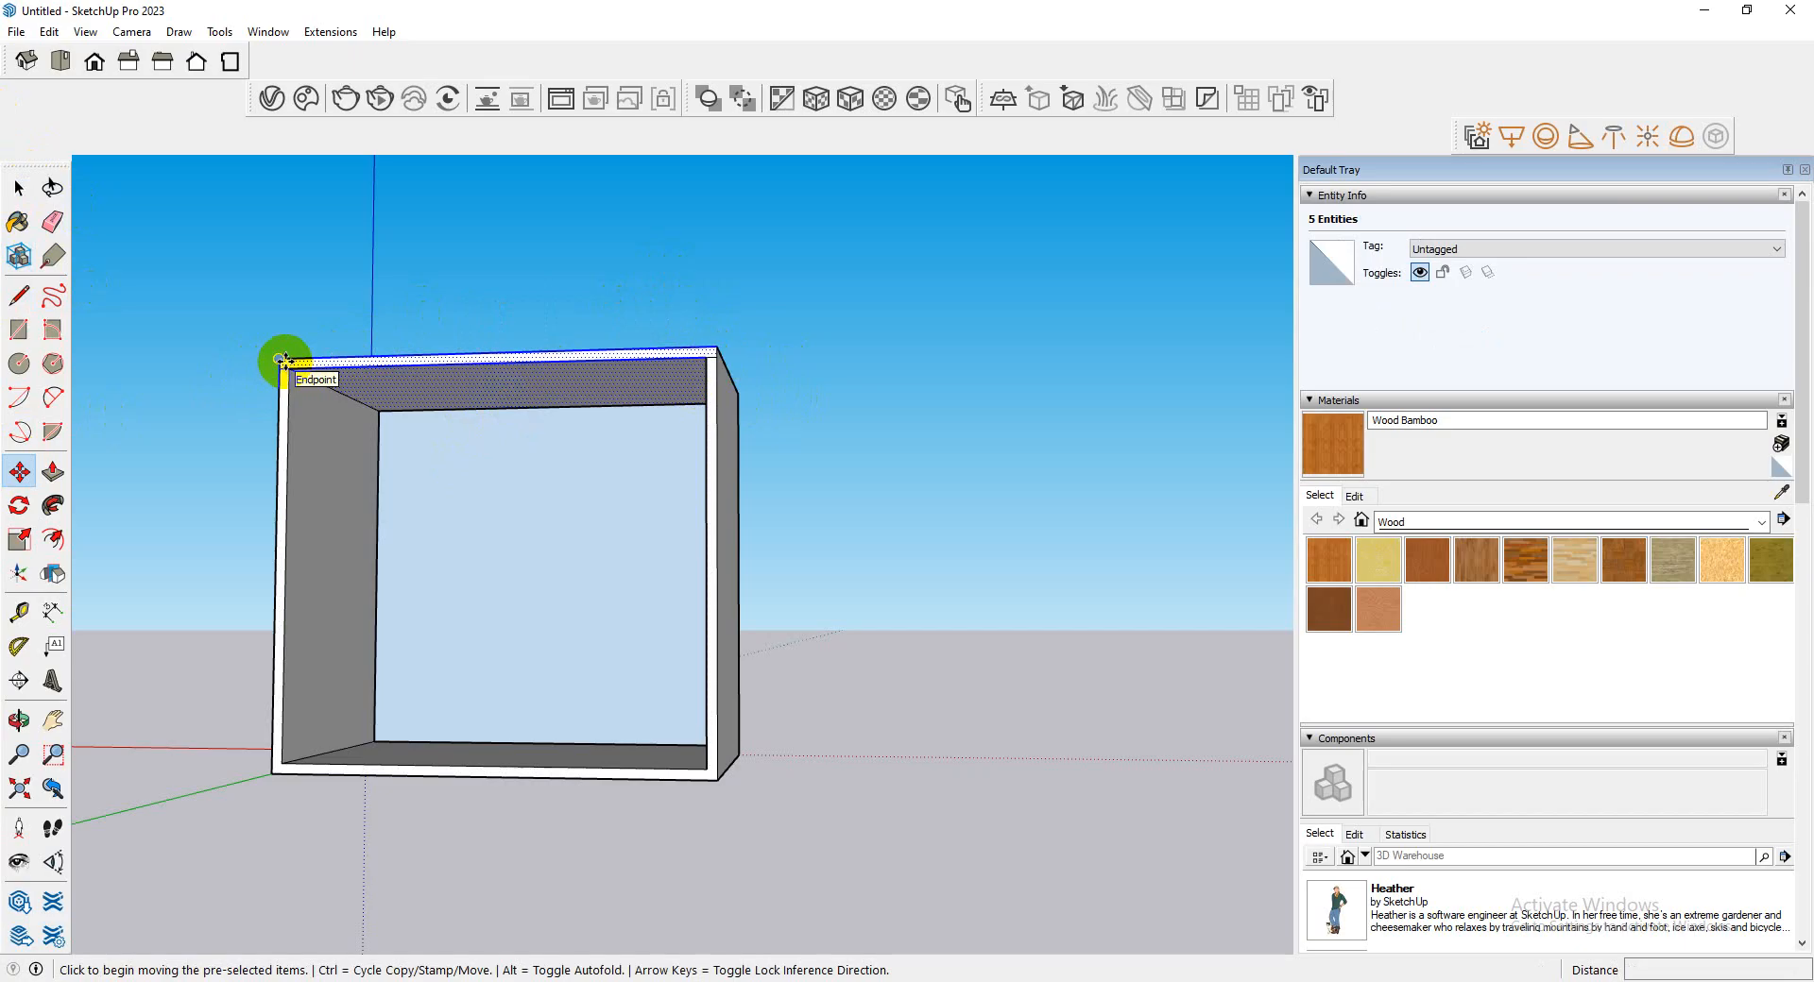
left_click(381, 412)
key("ctrl")
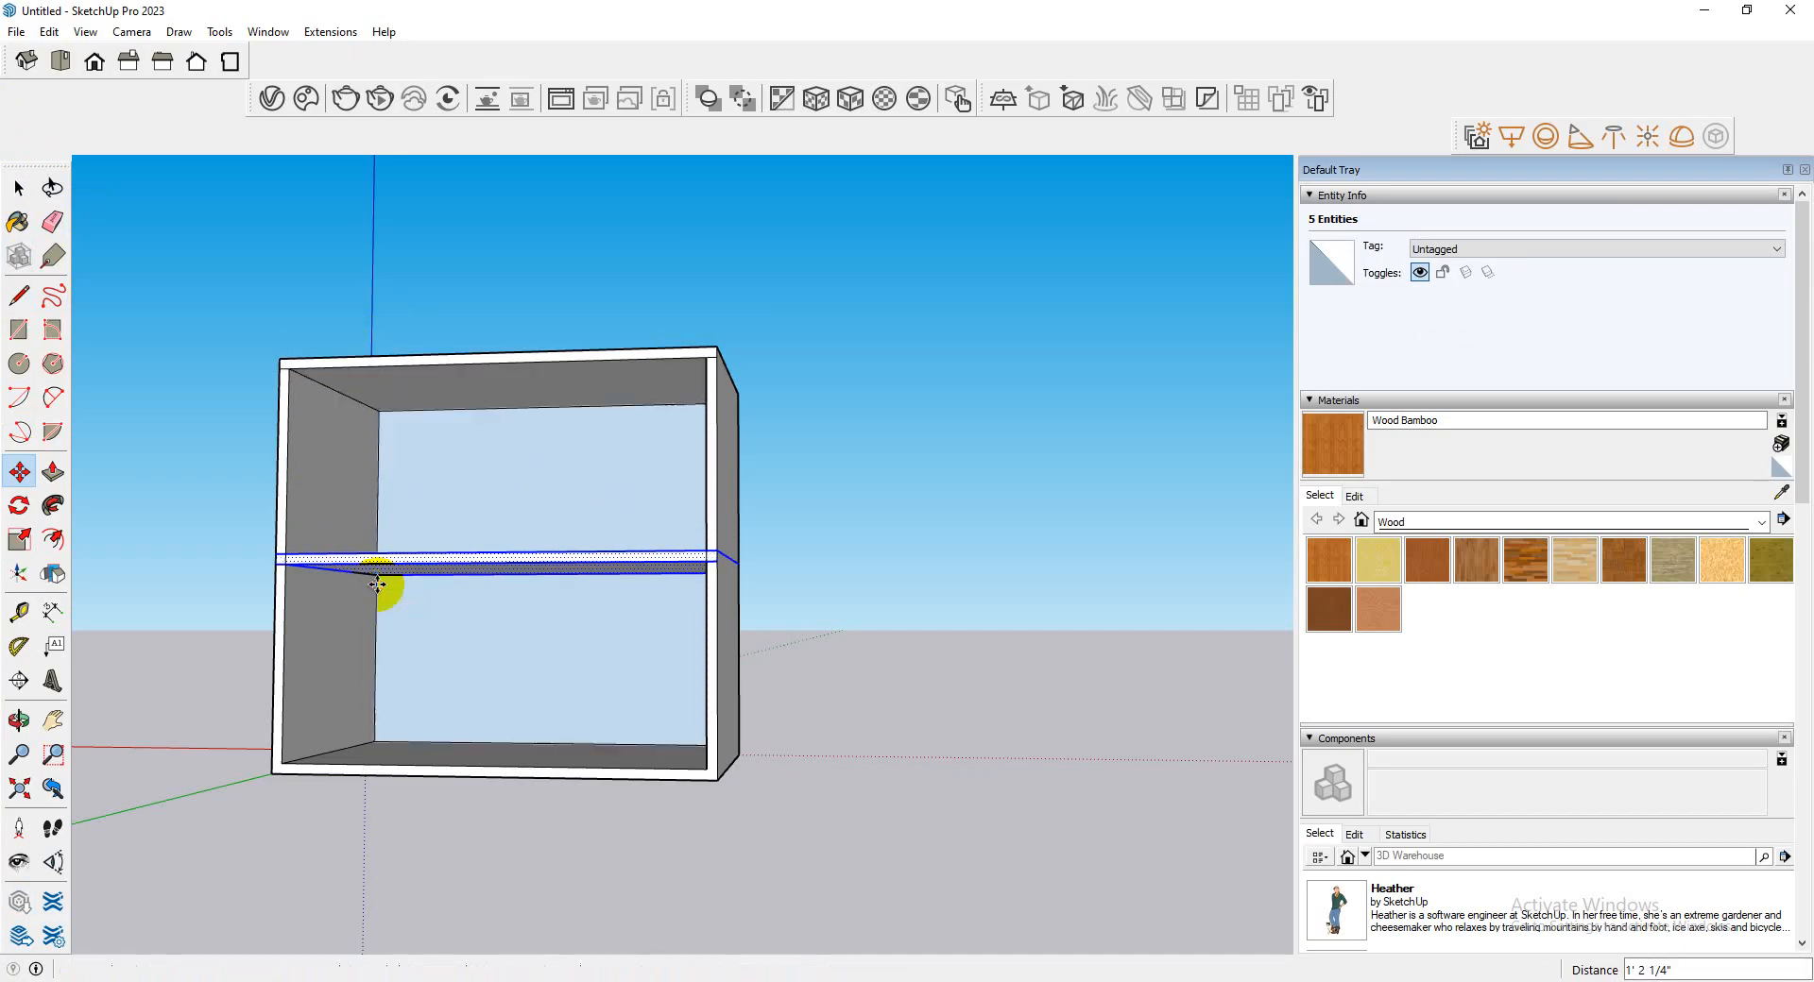
left_click(378, 578)
middle_click_drag(405, 465, 308, 538)
scroll(503, 467, "down", 3)
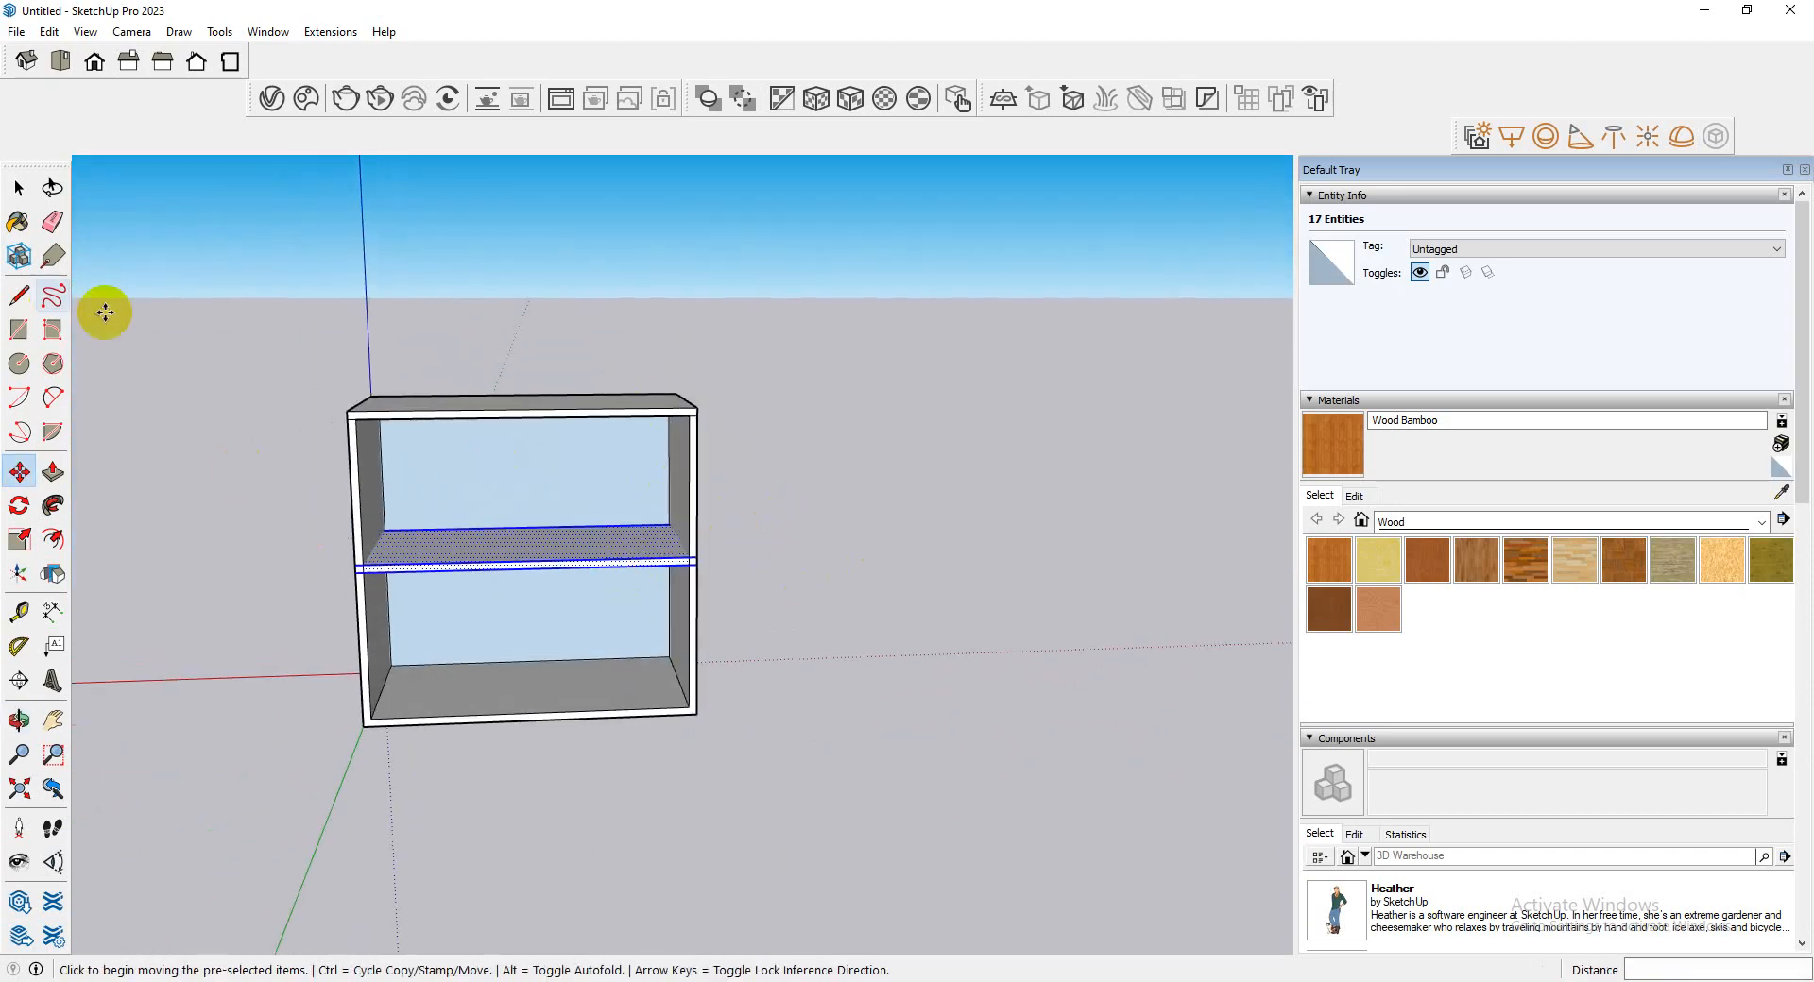
left_click(19, 188)
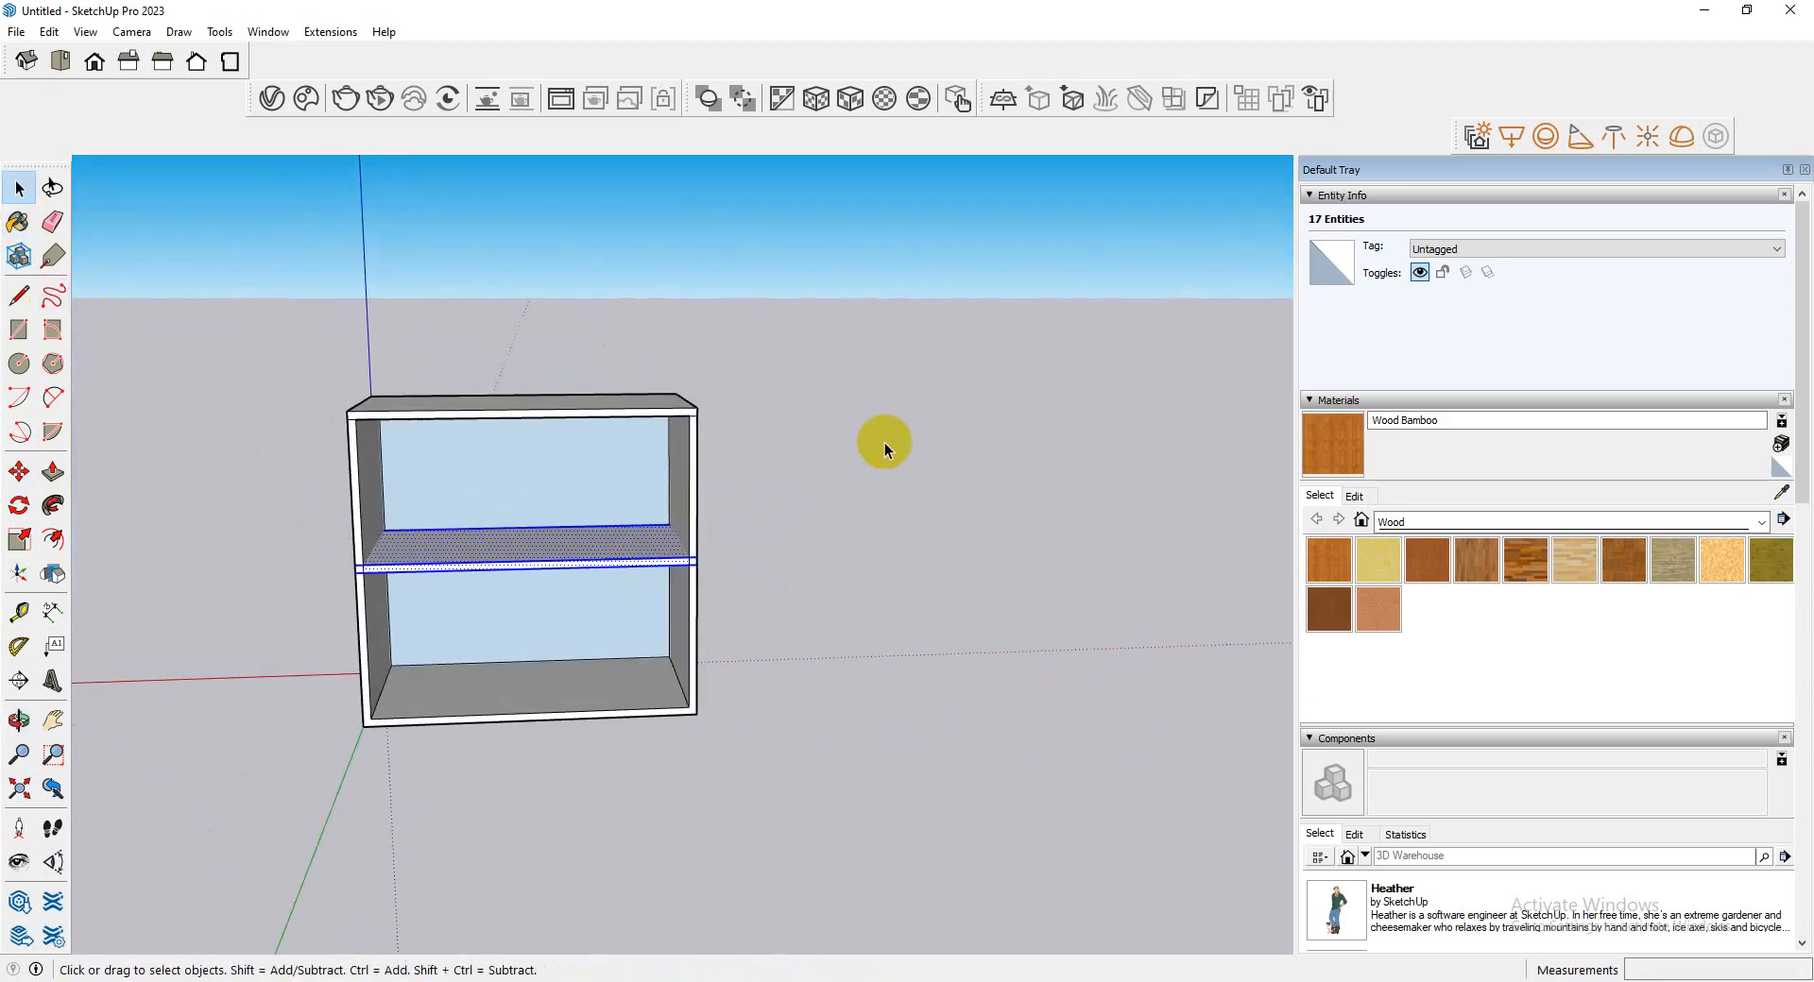
left_click(898, 668)
- Select all of the cabinet's geometry and make it a group
scroll(713, 506, "down", 2)
scroll(712, 506, "up", 2)
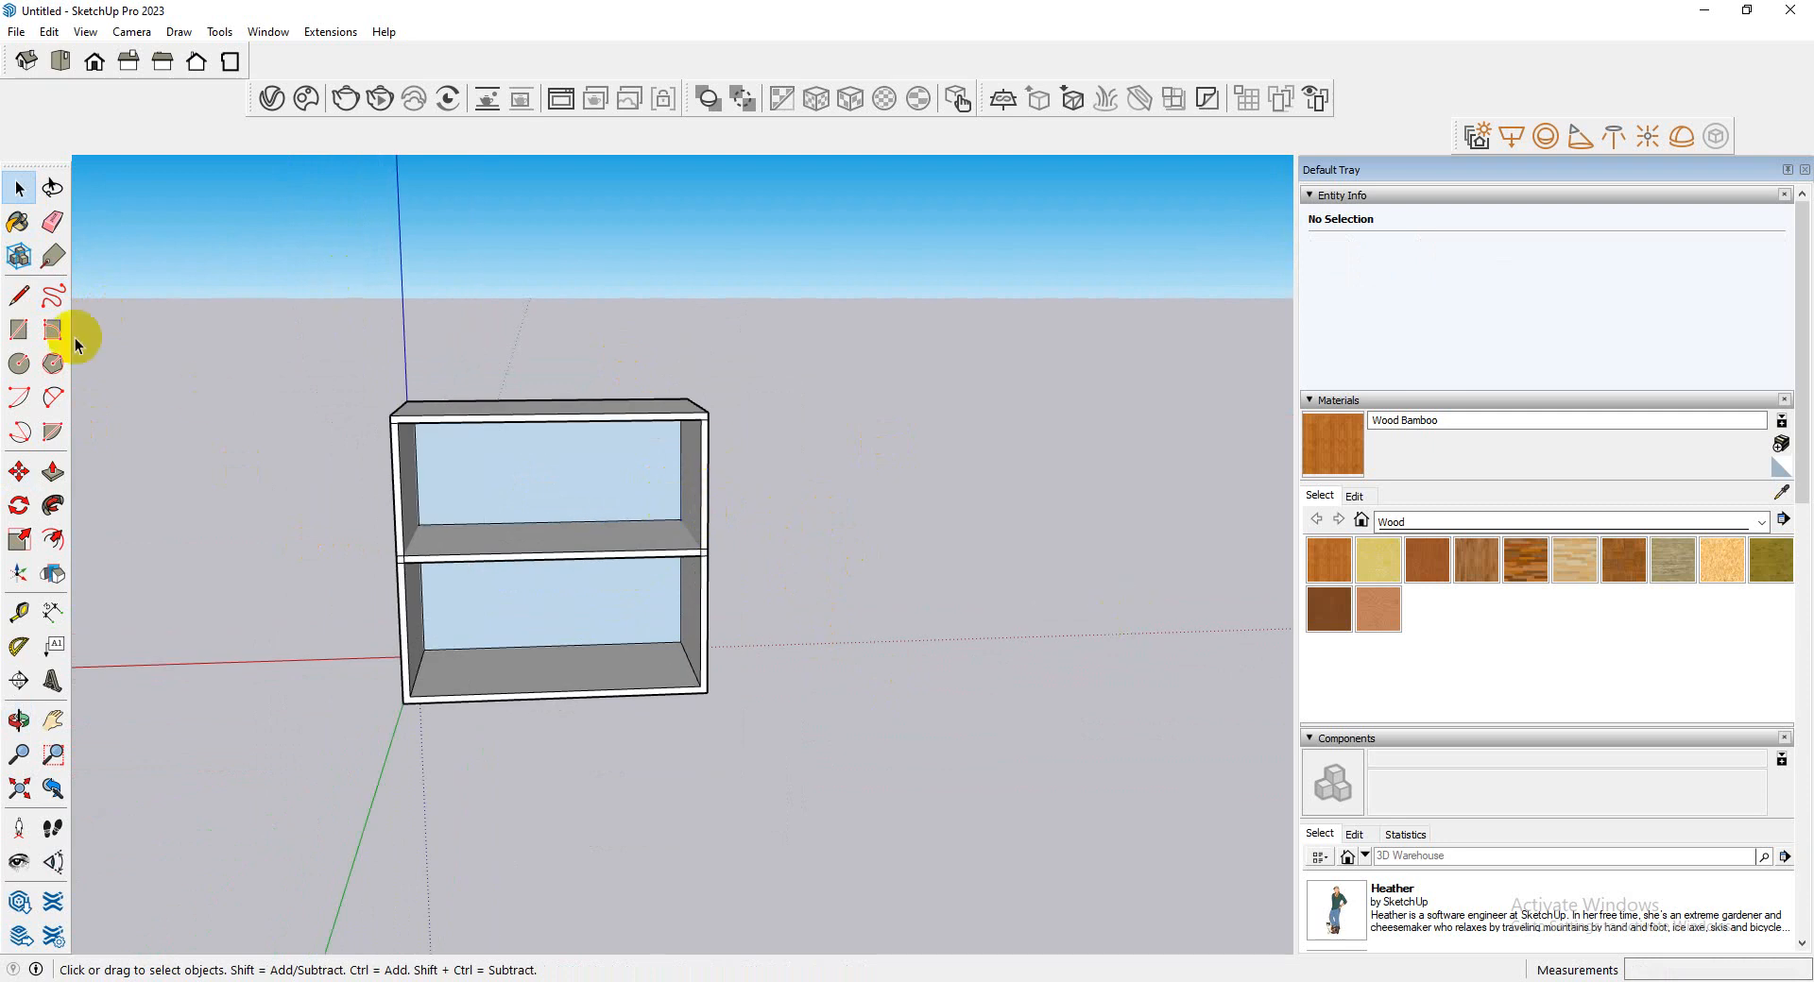
left_click(19, 329)
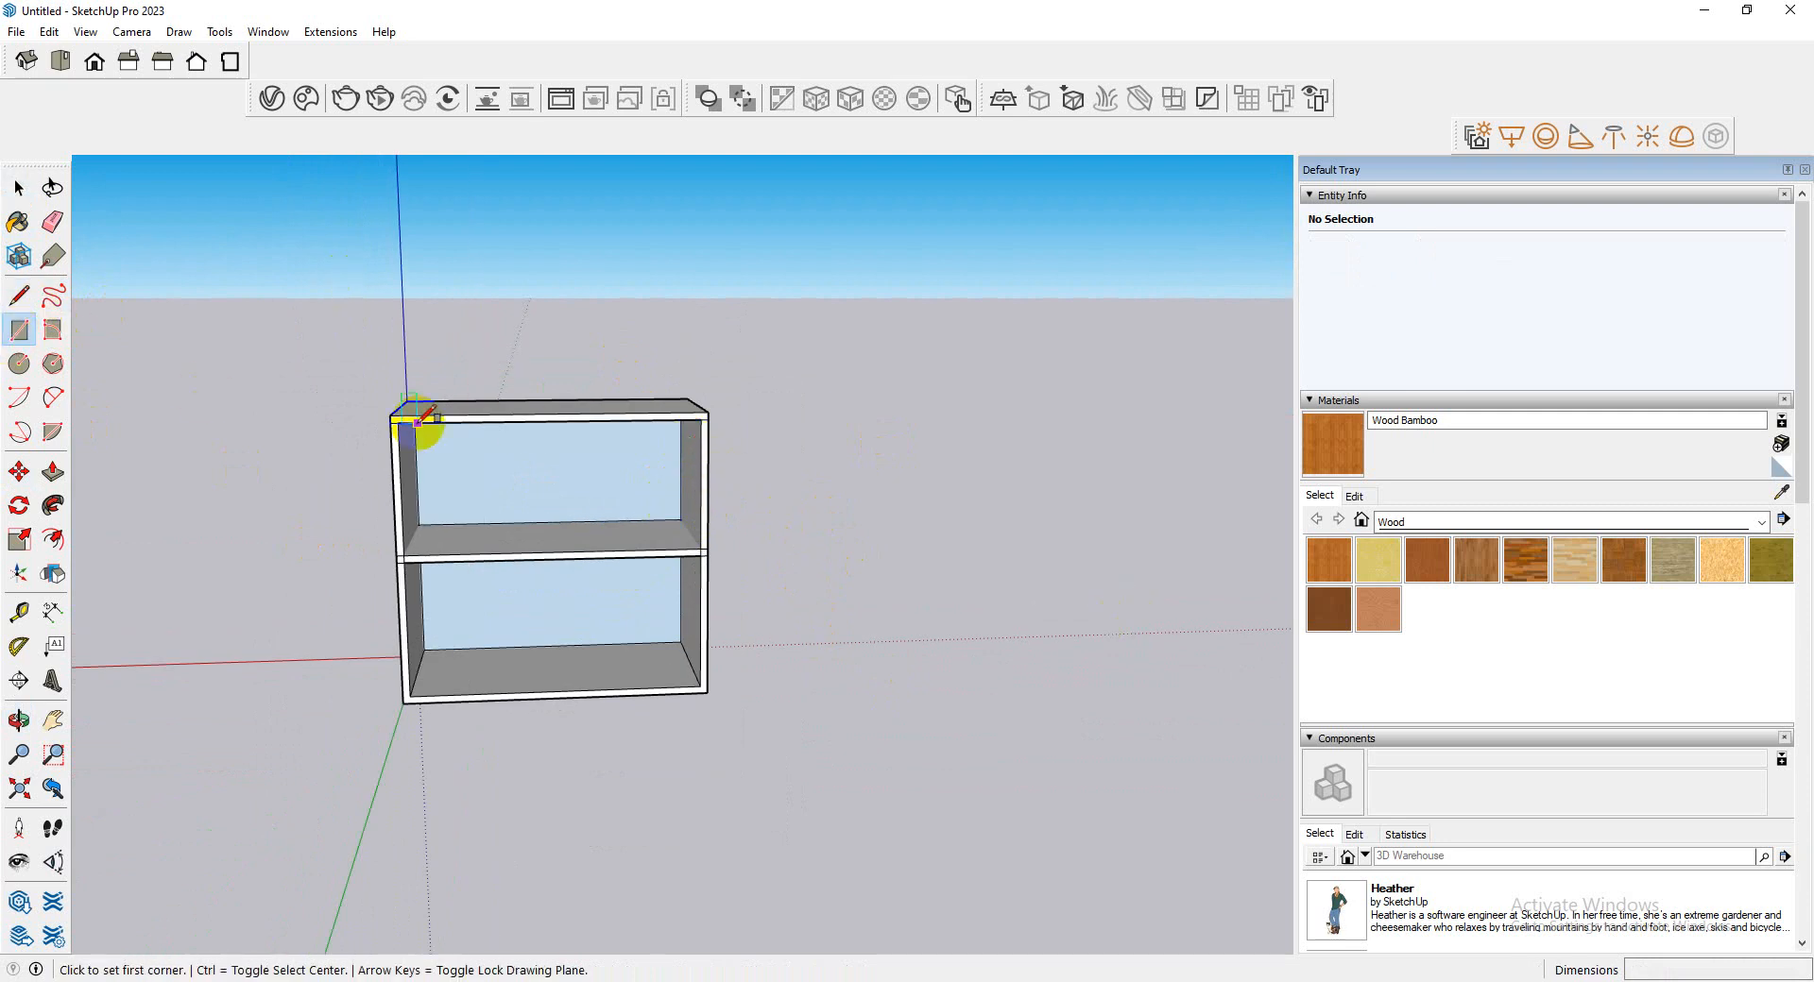
key("ctrl+a")
left_click(19, 188)
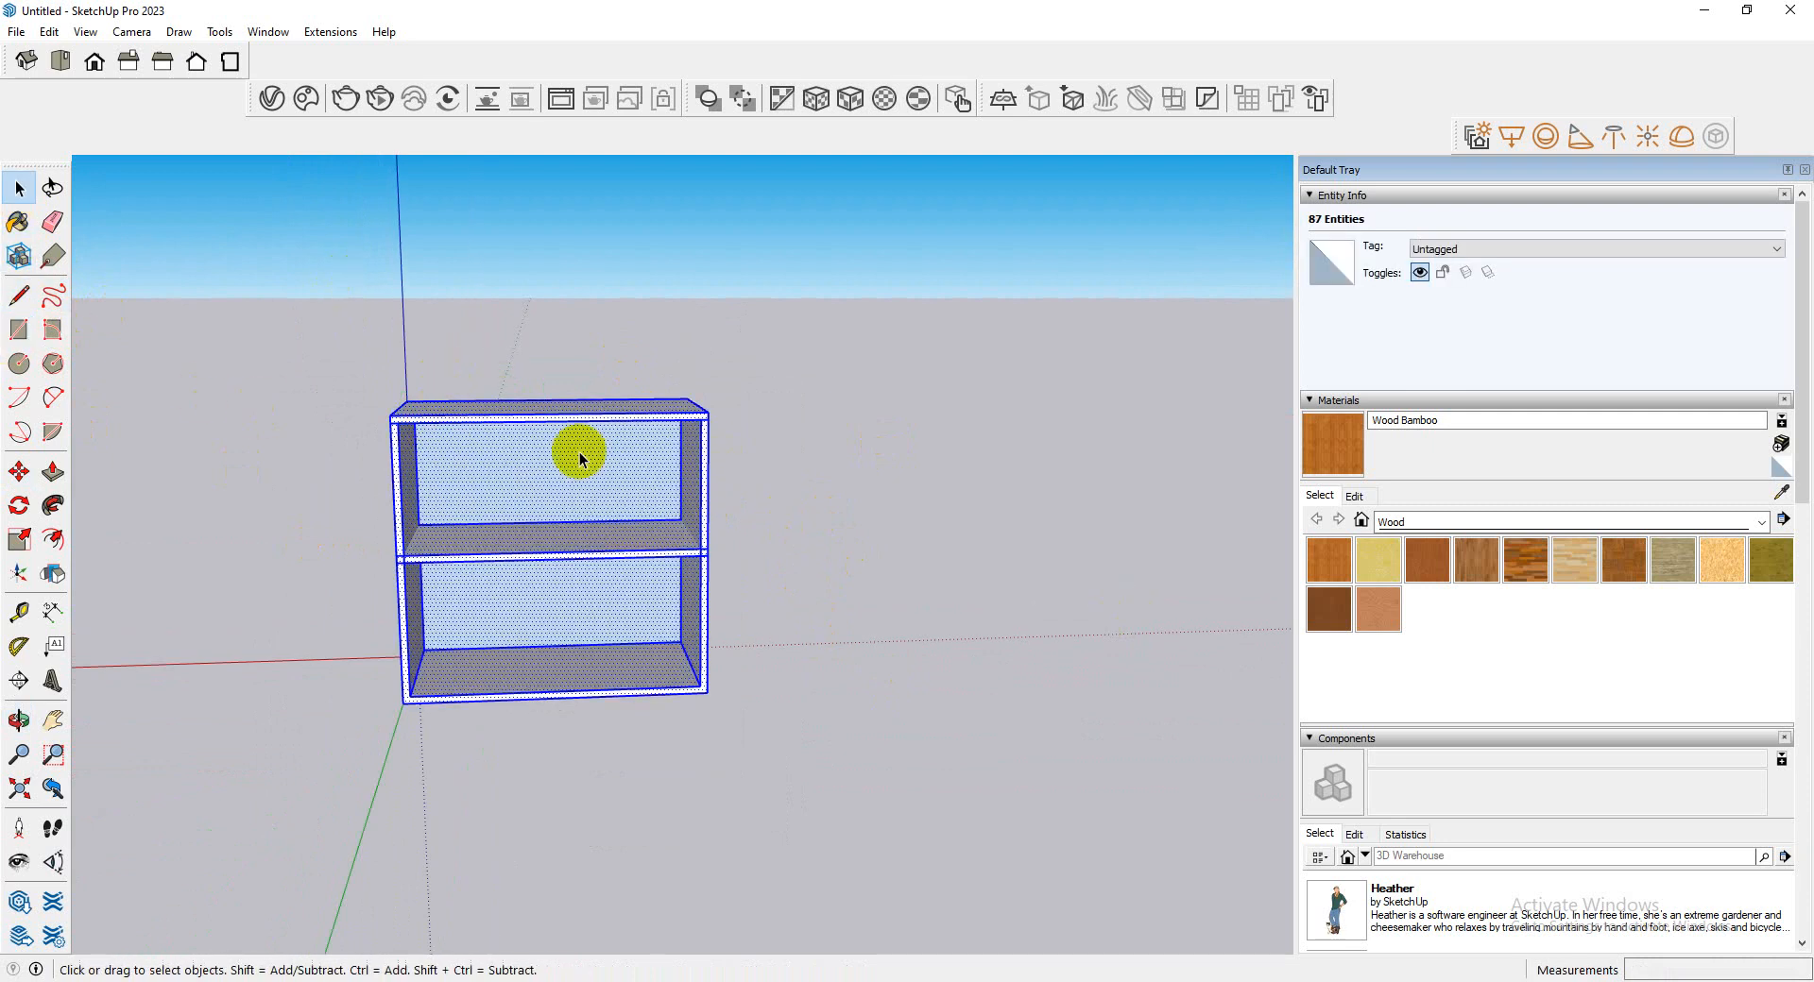
right_click(579, 453)
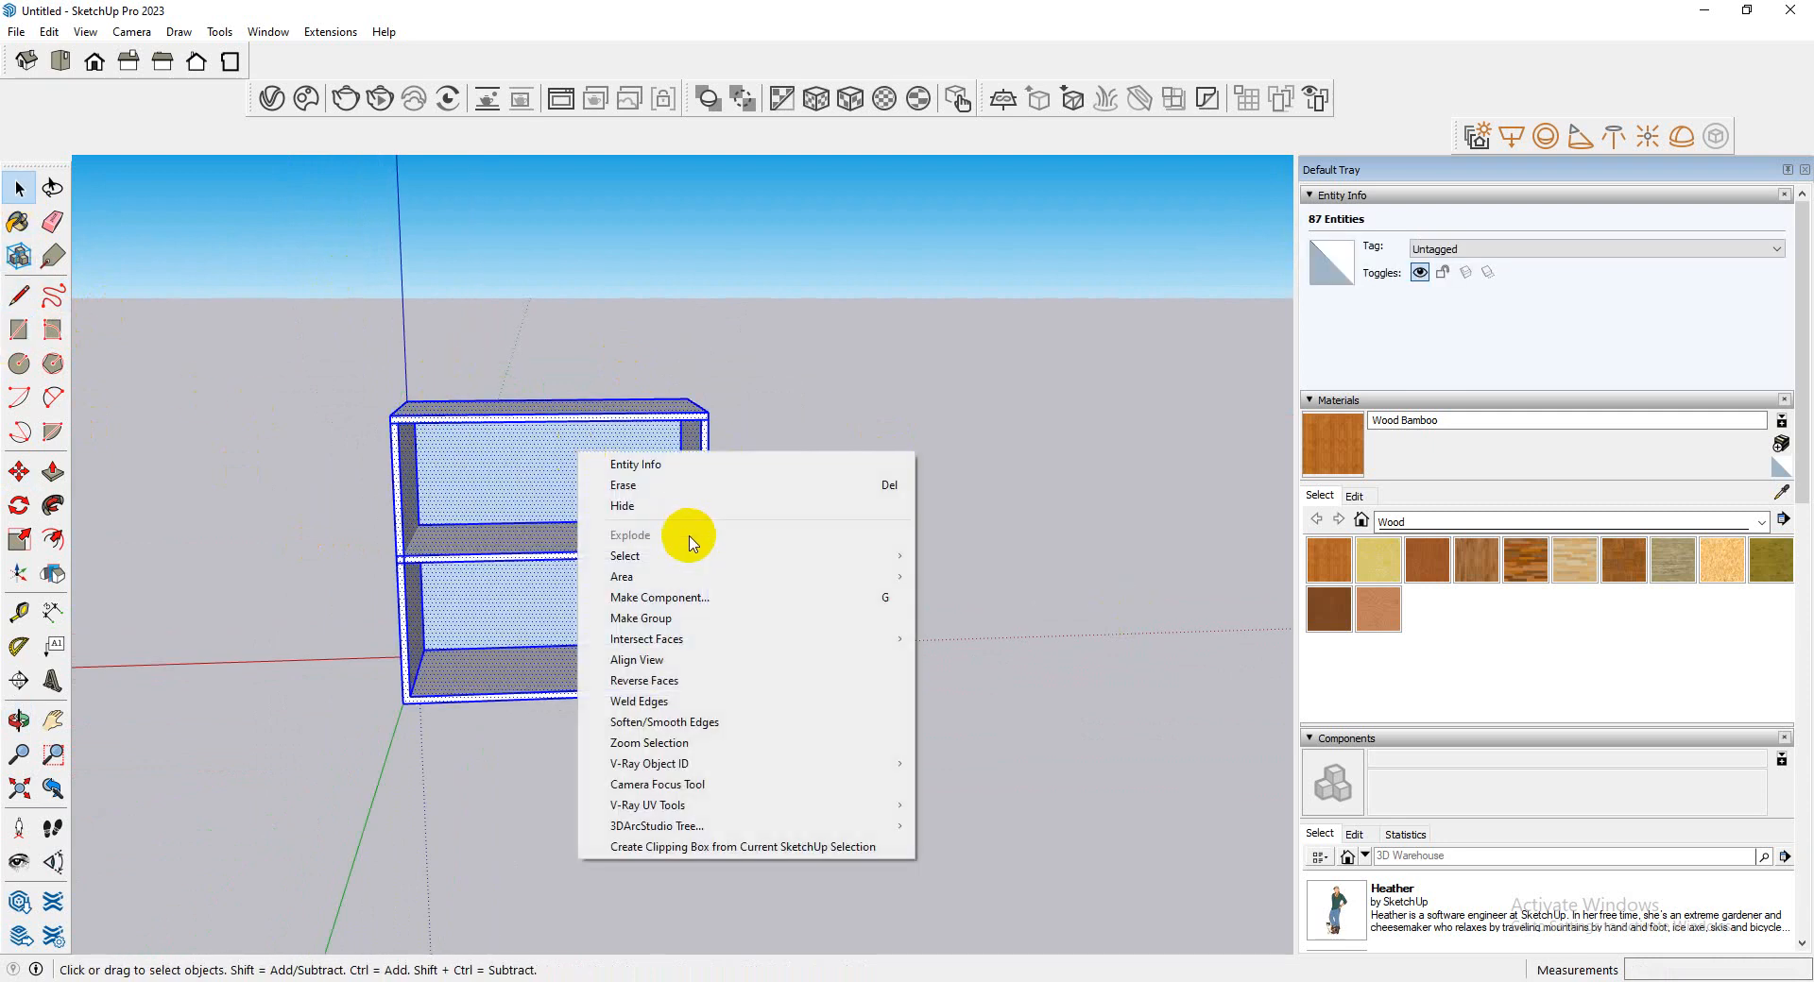
left_click(689, 619)
- Draw a rectangle over the right half of the cabinet's front and push/pull it 0.75 inch outward as a door
left_click(34, 333)
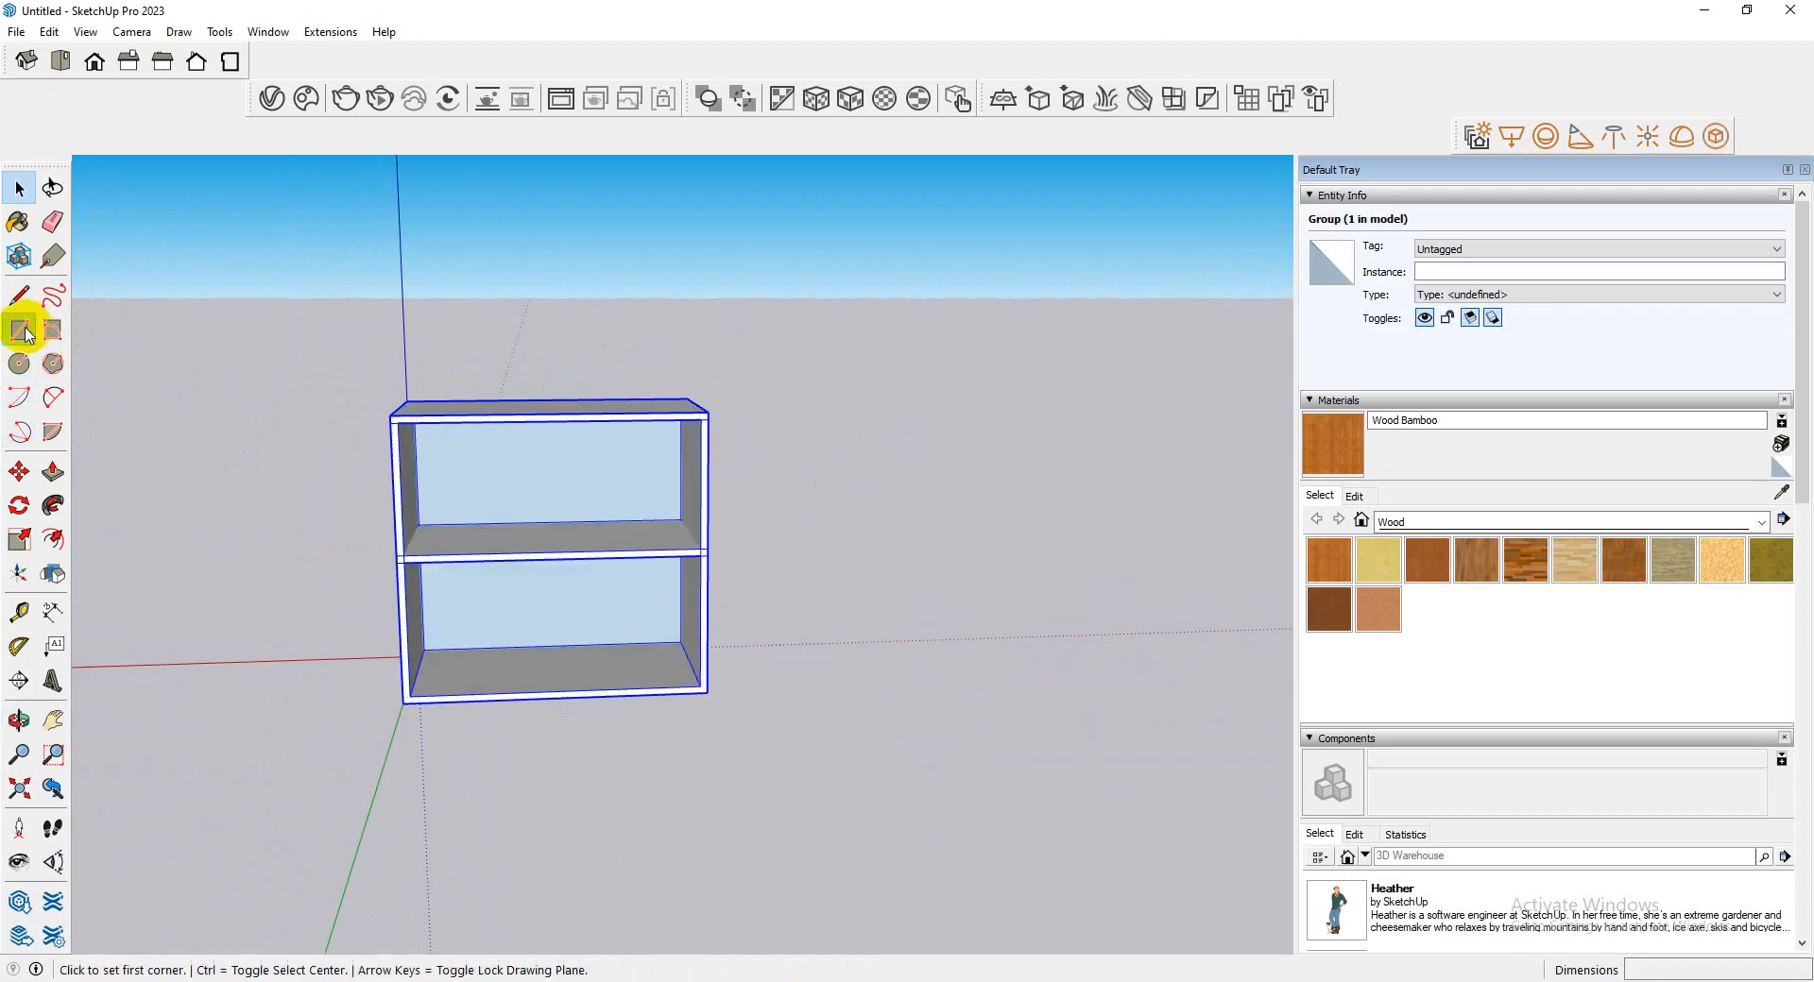
left_click(708, 410)
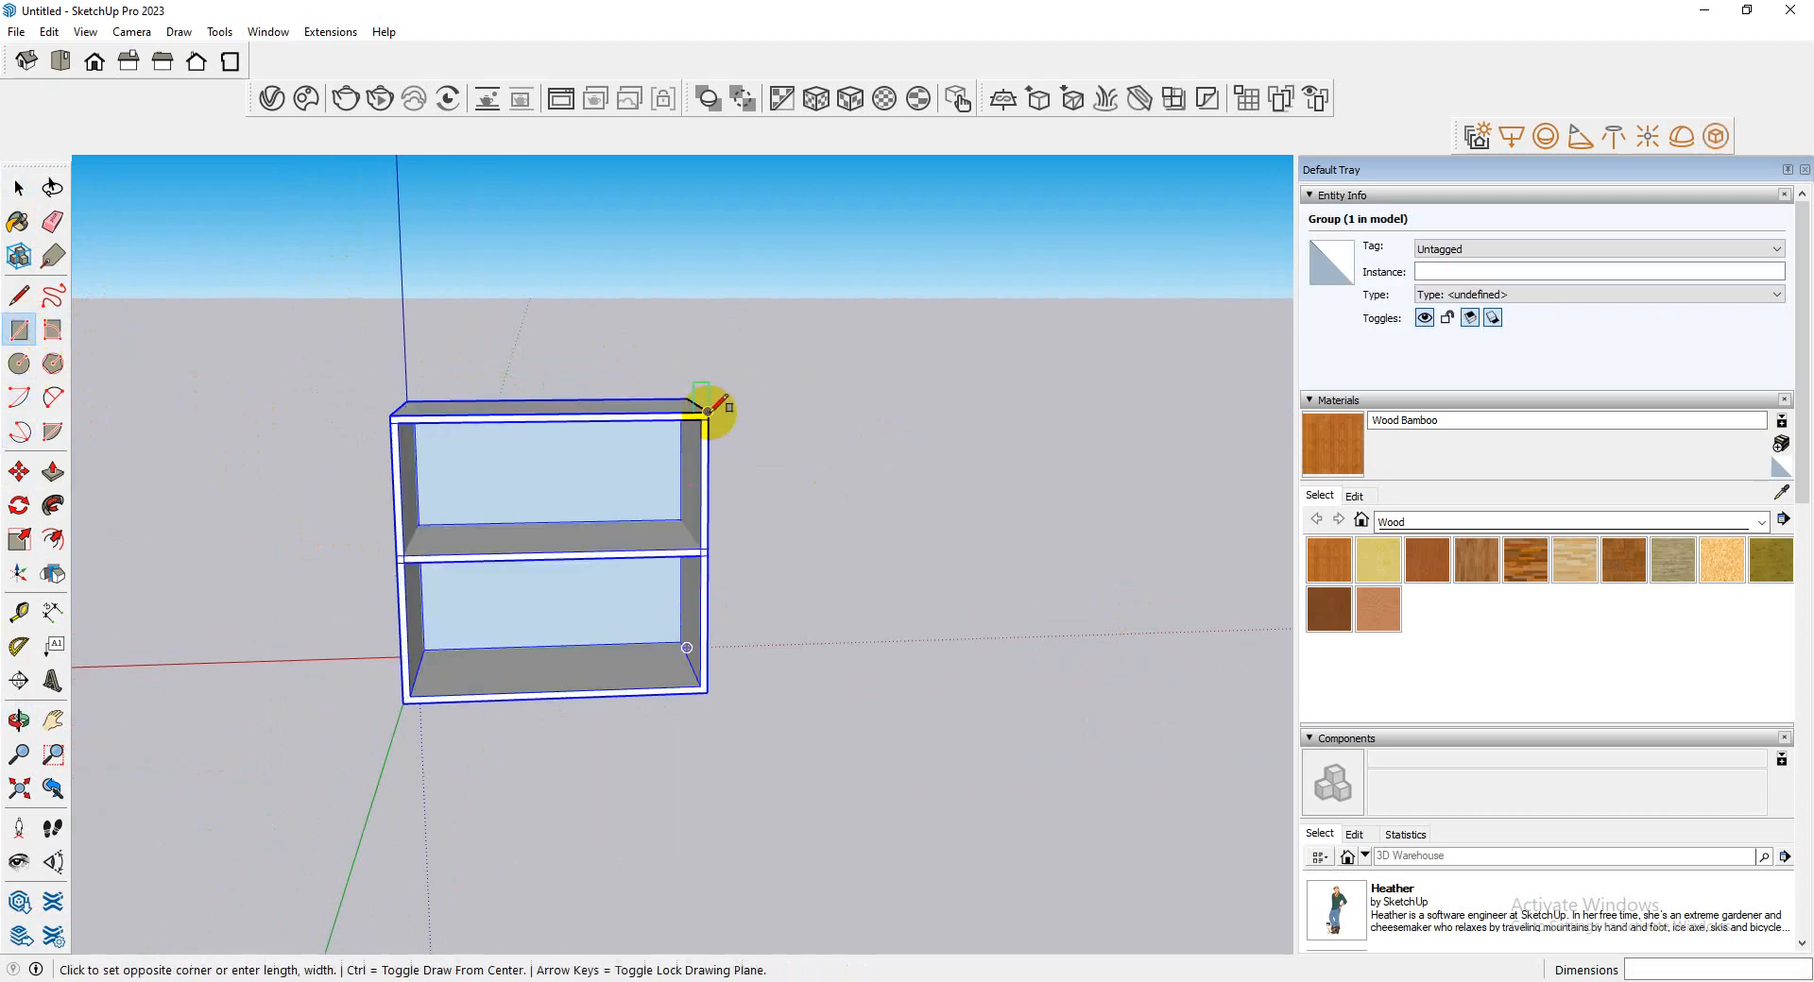
left_click(557, 697)
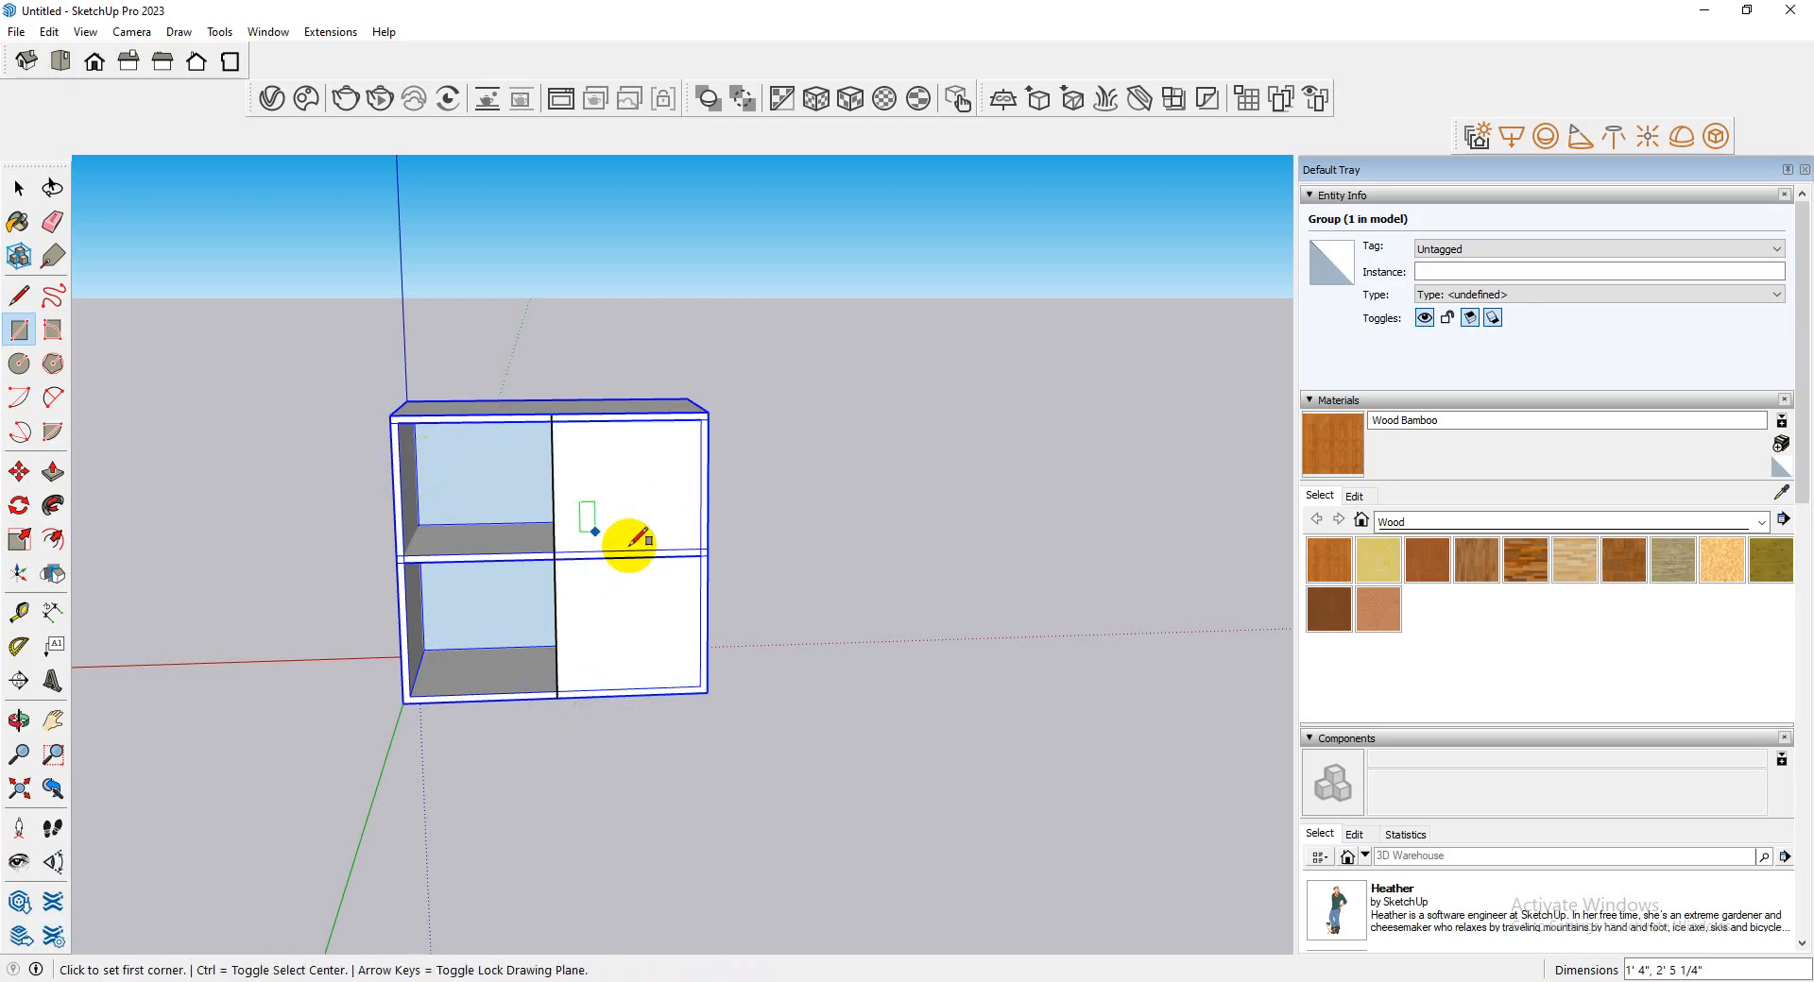
left_click(53, 472)
left_click(648, 517)
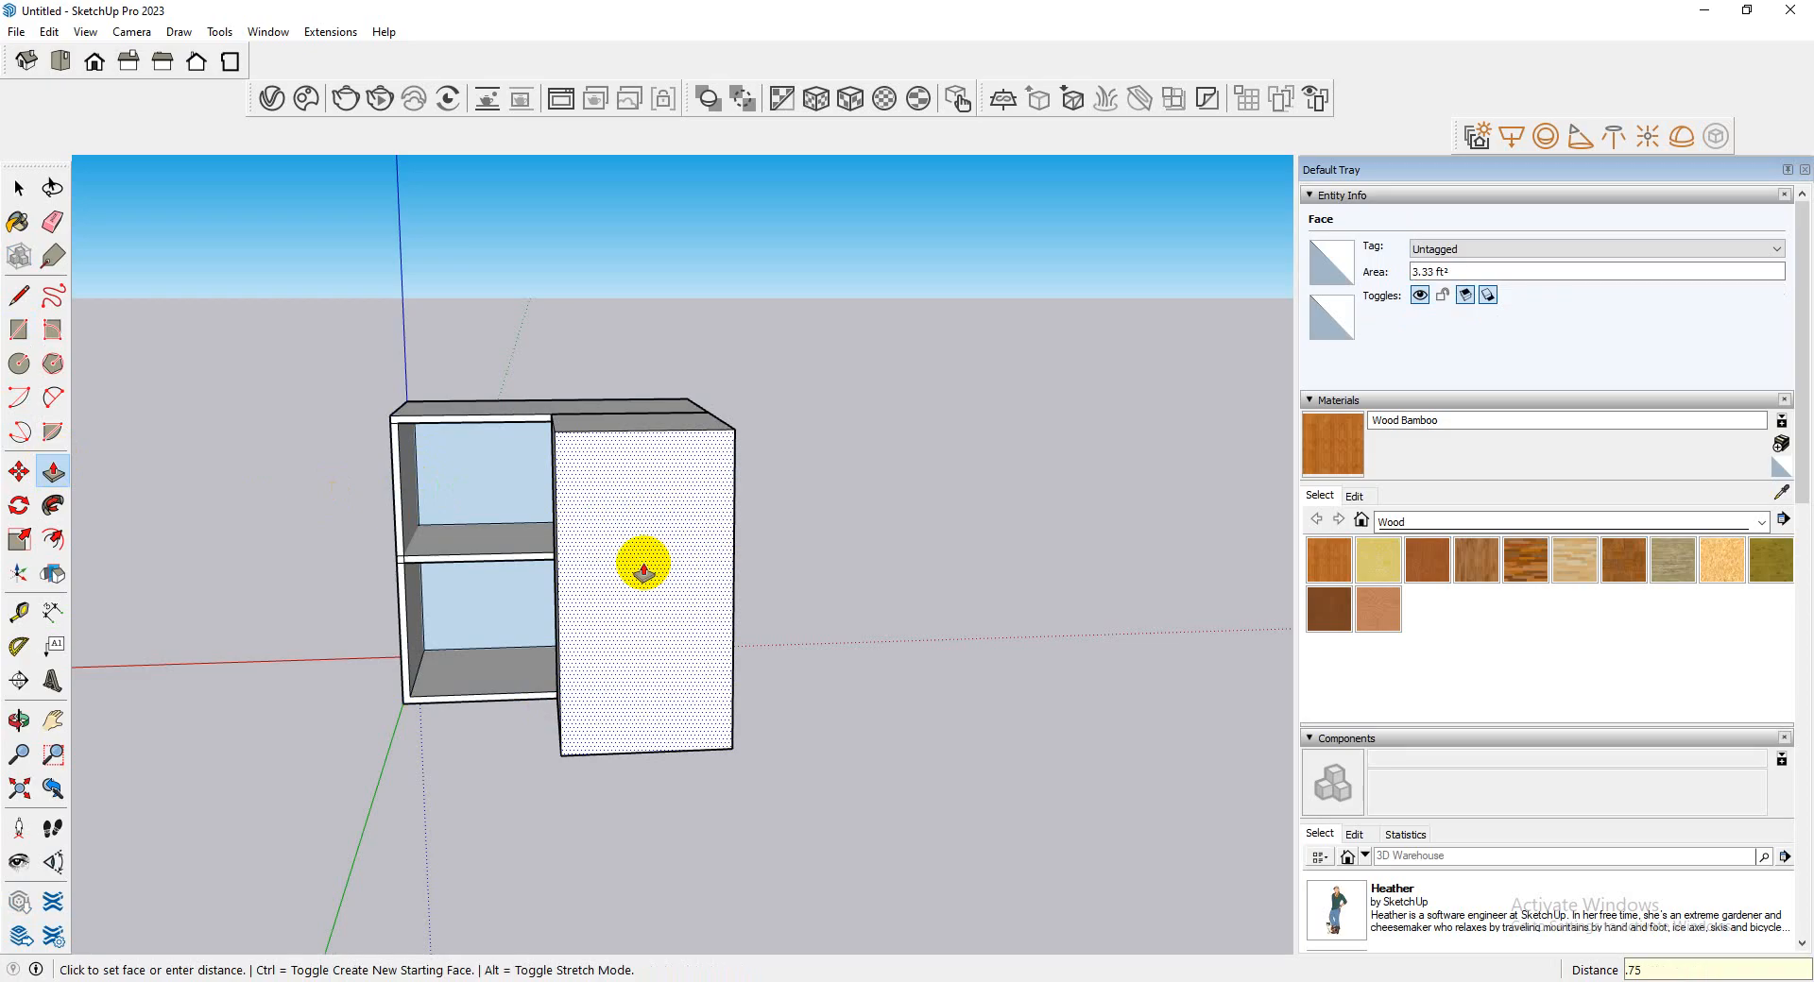
left_click(641, 565)
- Select only the door panel's geometry, excluding the cabinet group, and make it a separate group
middle_click_drag(615, 566, 1333, 419)
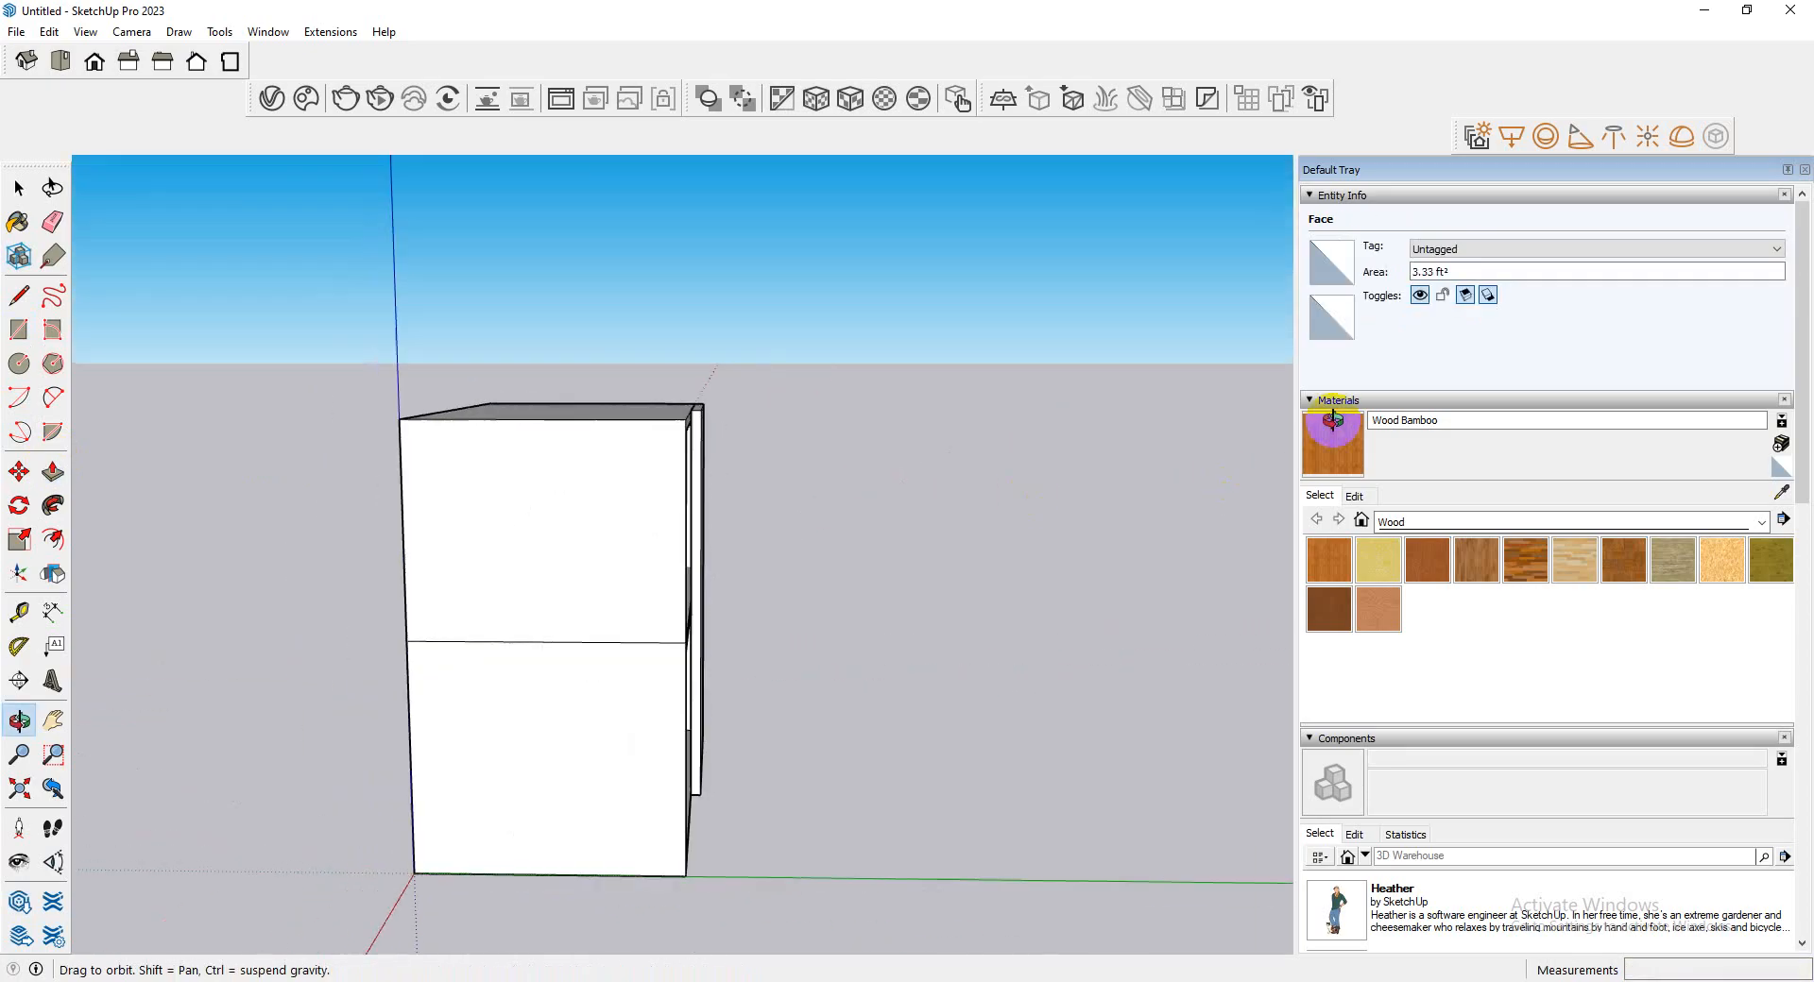
left_click(19, 188)
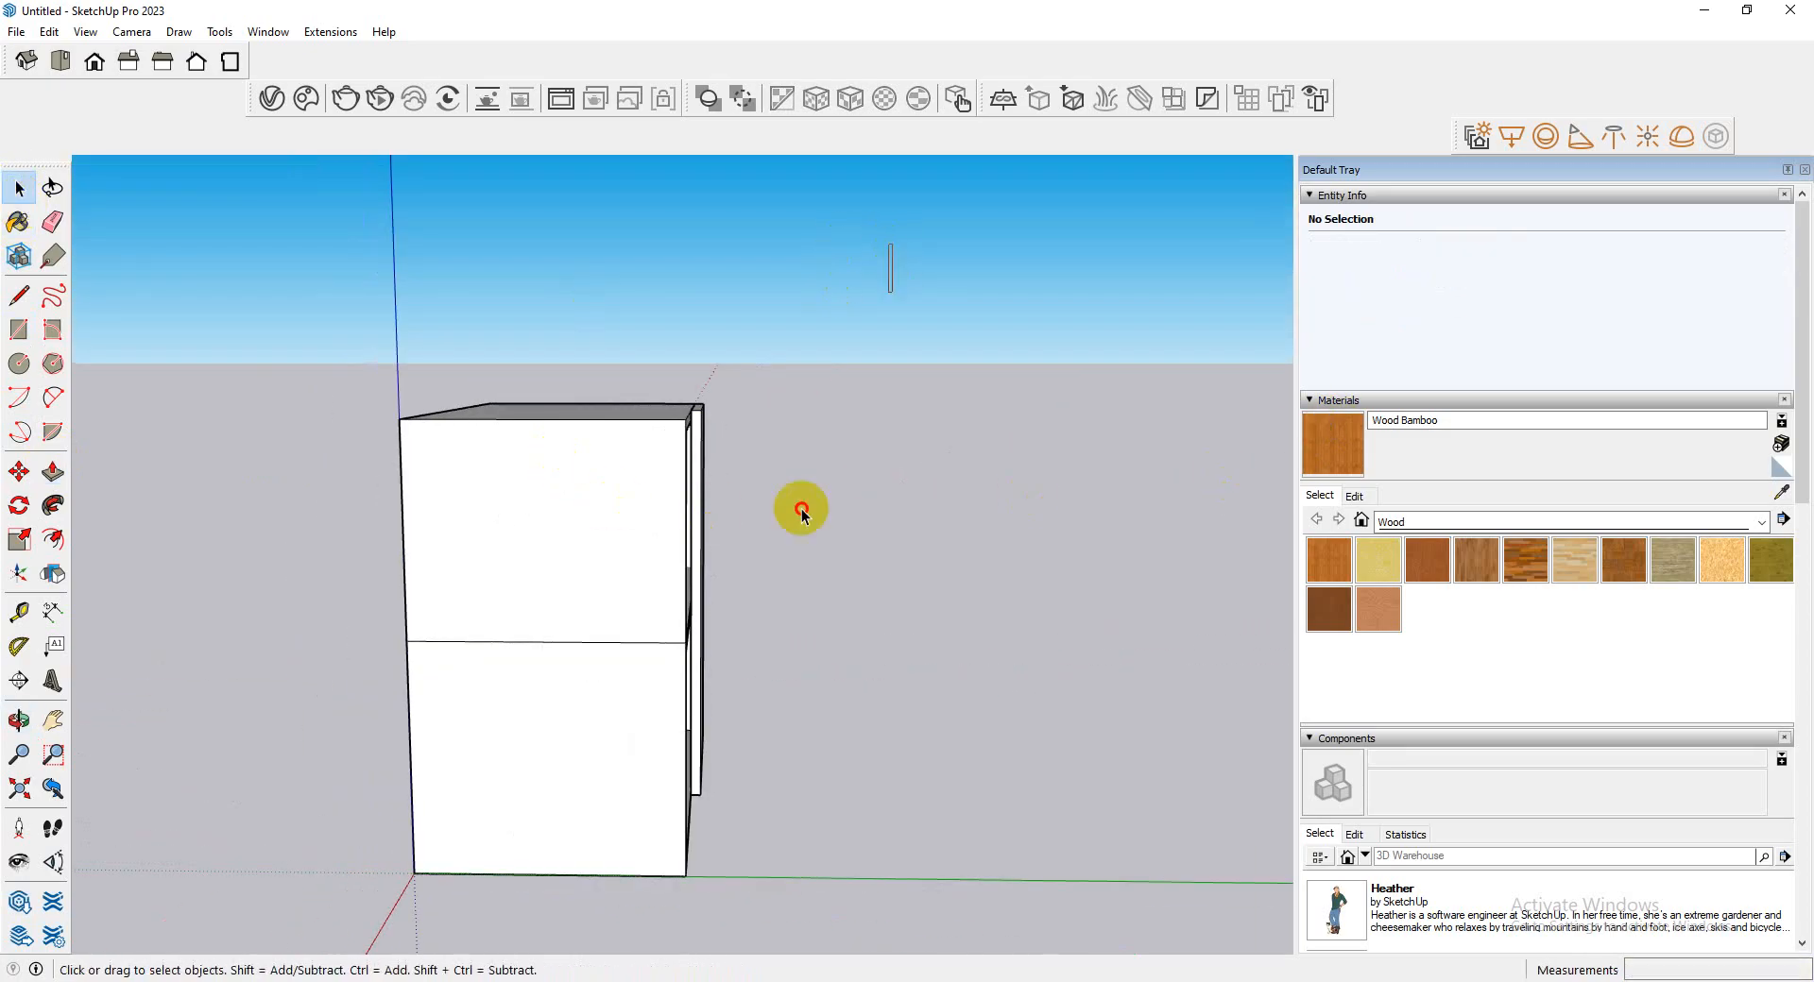
left_click_drag(891, 252, 232, 909)
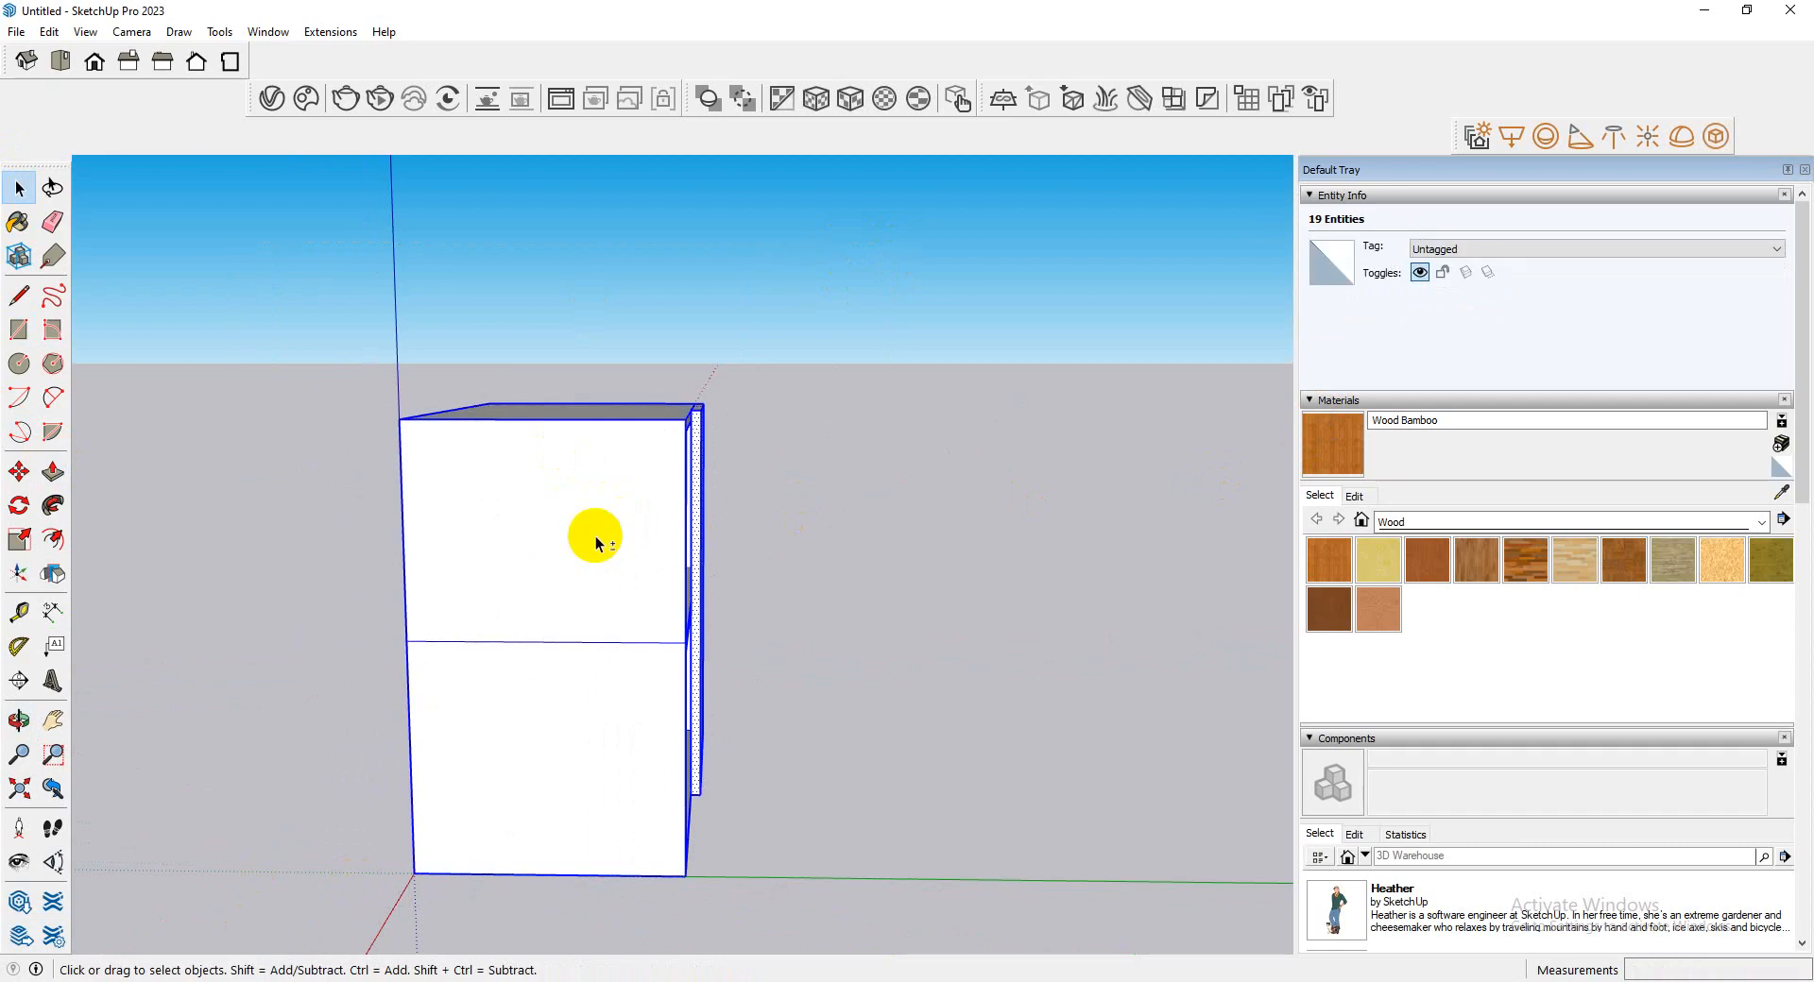
left_click(595, 543, "shift")
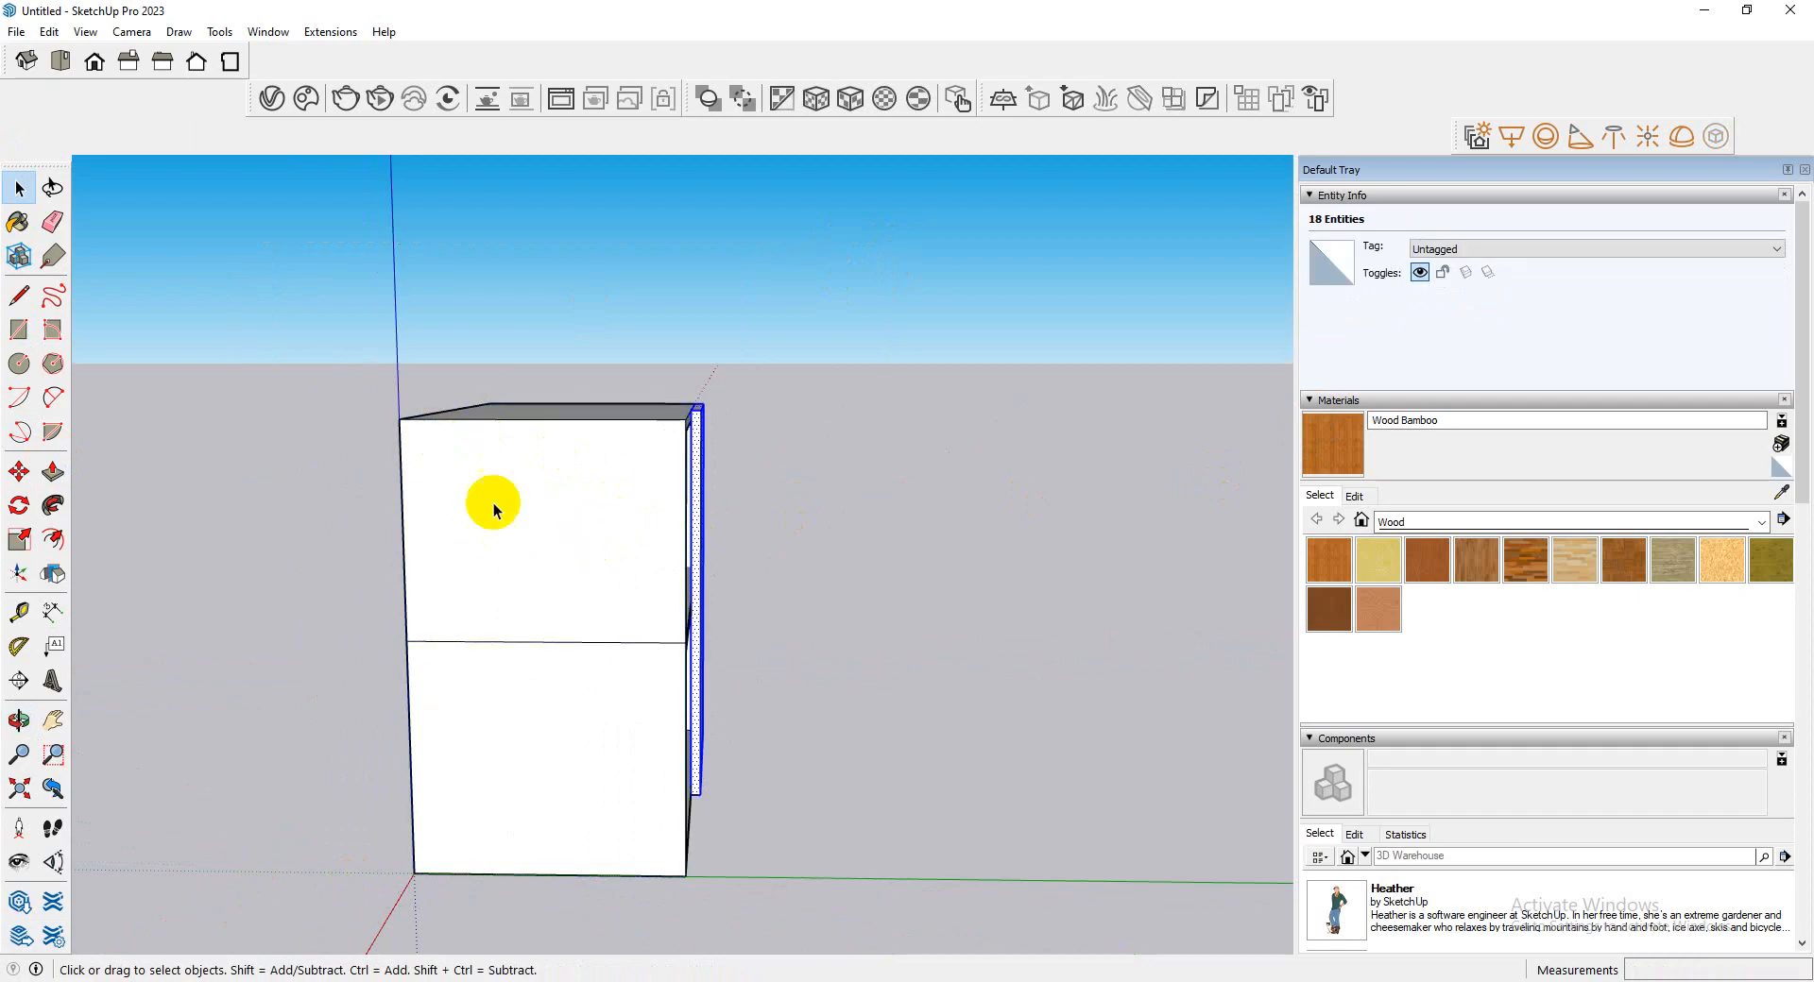
scroll(765, 466, "up", 1)
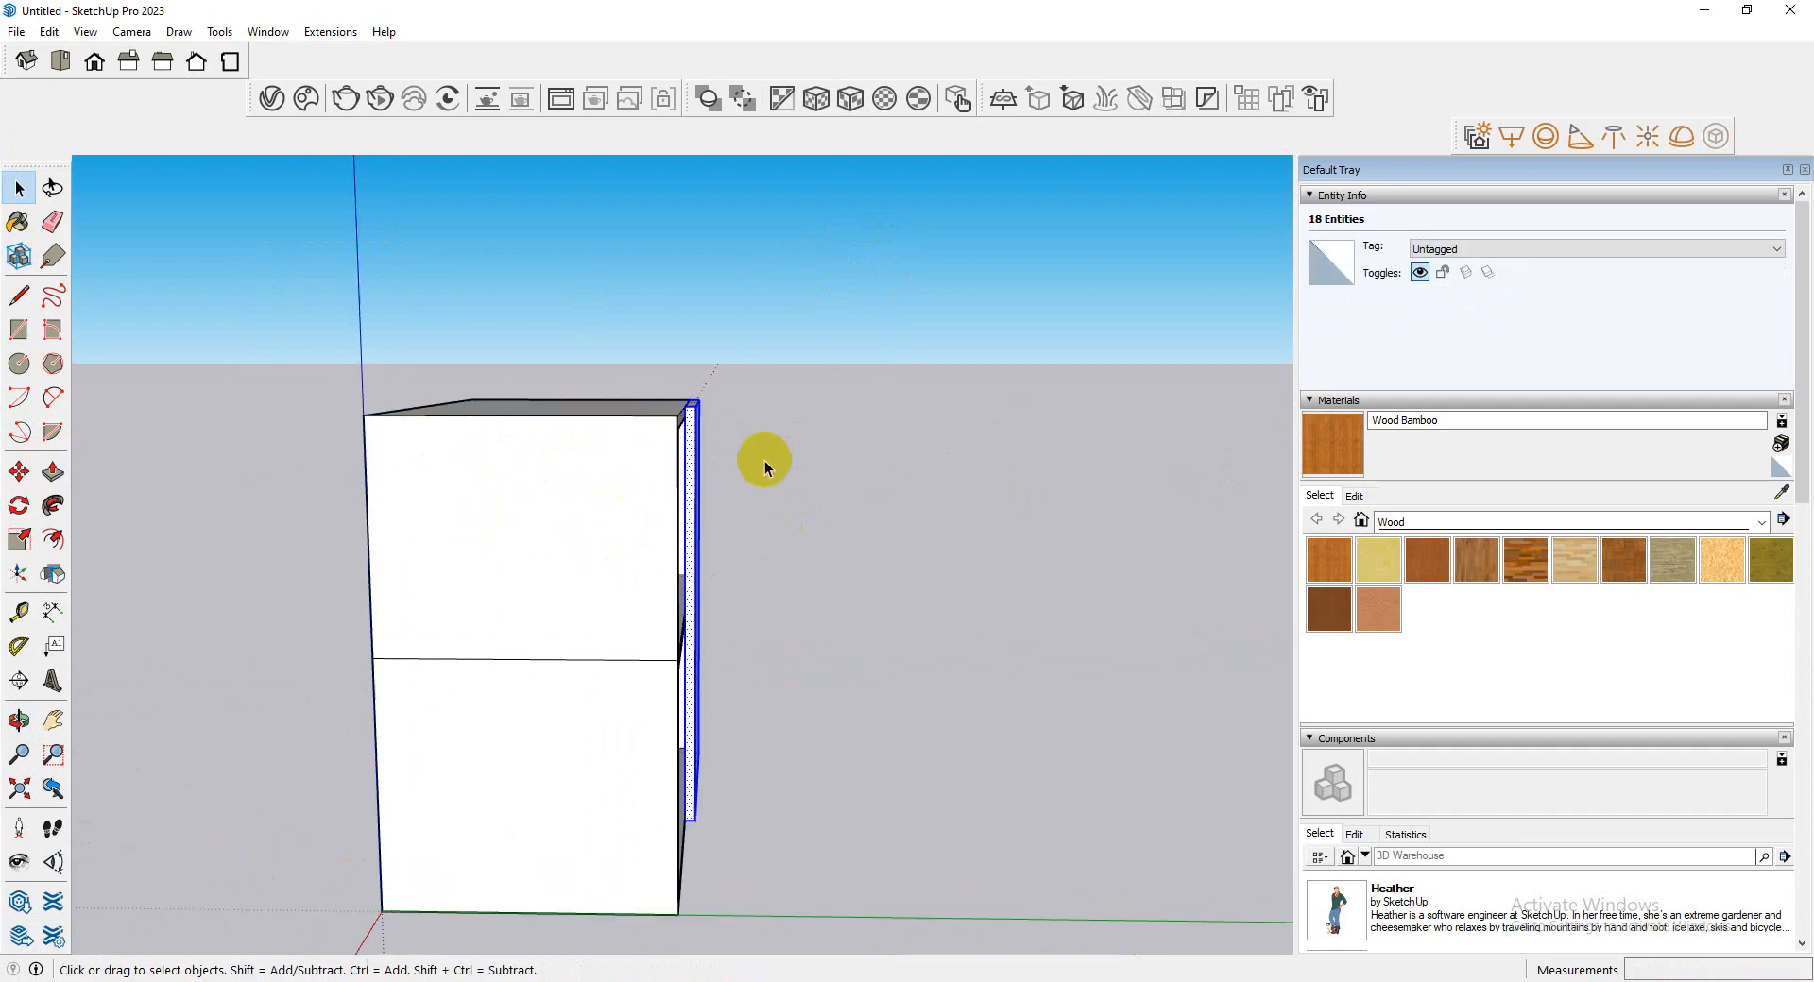
middle_click_drag(765, 467, 138, 689)
right_click(664, 544)
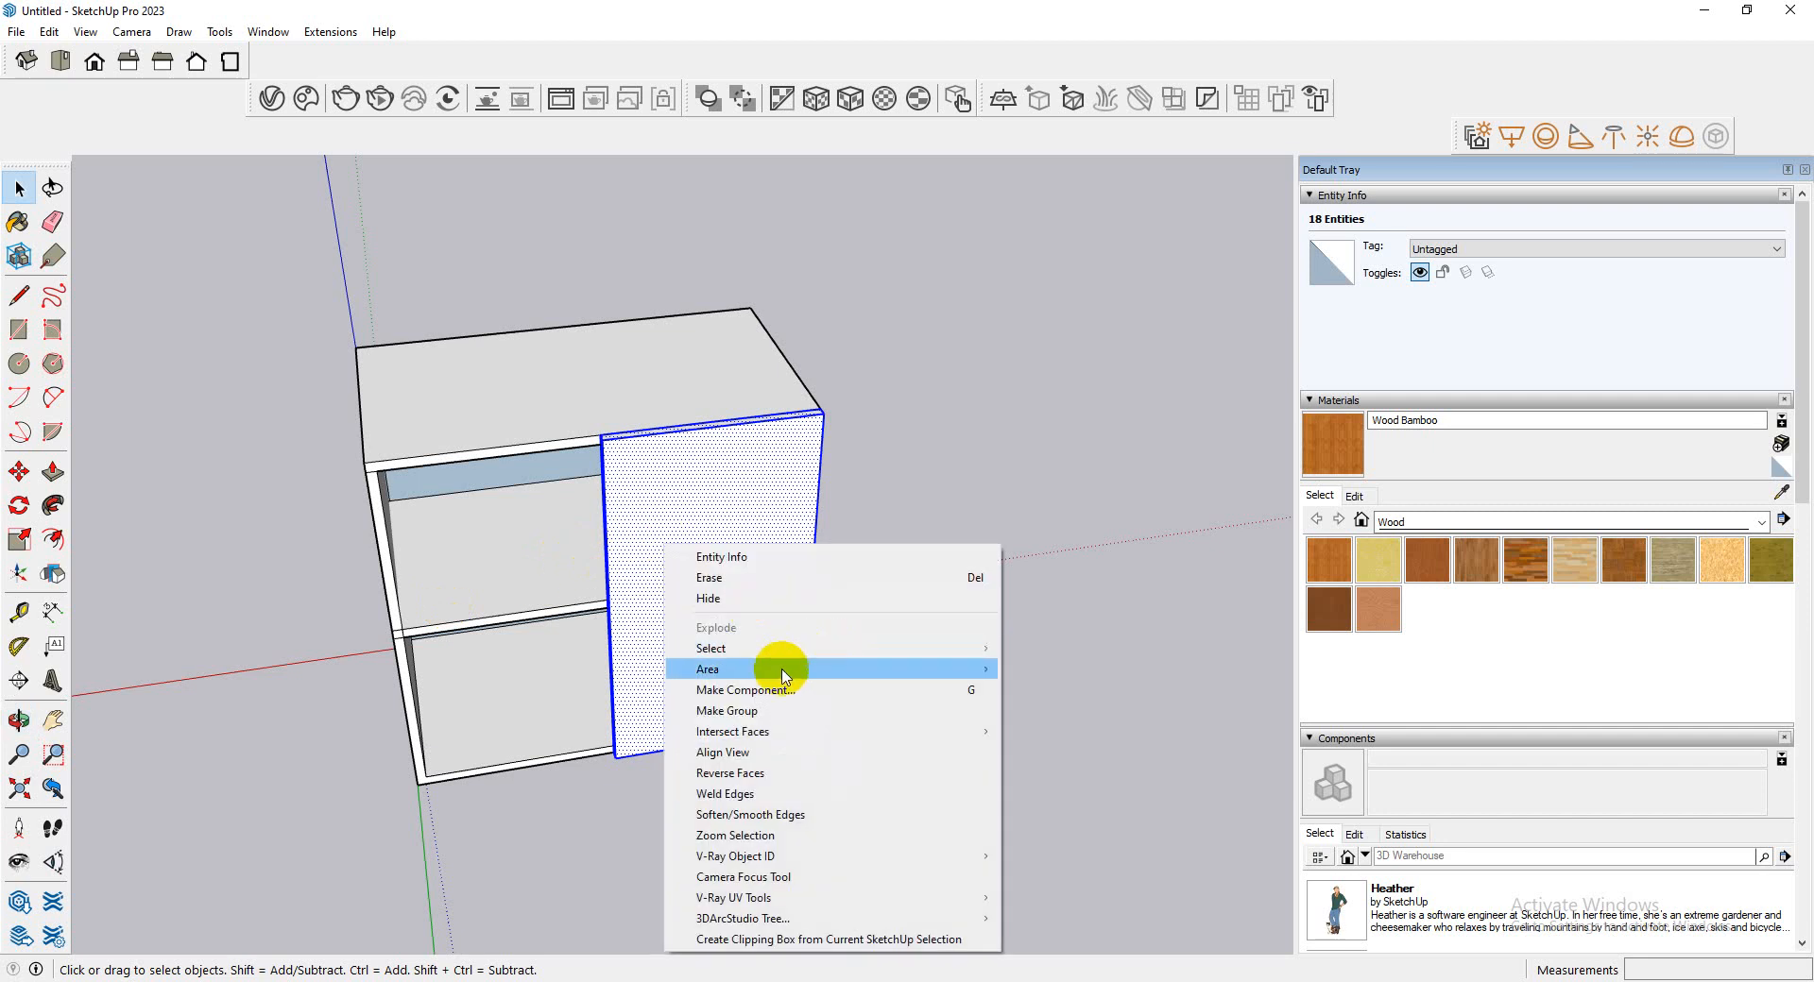
left_click(773, 711)
- Copy the door group 1' 4" sideways onto the open left half of the cabinet's front
left_click(22, 472)
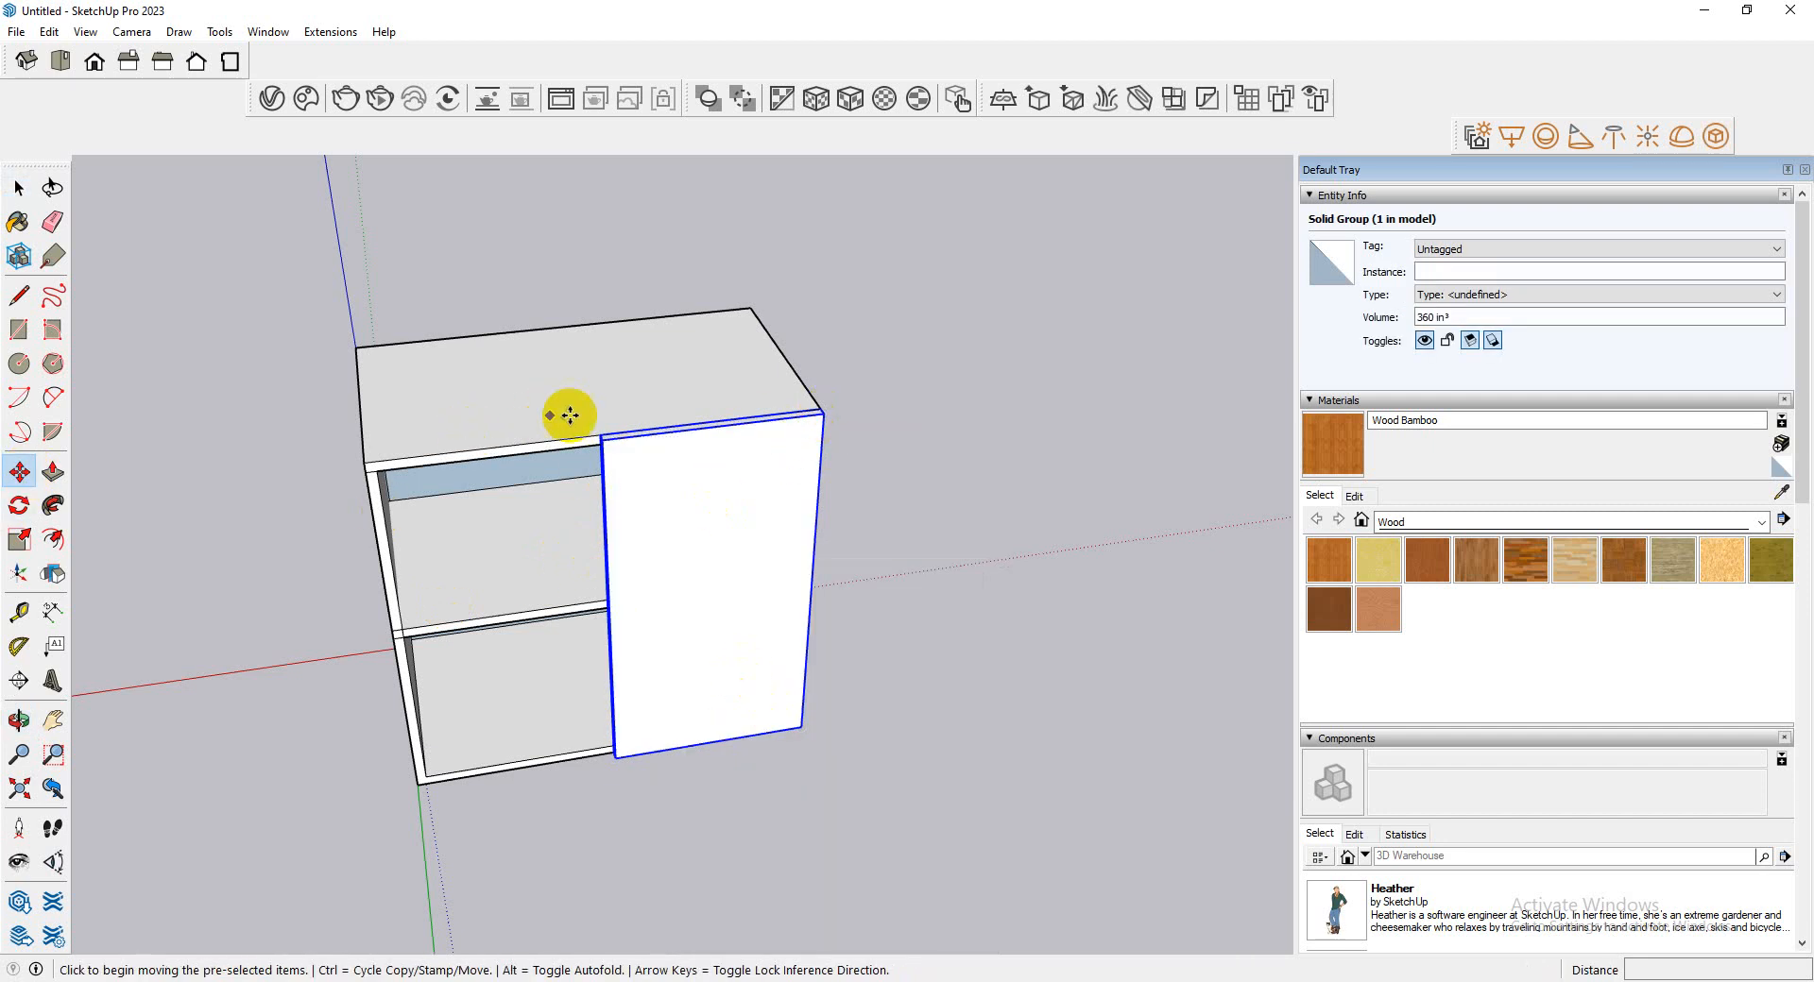
left_click(598, 433)
key("ctrl")
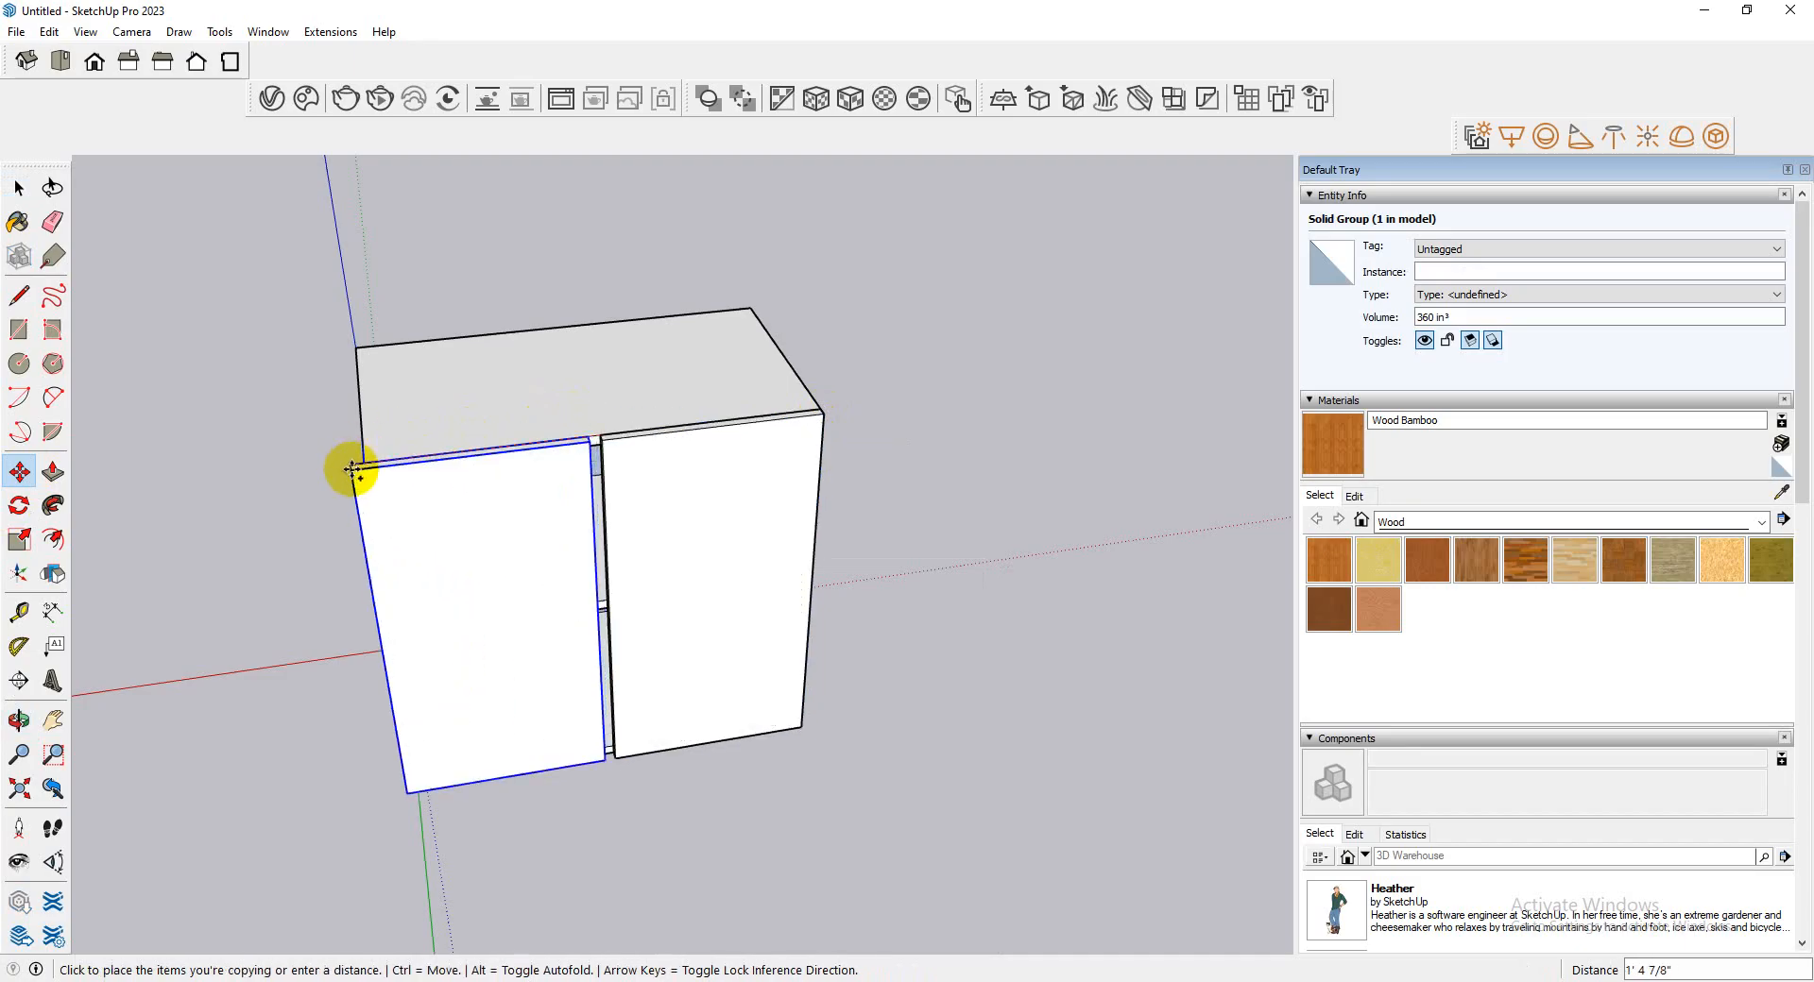
left_click(365, 465)
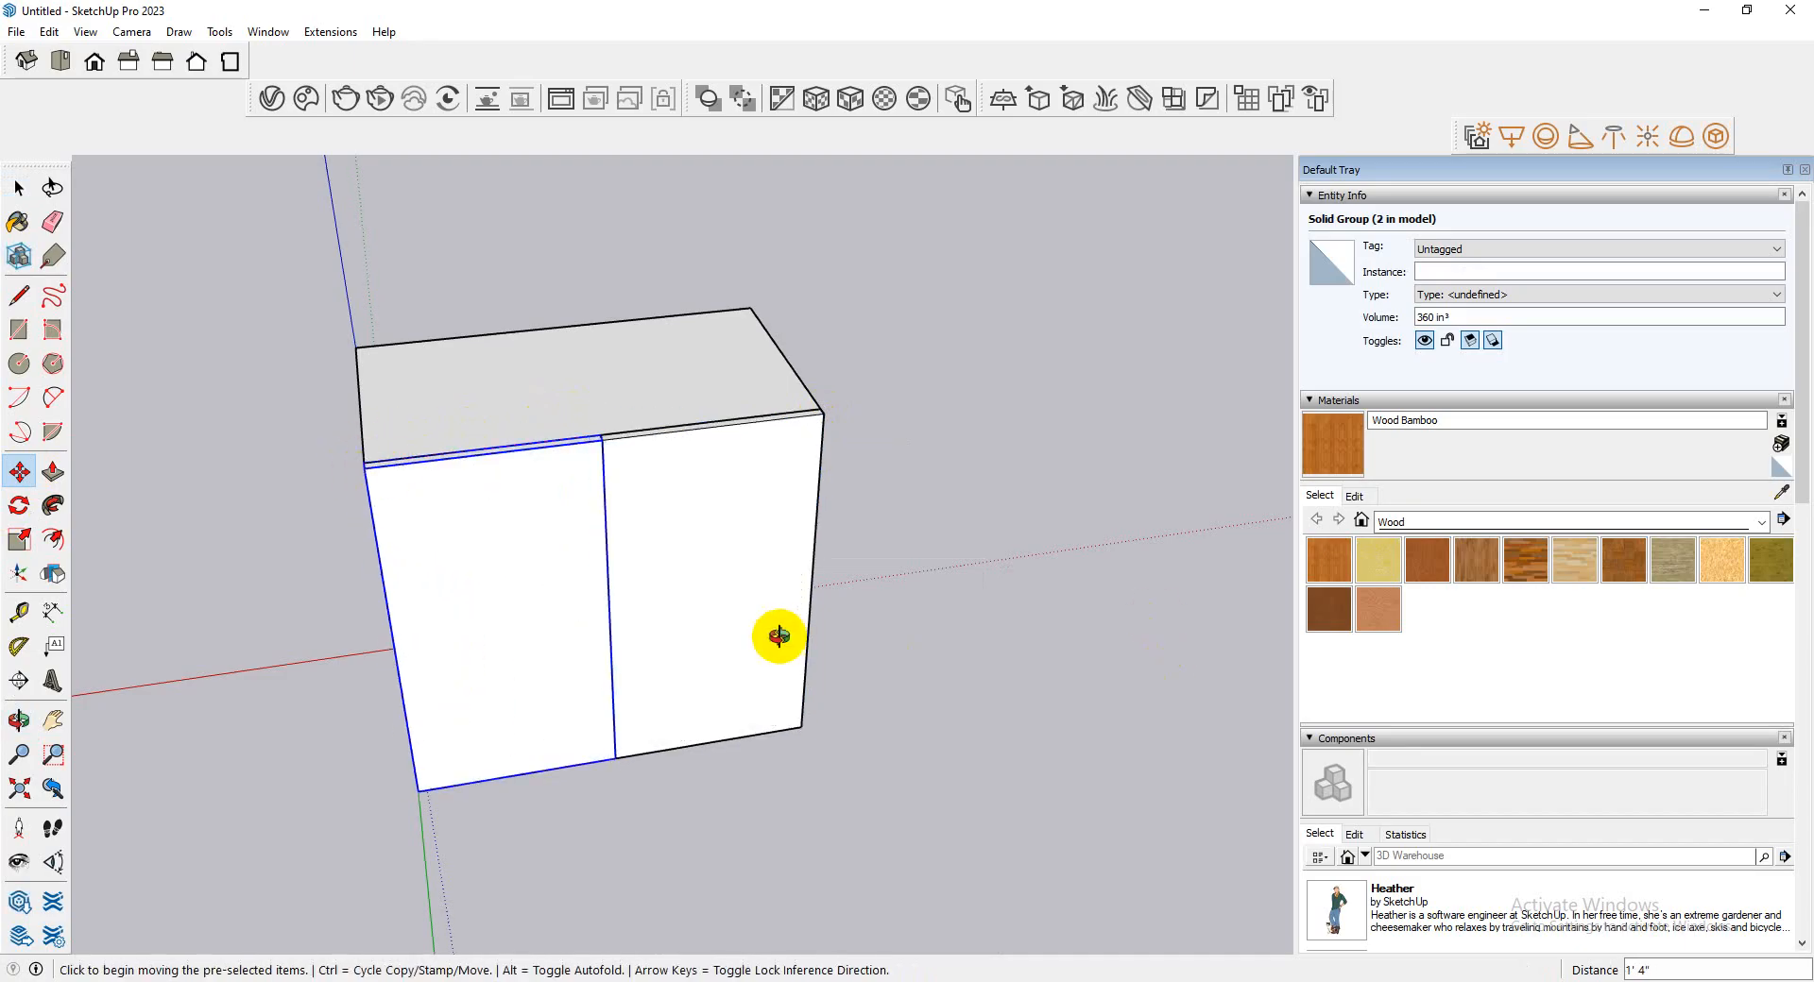
middle_click_drag(777, 632, 5, 510)
left_click(19, 538)
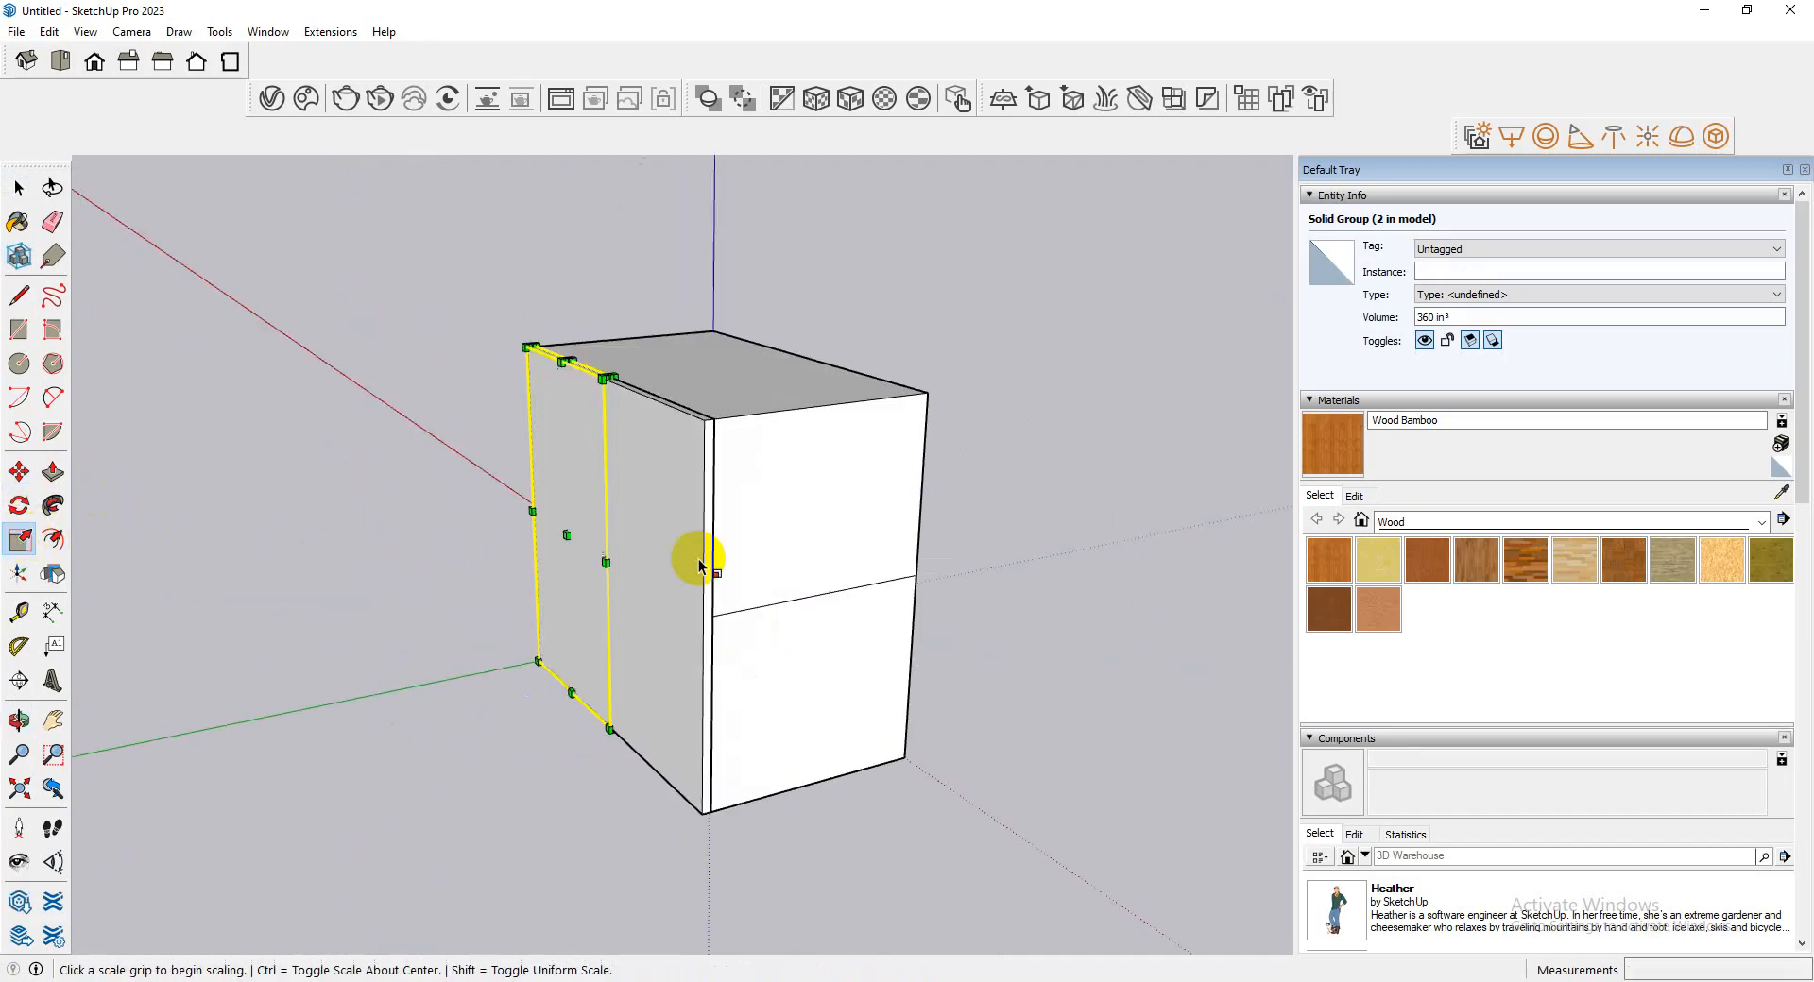
scroll(696, 558, "up", 6)
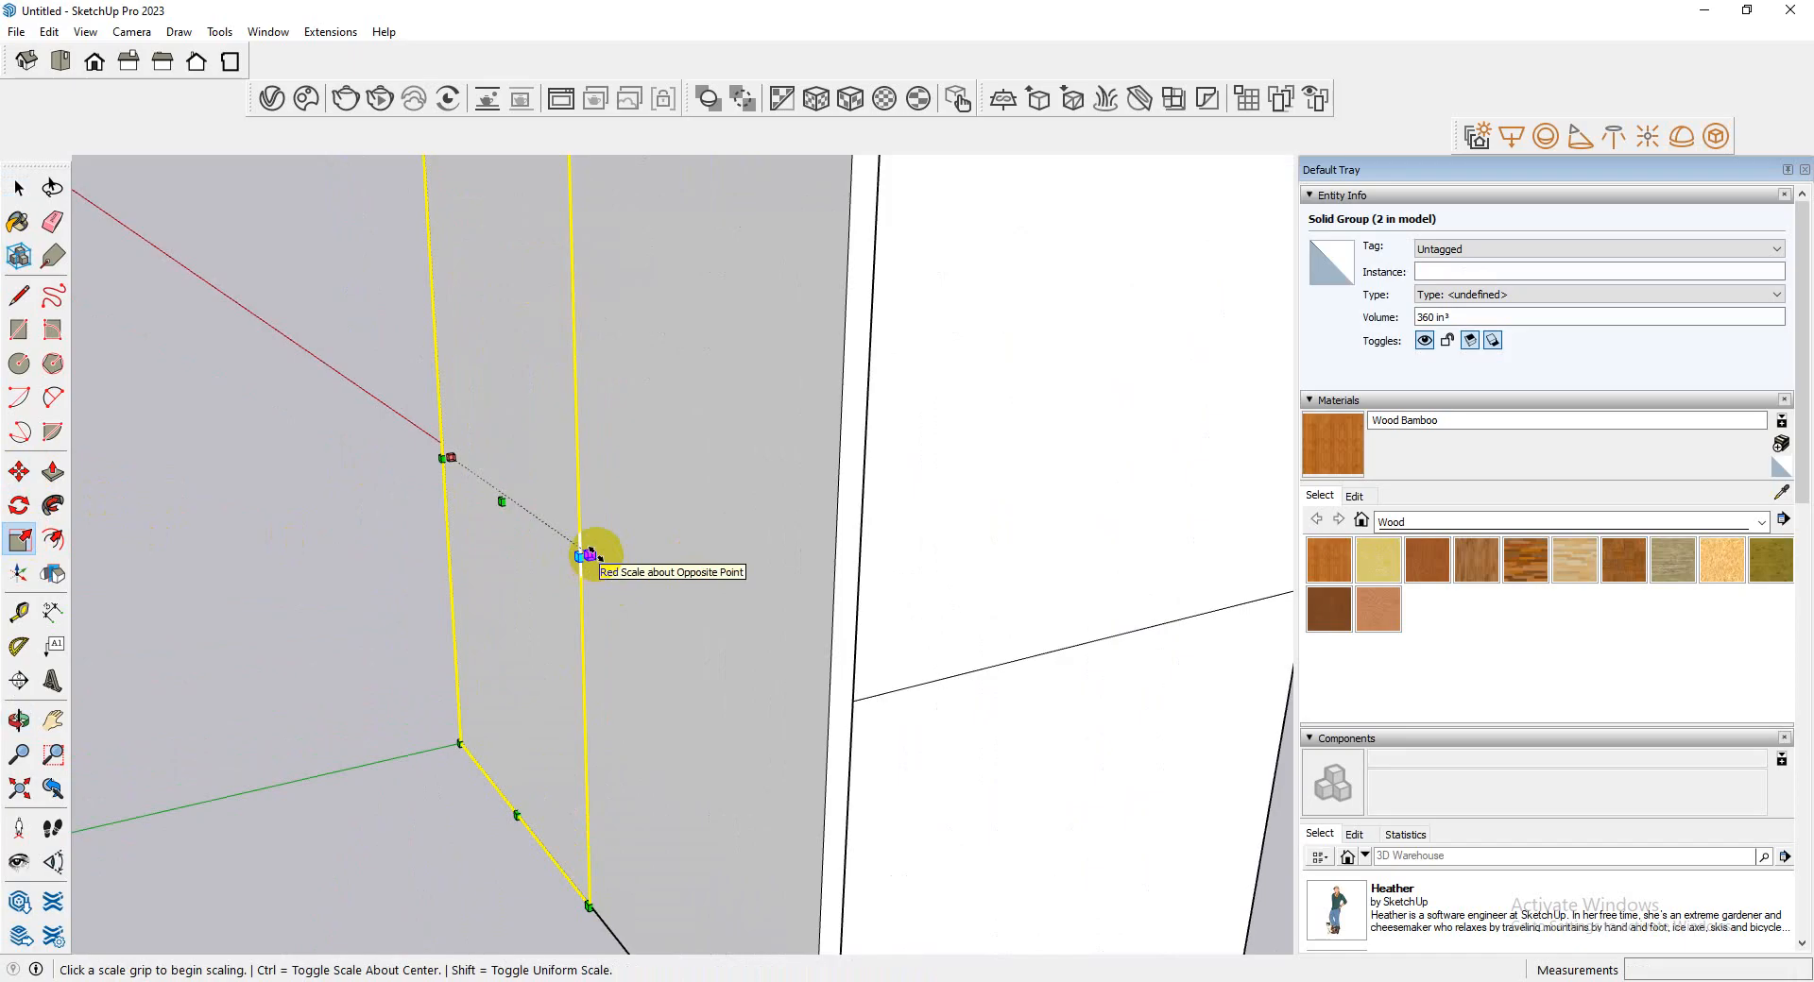
middle_click_drag(579, 551, 854, 608)
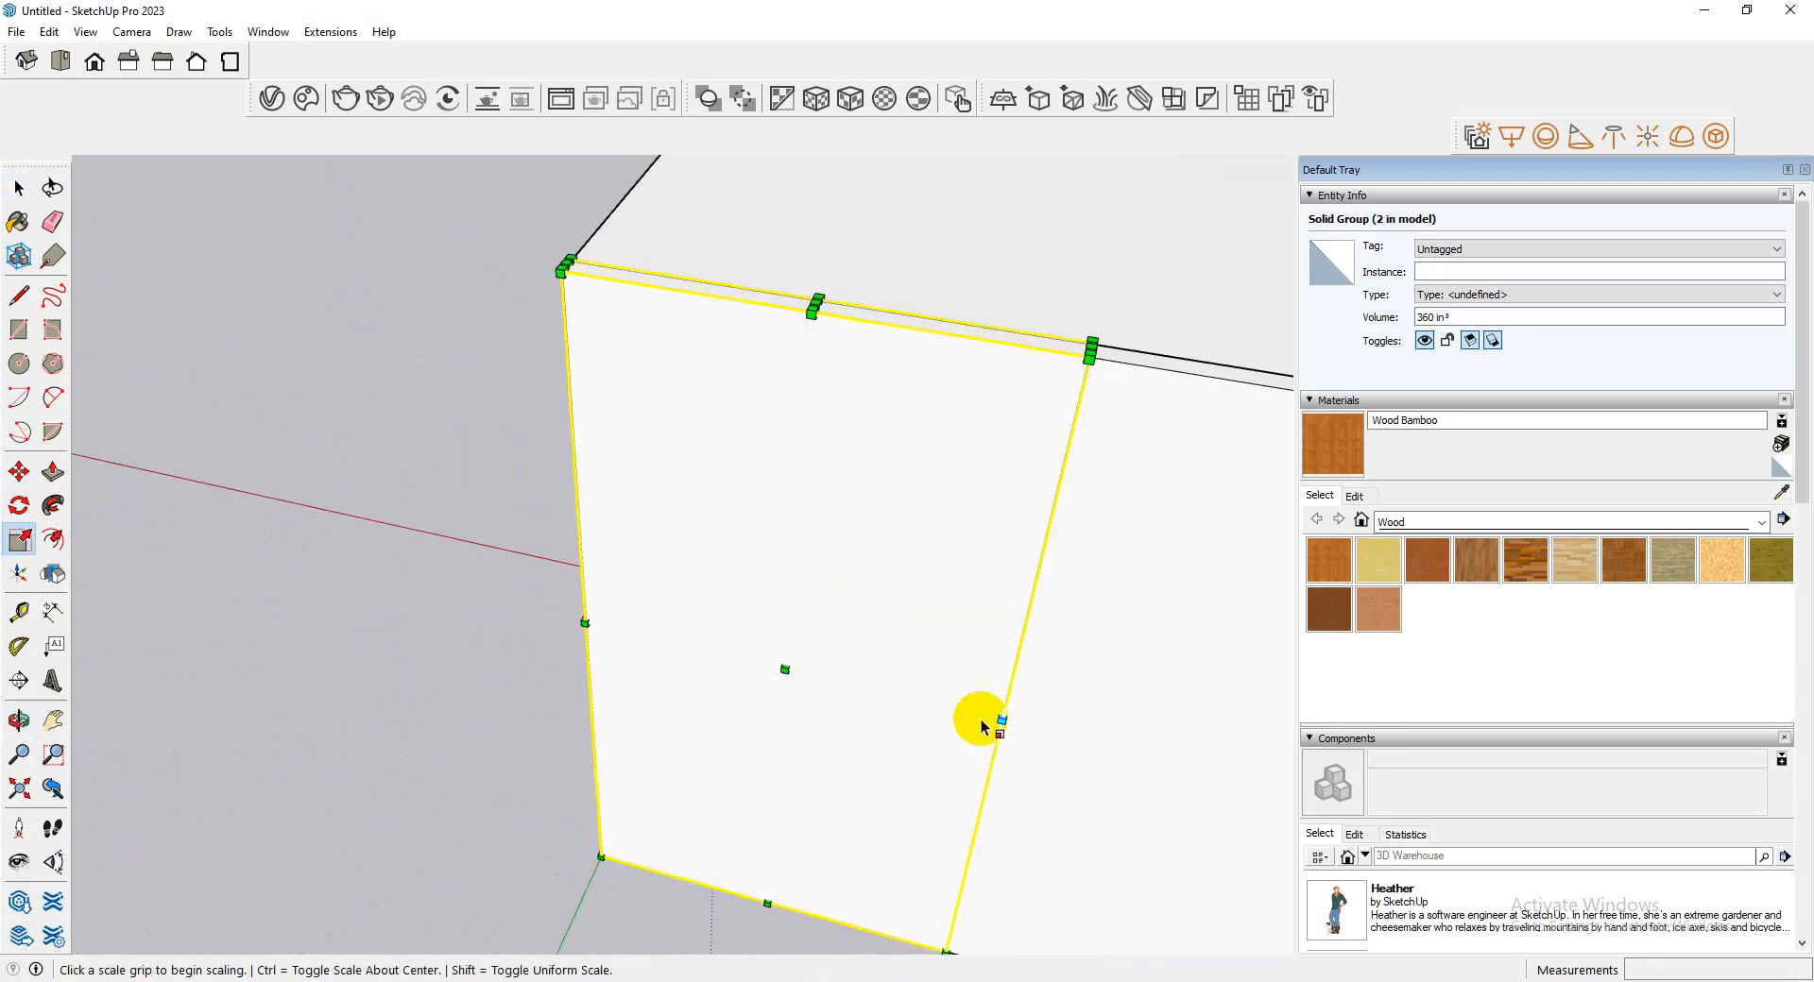
scroll(457, 303, "down", 2)
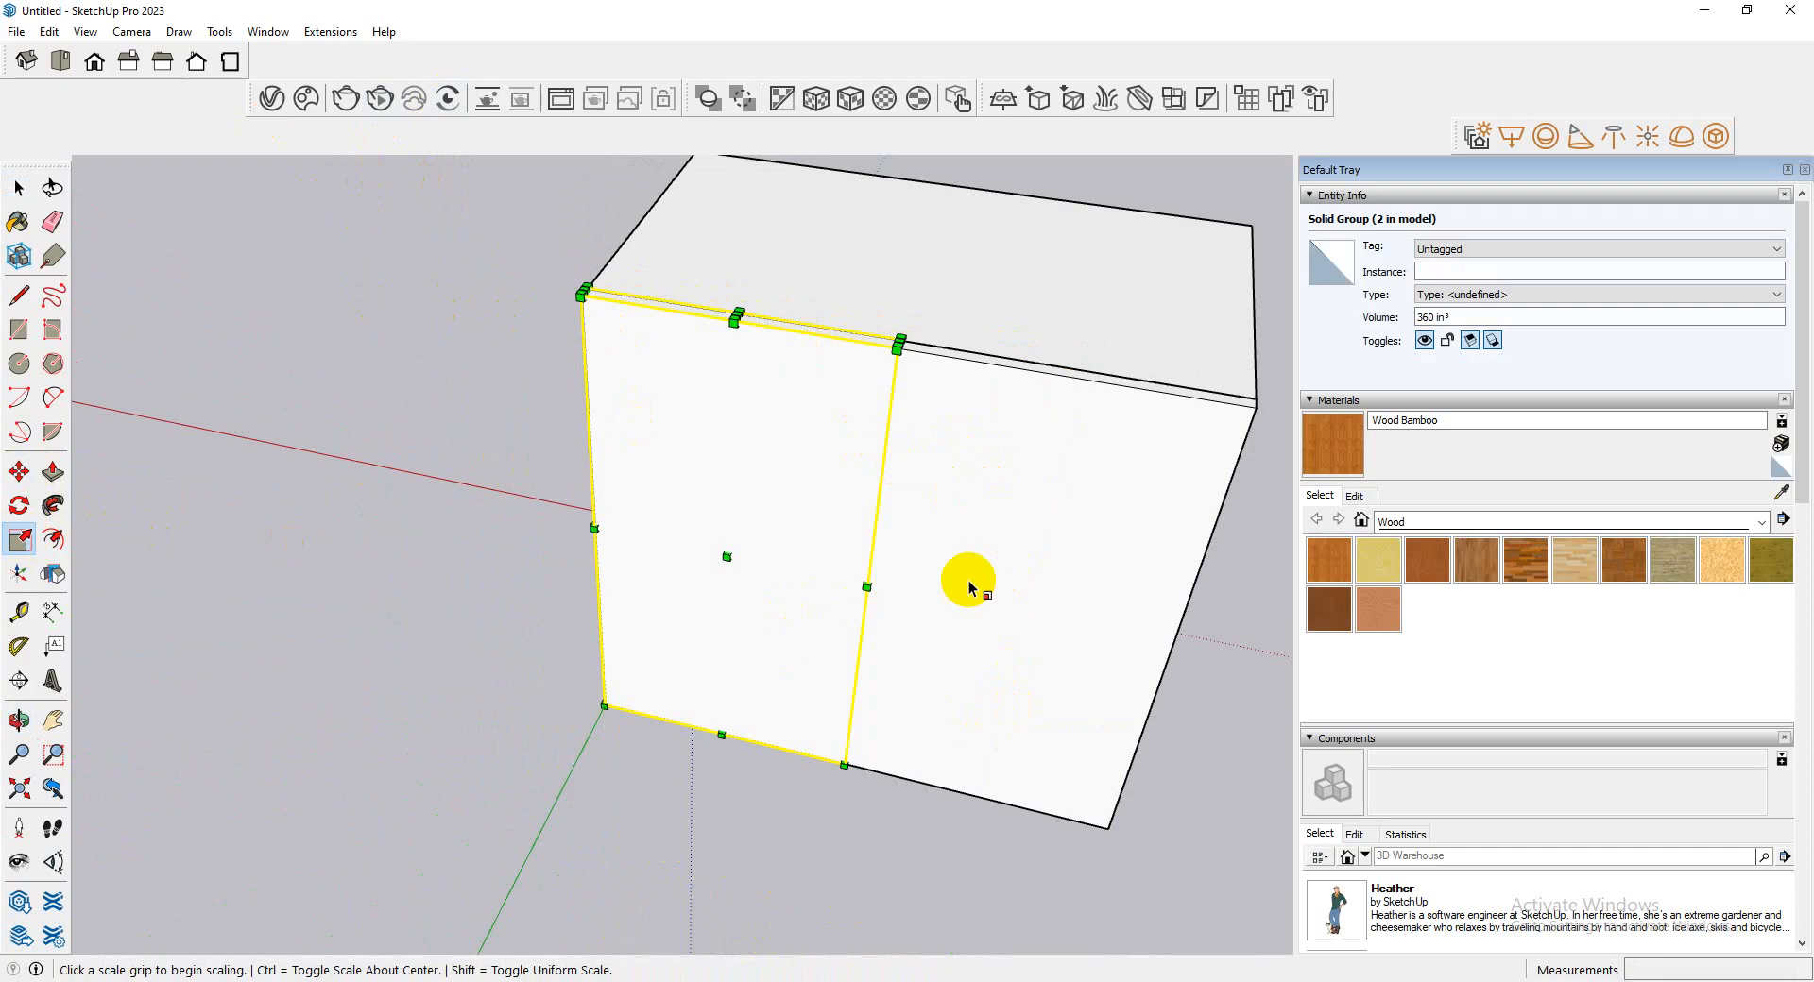
left_click(17, 188)
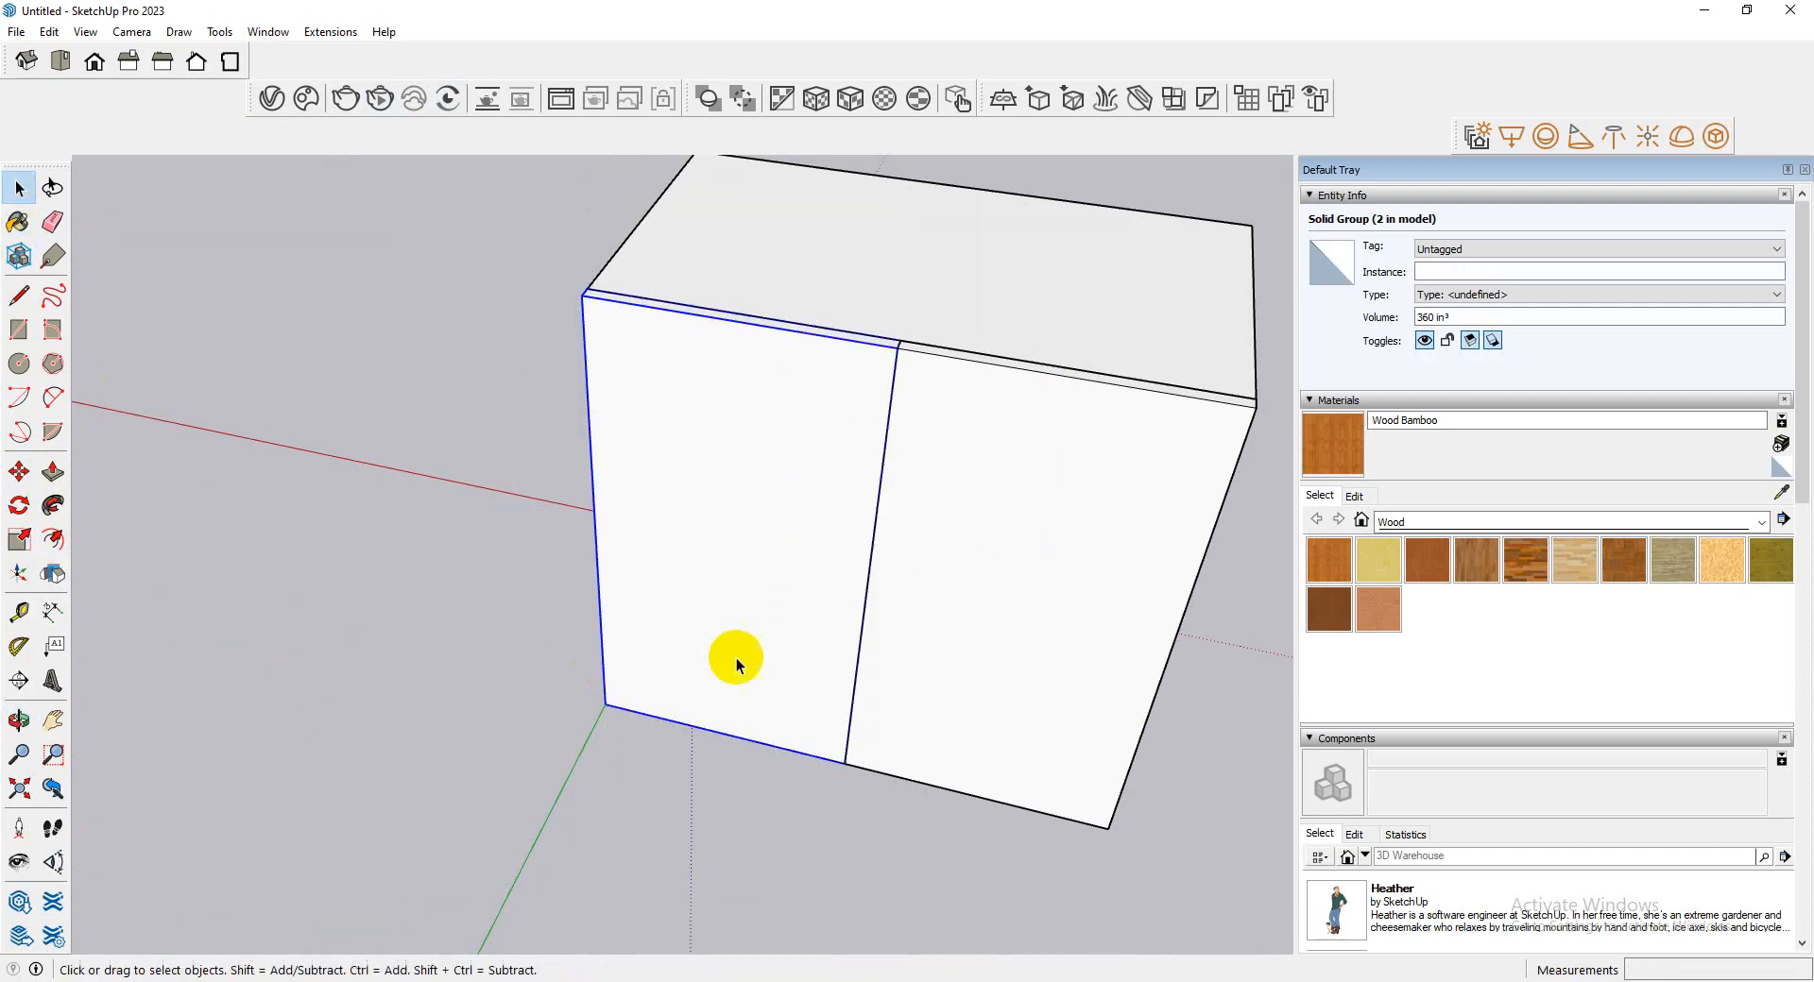
- Scale the copied left door's width to 0.99 from its inner edge to leave a narrow gap between the doors
left_click(19, 538)
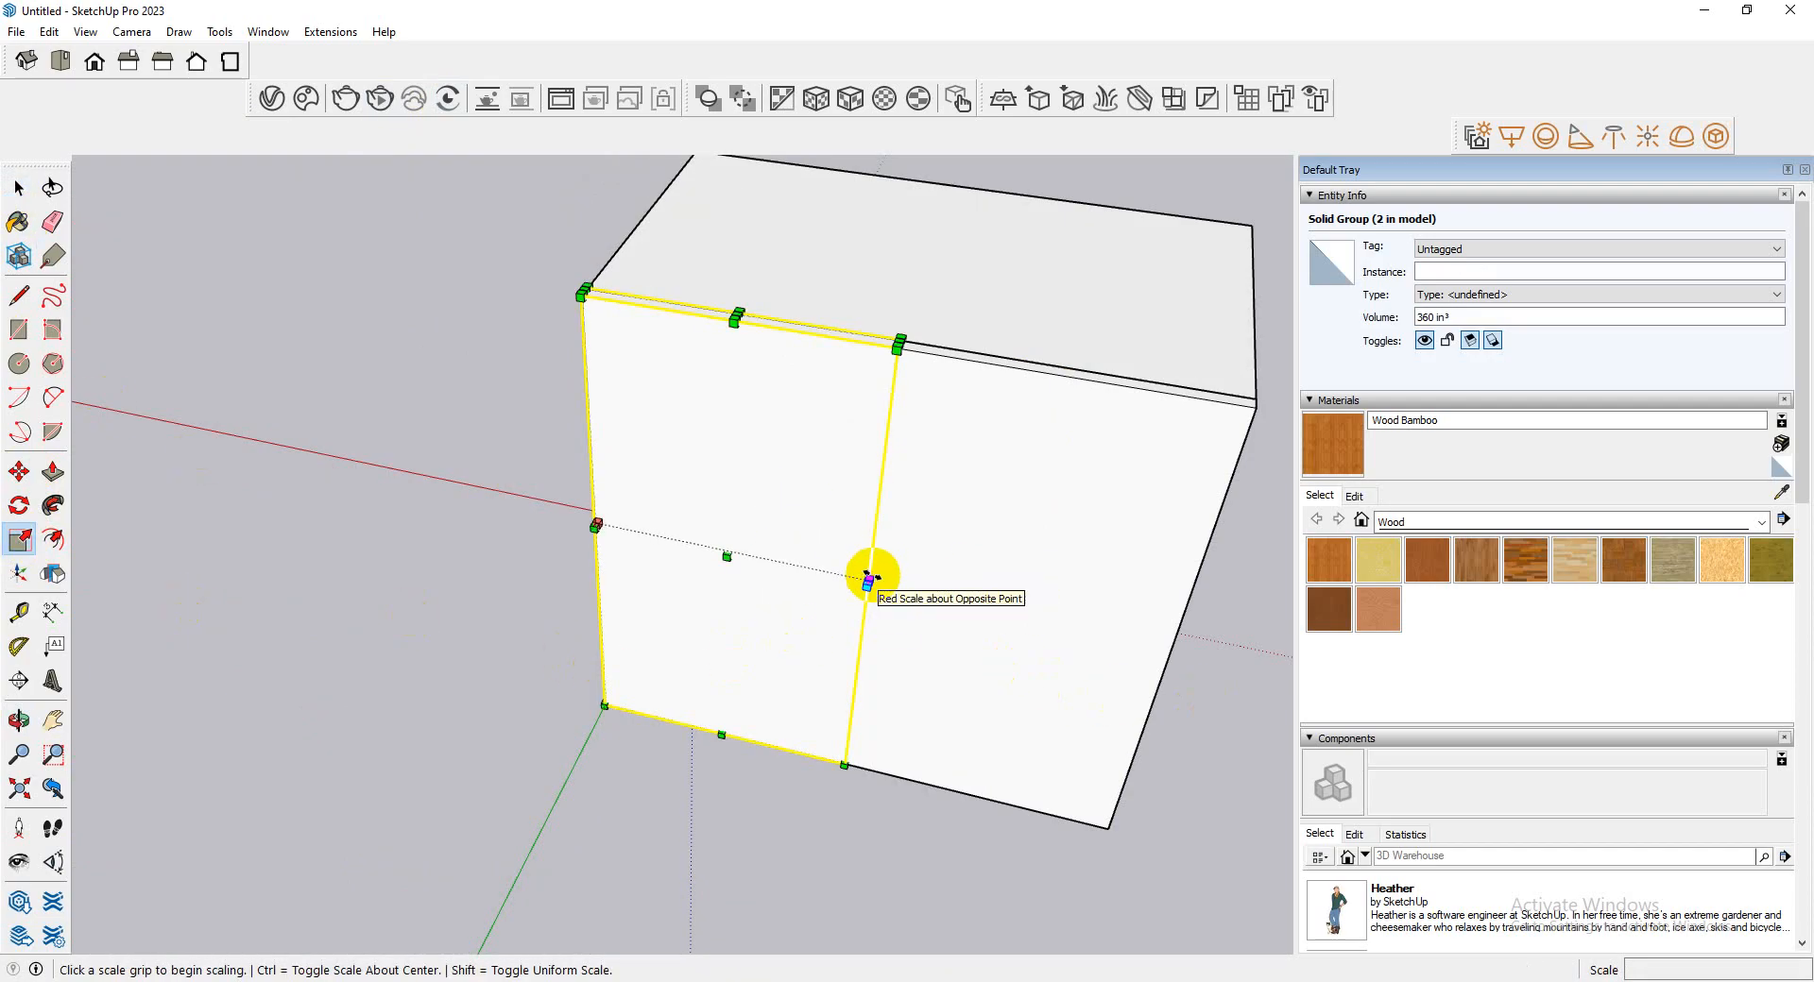
left_click(871, 576)
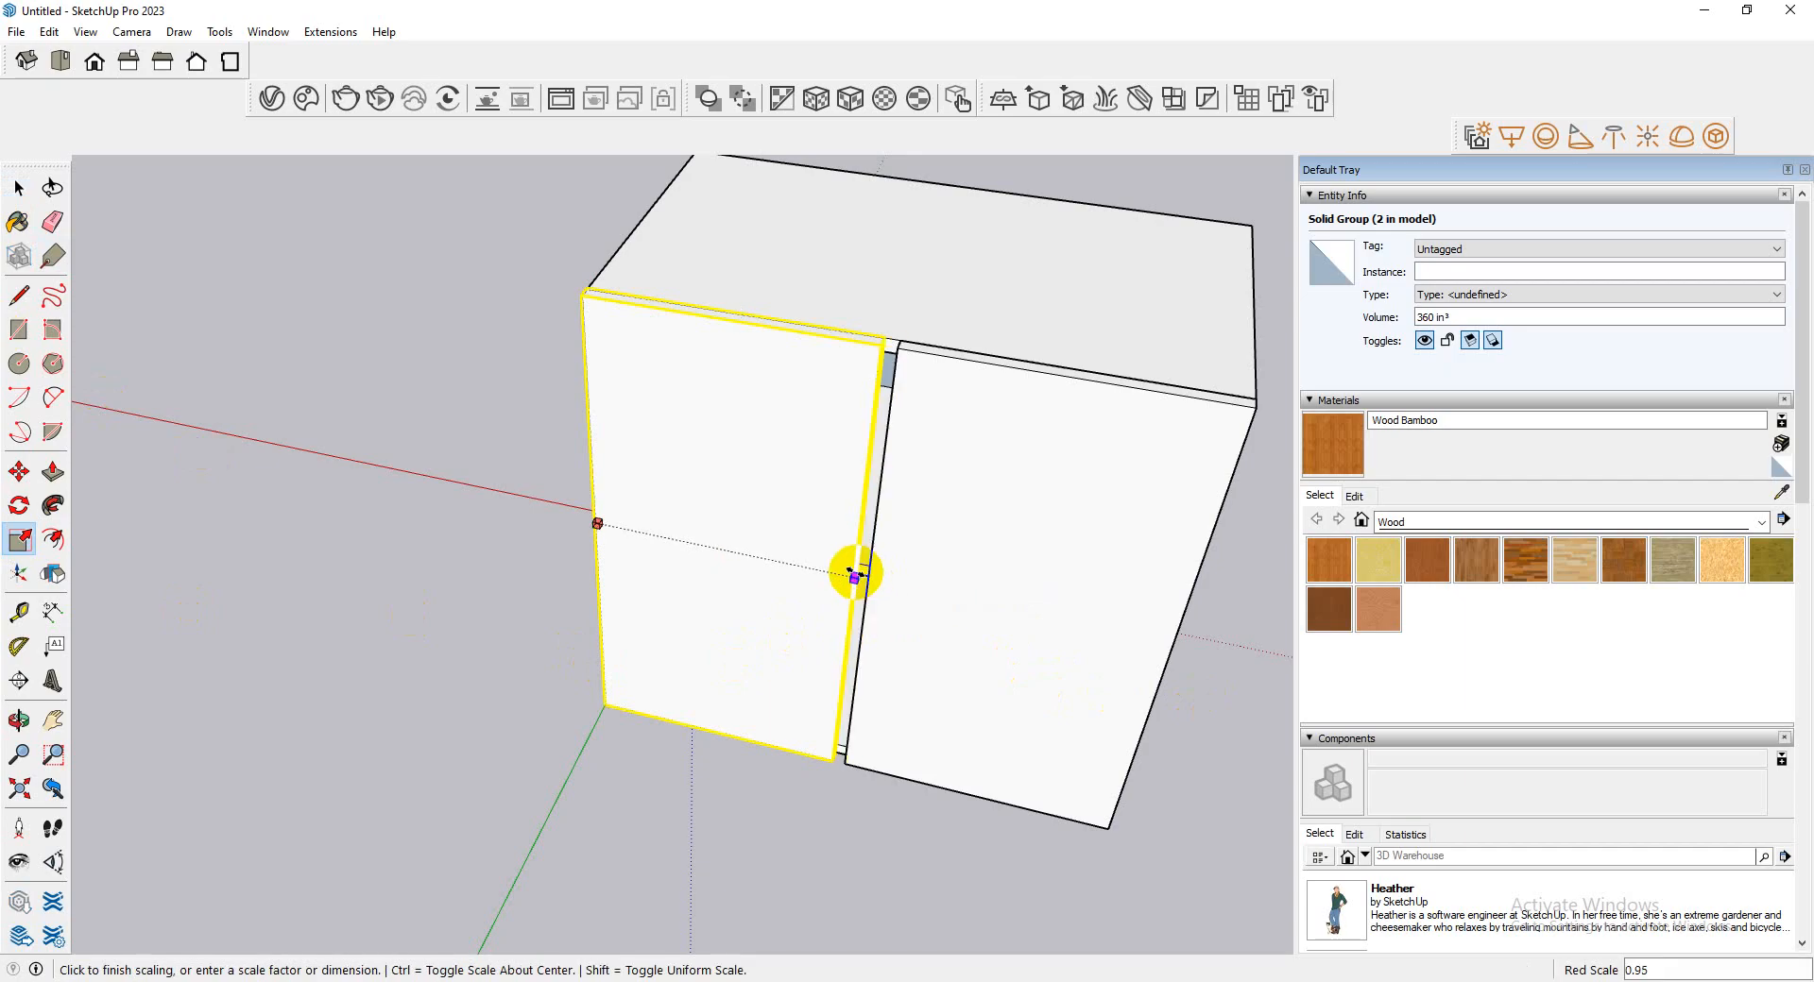
scroll(855, 574, "up", 6)
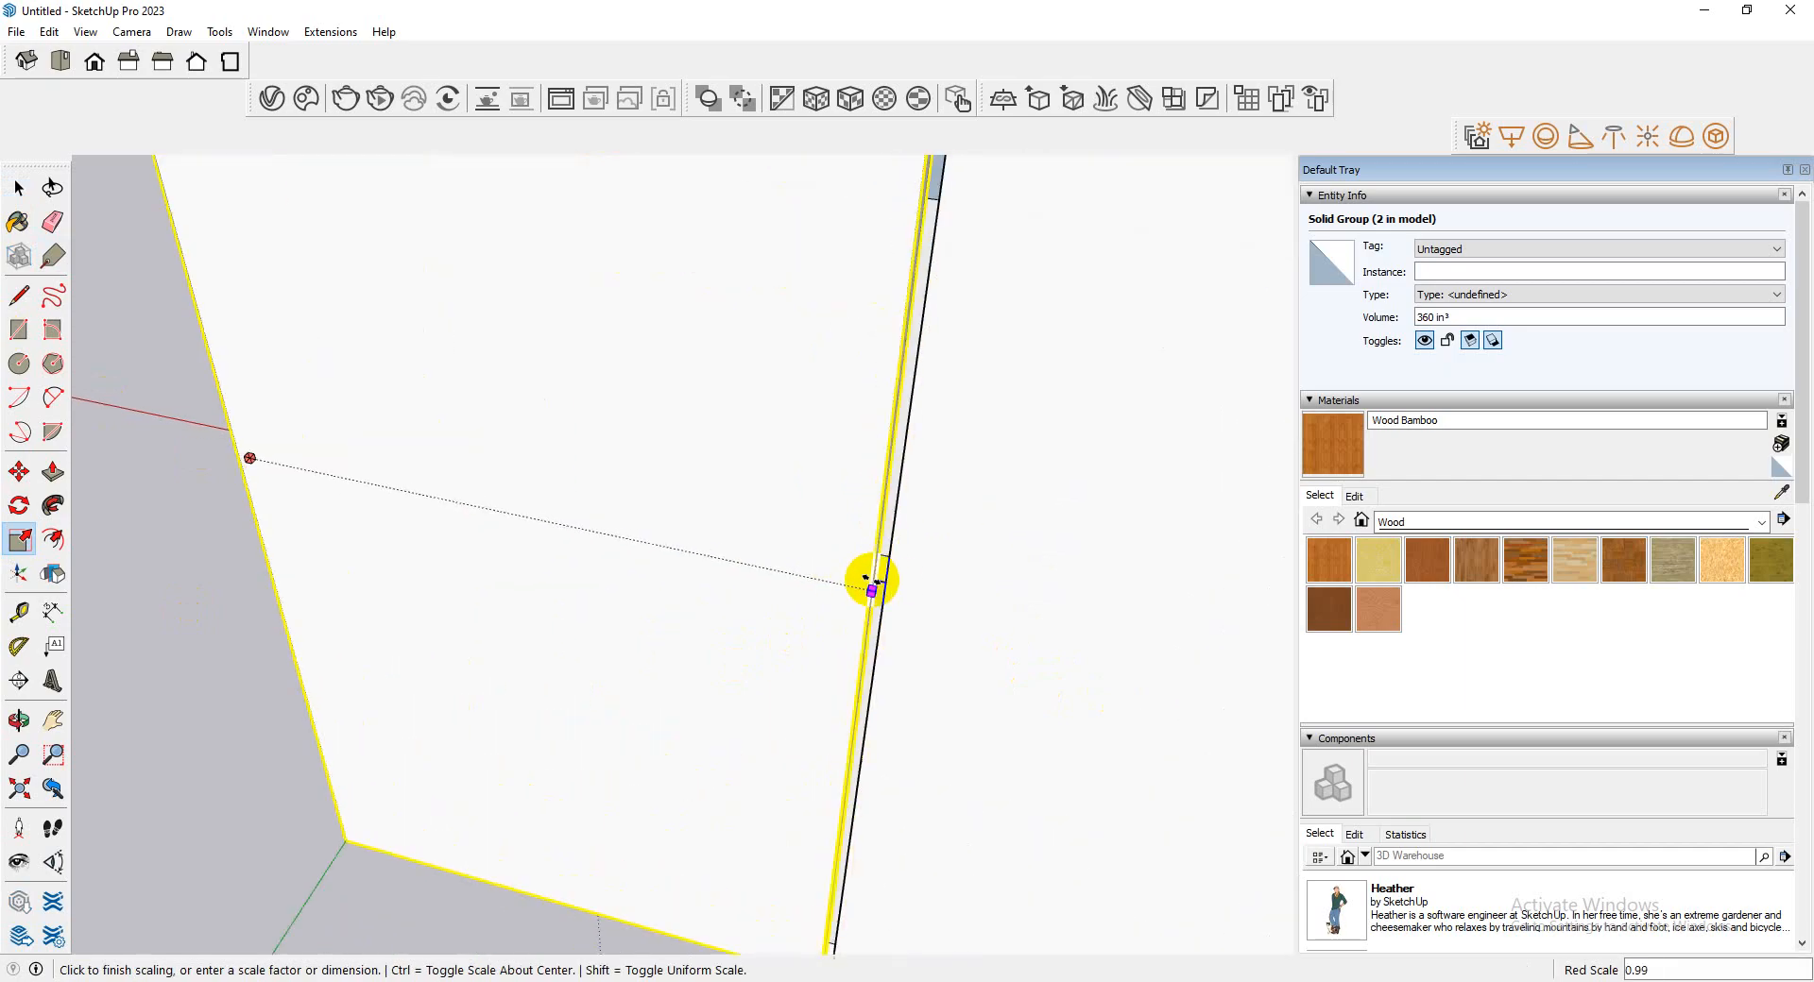
scroll(871, 576, "up", 3)
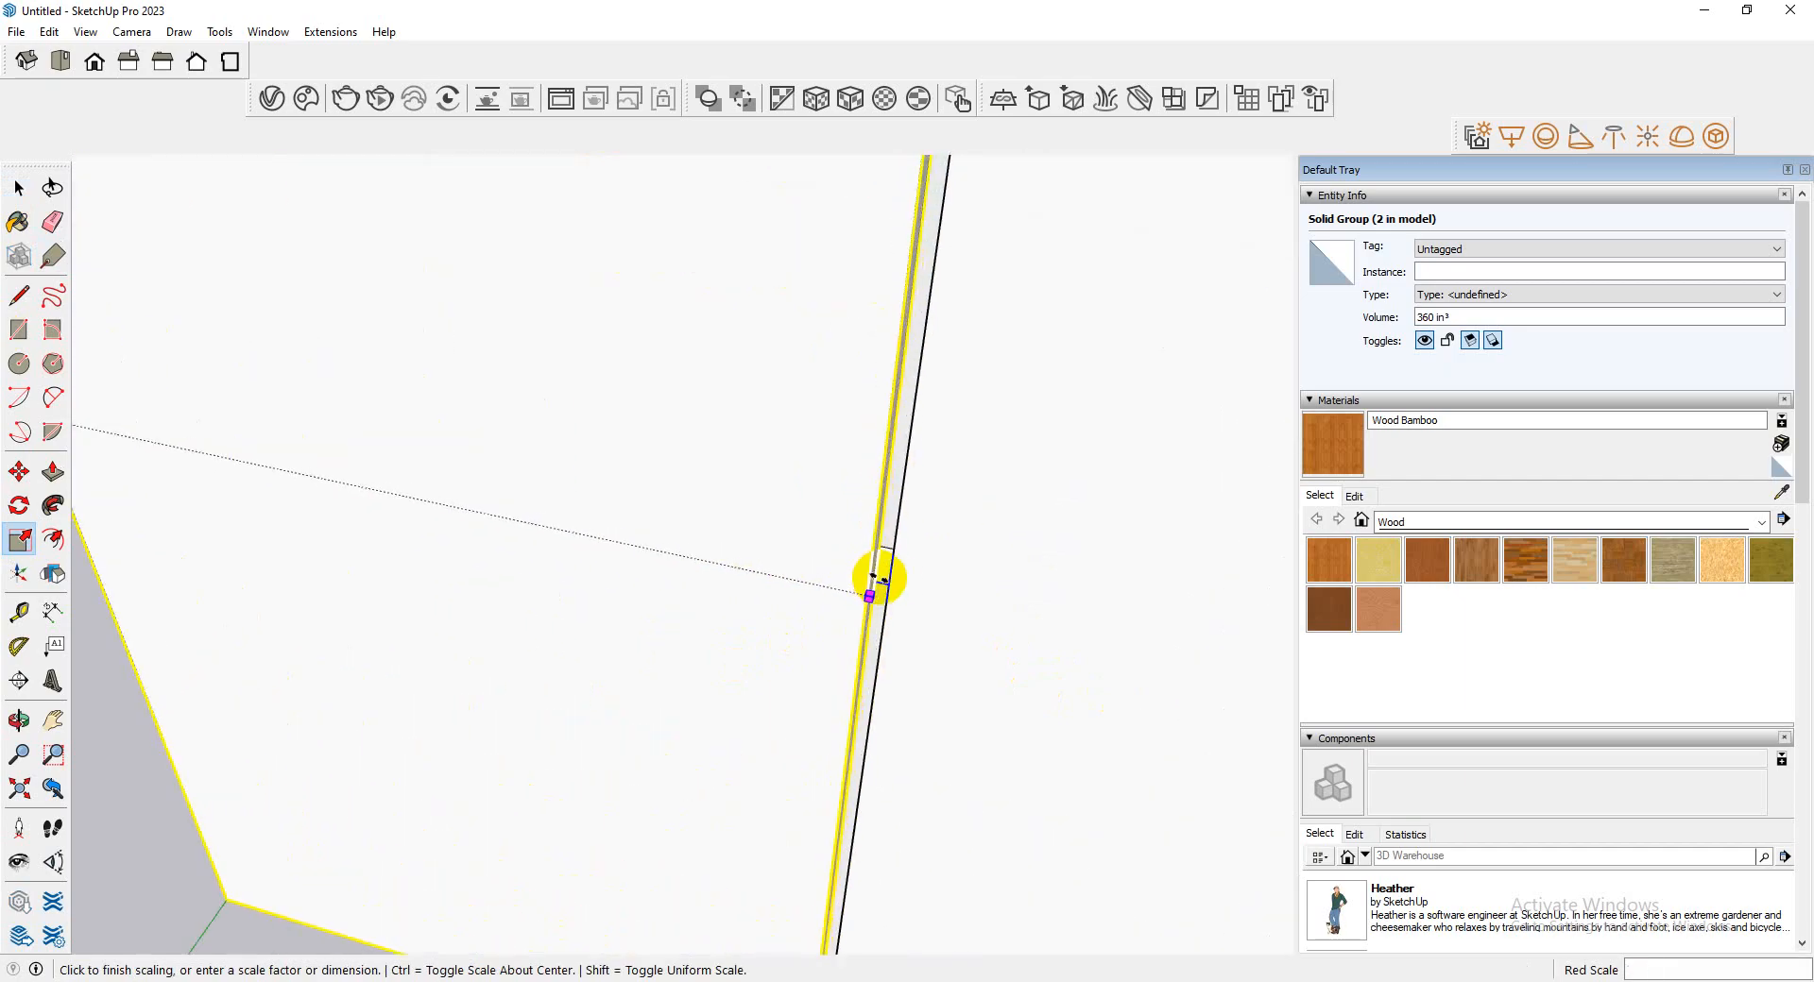
left_click(880, 586)
scroll(217, 566, "down", 10)
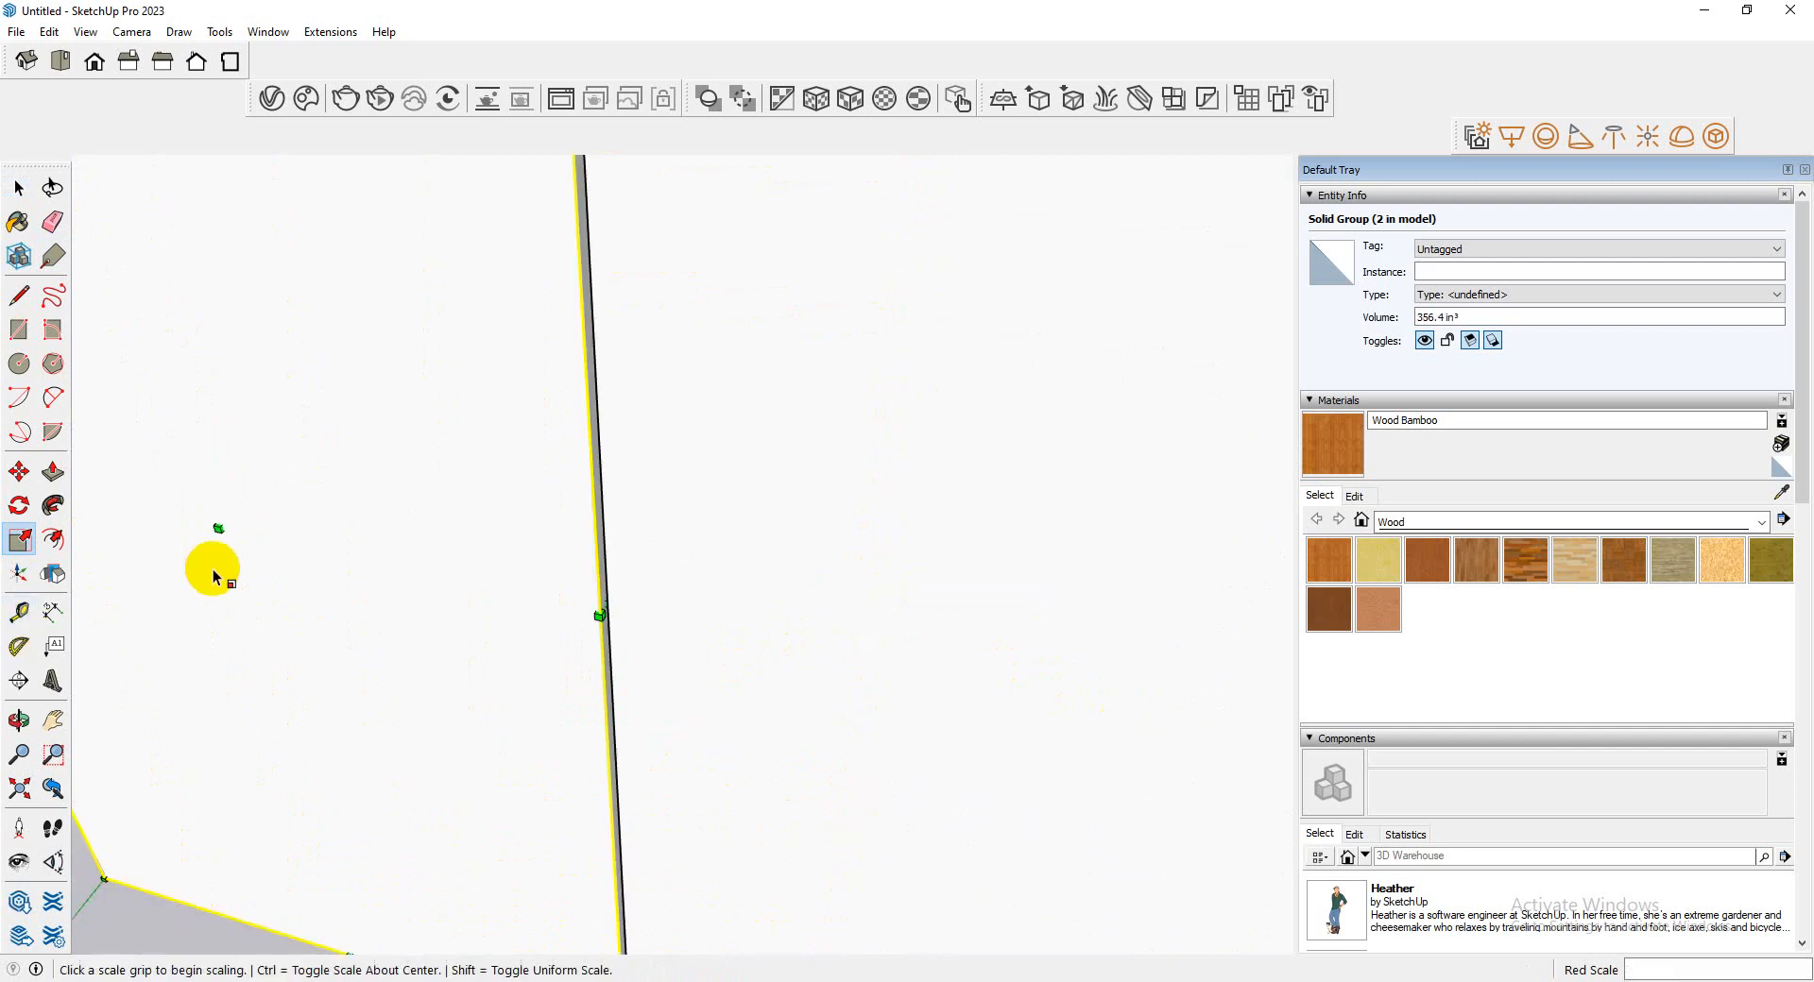
left_click(19, 188)
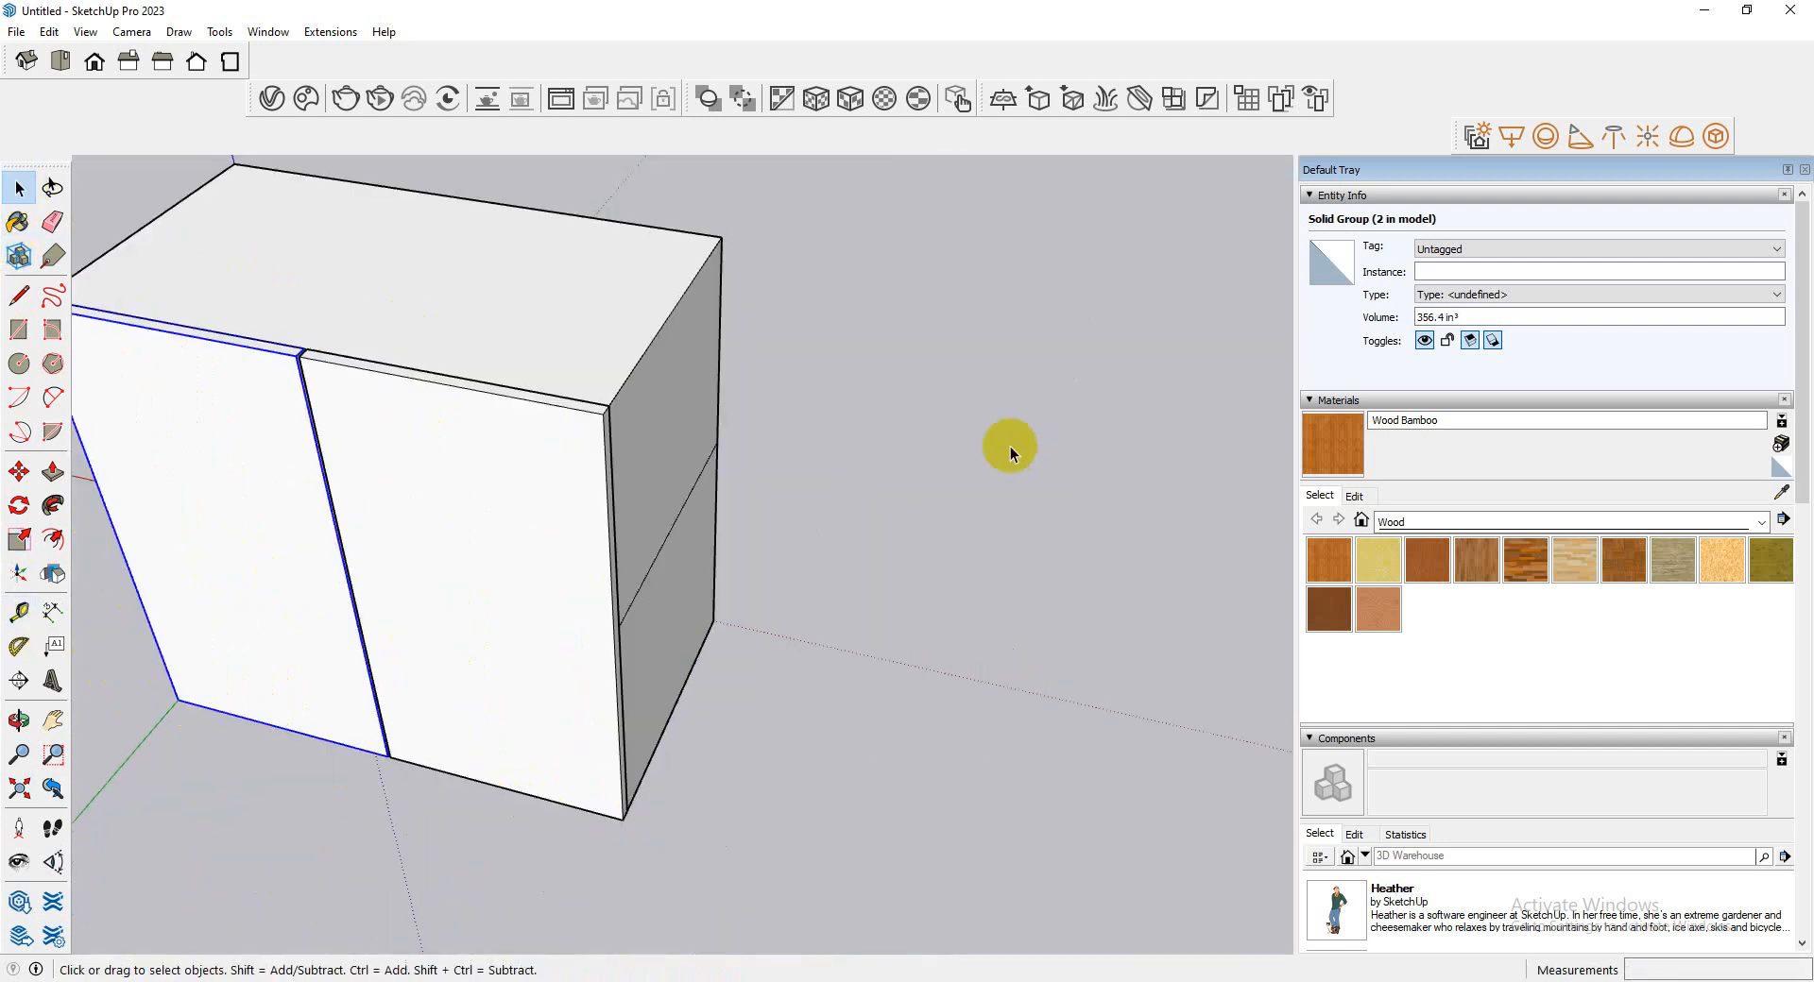
left_click(1011, 446)
scroll(648, 628, "down", 5)
left_click(485, 508)
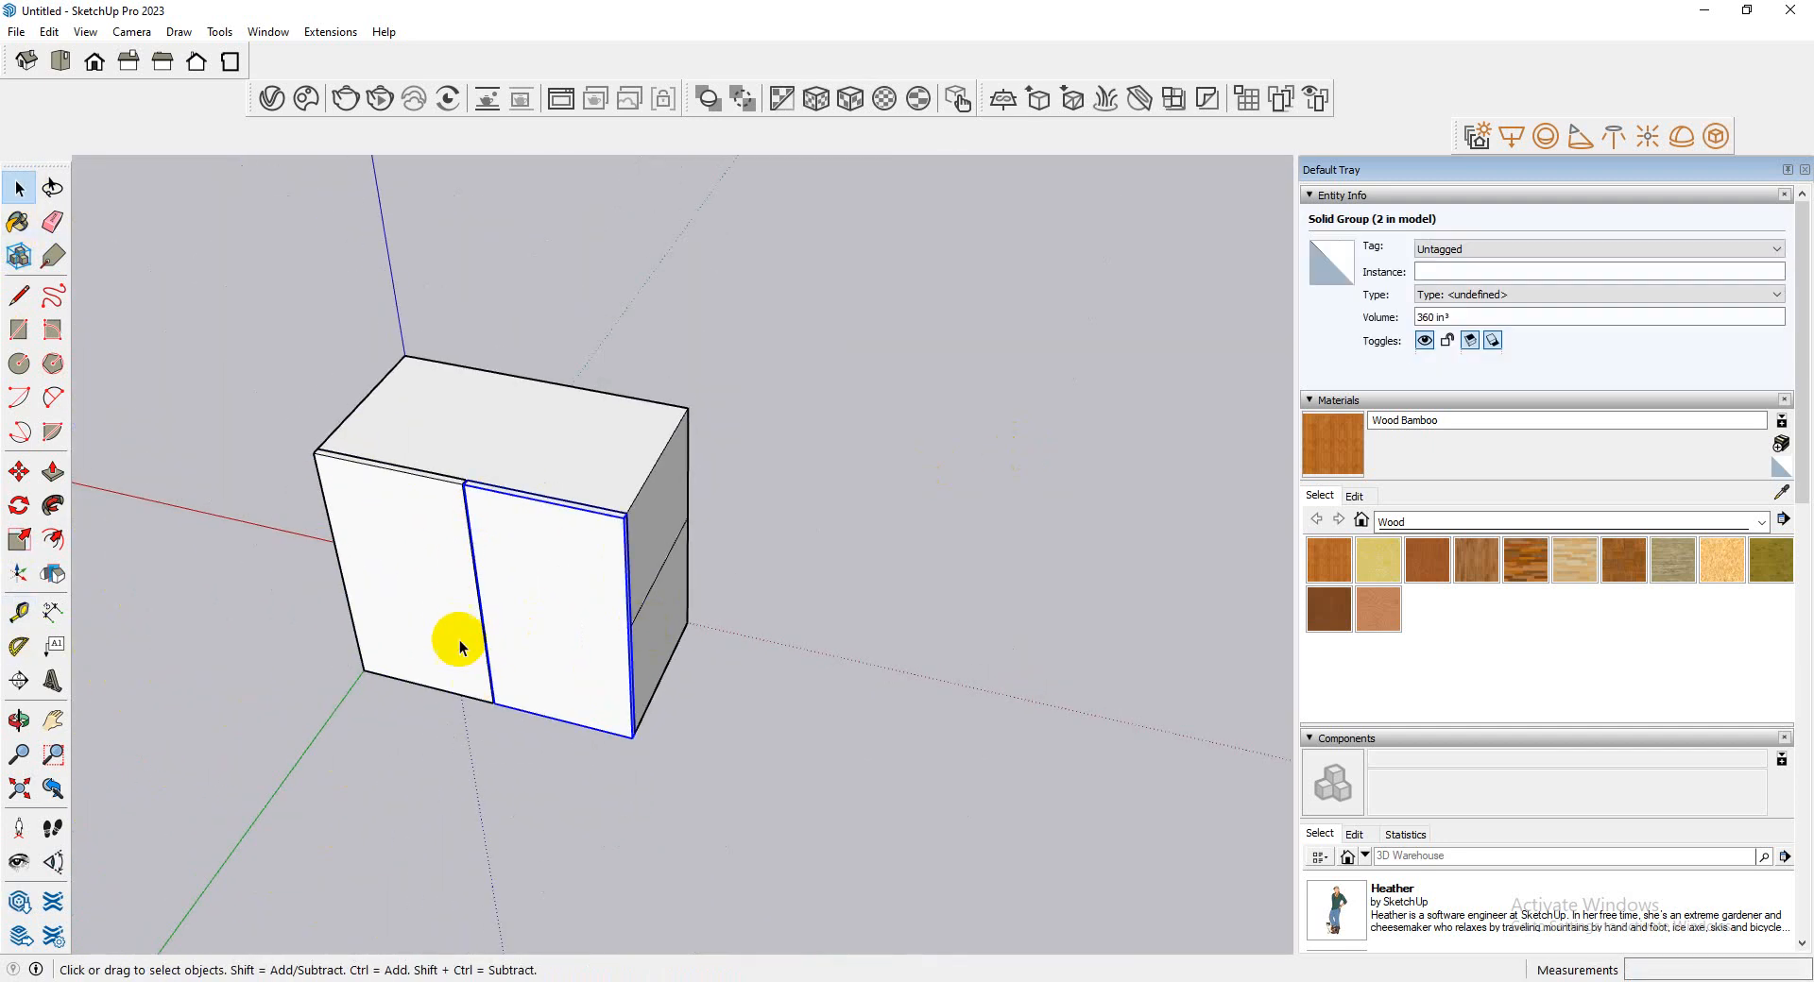
left_click(430, 567)
left_click(531, 574)
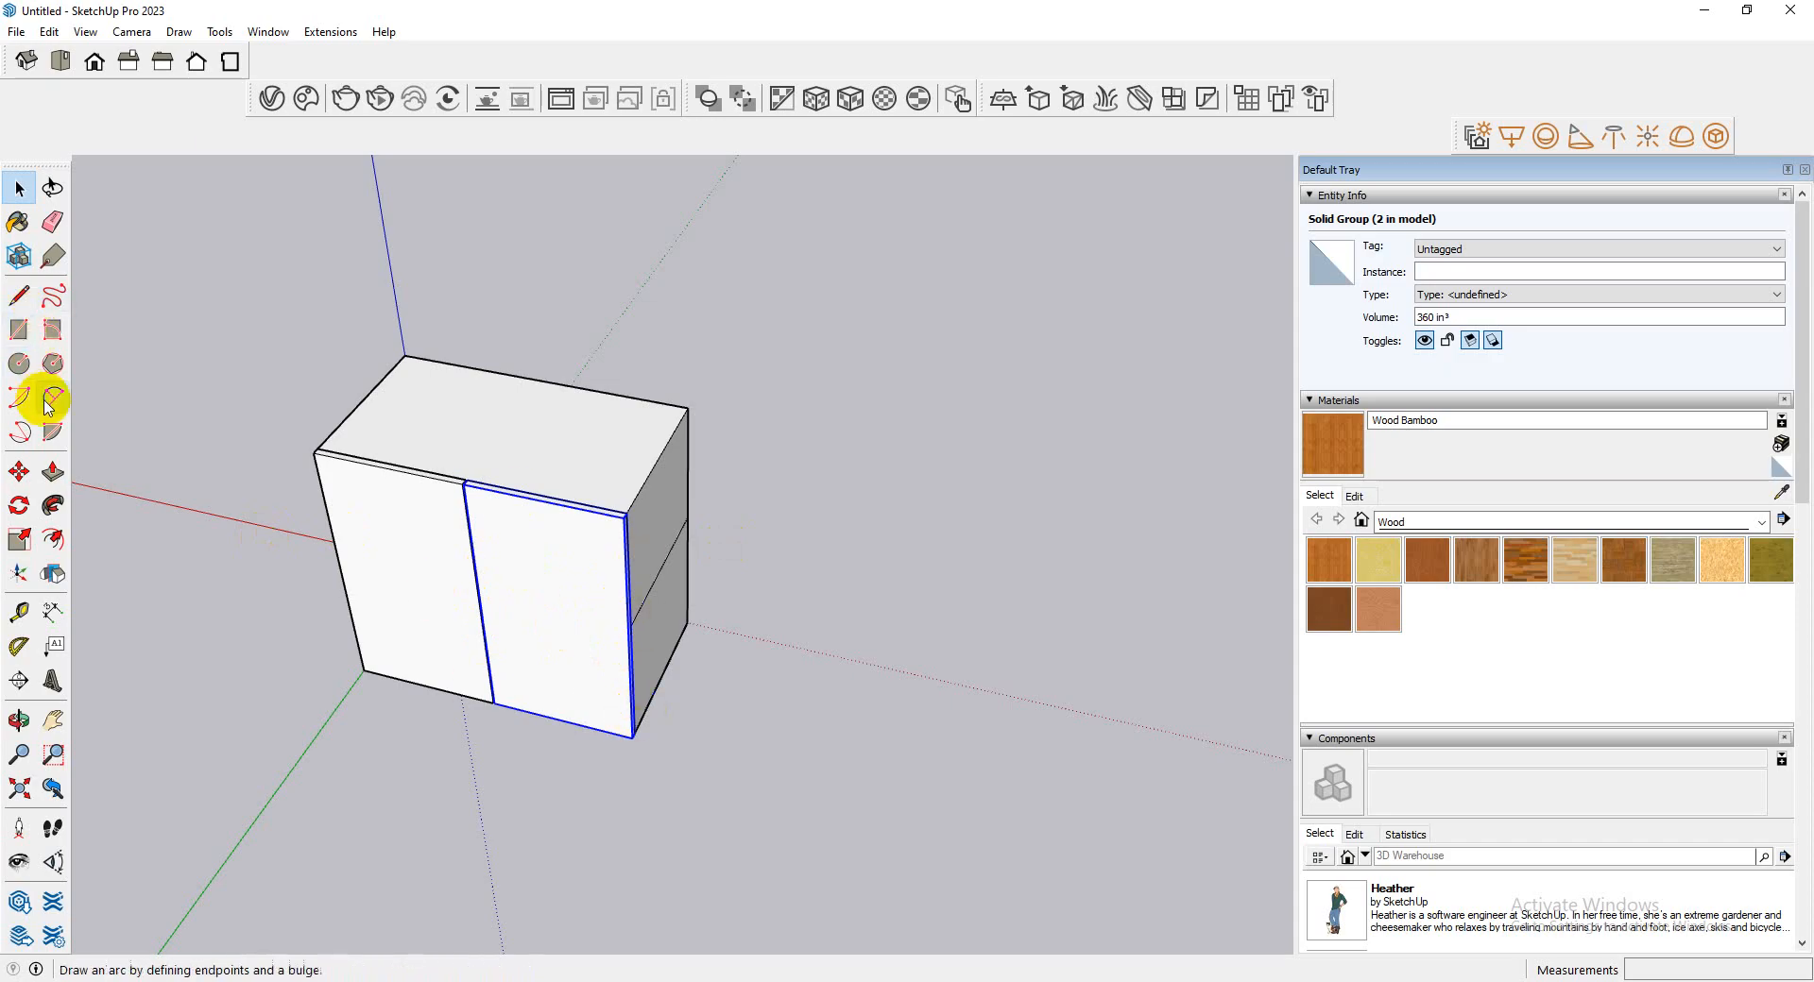
left_click(19, 330)
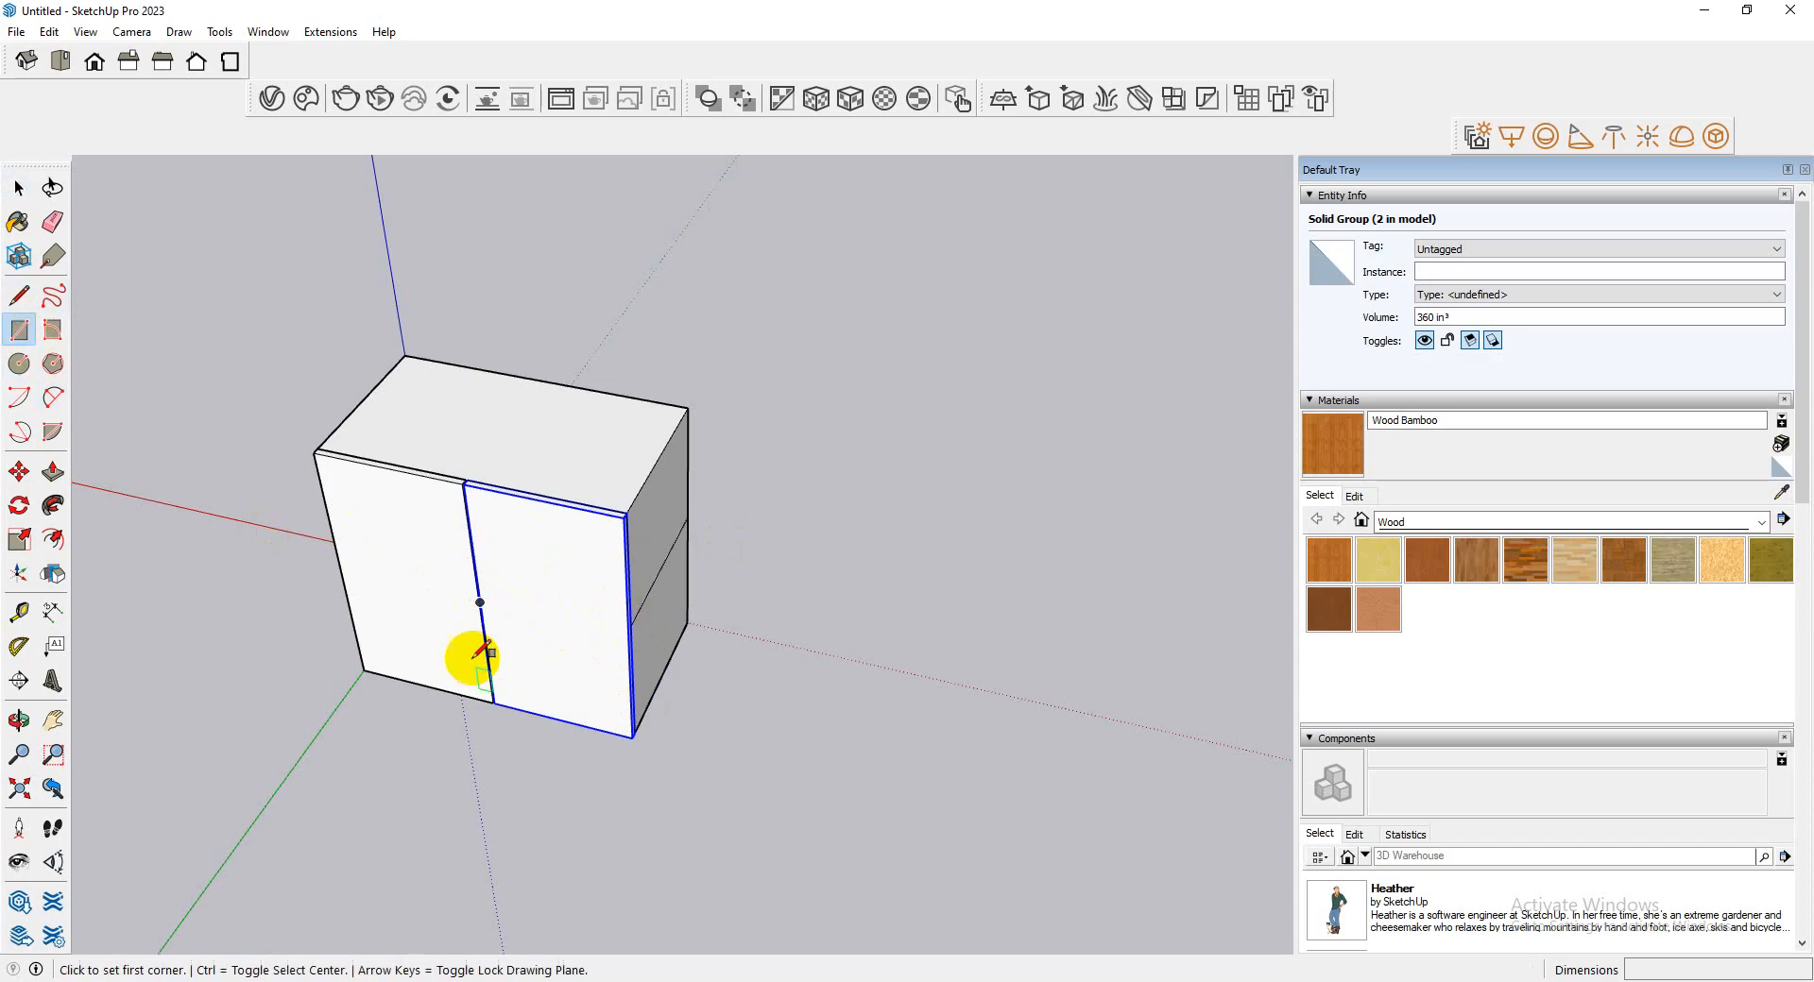
left_click(503, 582)
scroll(501, 652, "up", 5)
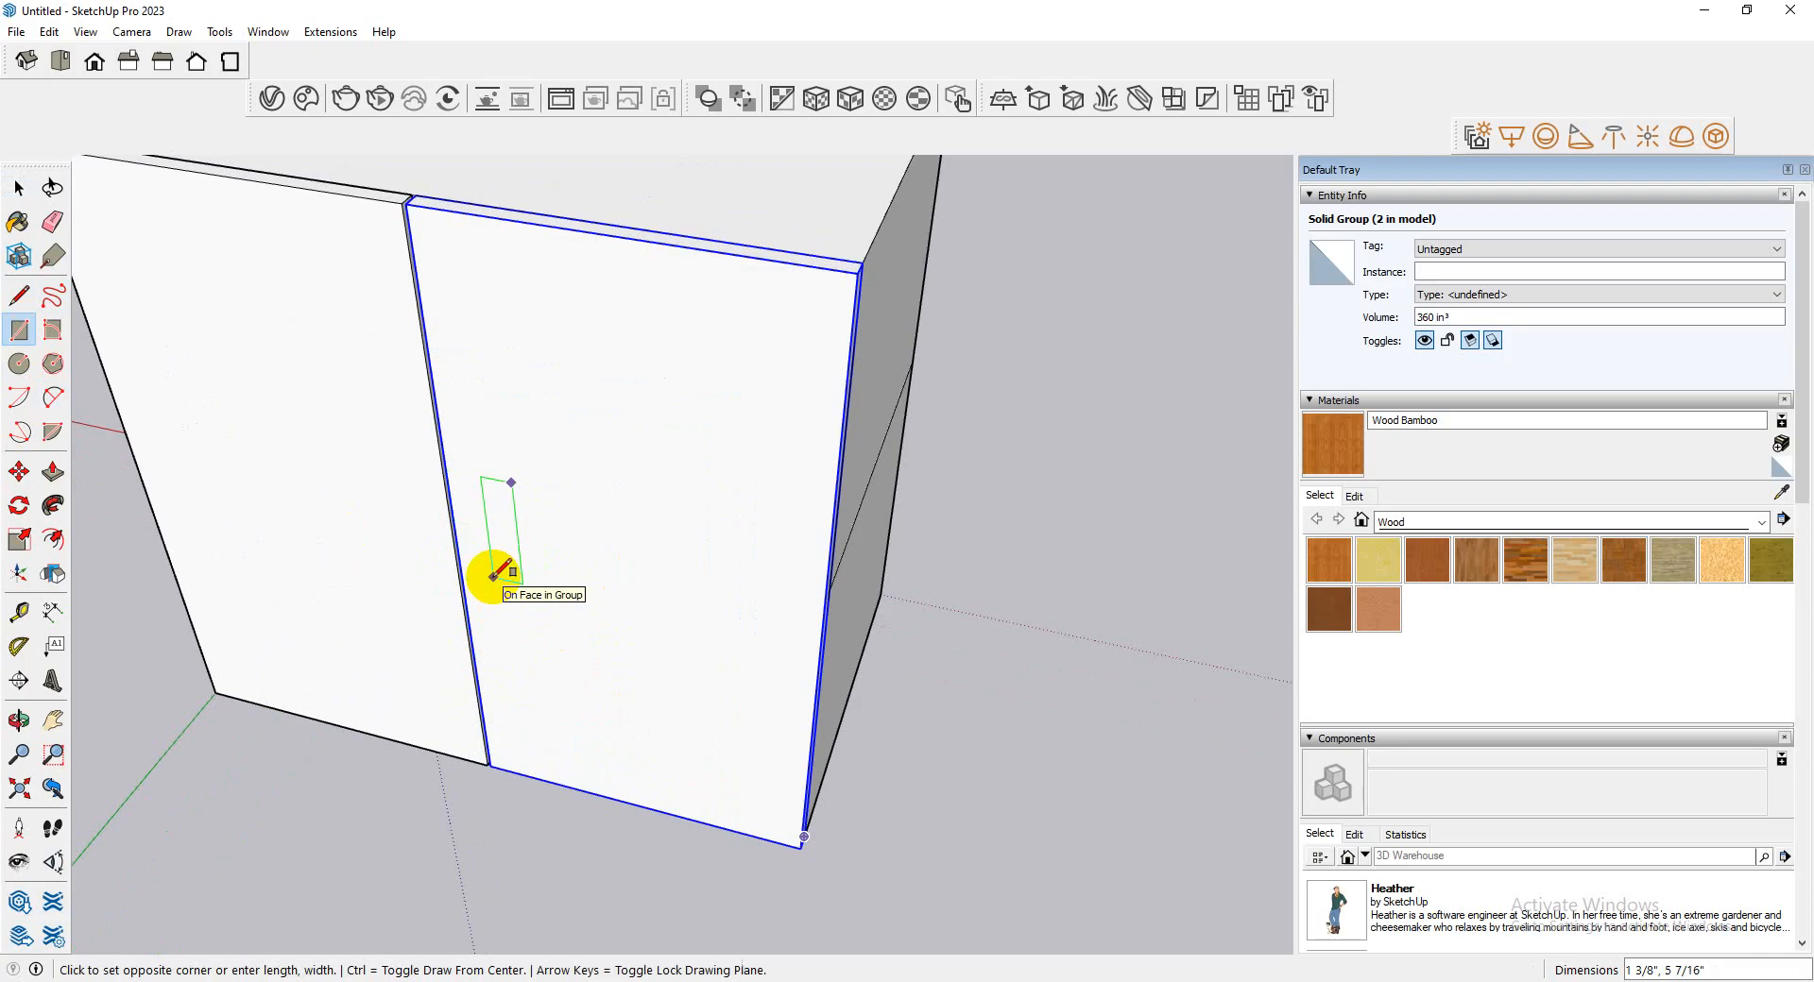
left_click(492, 578)
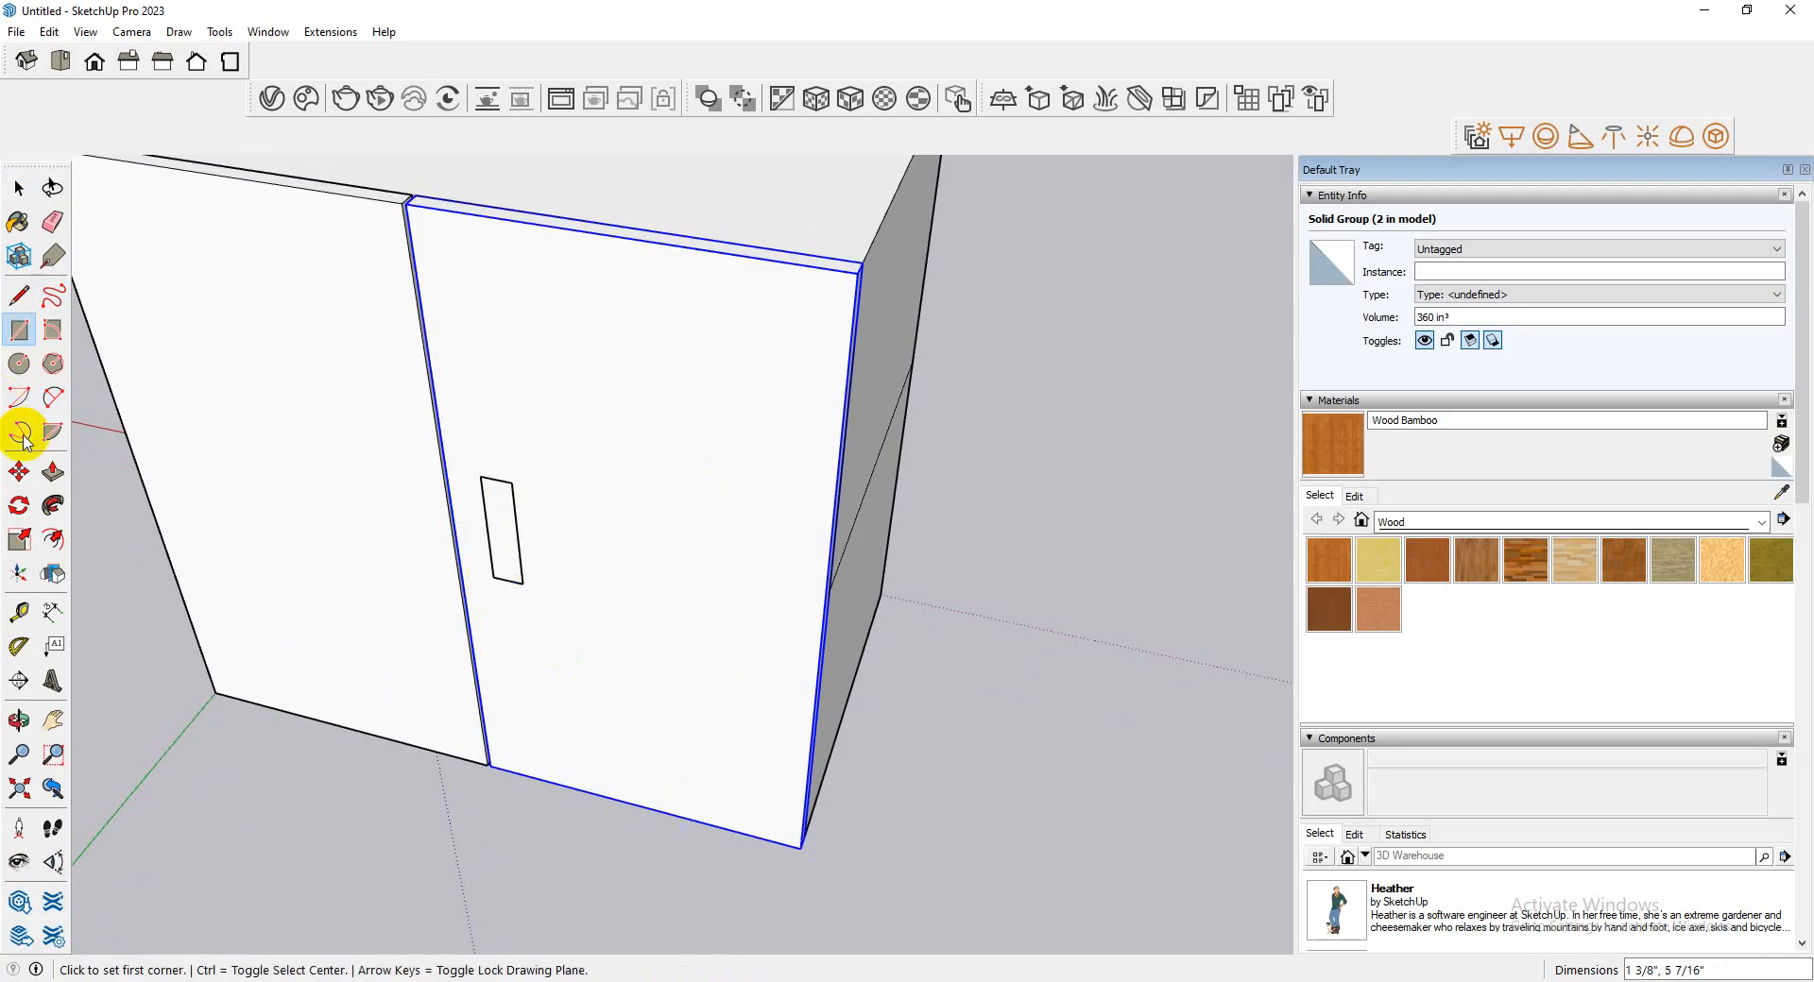
left_click(53, 471)
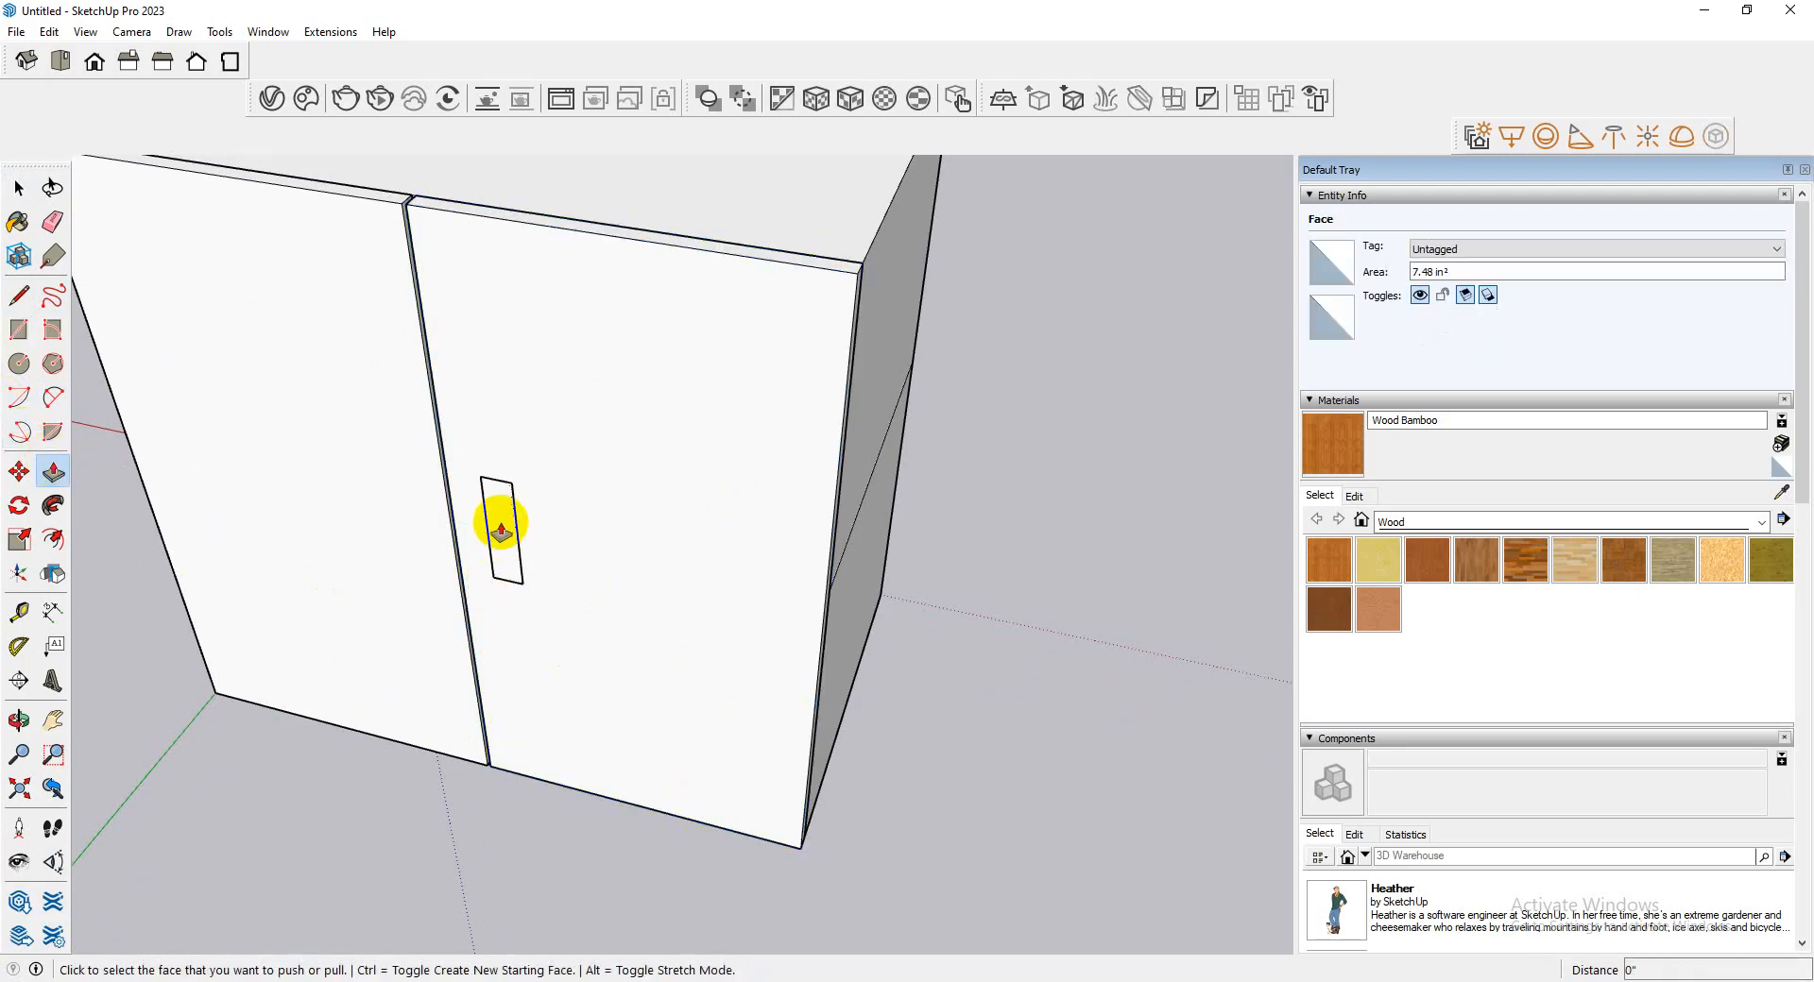
left_click(18, 190)
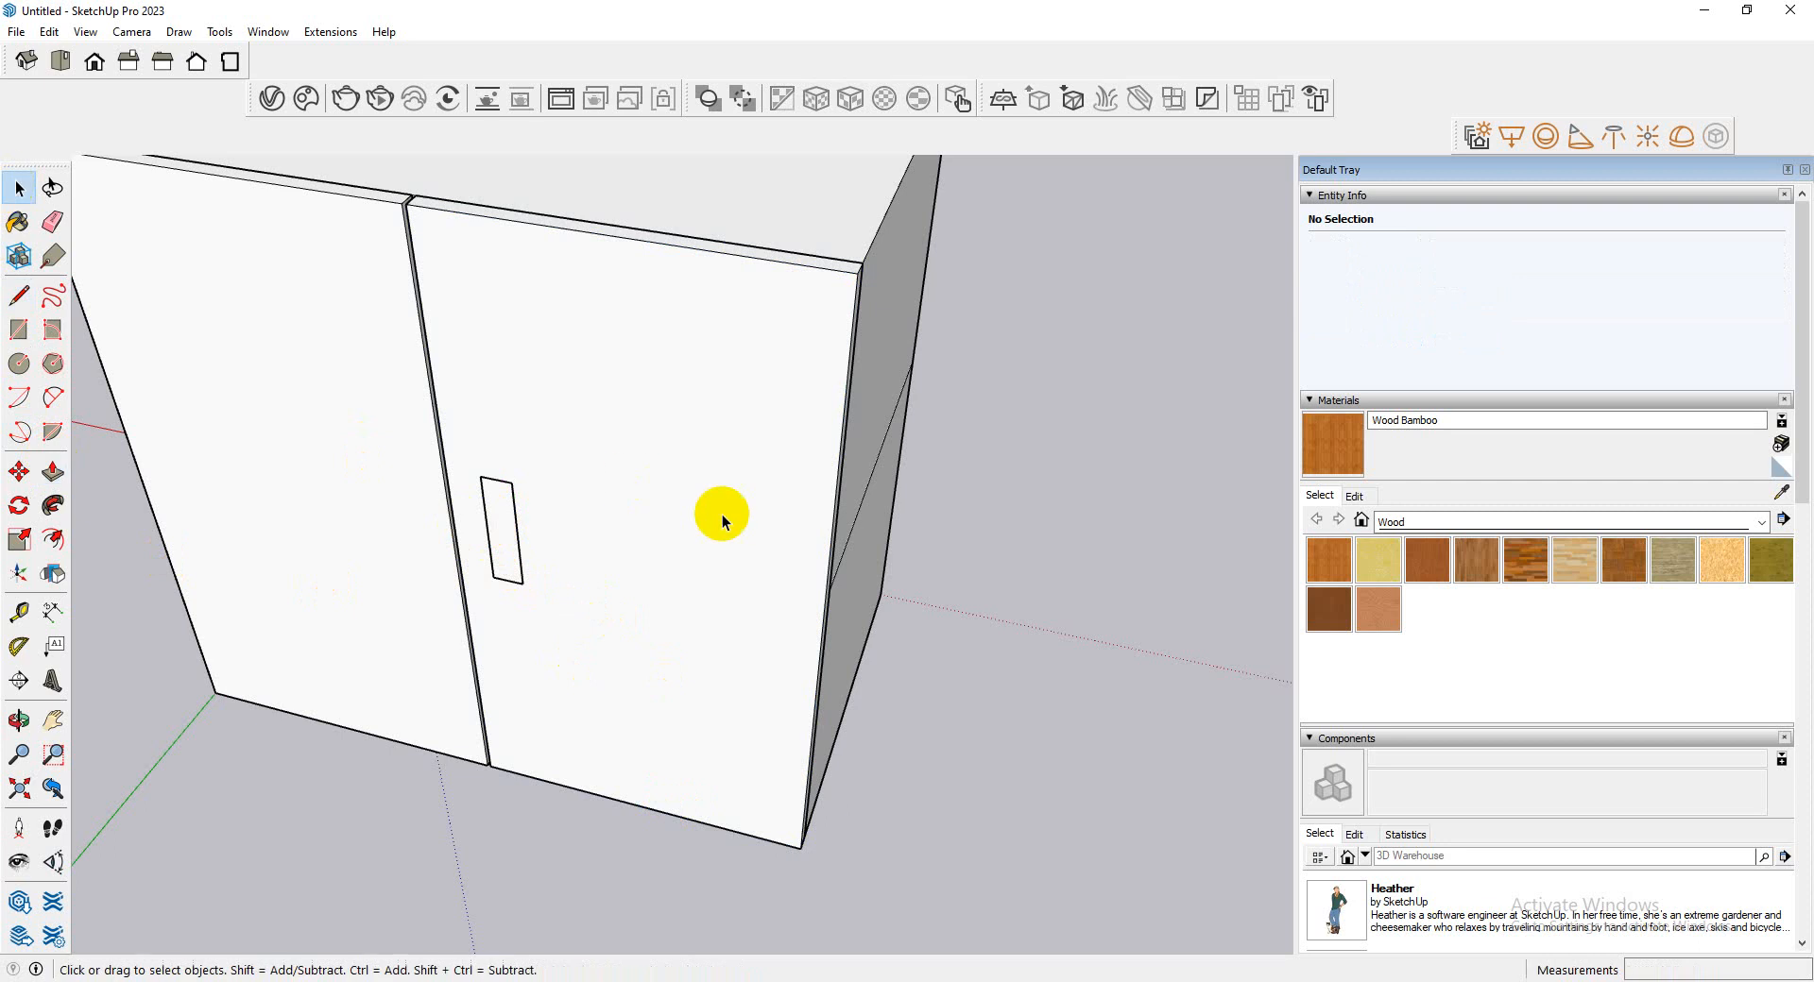
left_click(519, 550)
left_click(518, 551)
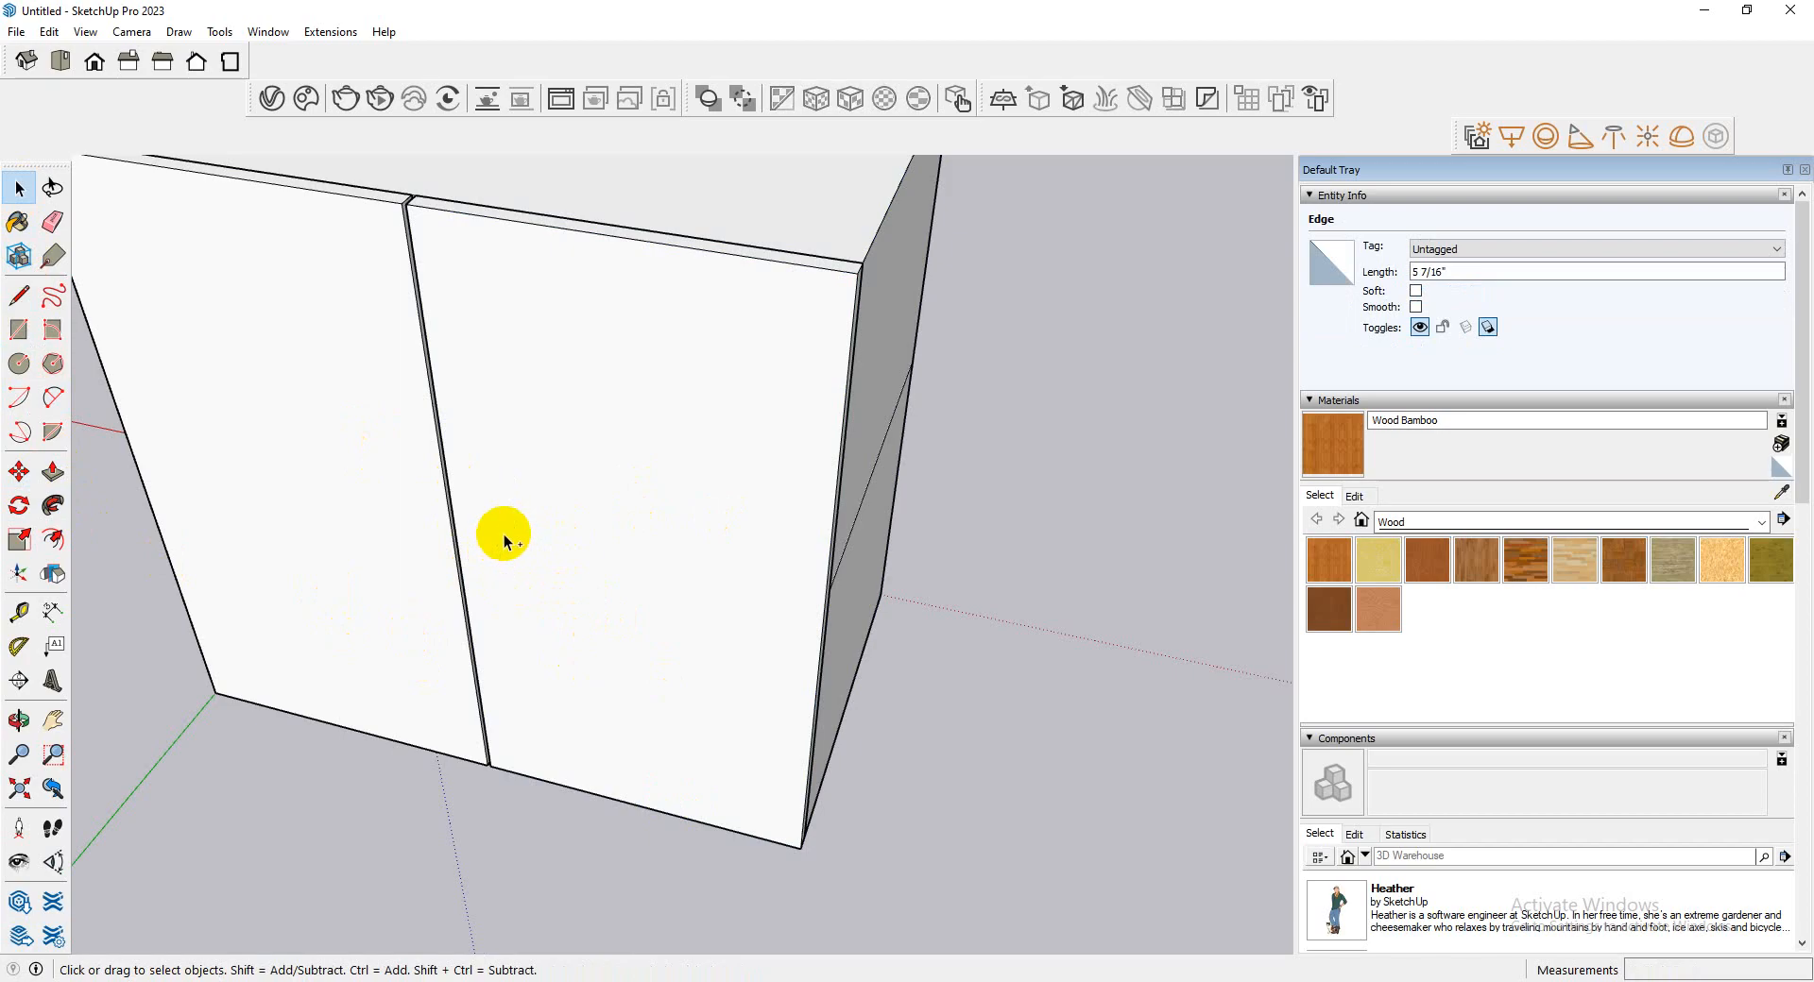
- Draw a small upright rectangle about 13/16" by 2 7/16" on the right door, near its inner edge at mid-height
middle_click_drag(473, 536, 673, 354)
scroll(675, 352, "down", 2)
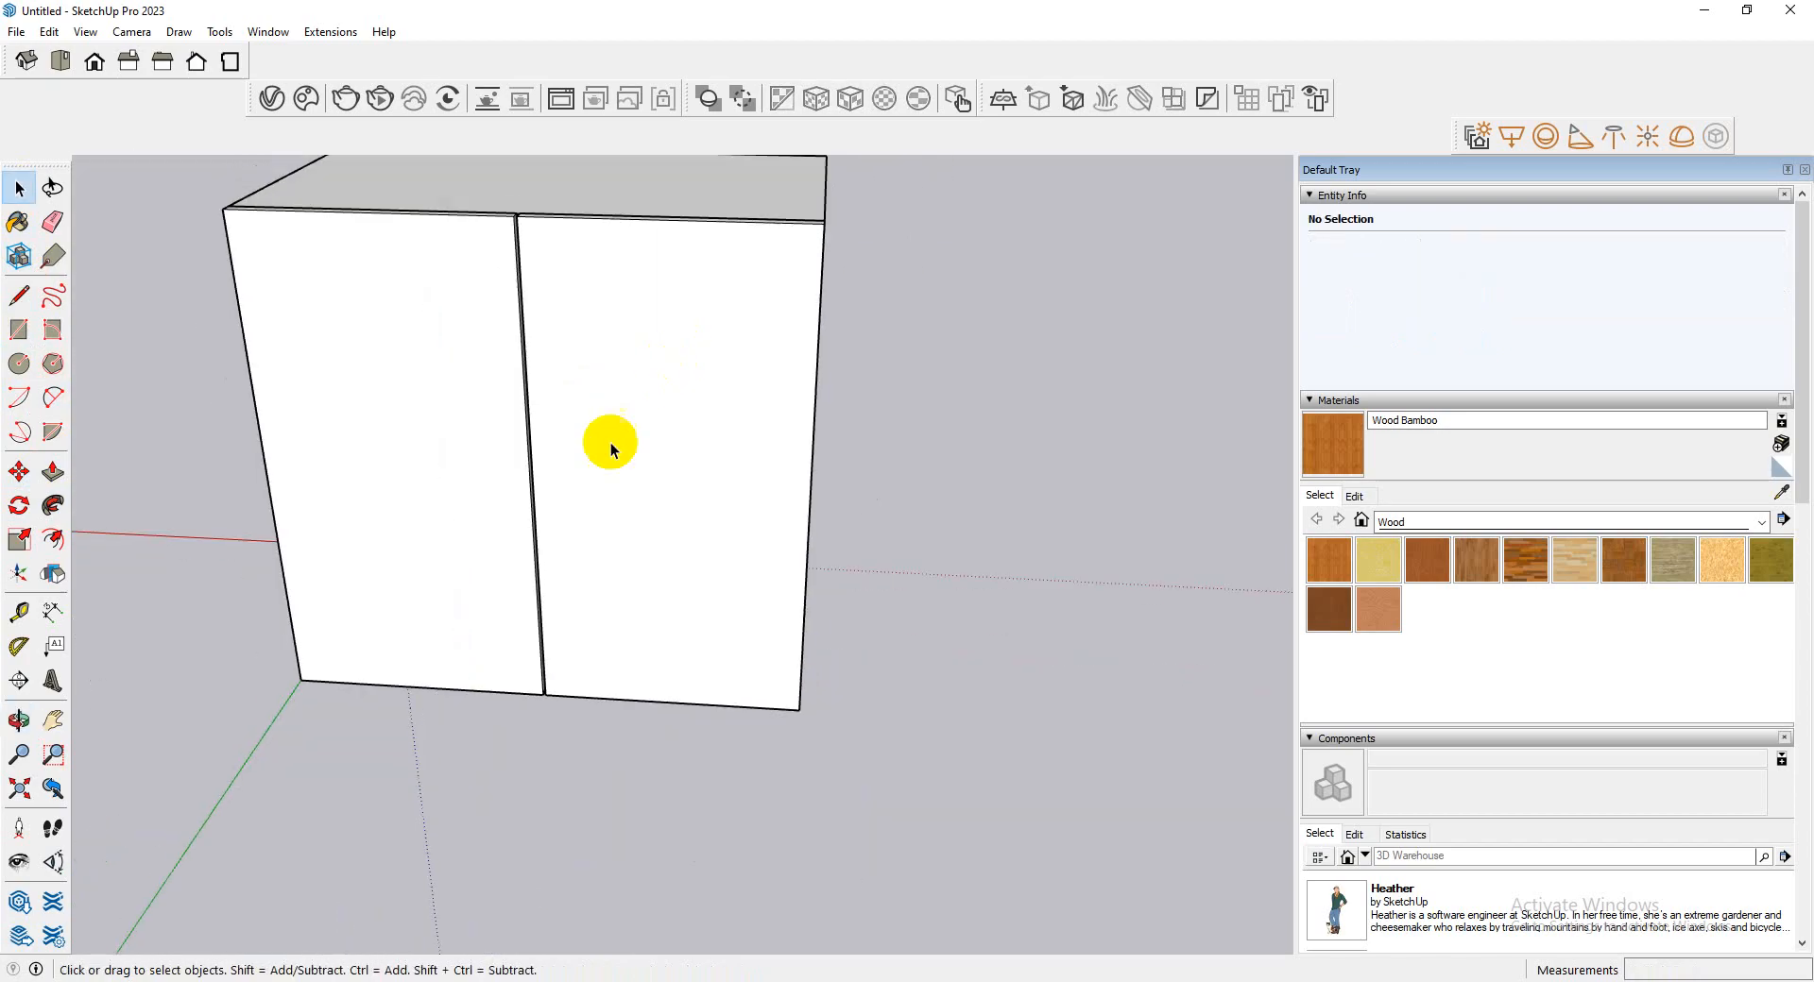
left_click(18, 298)
left_click(19, 329)
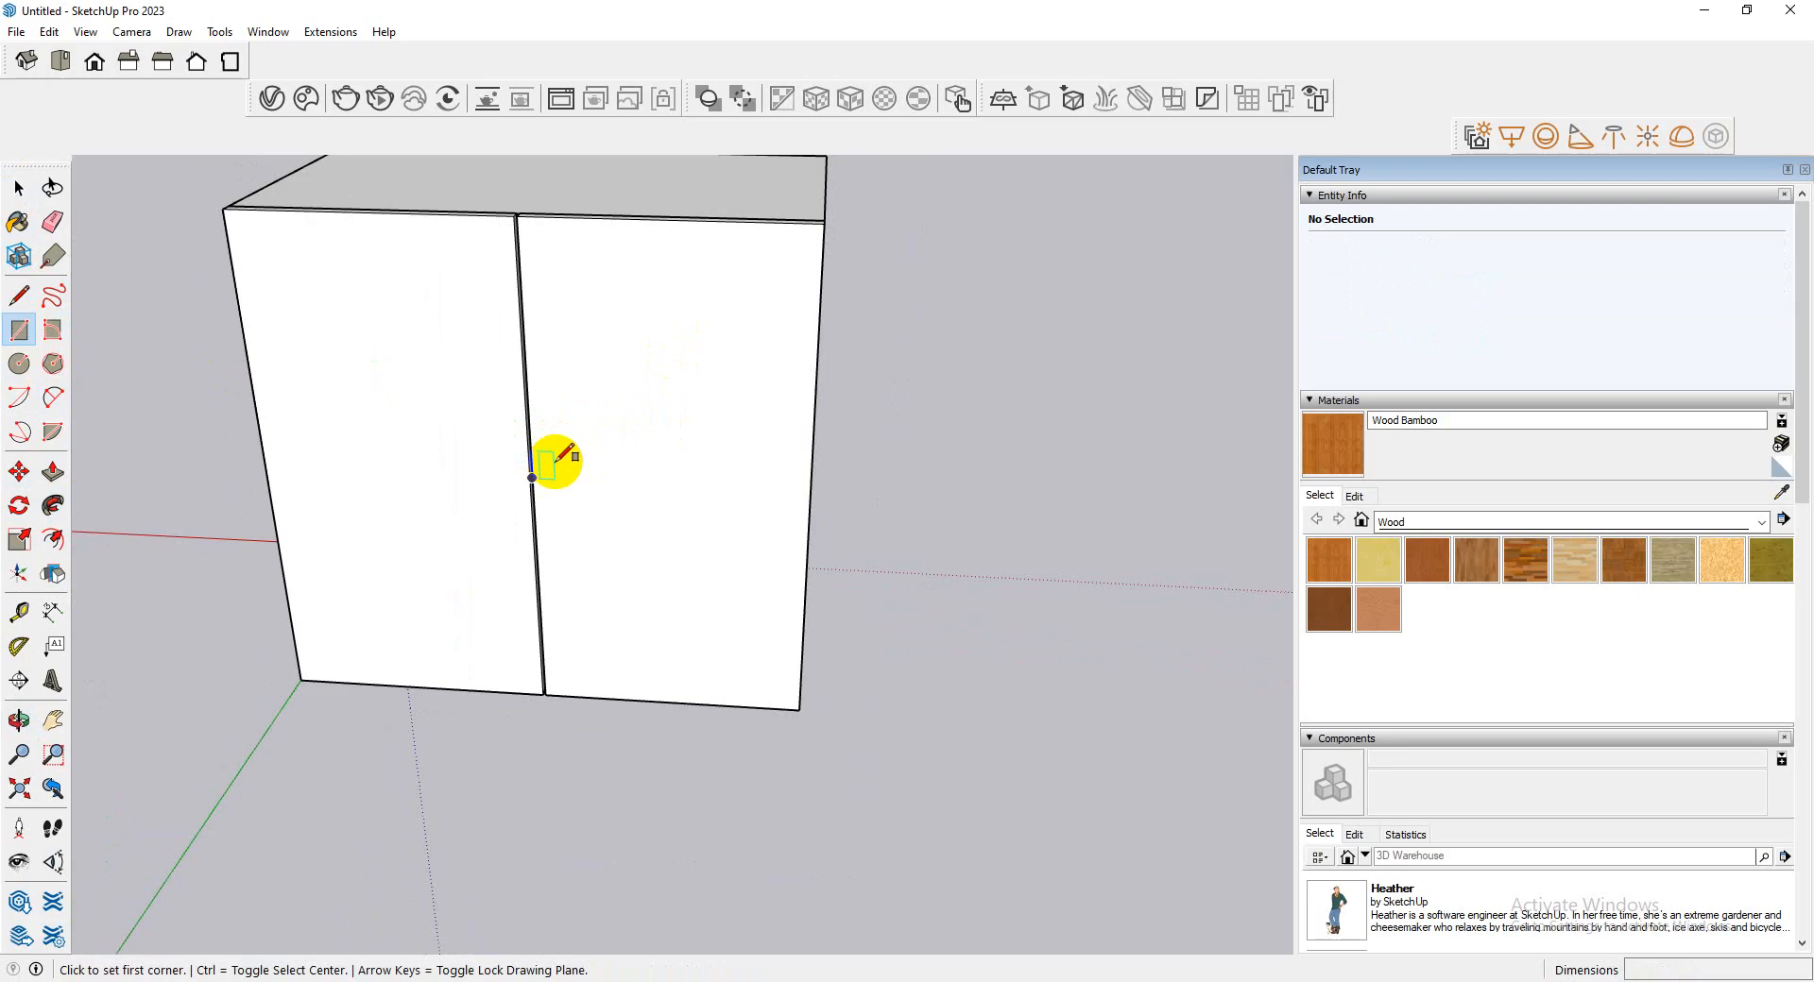
left_click(554, 463)
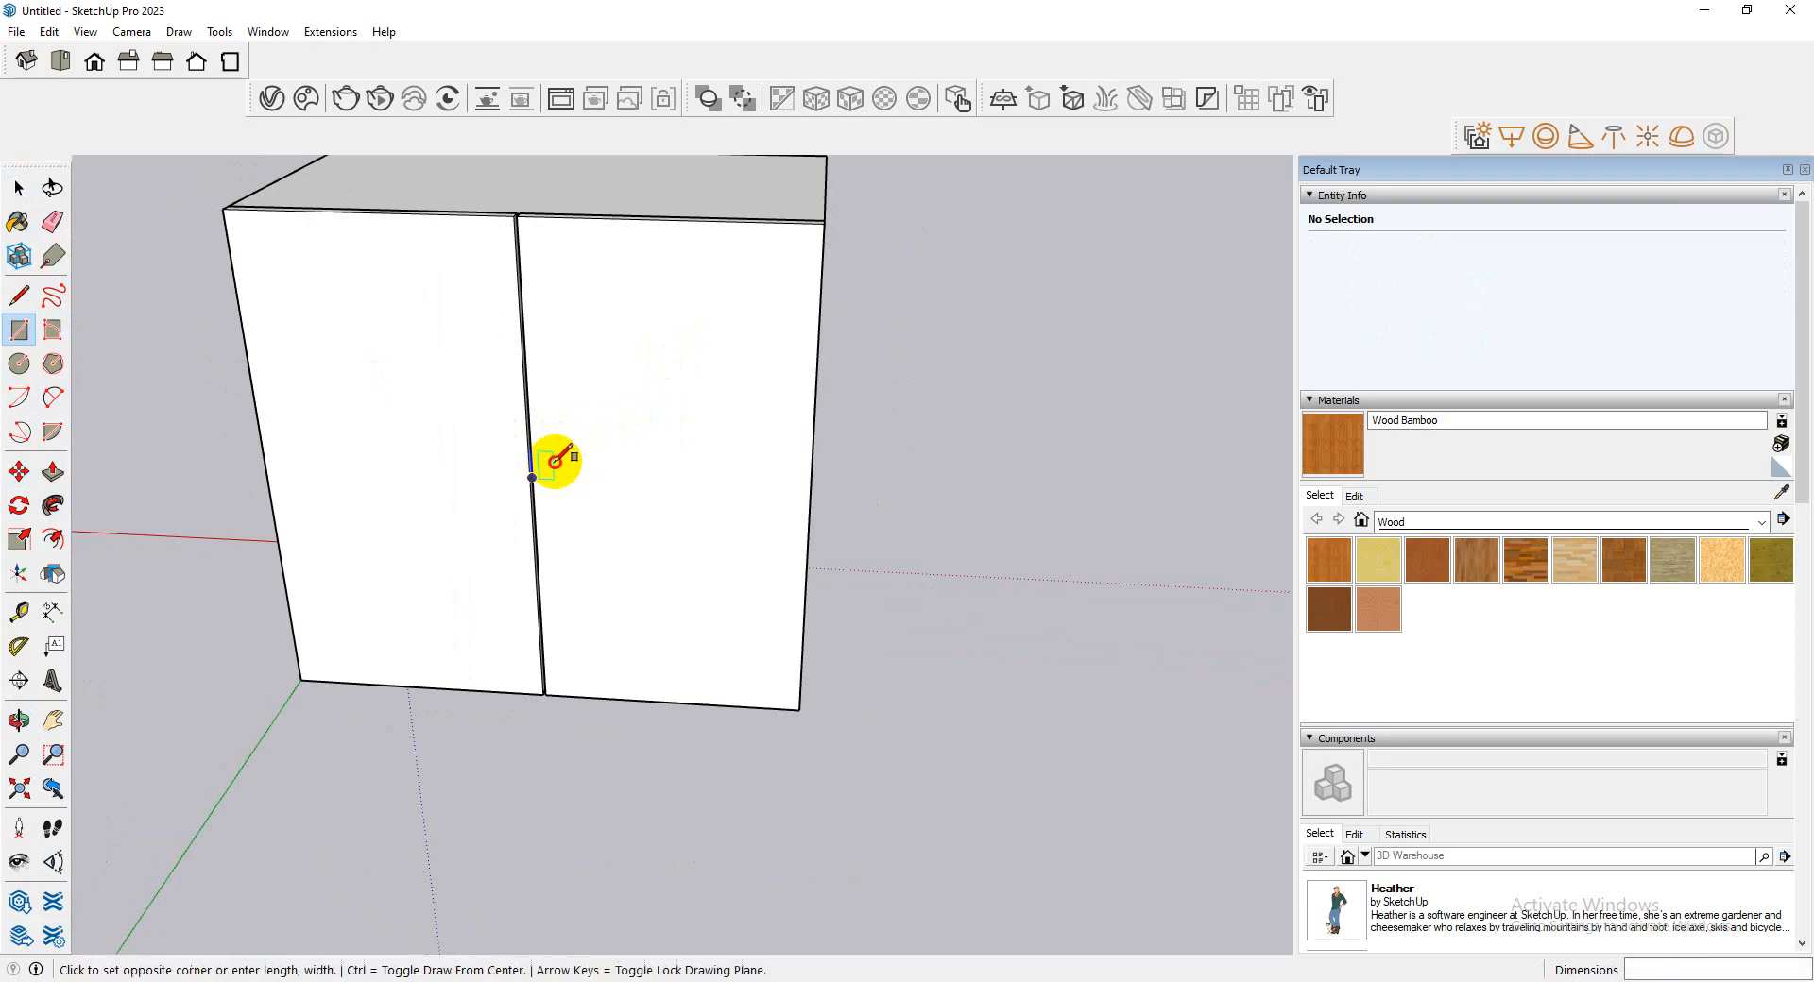
left_click(569, 515)
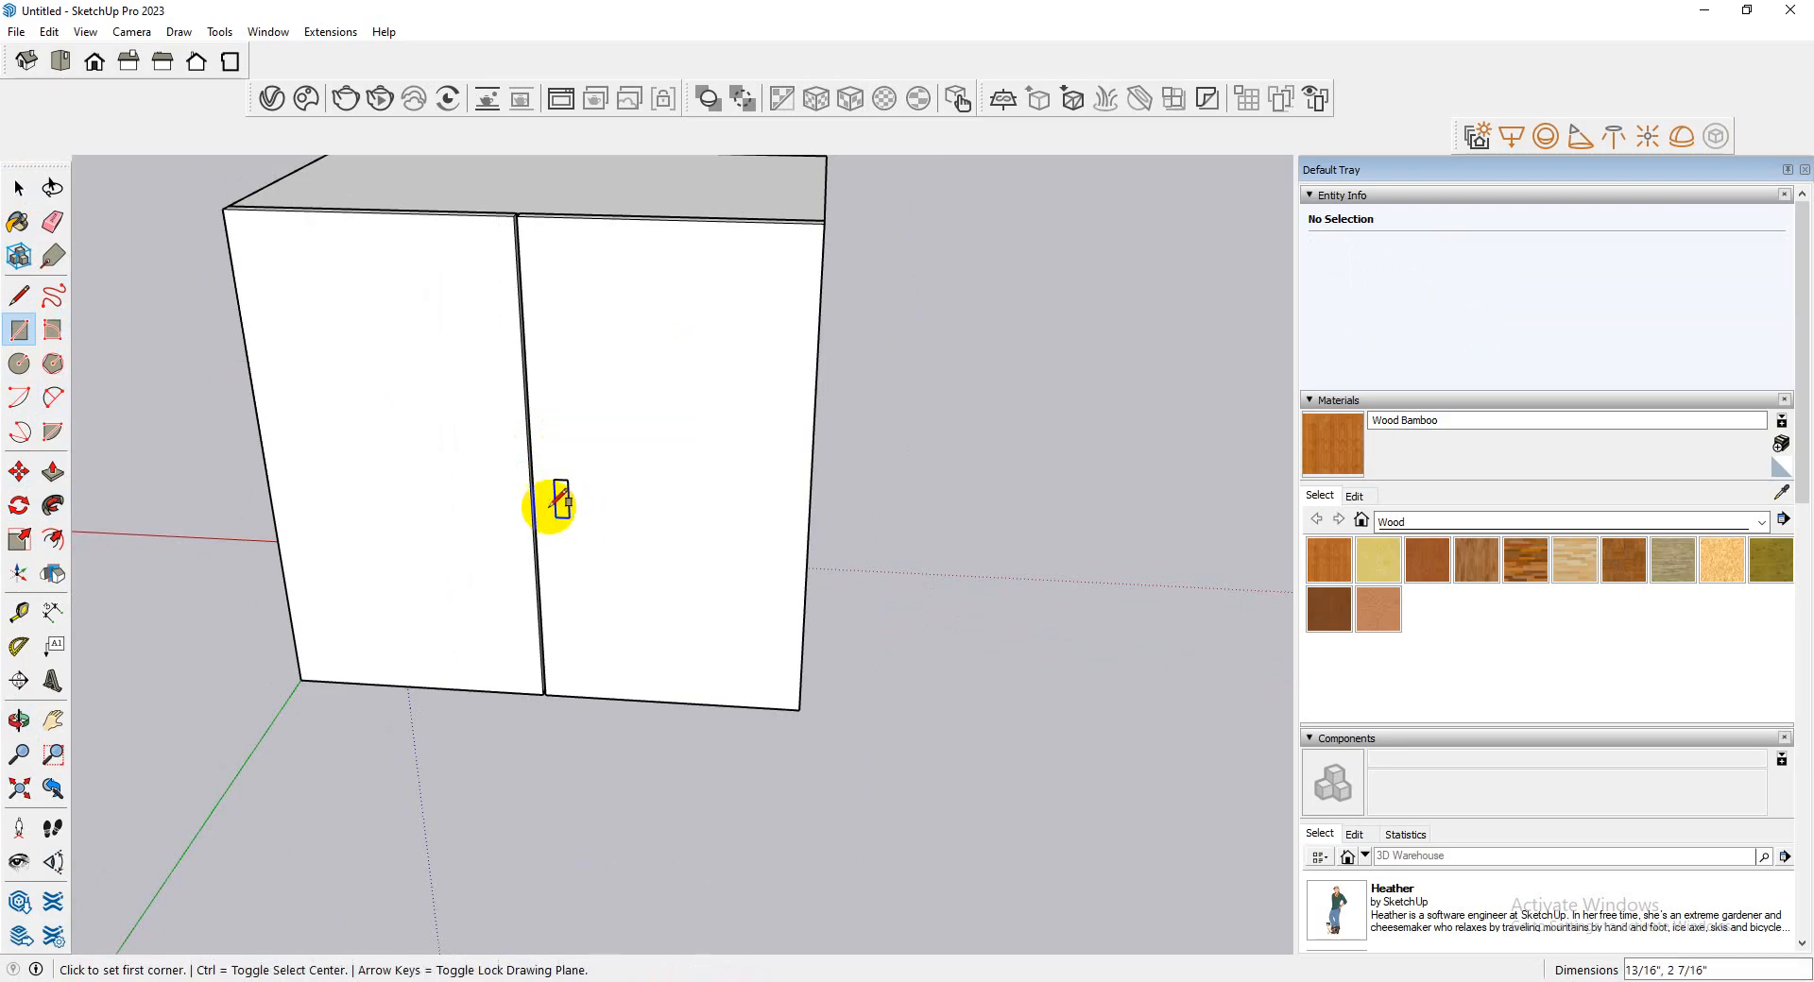
- Push/pull the small rectangle 2 inches outward and push its front face back 1 inch to form a handle block
left_click(53, 471)
scroll(534, 522, "up", 3)
left_click(573, 513)
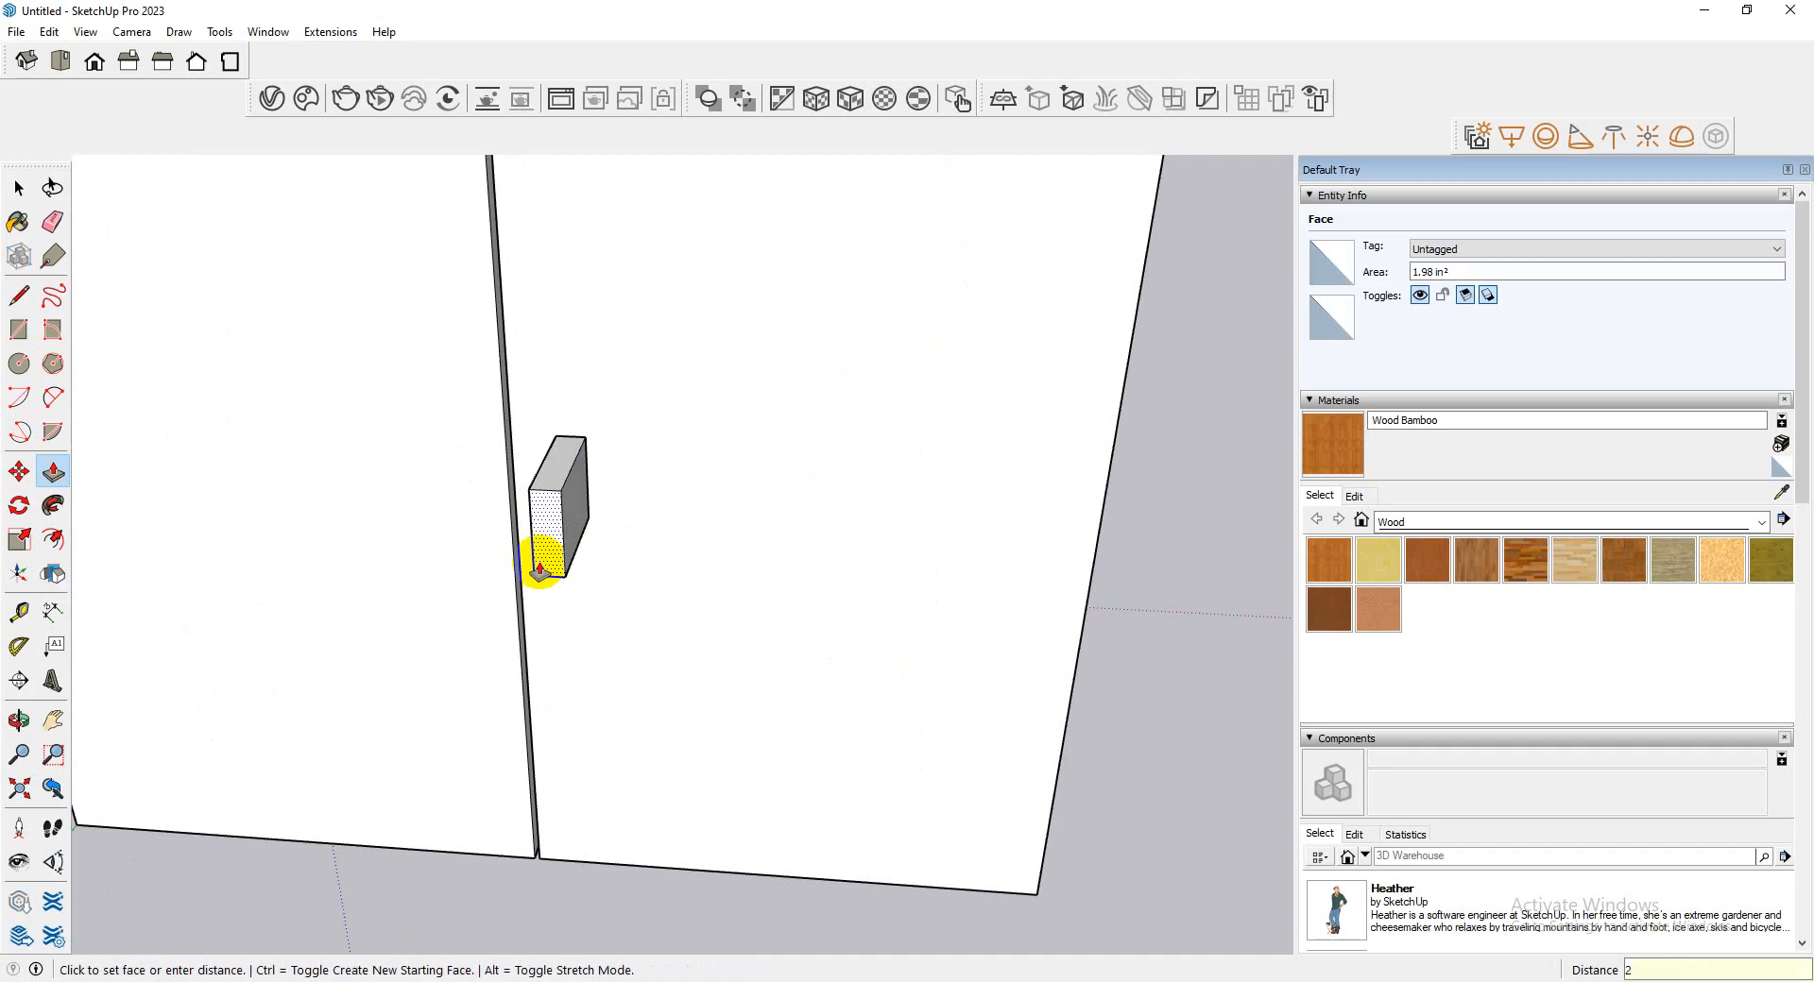
key("Return")
middle_click_drag(539, 559, 170, 420)
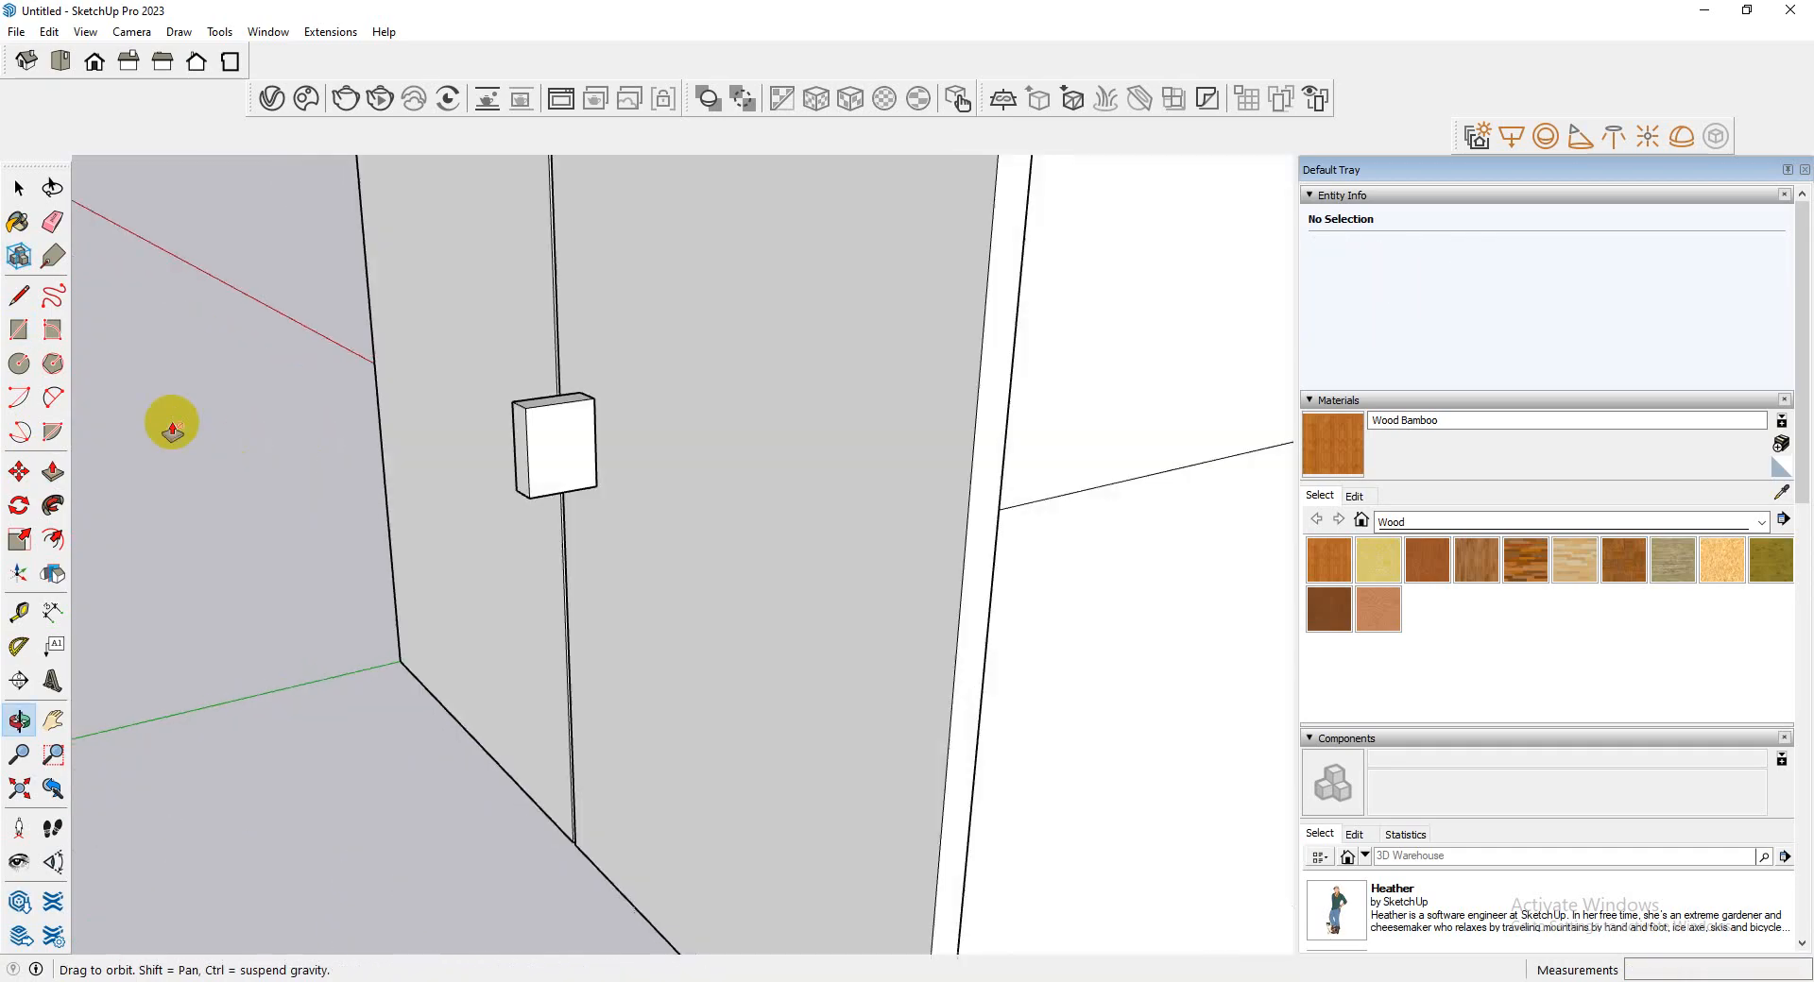
left_click(522, 482)
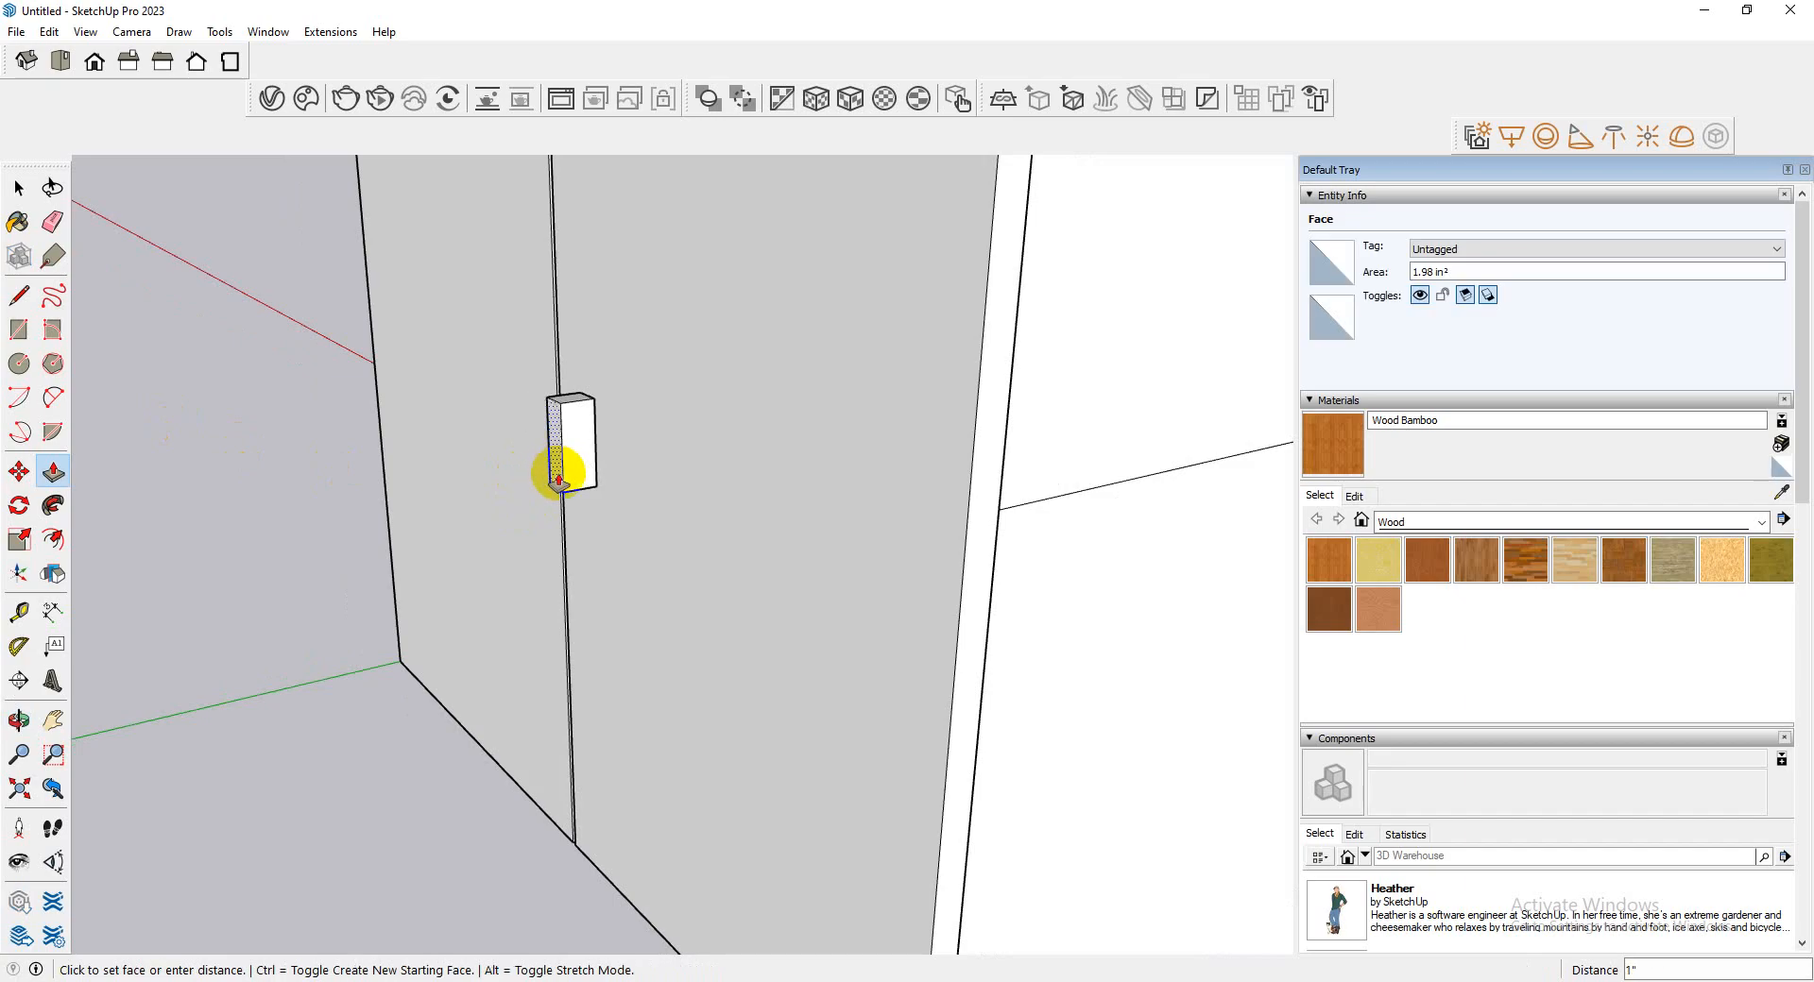
- Offset the outline of the handle block's side face inward by about 1/8 inch
left_click(52, 538)
left_click(588, 441)
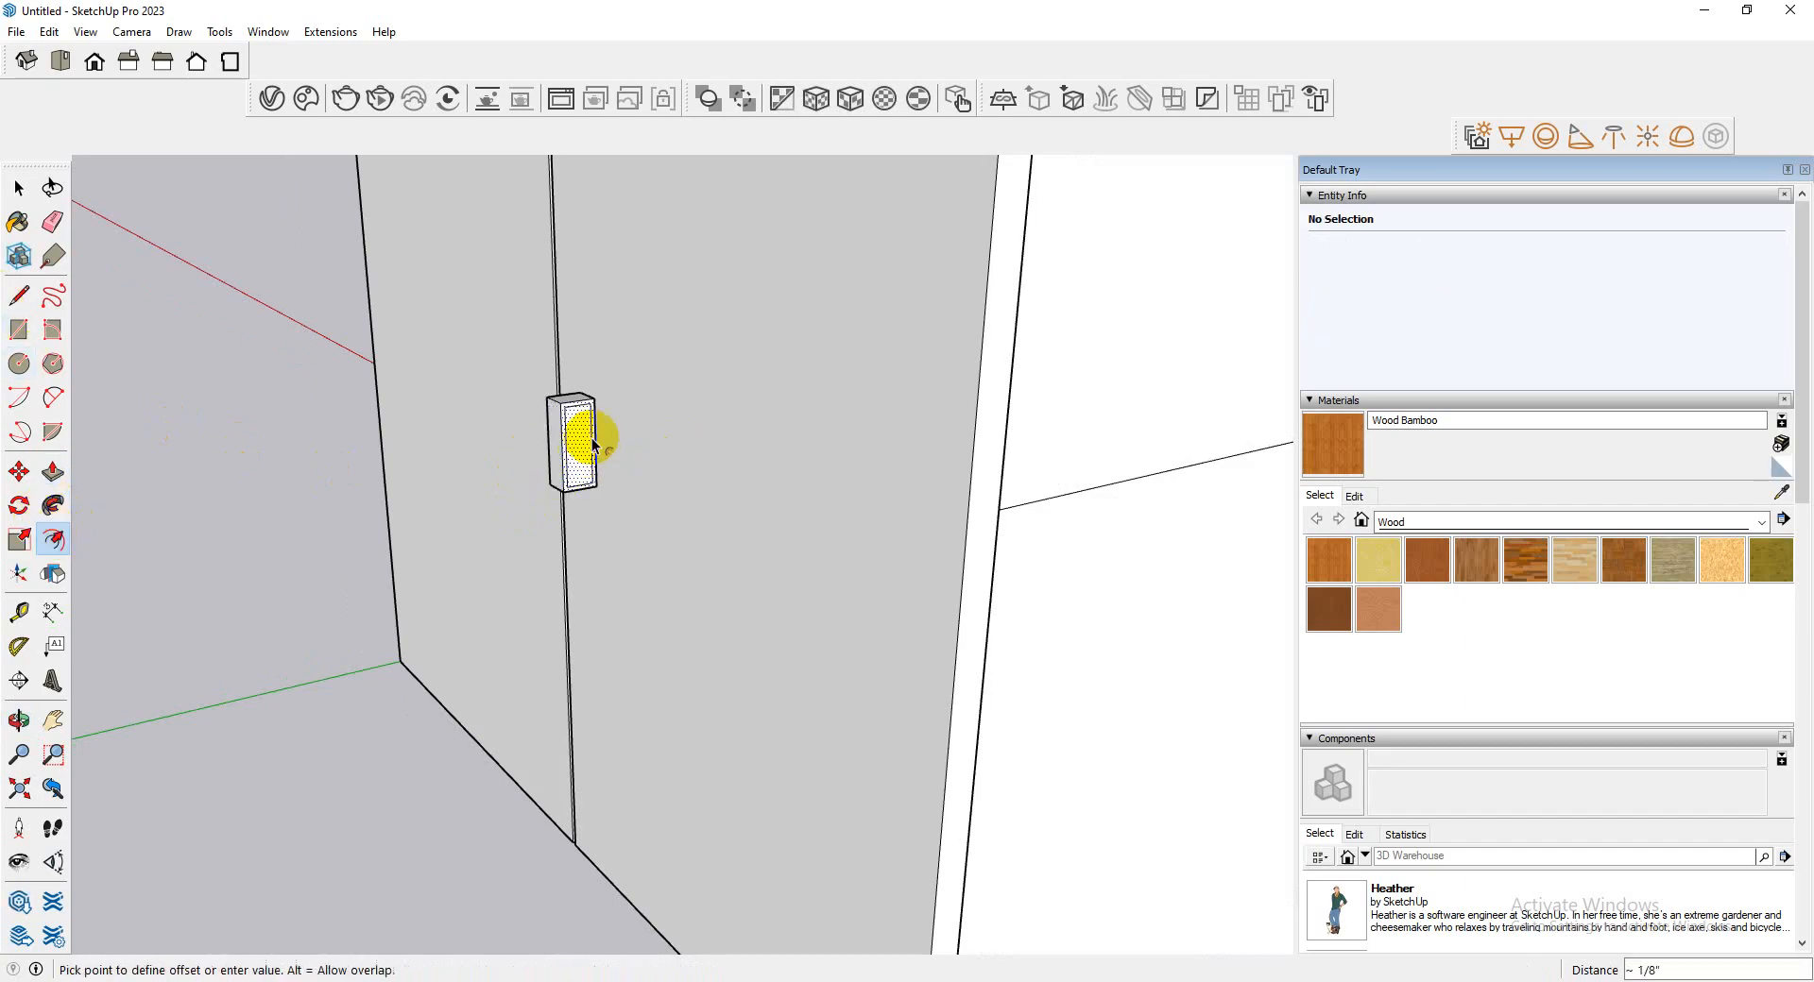
left_click(610, 455)
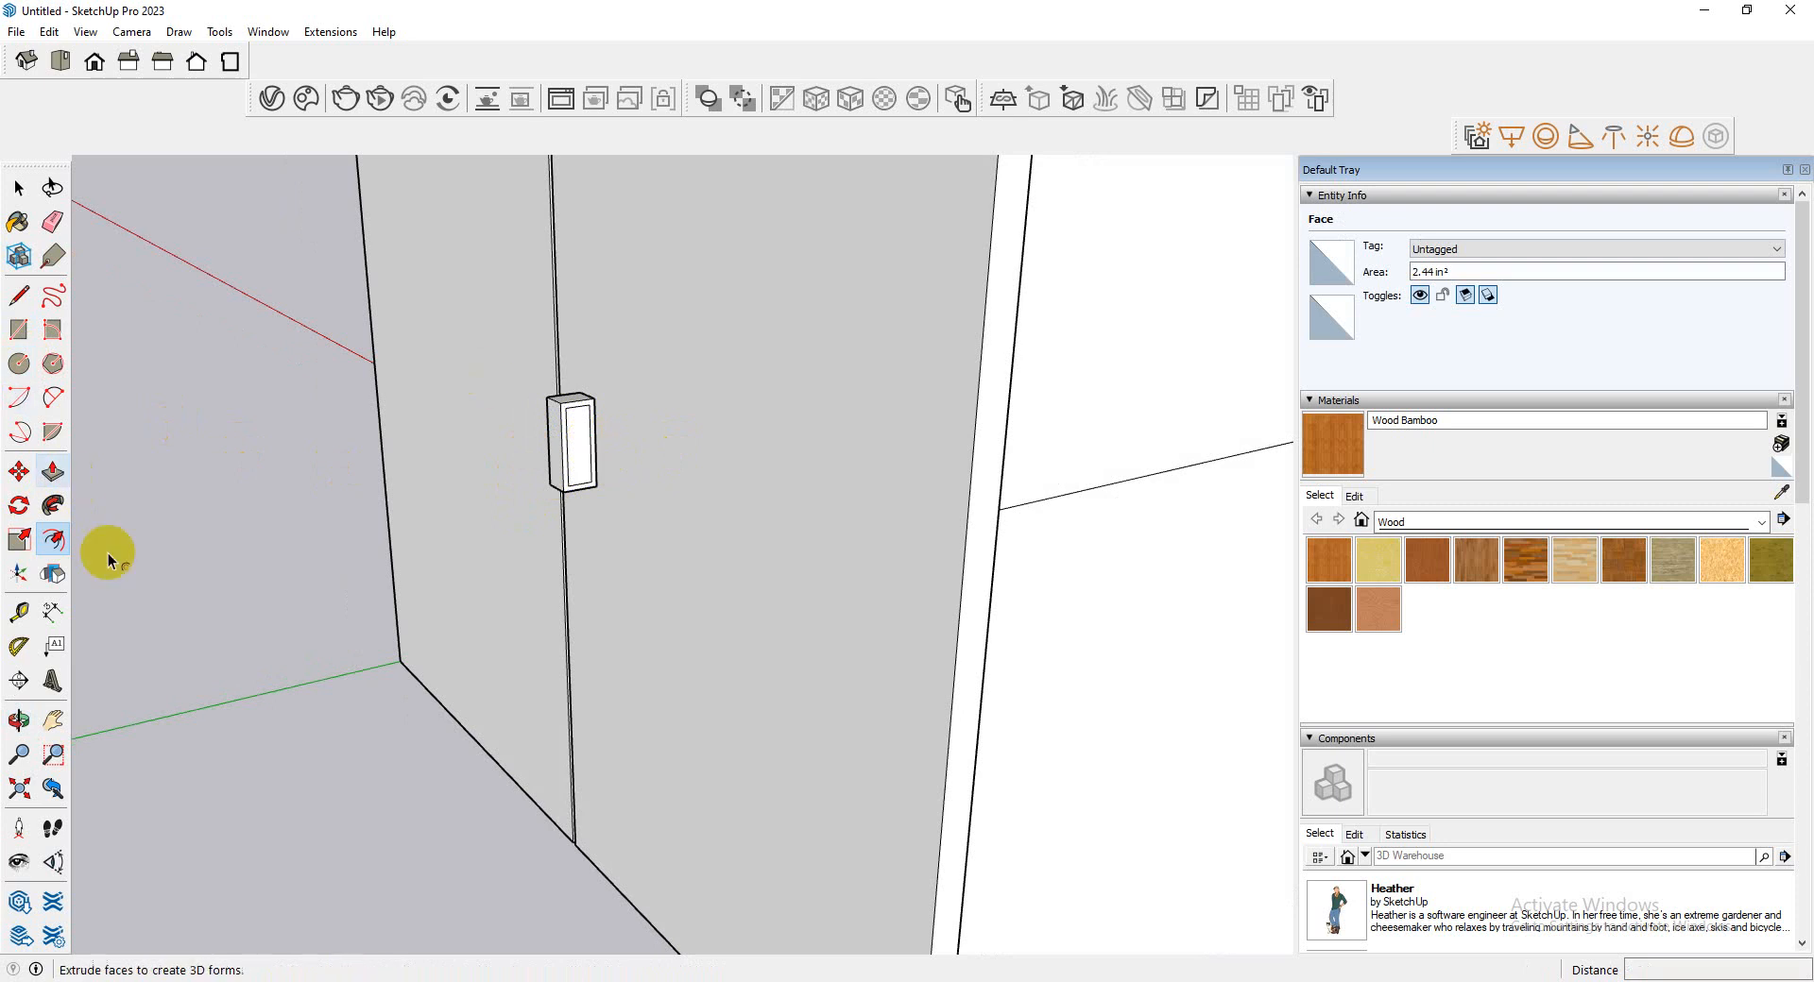
- Push the offset face 13/16 inch through the handle and remove the roughly 1/8 inch strip against the door
left_click(53, 471)
left_click(570, 437)
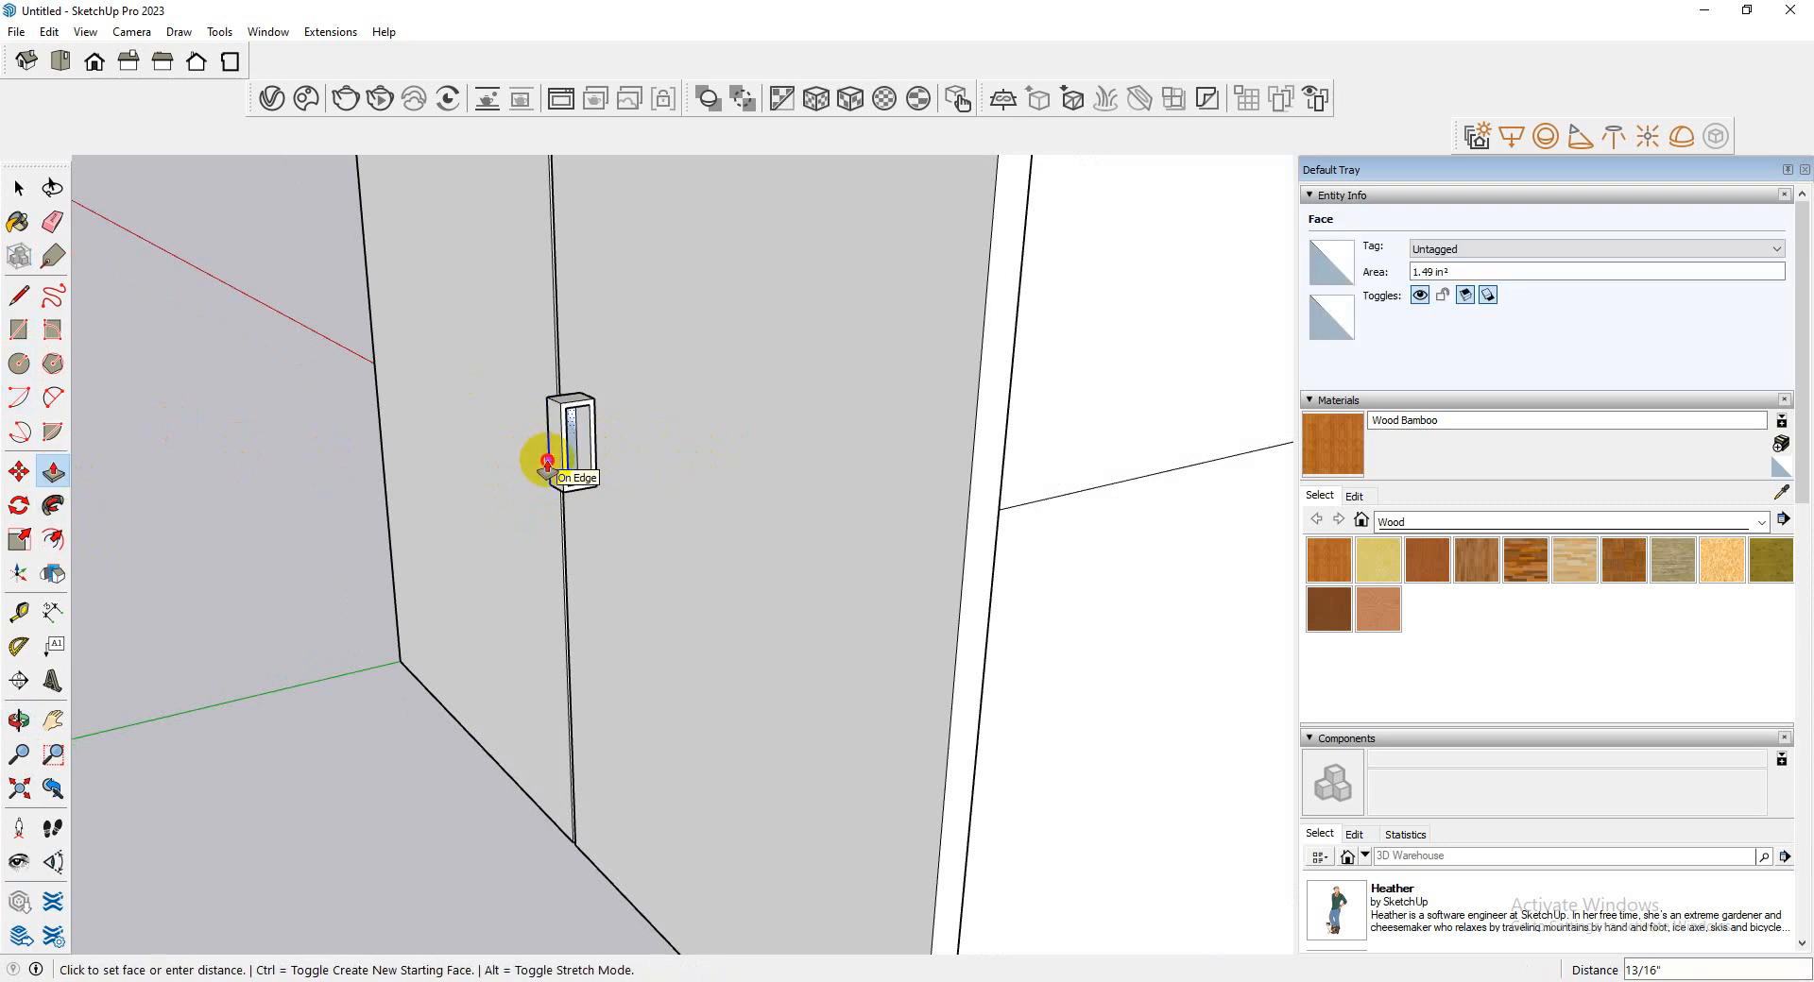
left_click(548, 463)
left_click(588, 461)
left_click(598, 458)
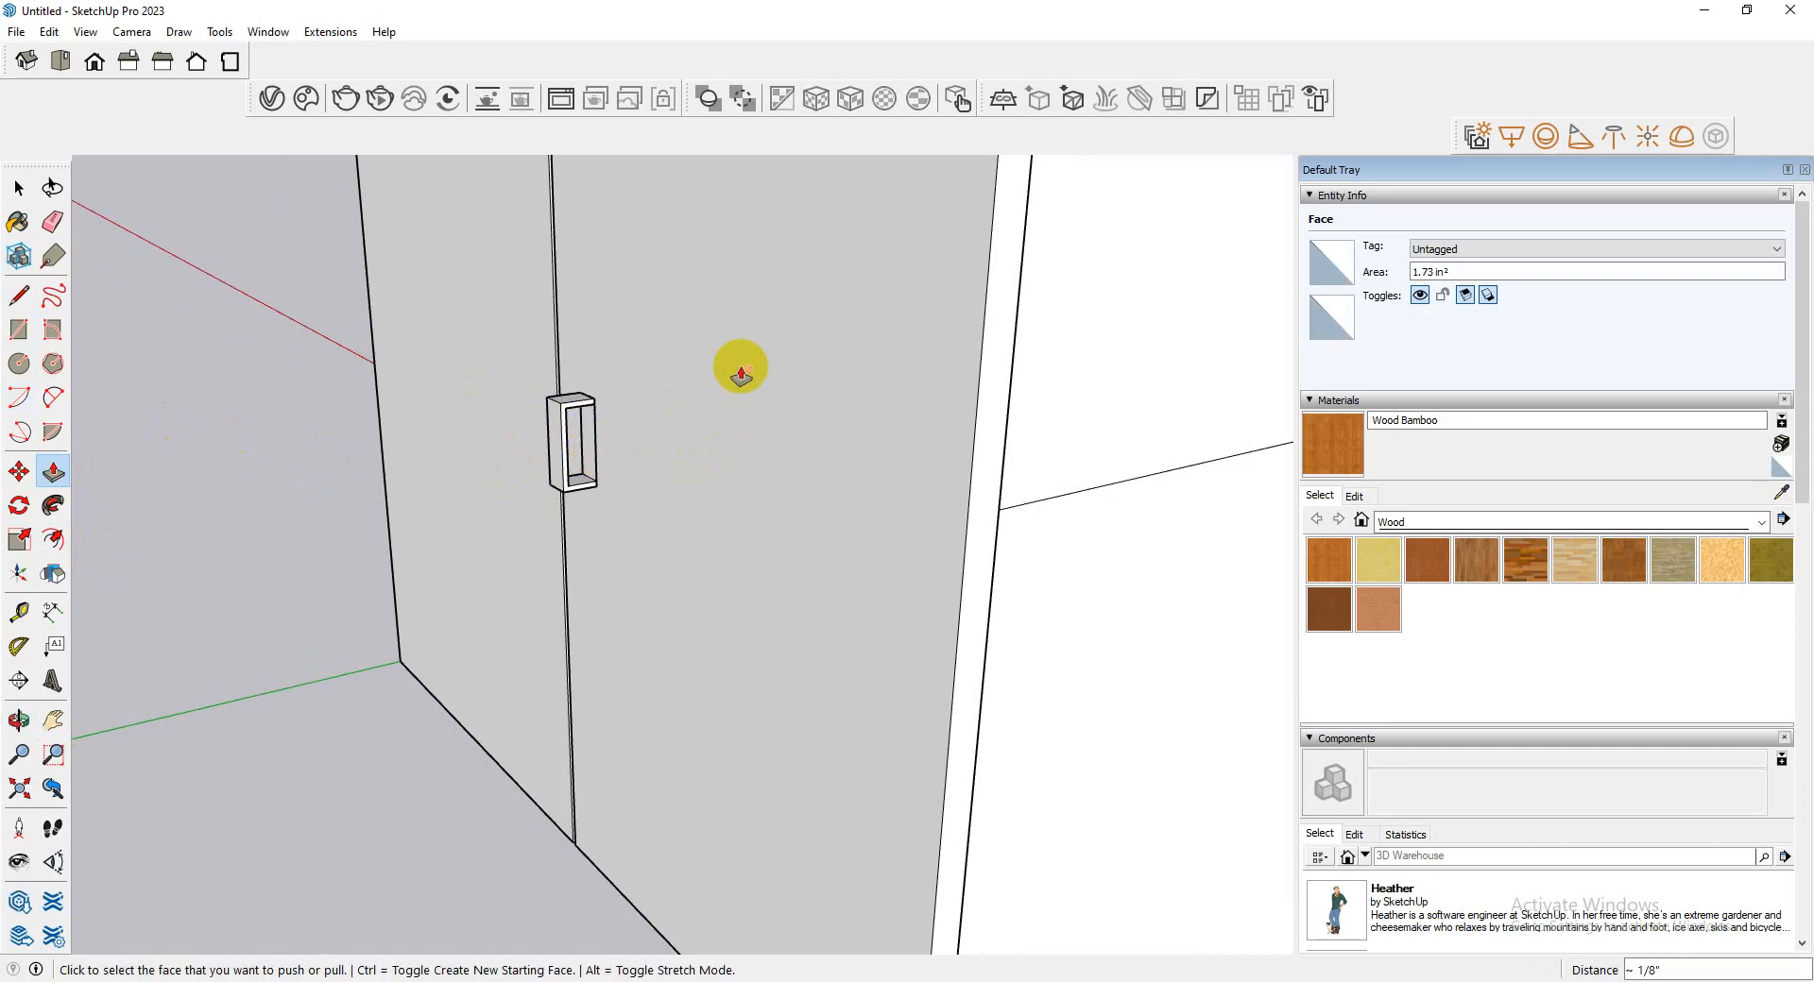
- Select only the handle's geometry, excluding the cabinet and door groups, and make it a separate group
left_click(18, 188)
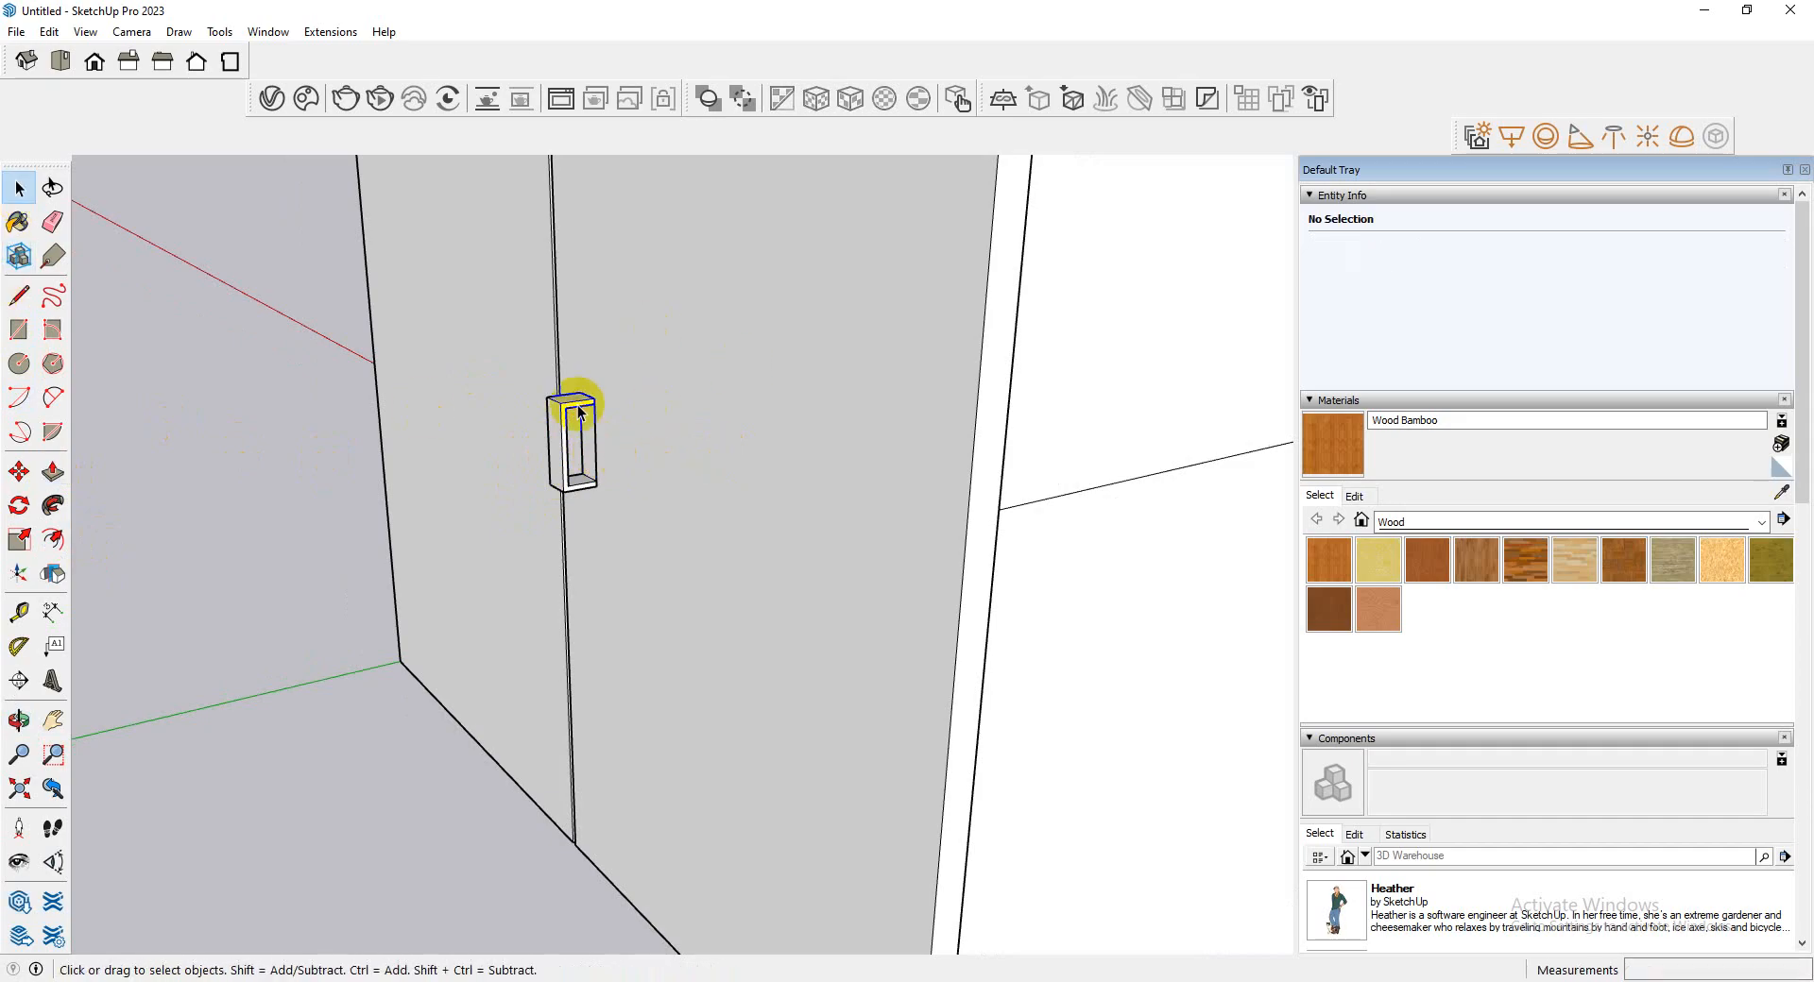
left_click(980, 514)
middle_click_drag(585, 424, 571, 369)
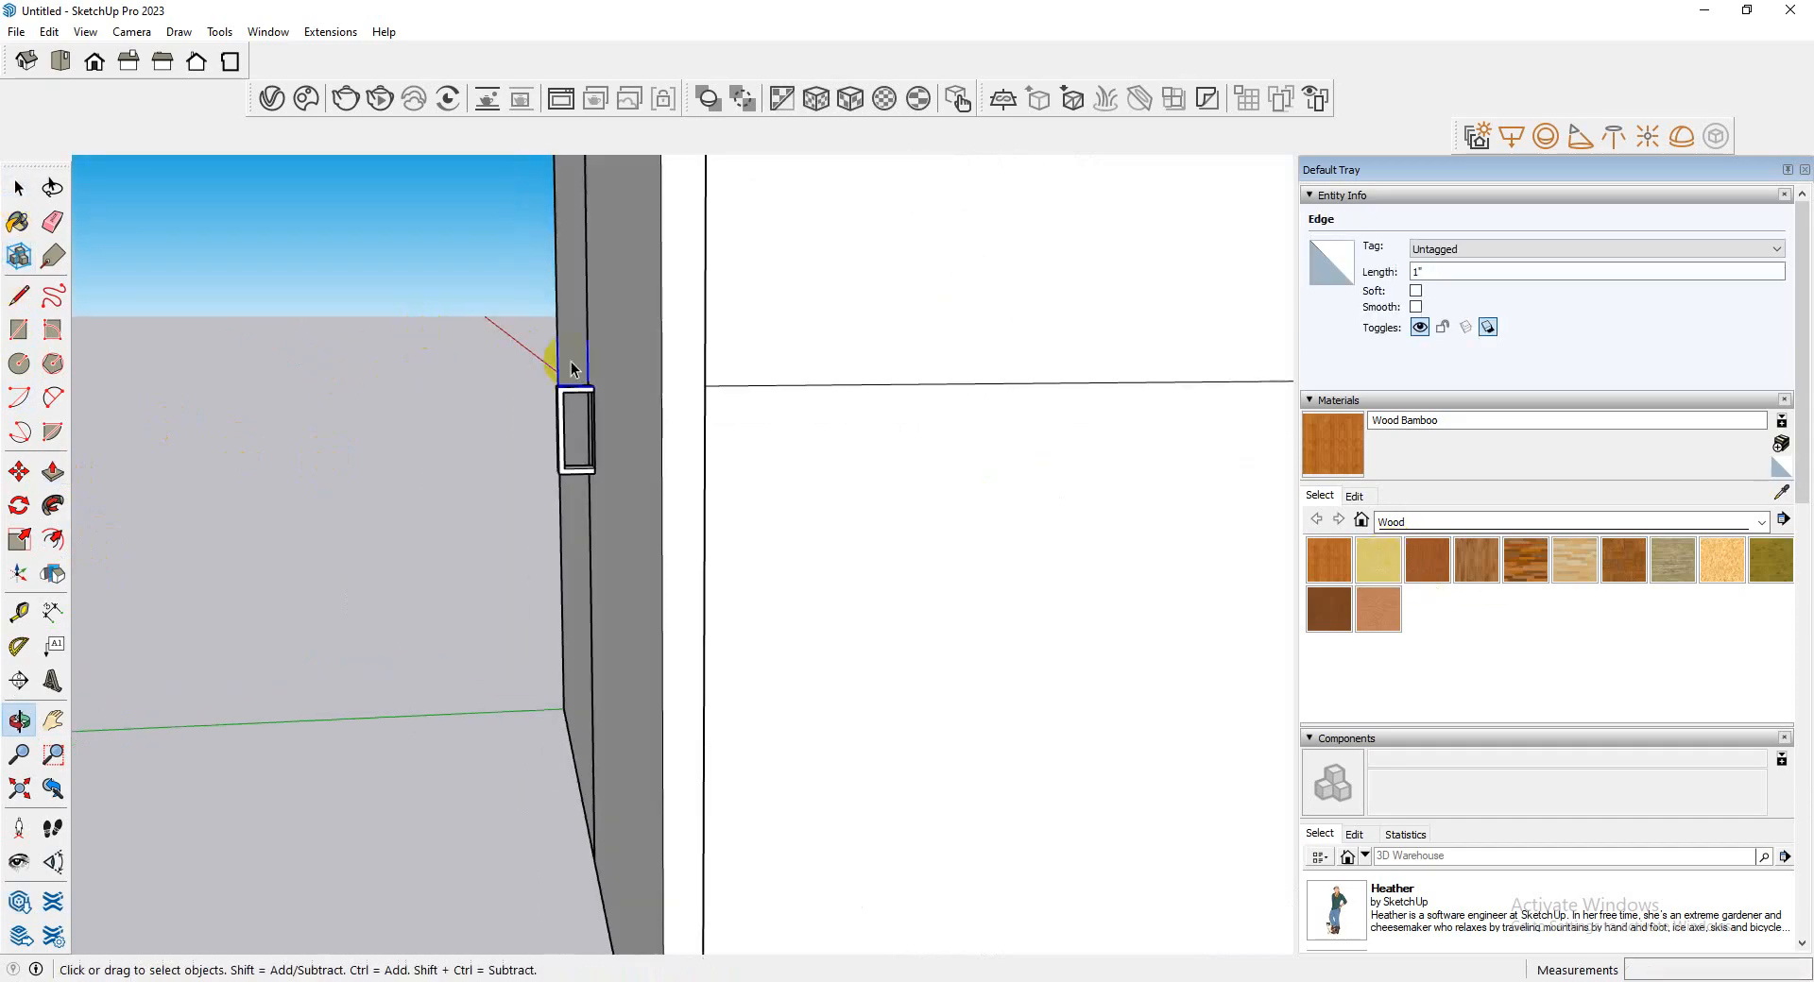
scroll(572, 373, "down", 3)
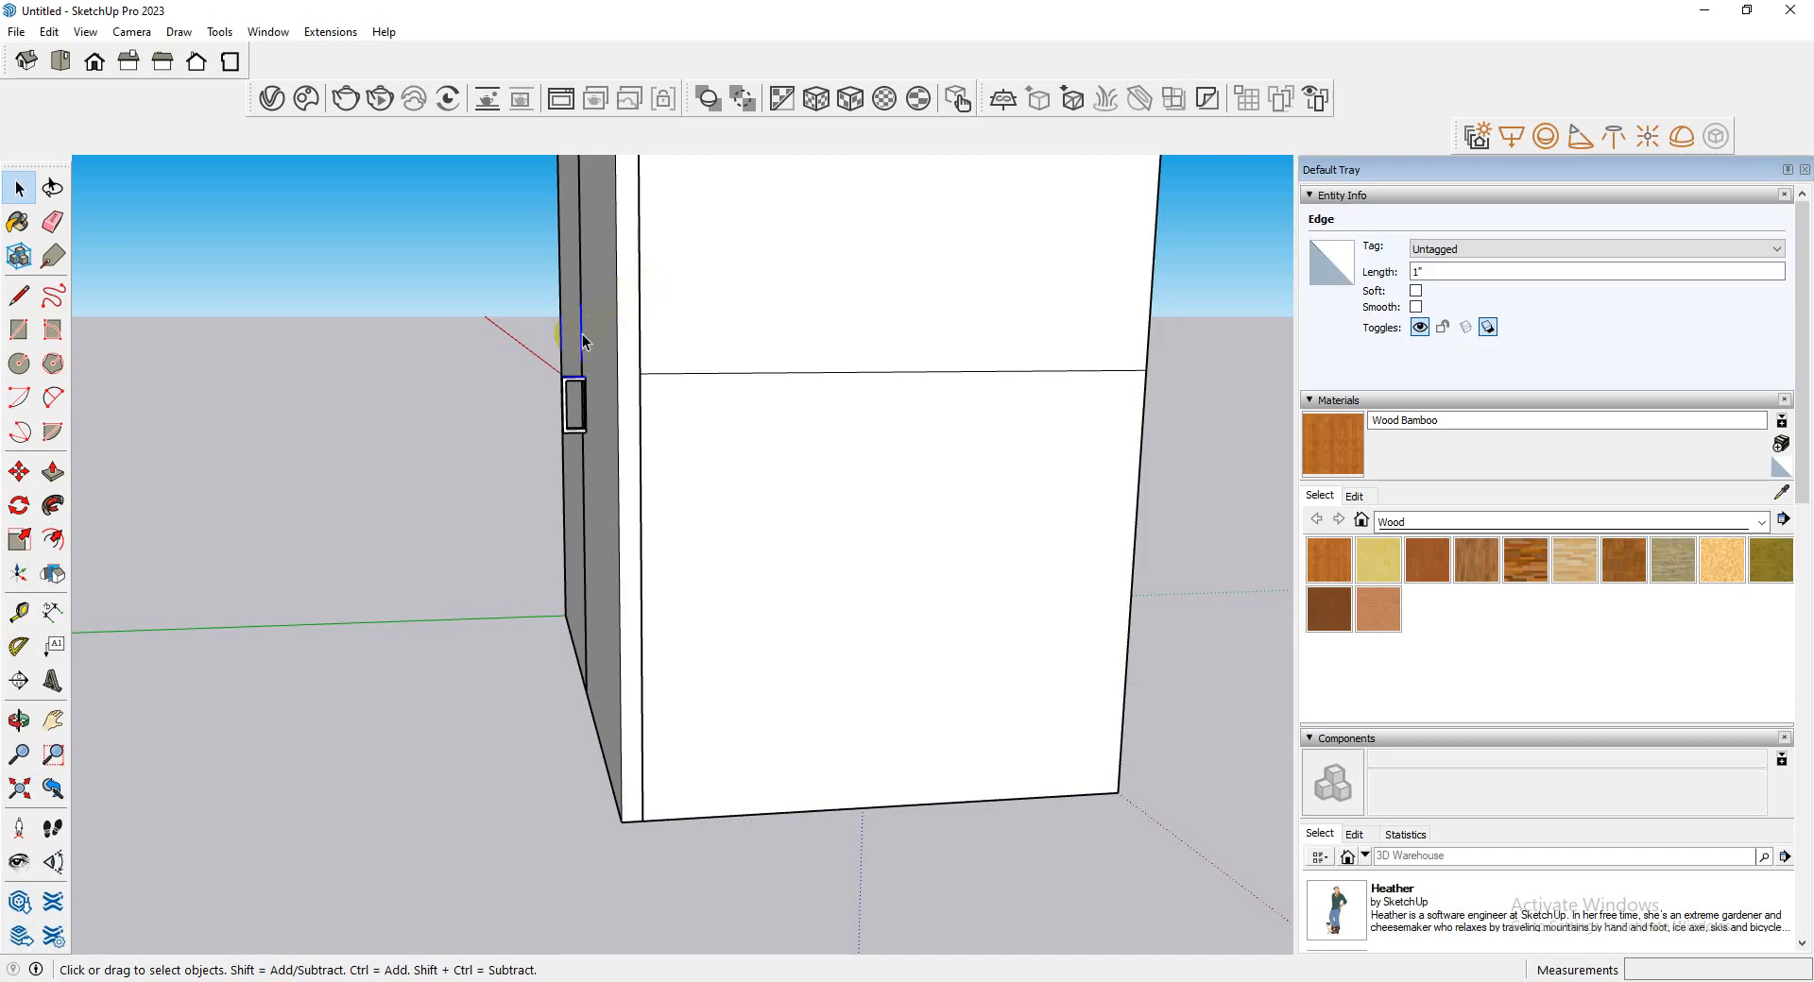
scroll(583, 341, "down", 5)
left_click_drag(891, 247, 239, 842)
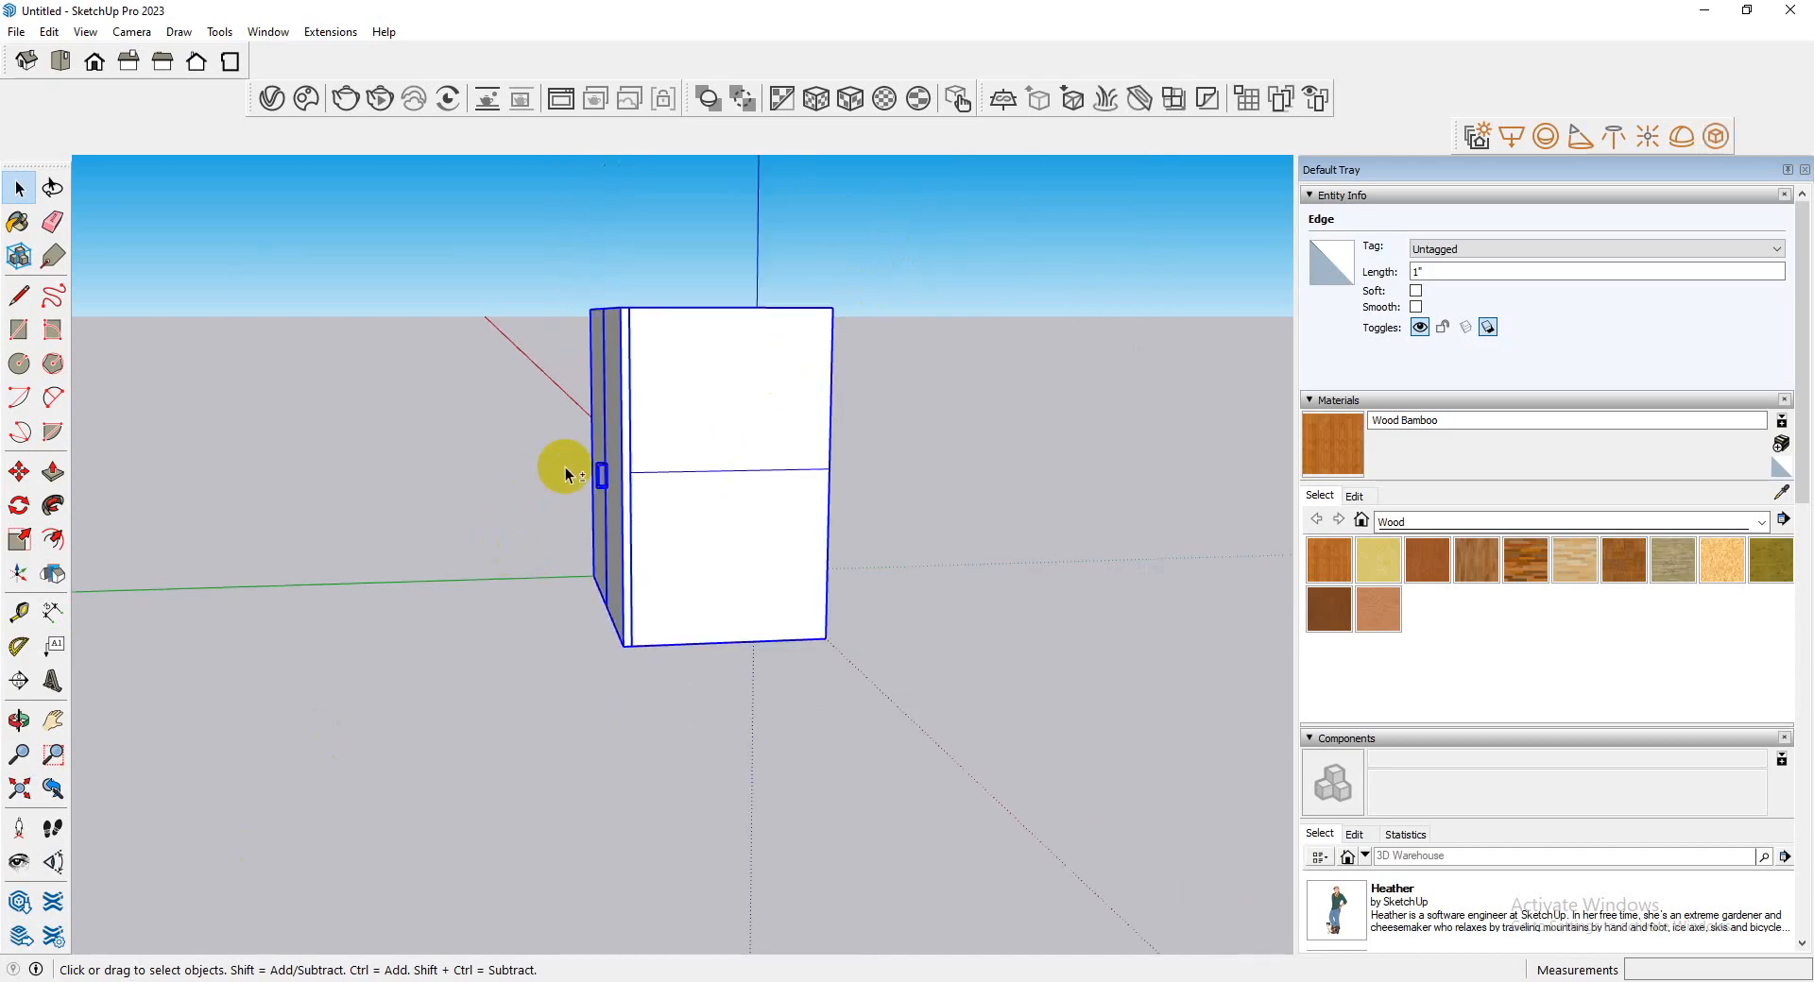
scroll(578, 460, "up", 1)
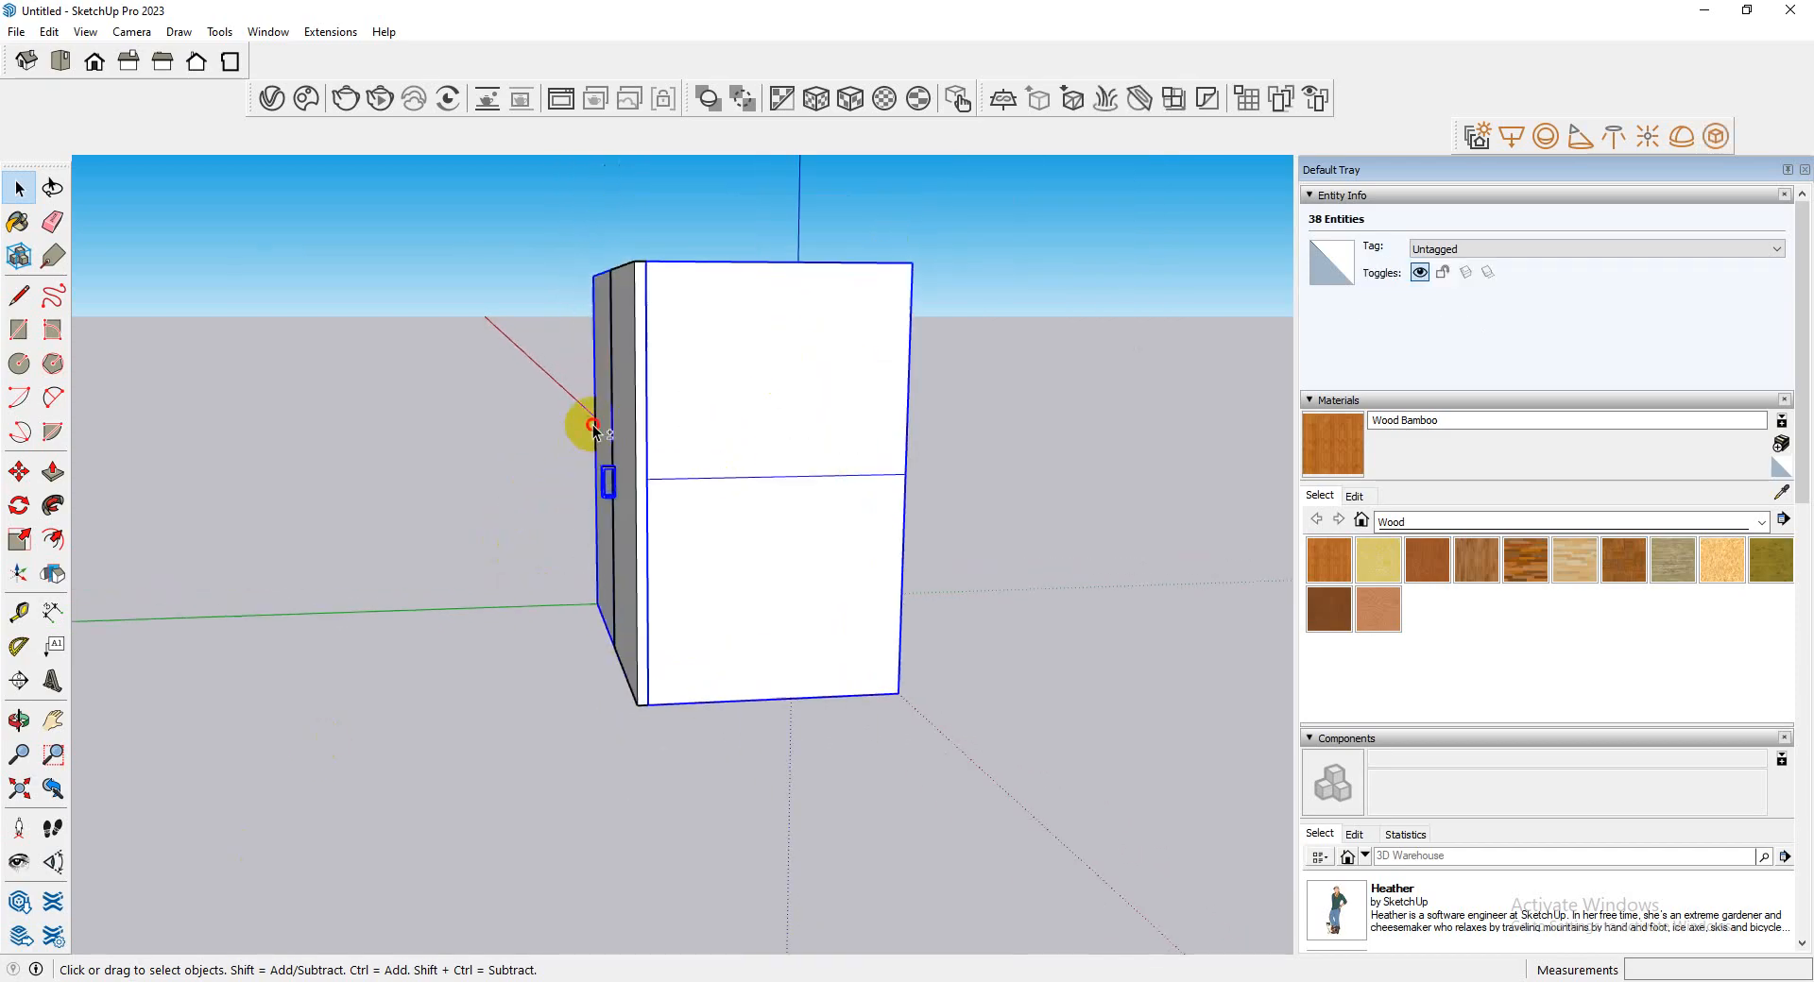
left_click(697, 418, "shift")
left_click(646, 478, "shift")
scroll(562, 517, "up", 4)
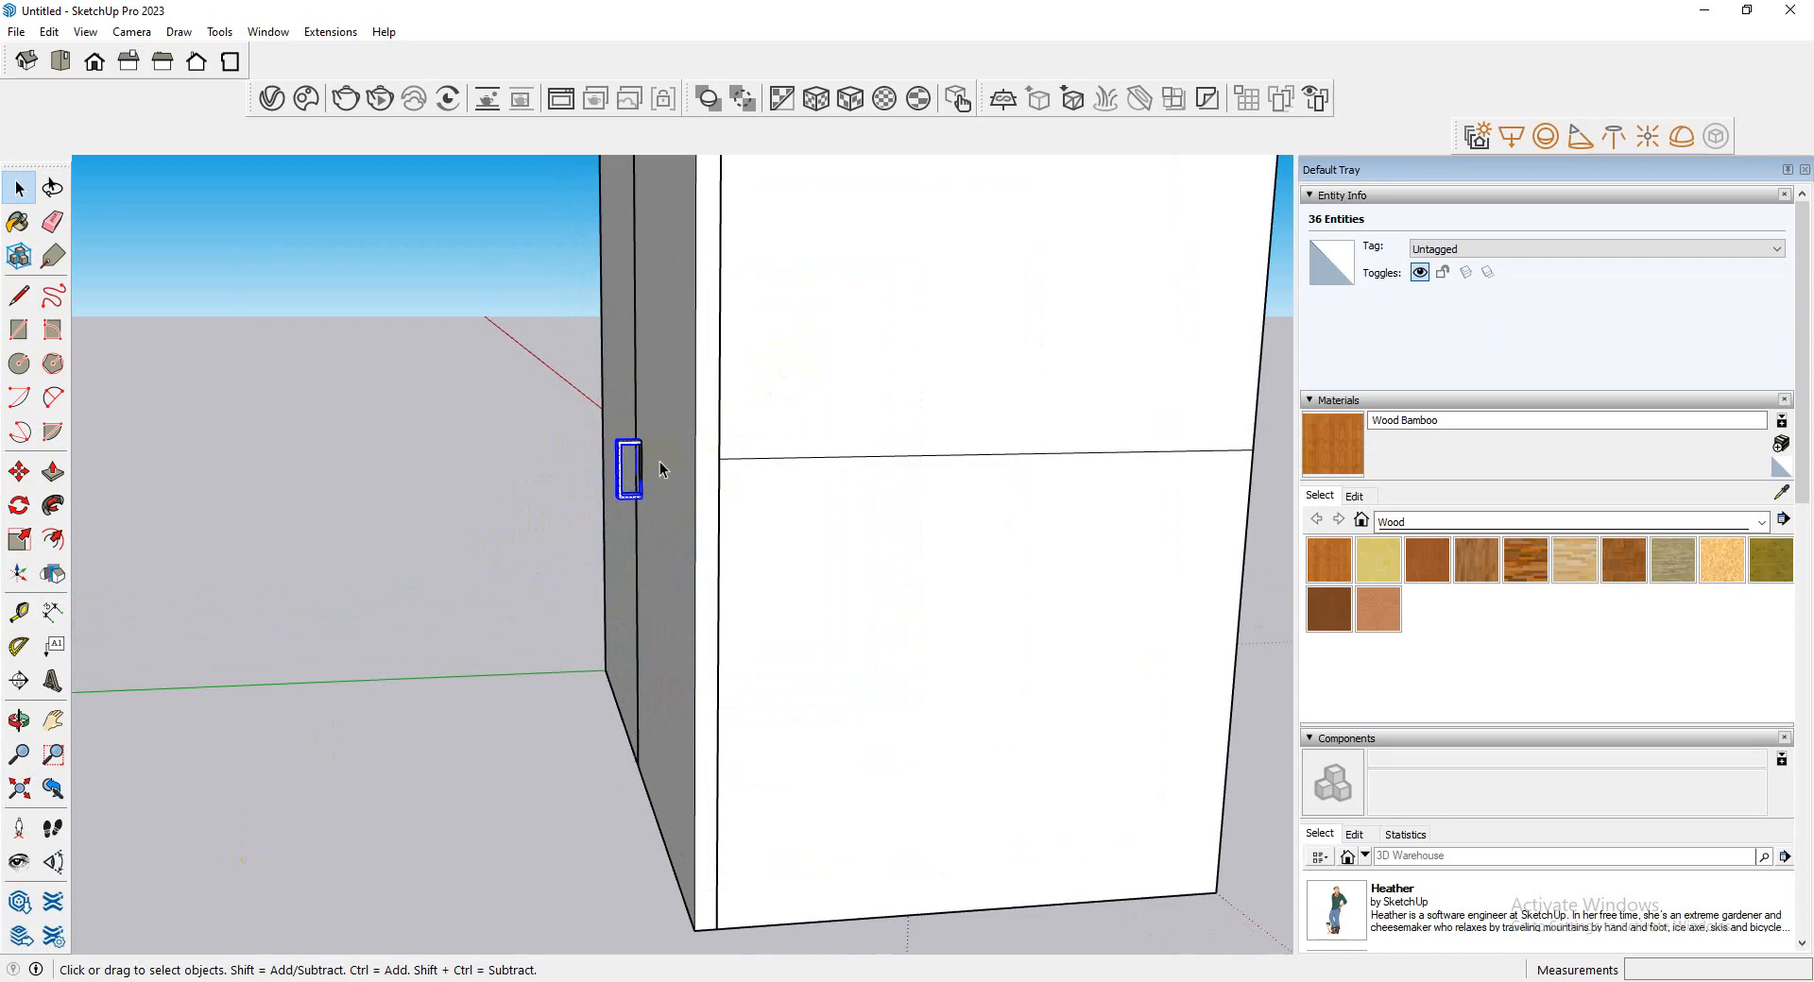
right_click(634, 454)
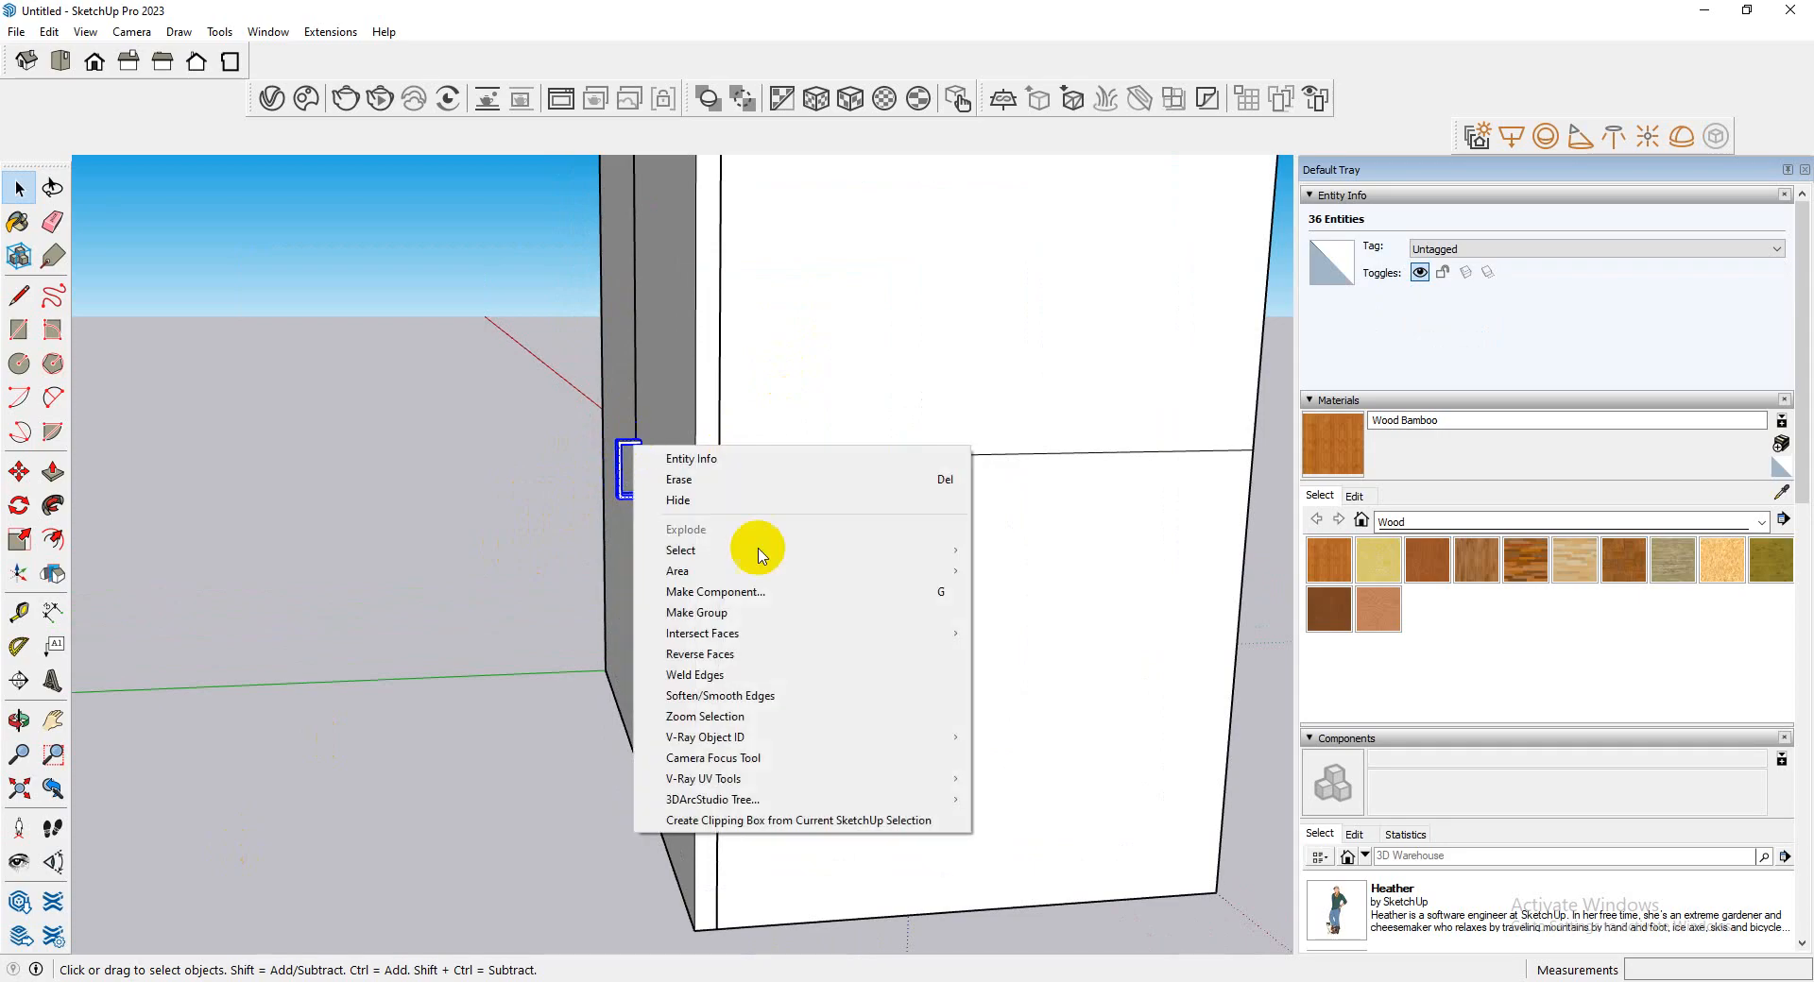
left_click(766, 620)
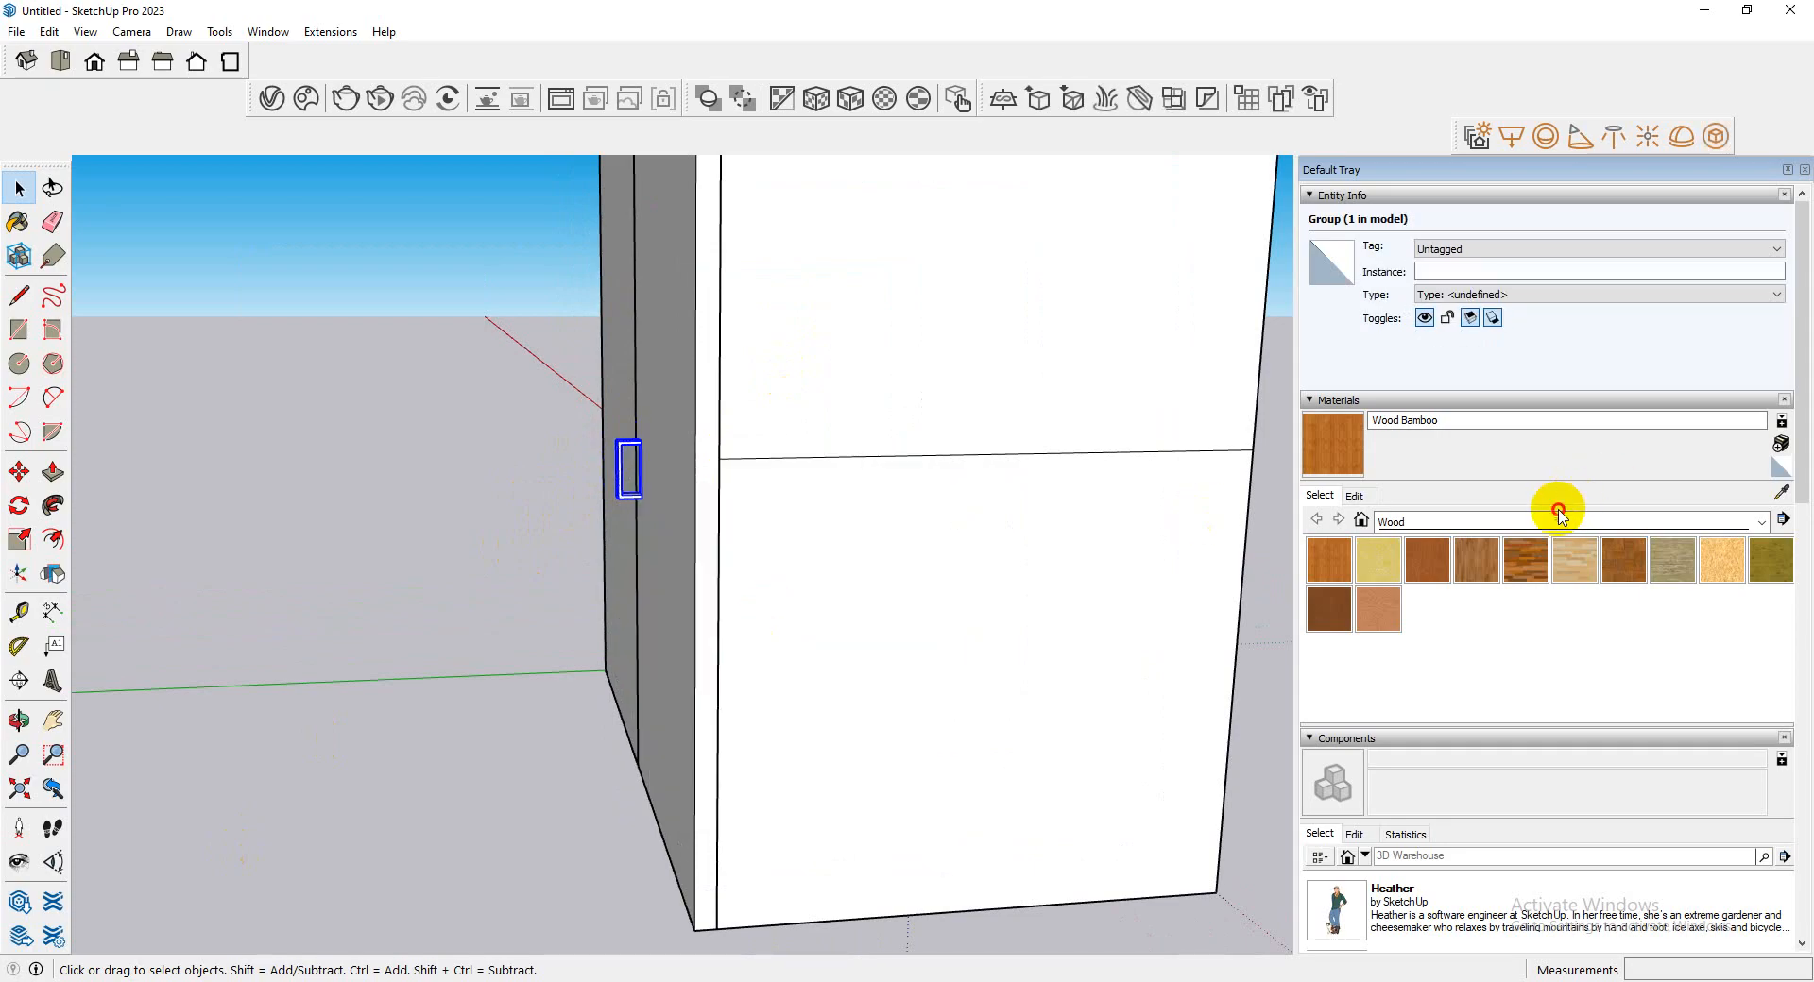
- Paint the handle group with the Aluminum material from the Metal collection
left_click(1556, 523)
scroll(1388, 688, "up", 5)
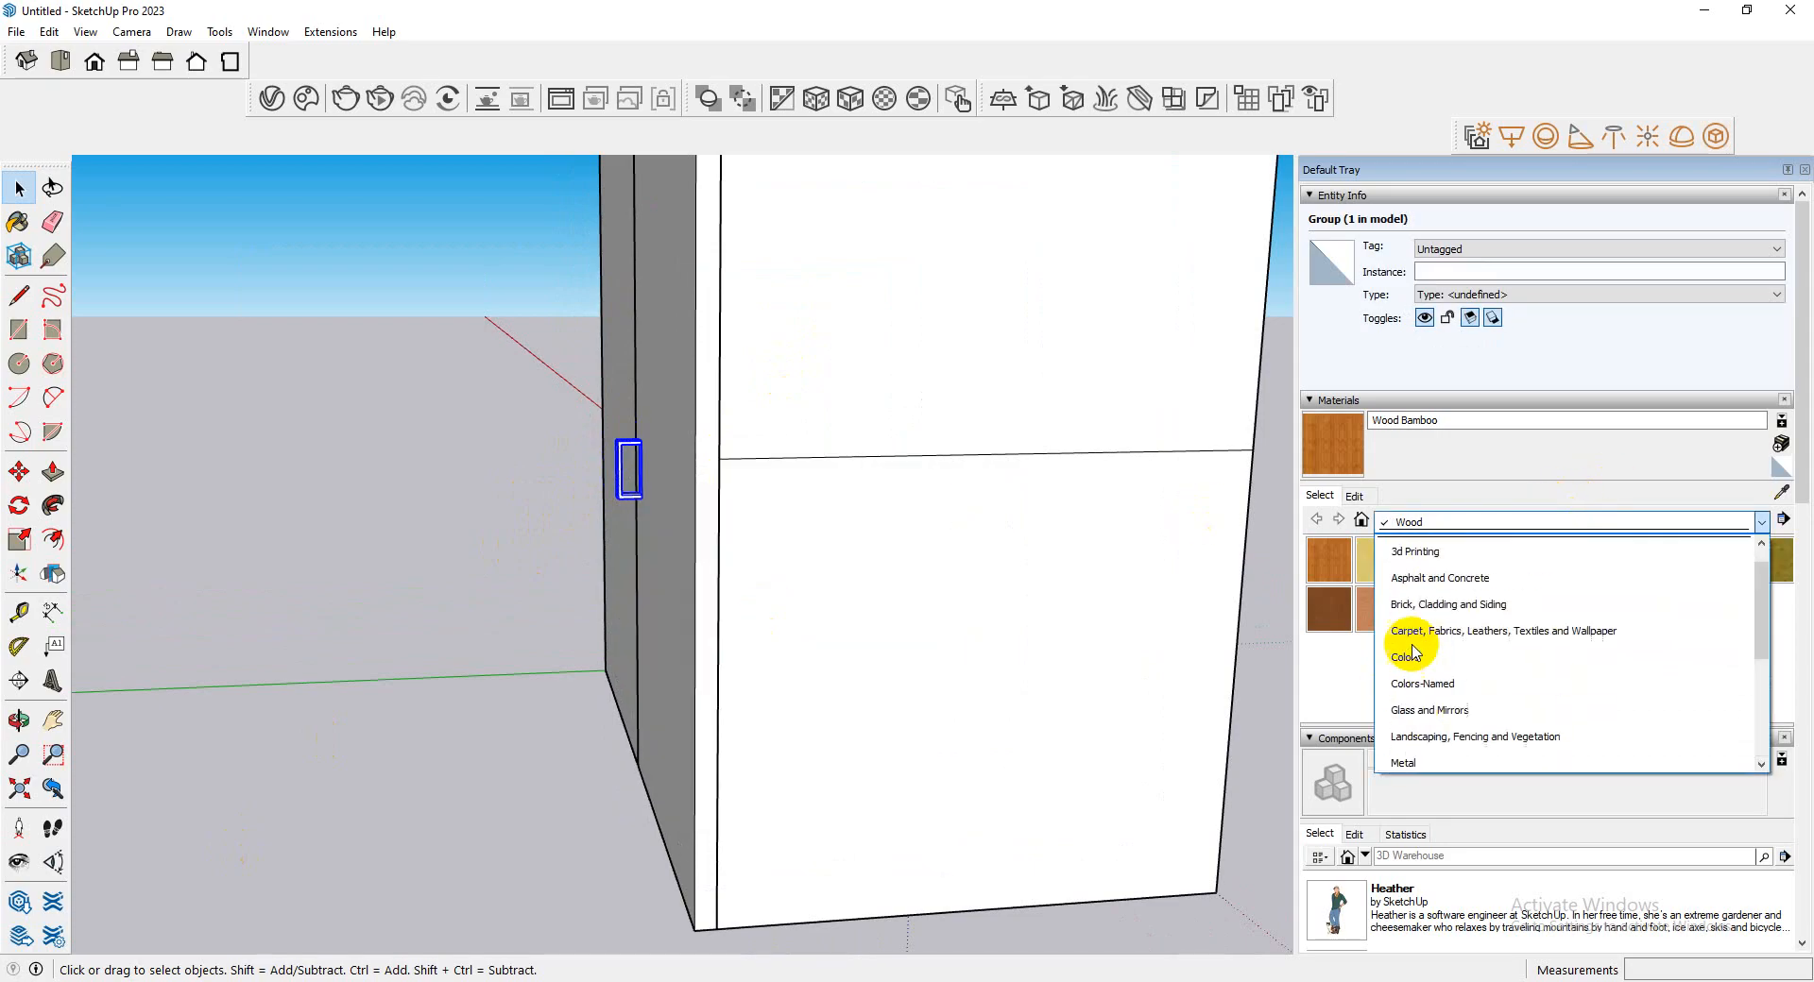
scroll(1473, 699, "down", 3)
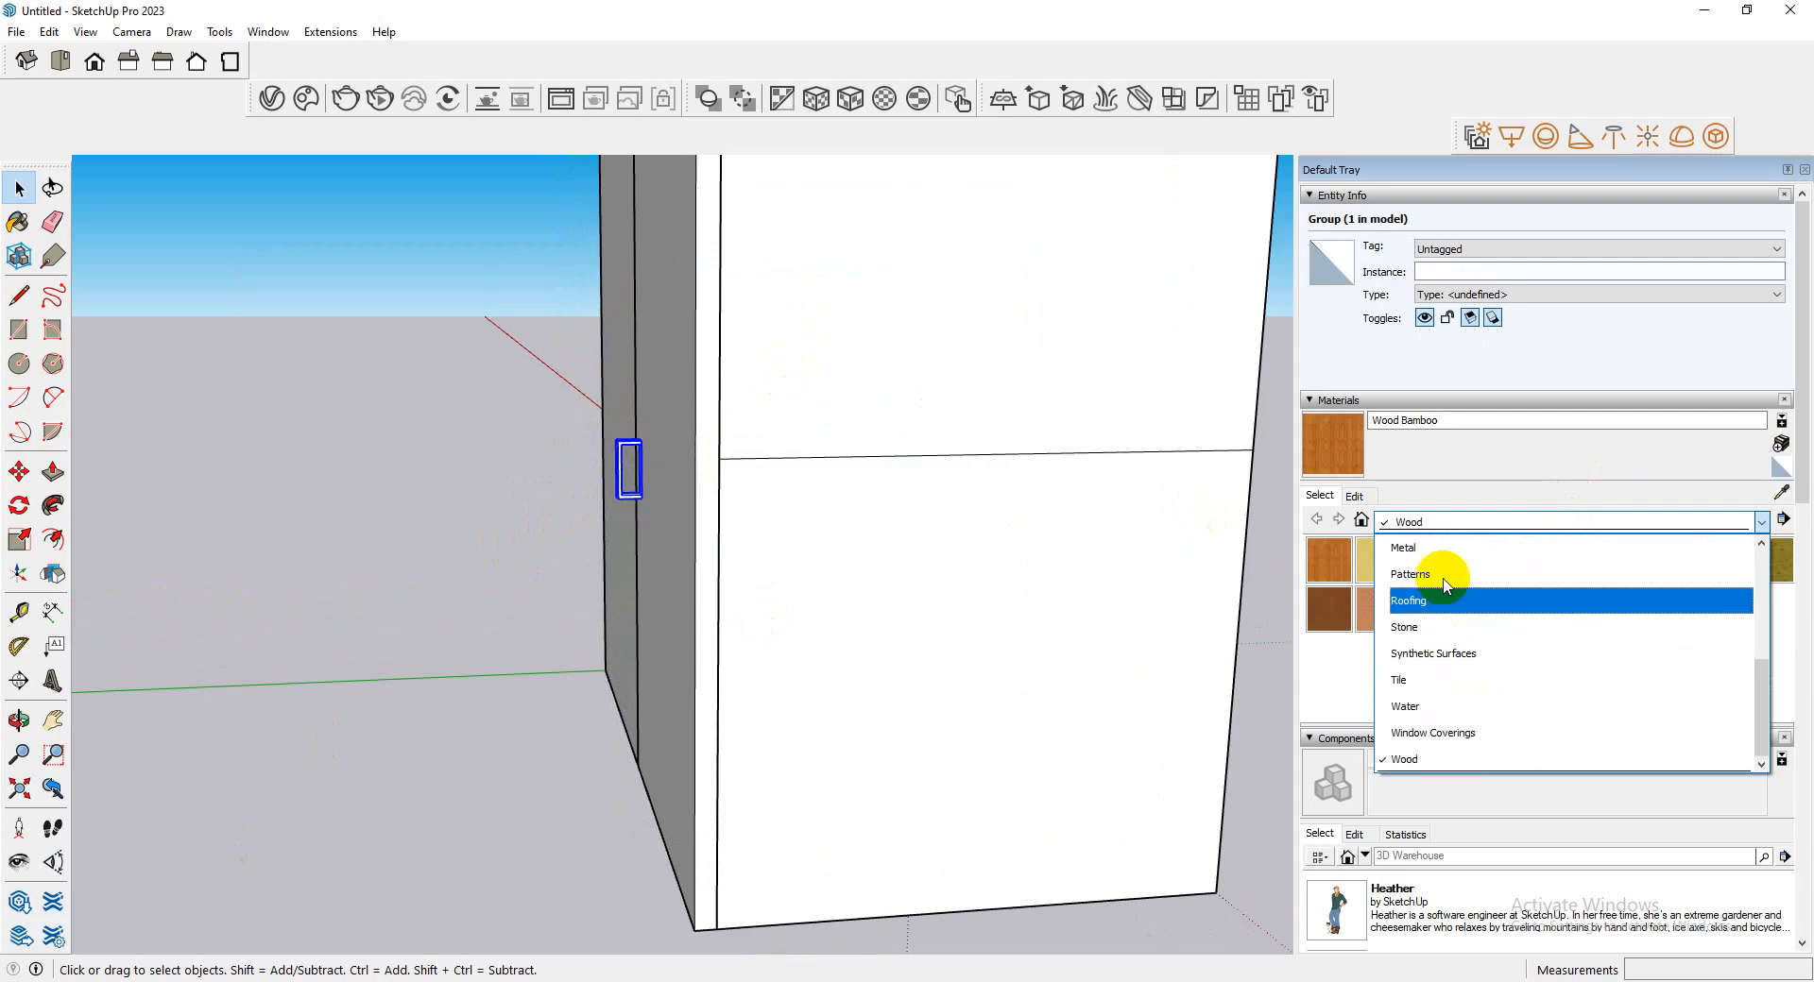
scroll(1446, 614, "up", 2)
left_click(1403, 701)
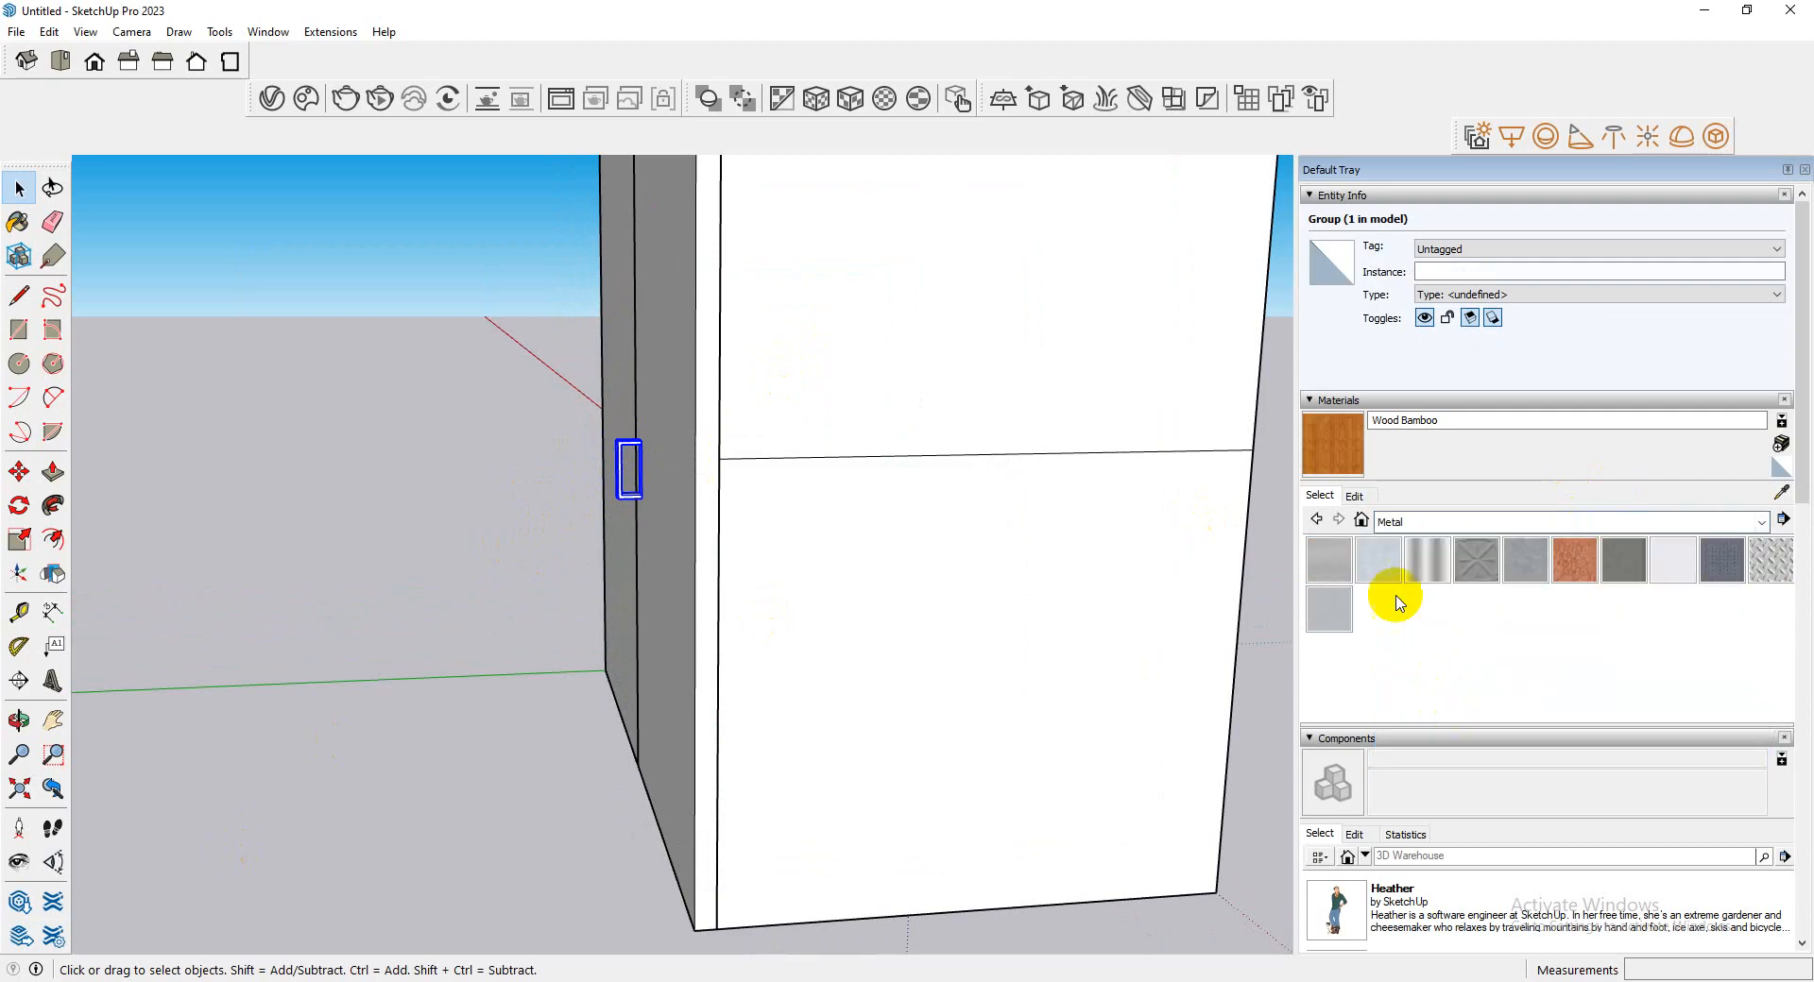
left_click(1339, 573)
scroll(624, 444, "up", 5)
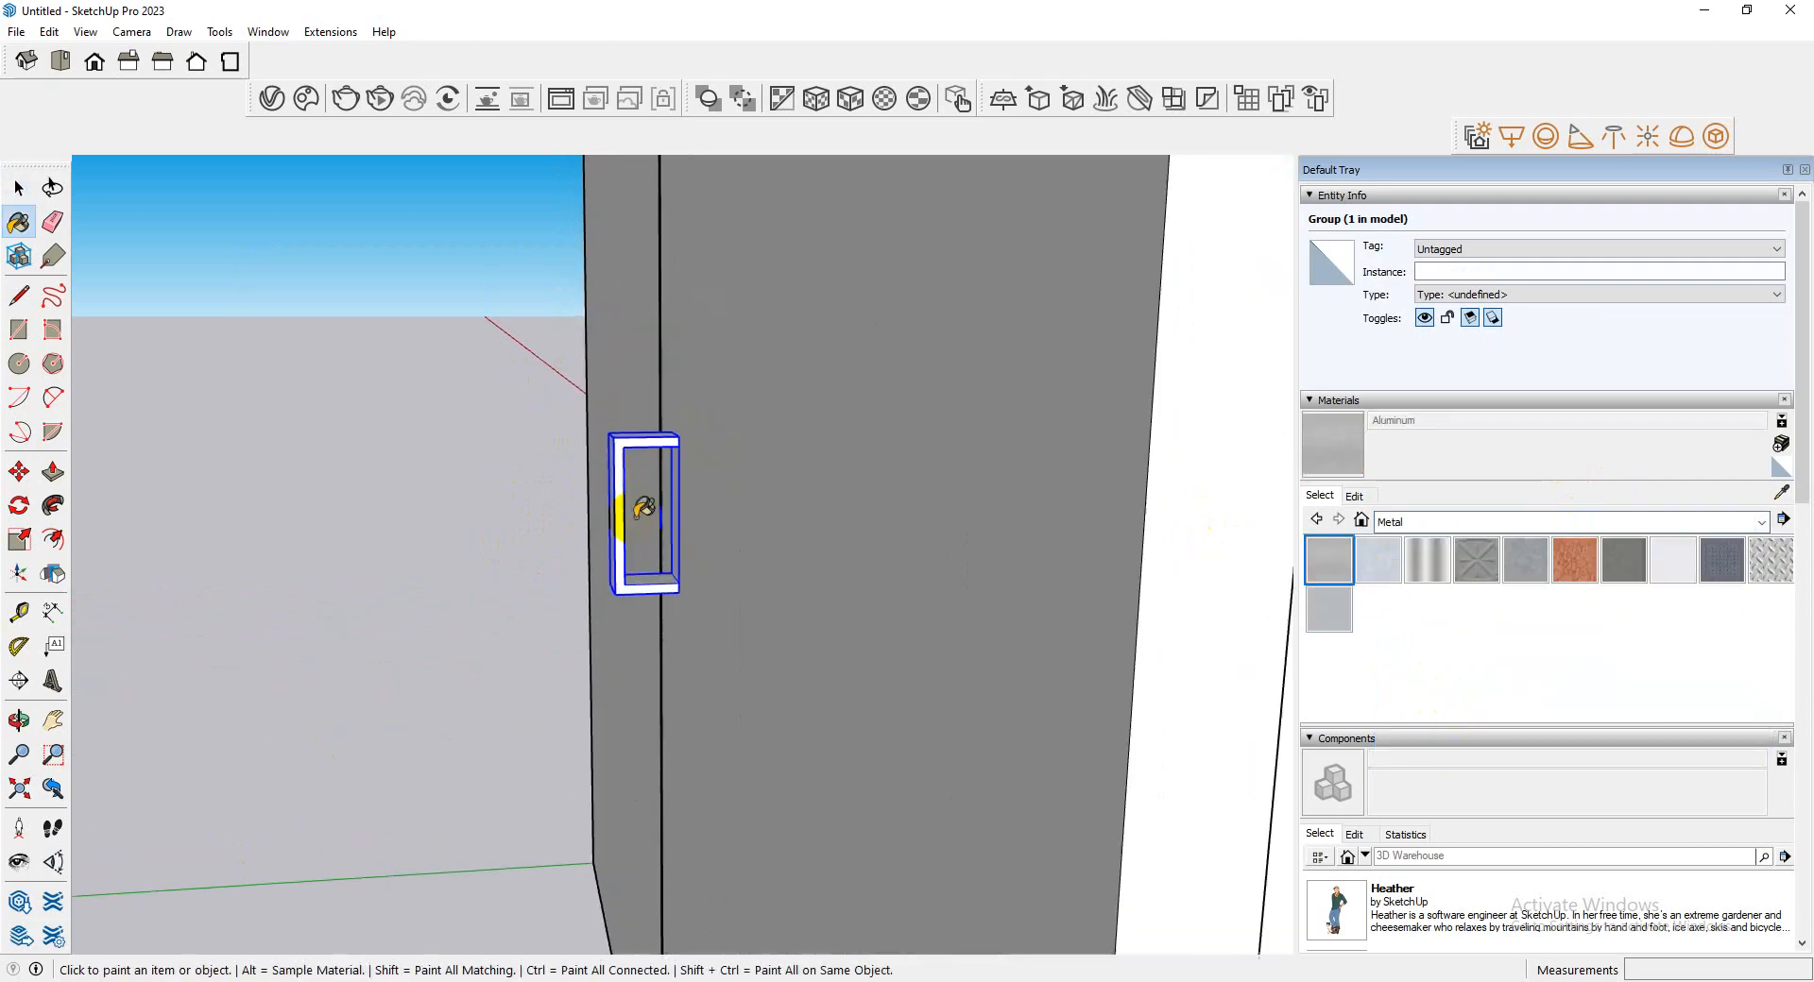
left_click(619, 413)
- Copy the handle group sideways onto the left door, near its inner edge and level with the original
mouse_move(559, 485)
middle_mouse_down()
mouse_move(1174, 571)
mouse_move(729, 550)
mouse_move(4, 362)
middle_mouse_up()
left_click(19, 471)
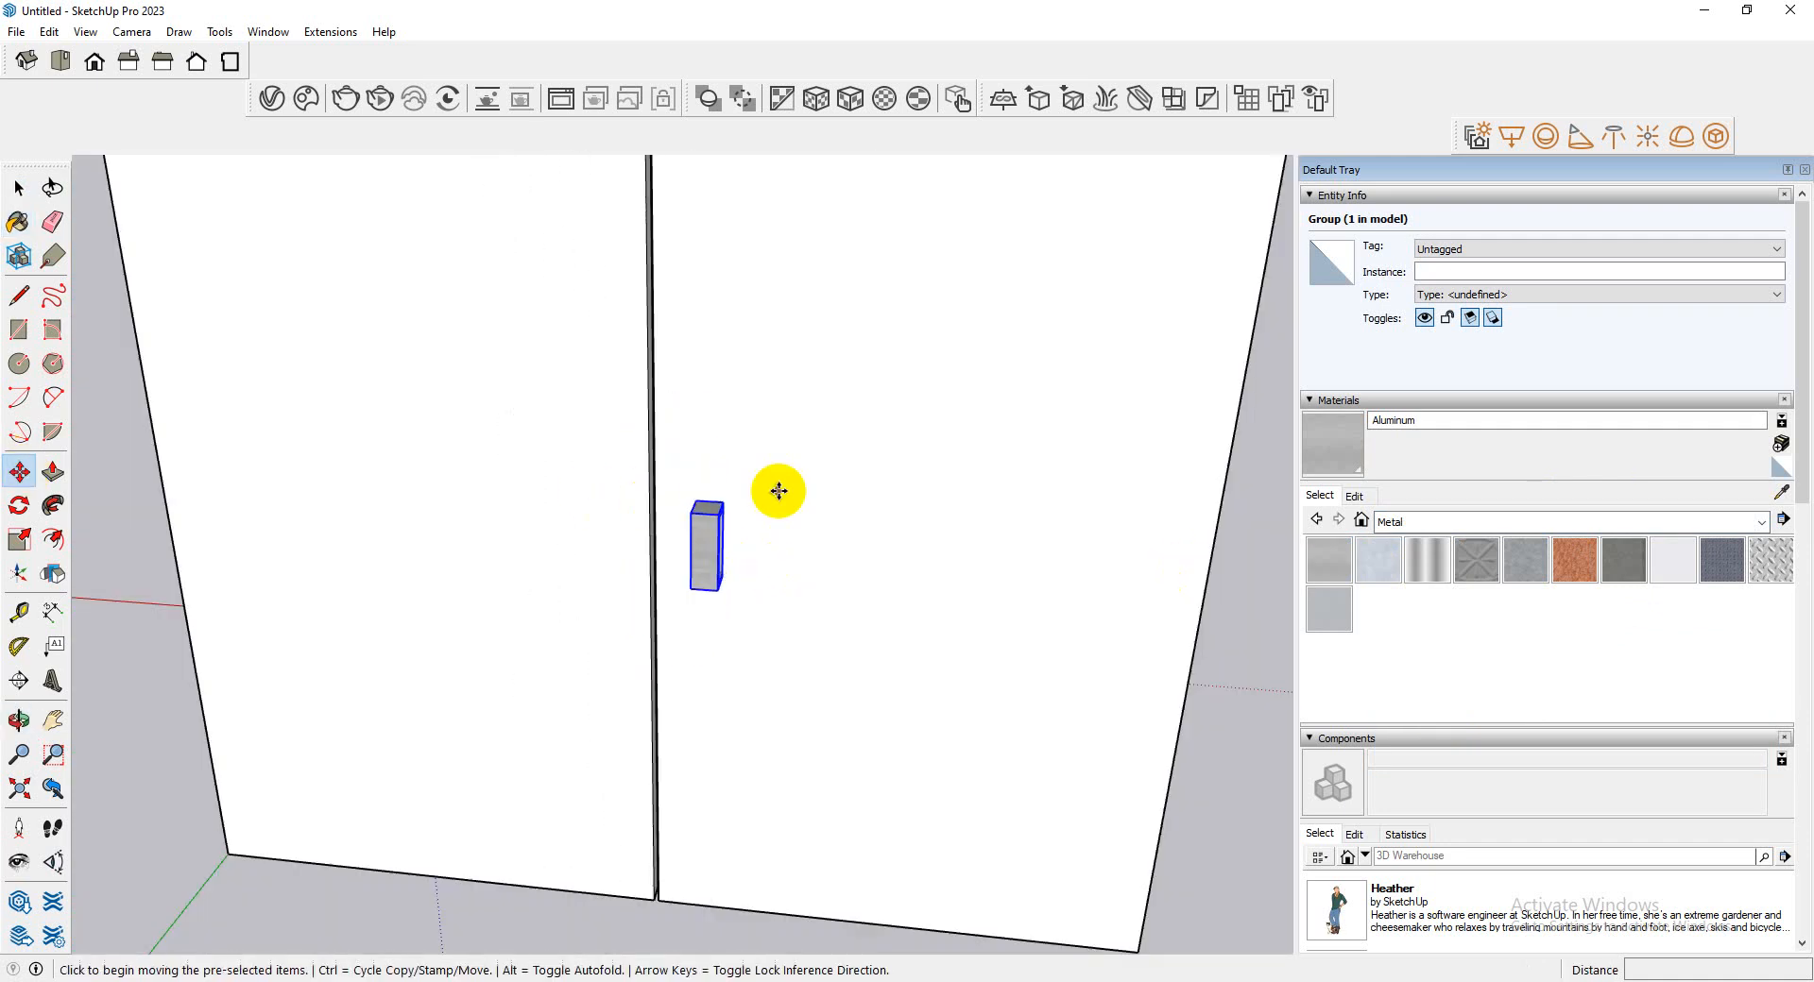
left_click(725, 500)
key("ctrl")
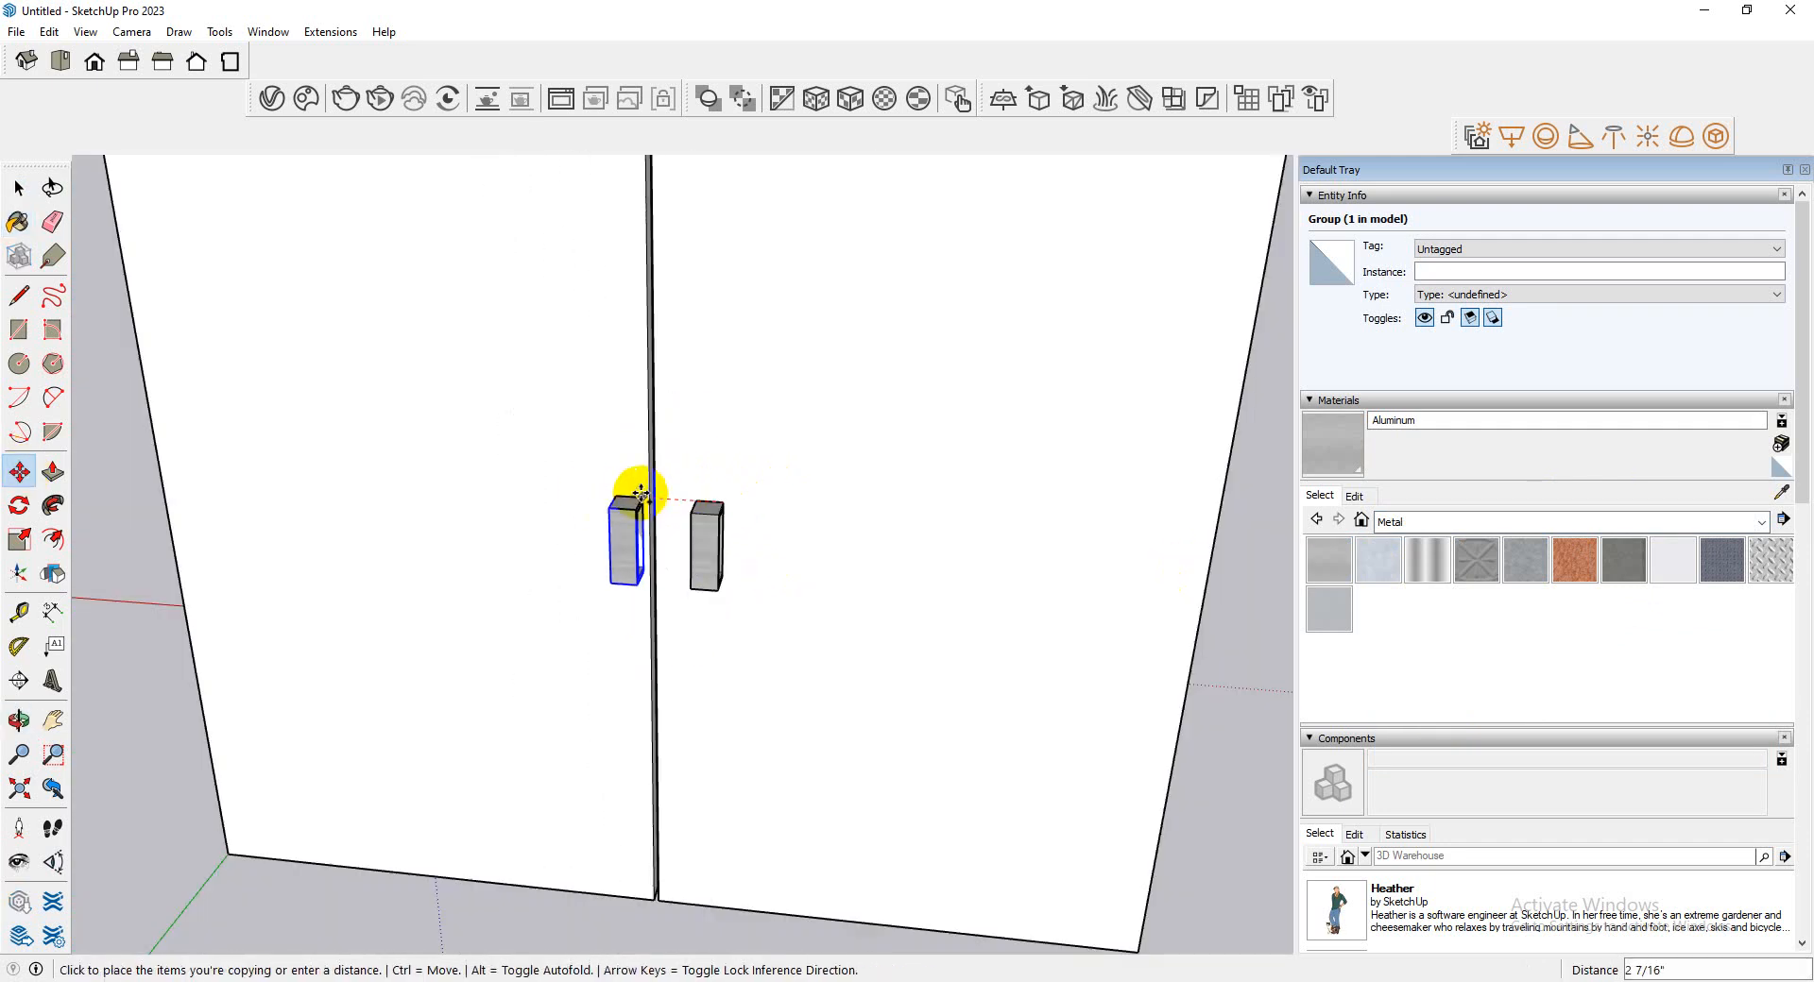
left_click(623, 494)
scroll(603, 517, "down", 5)
middle_click_drag(604, 518, 926, 372)
key("space")
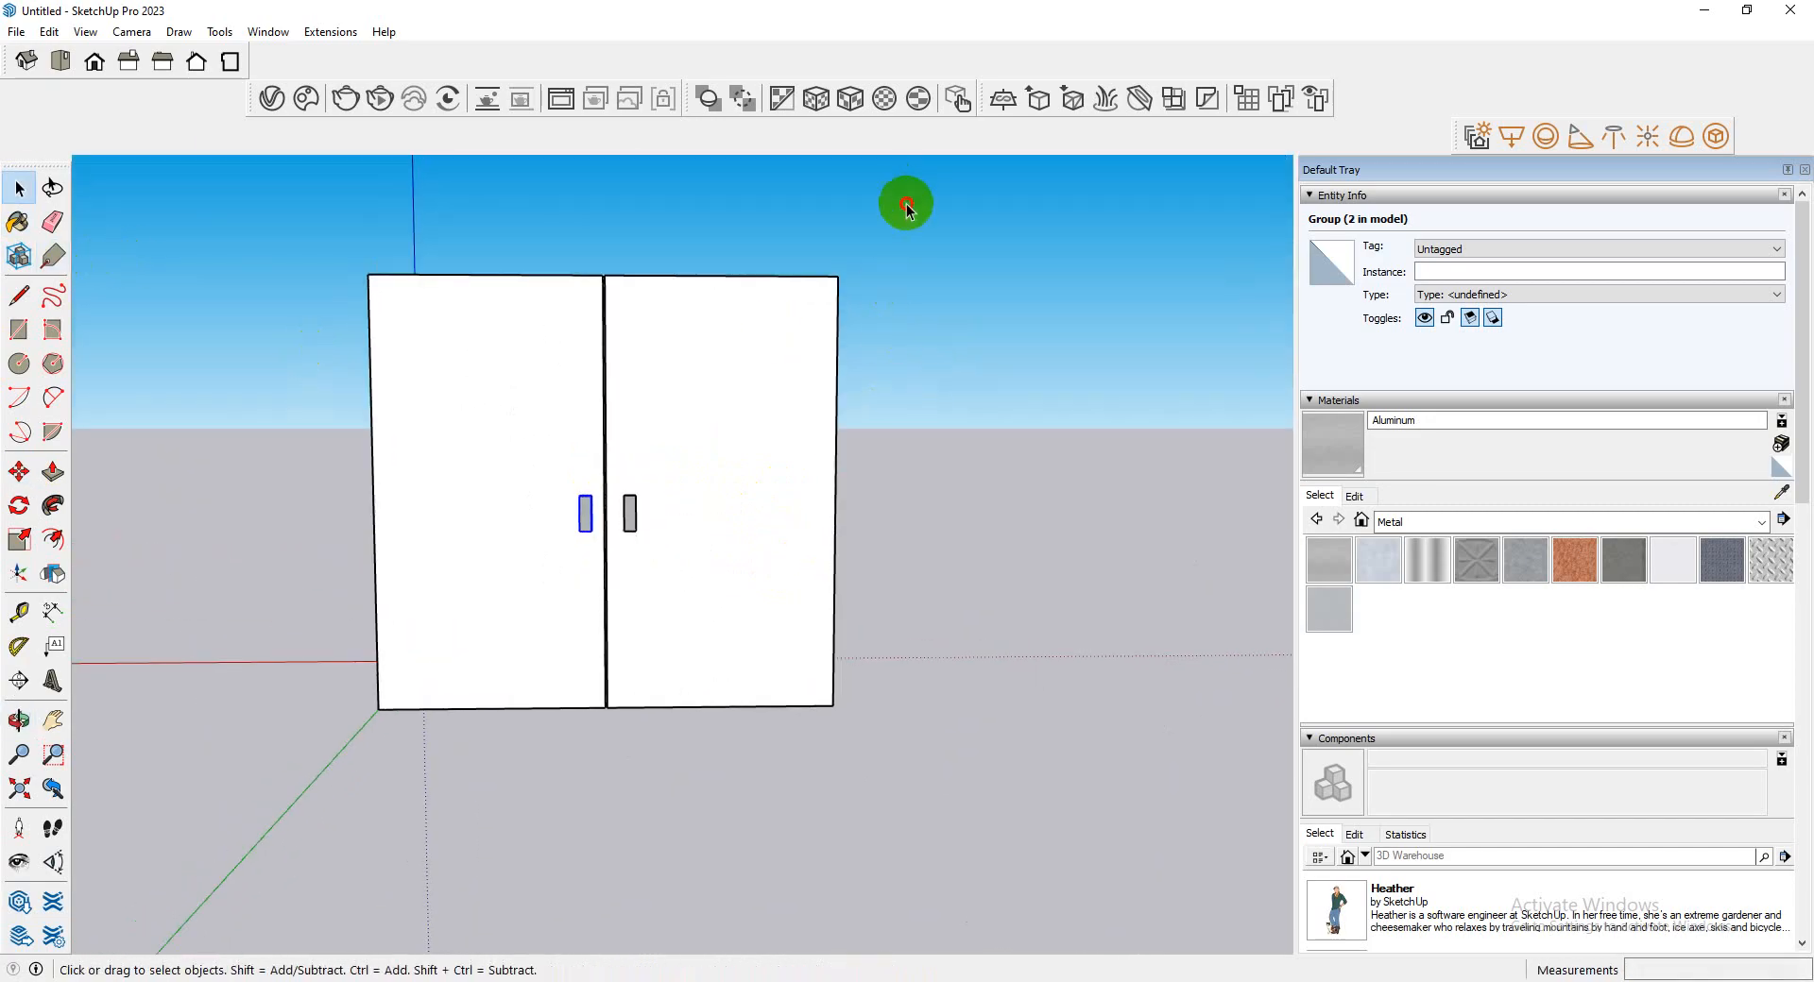
- Paint the cabinet and both doors, excluding the handles, with a new material made from the Desktop's brown wood image 22390f91f4644f039d169b954238e3ee
left_click_drag(907, 203, 255, 417)
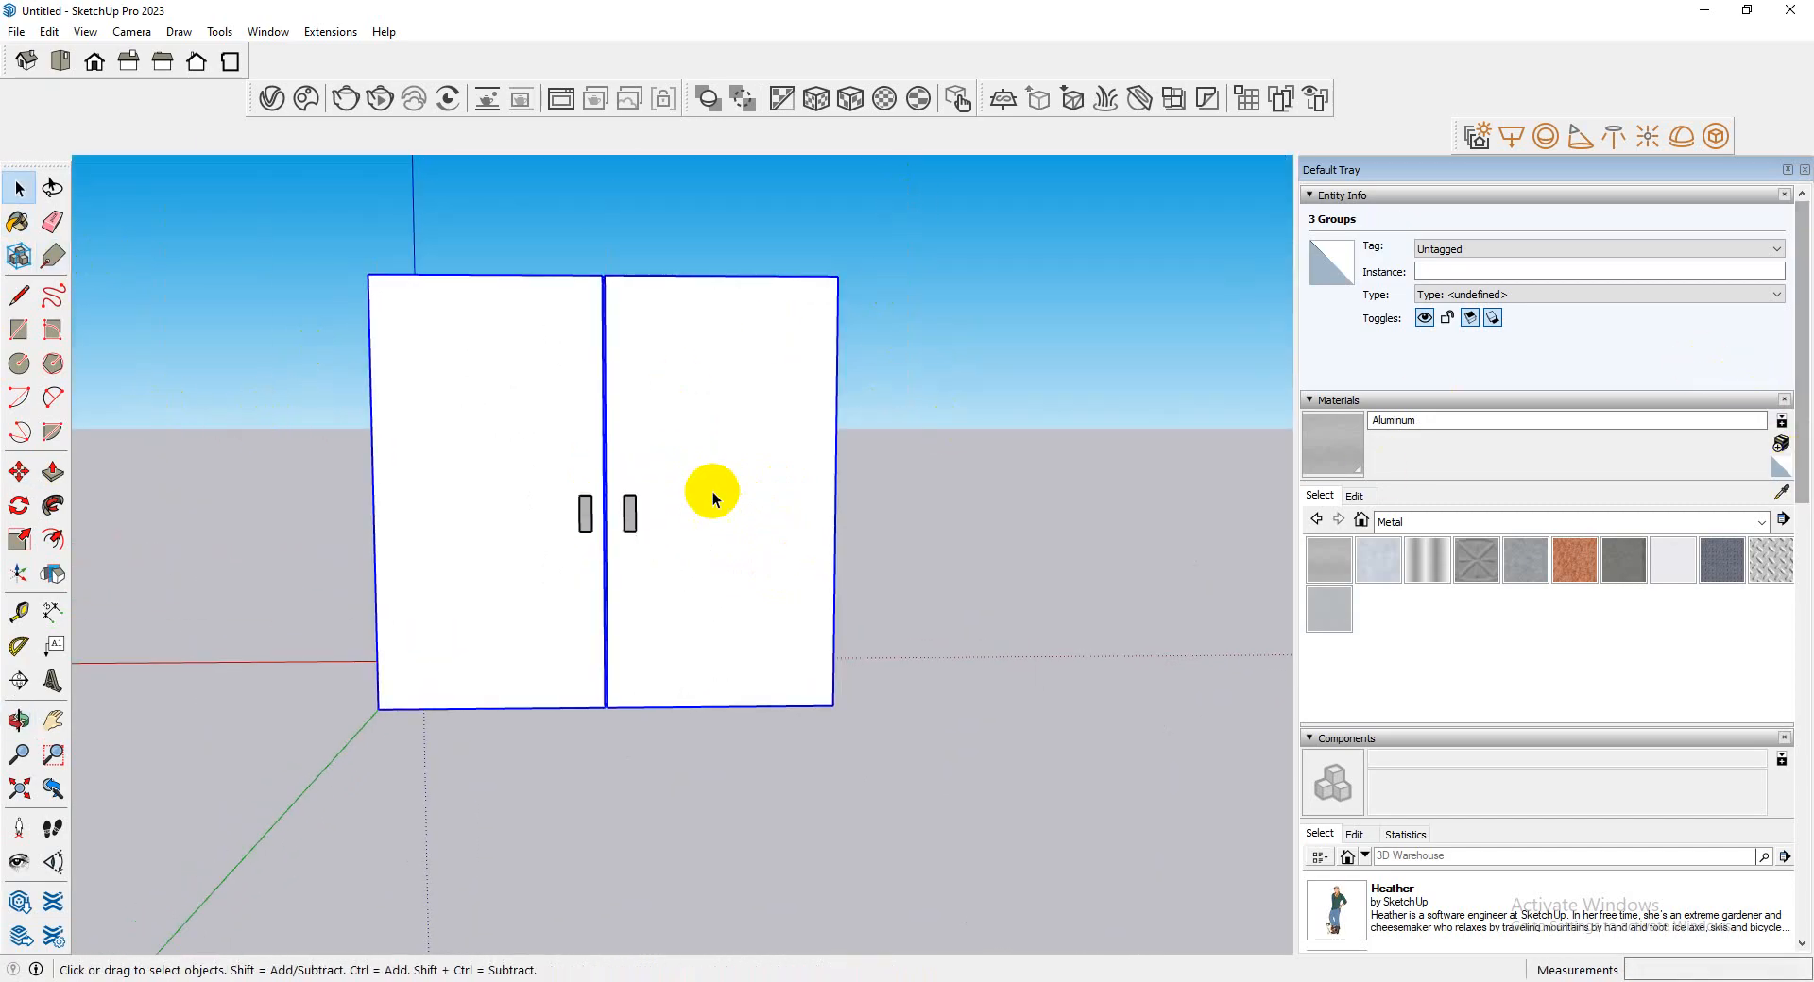
middle_click_drag(636, 453, 685, 793)
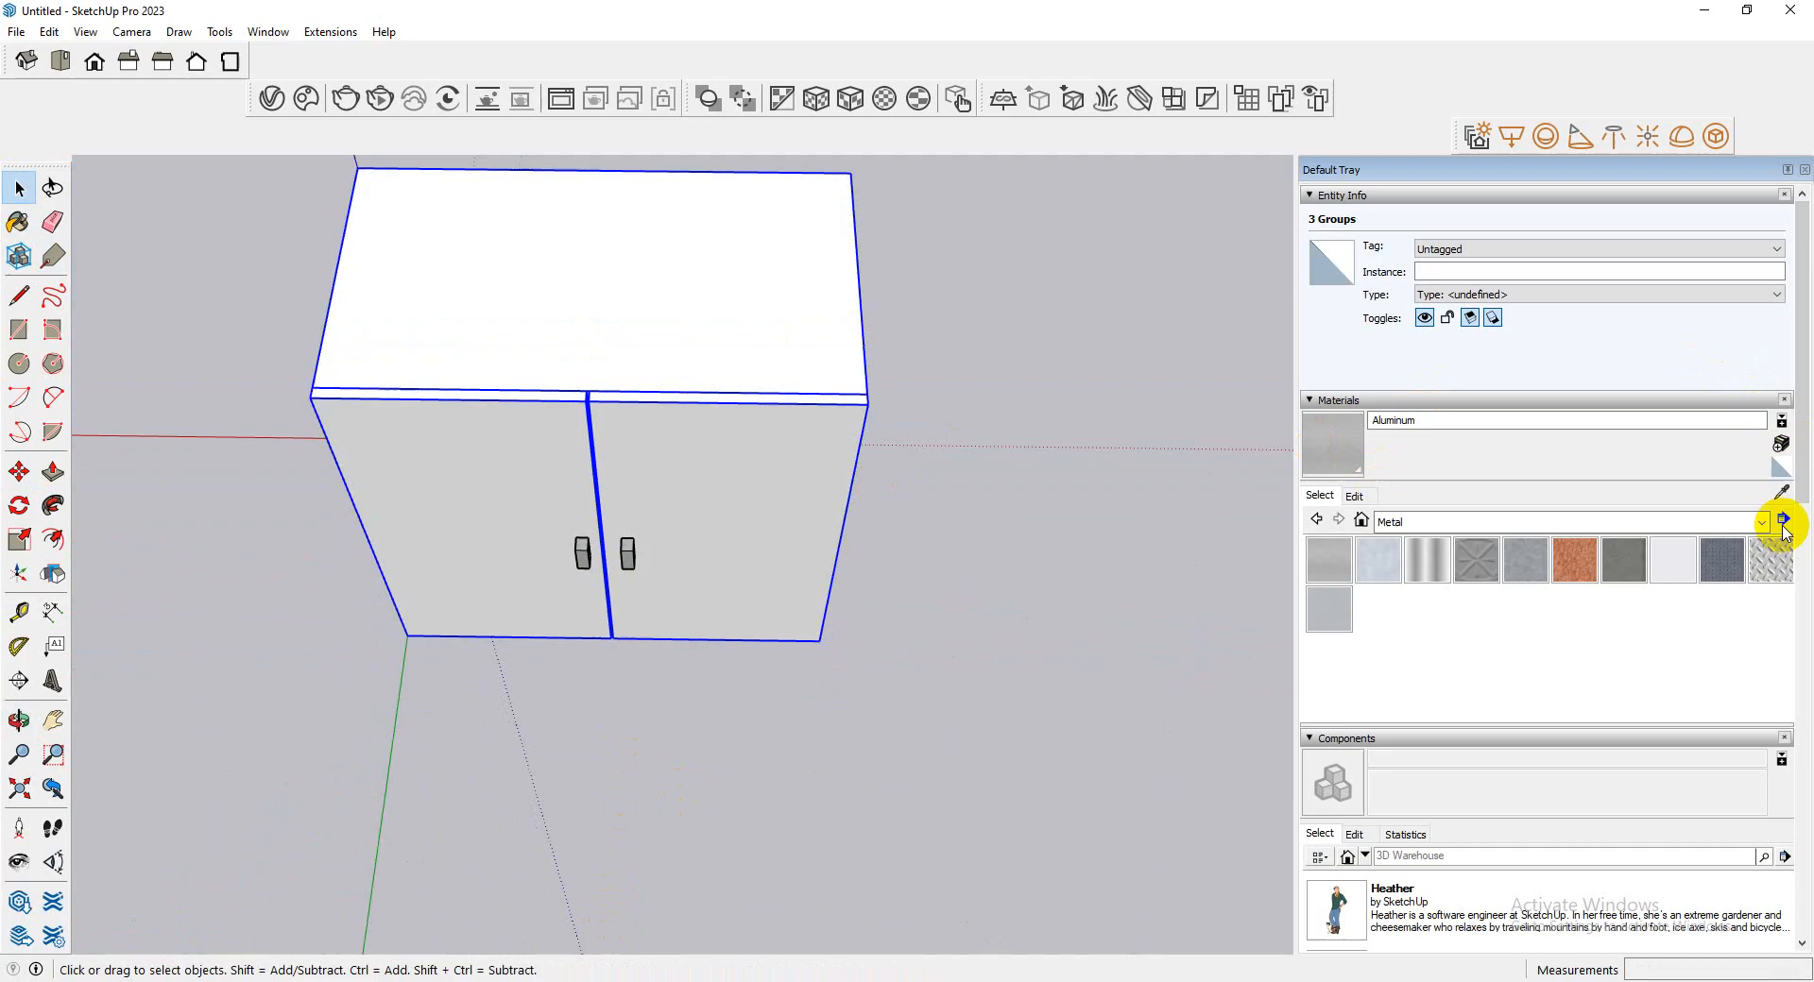
left_click(1780, 443)
left_click(1007, 563)
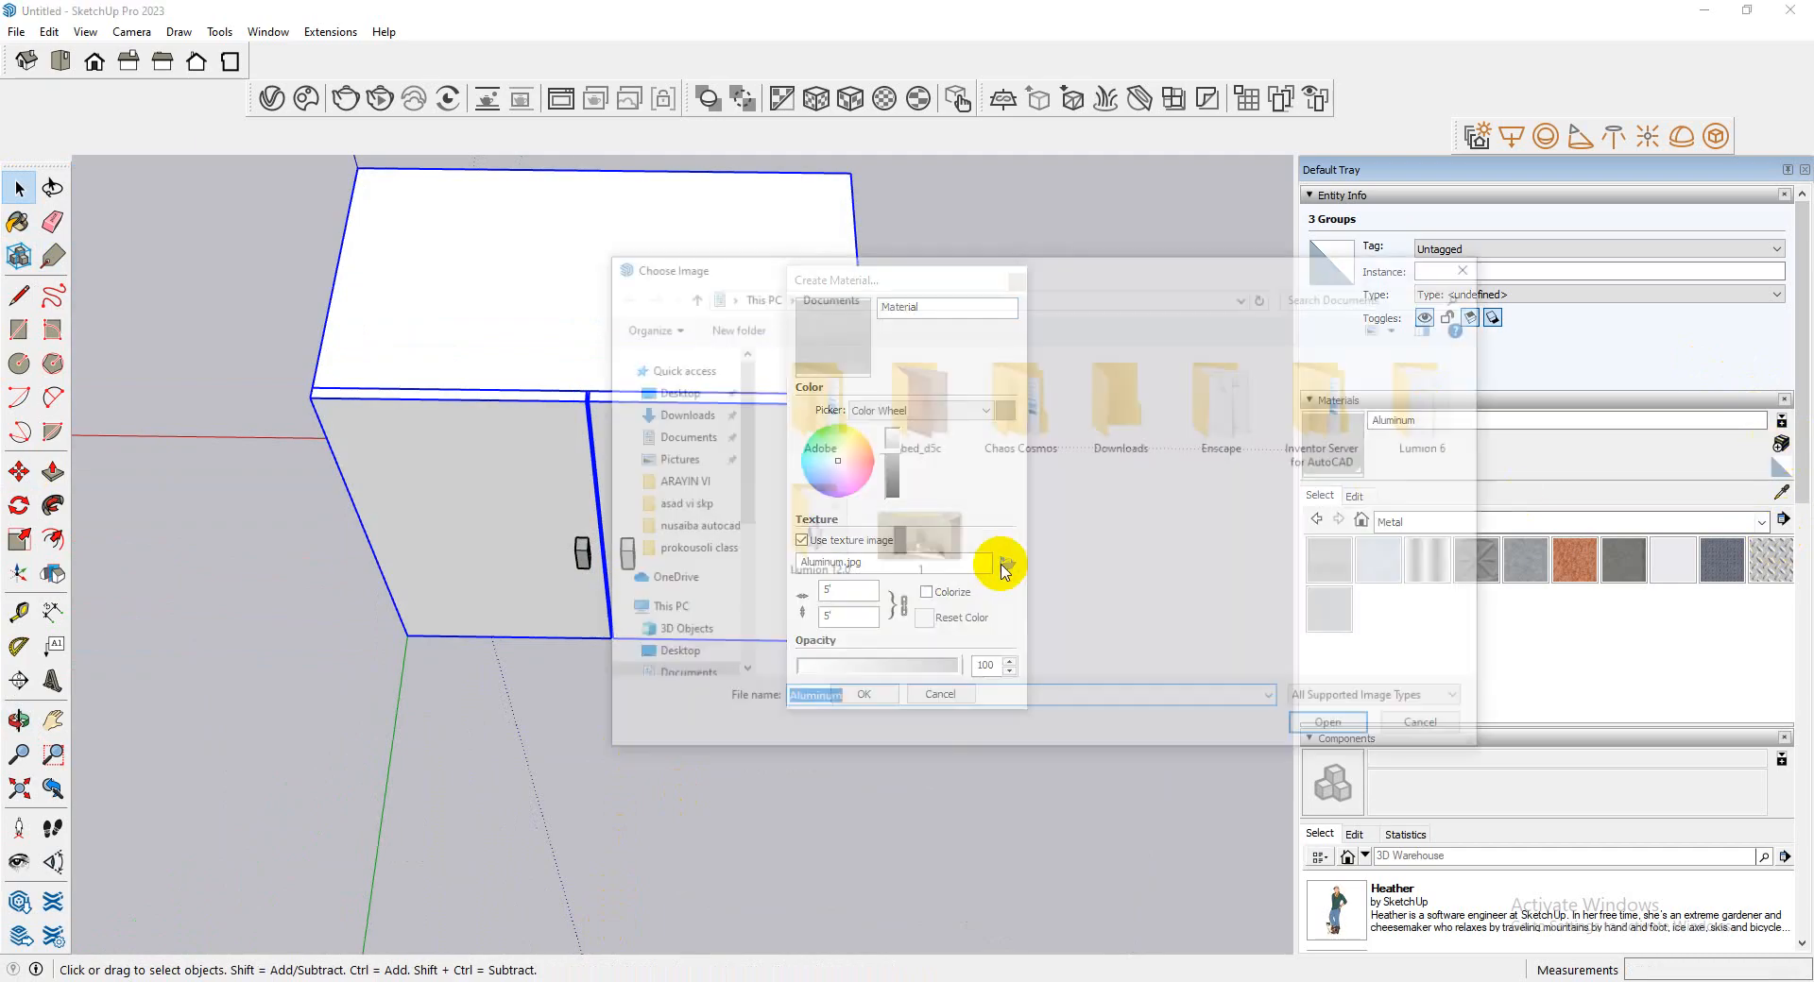
left_click(668, 391)
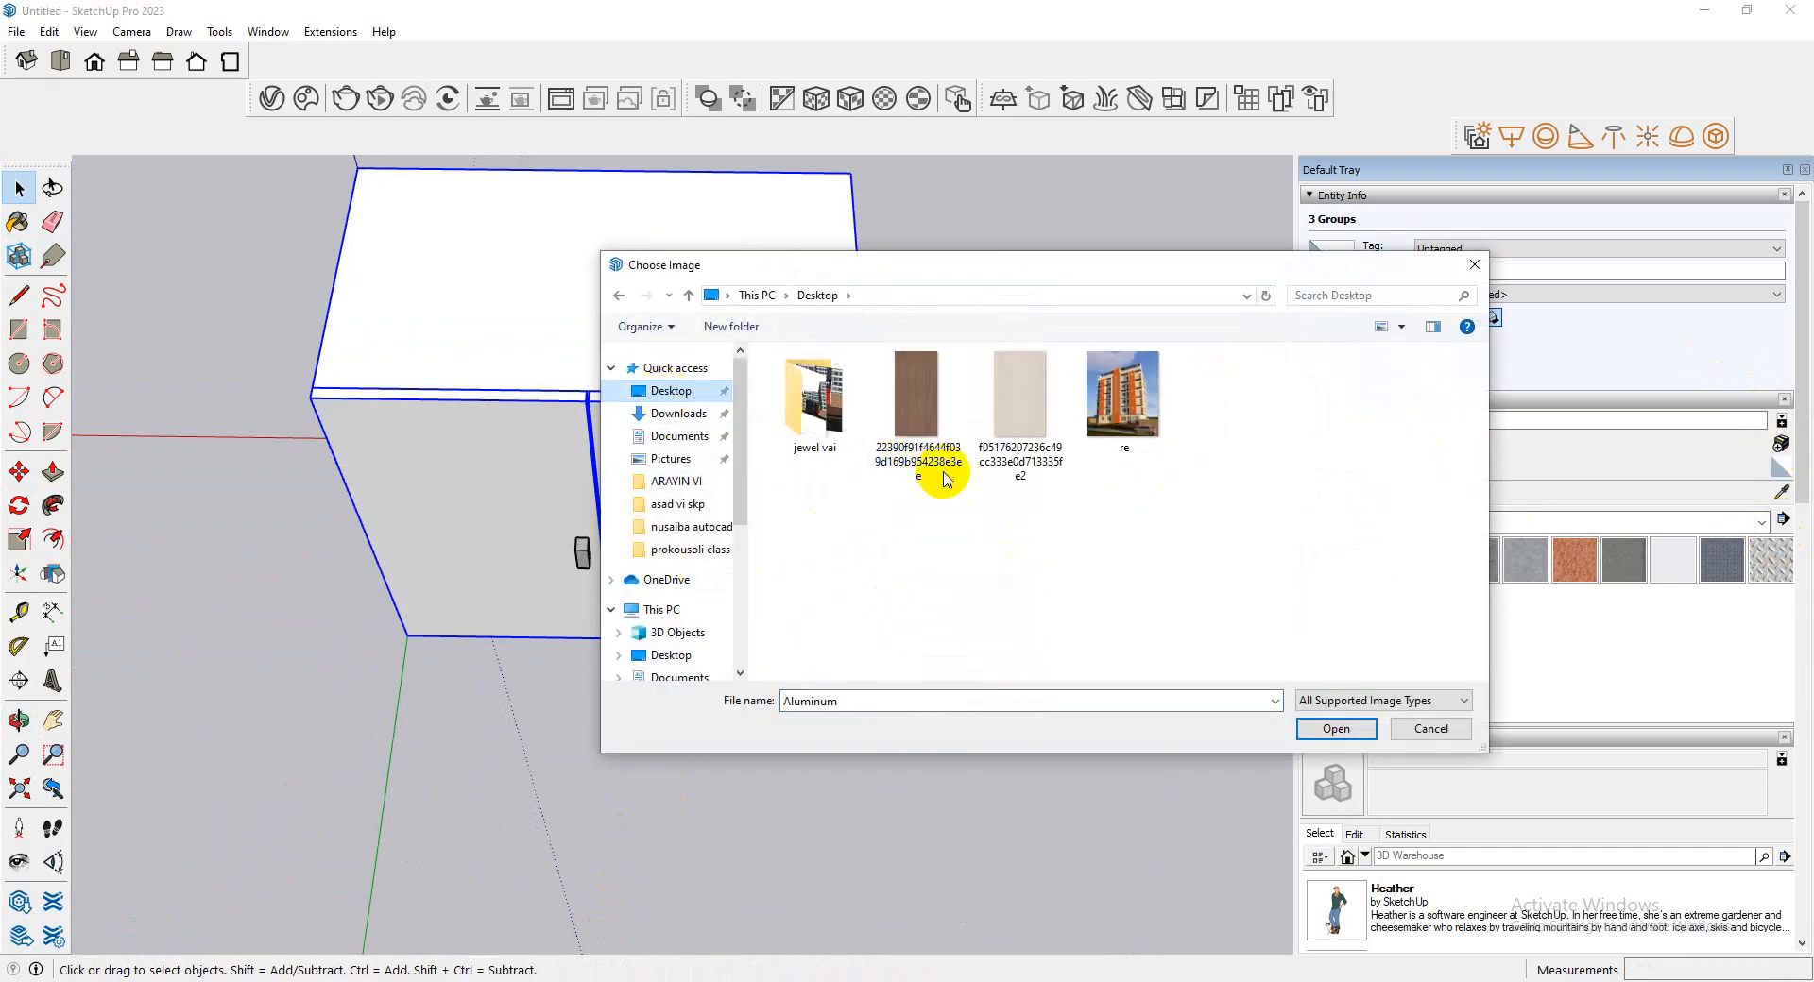
double_click(931, 434)
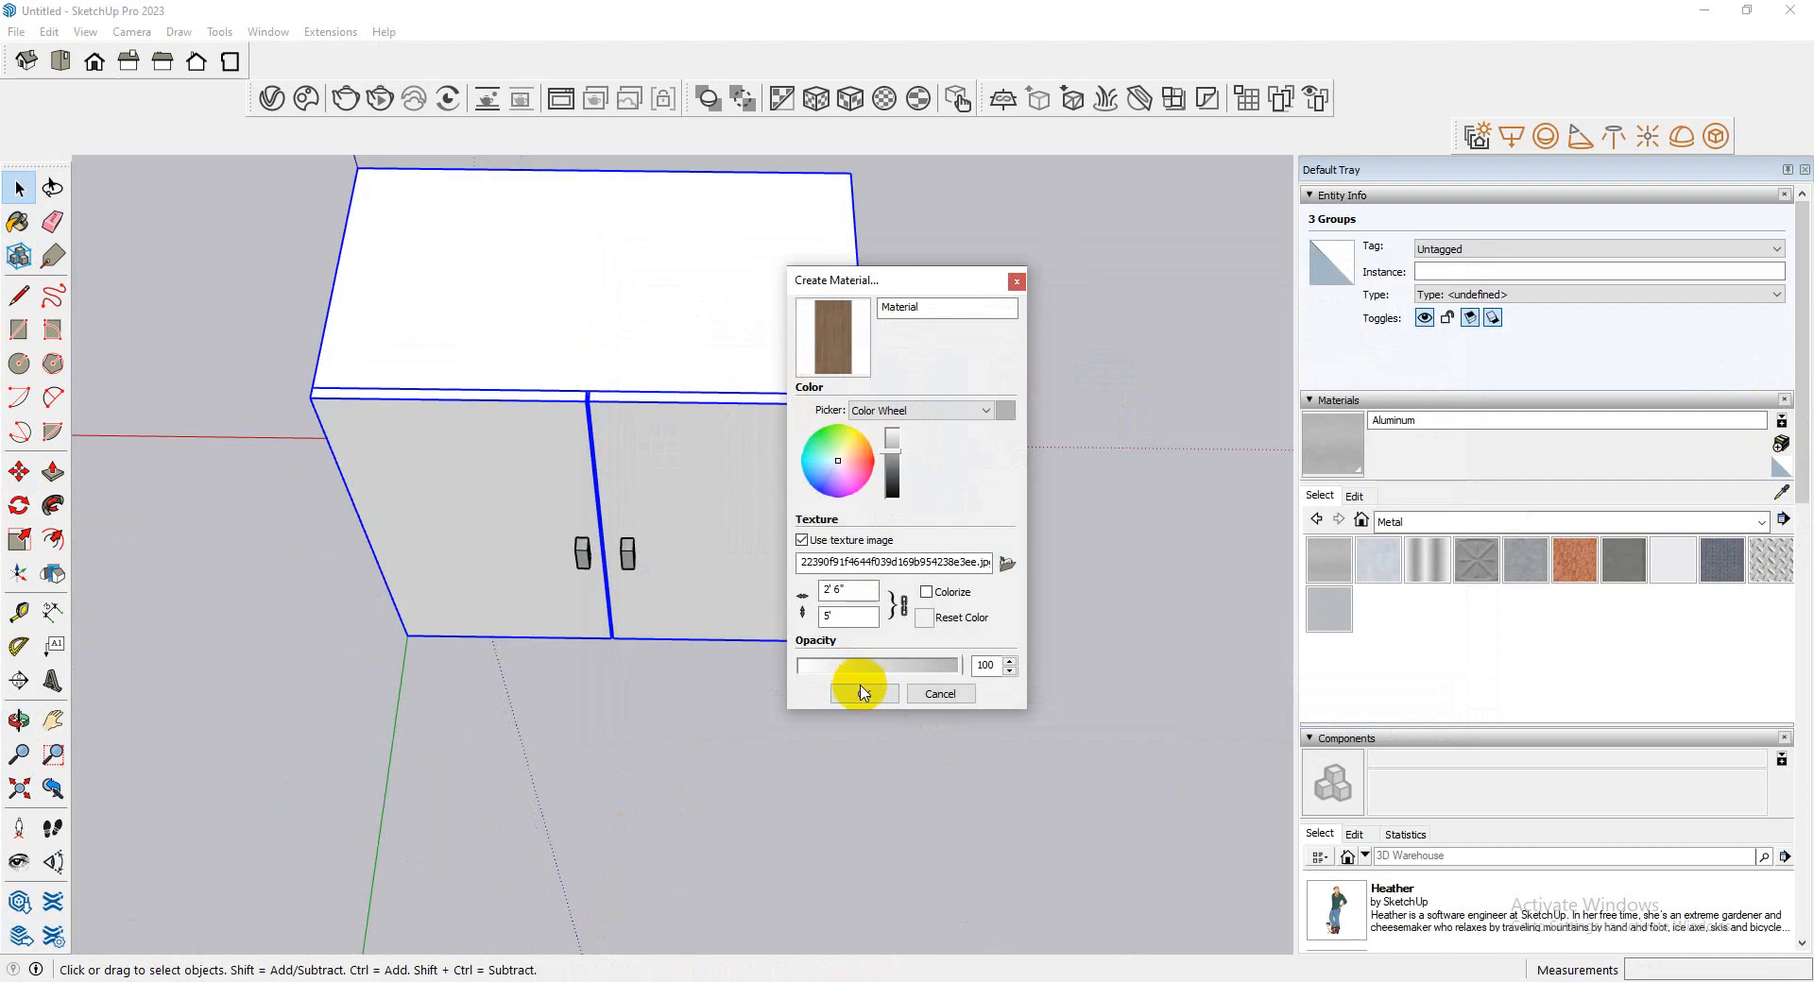
left_click(865, 699)
left_click(770, 389)
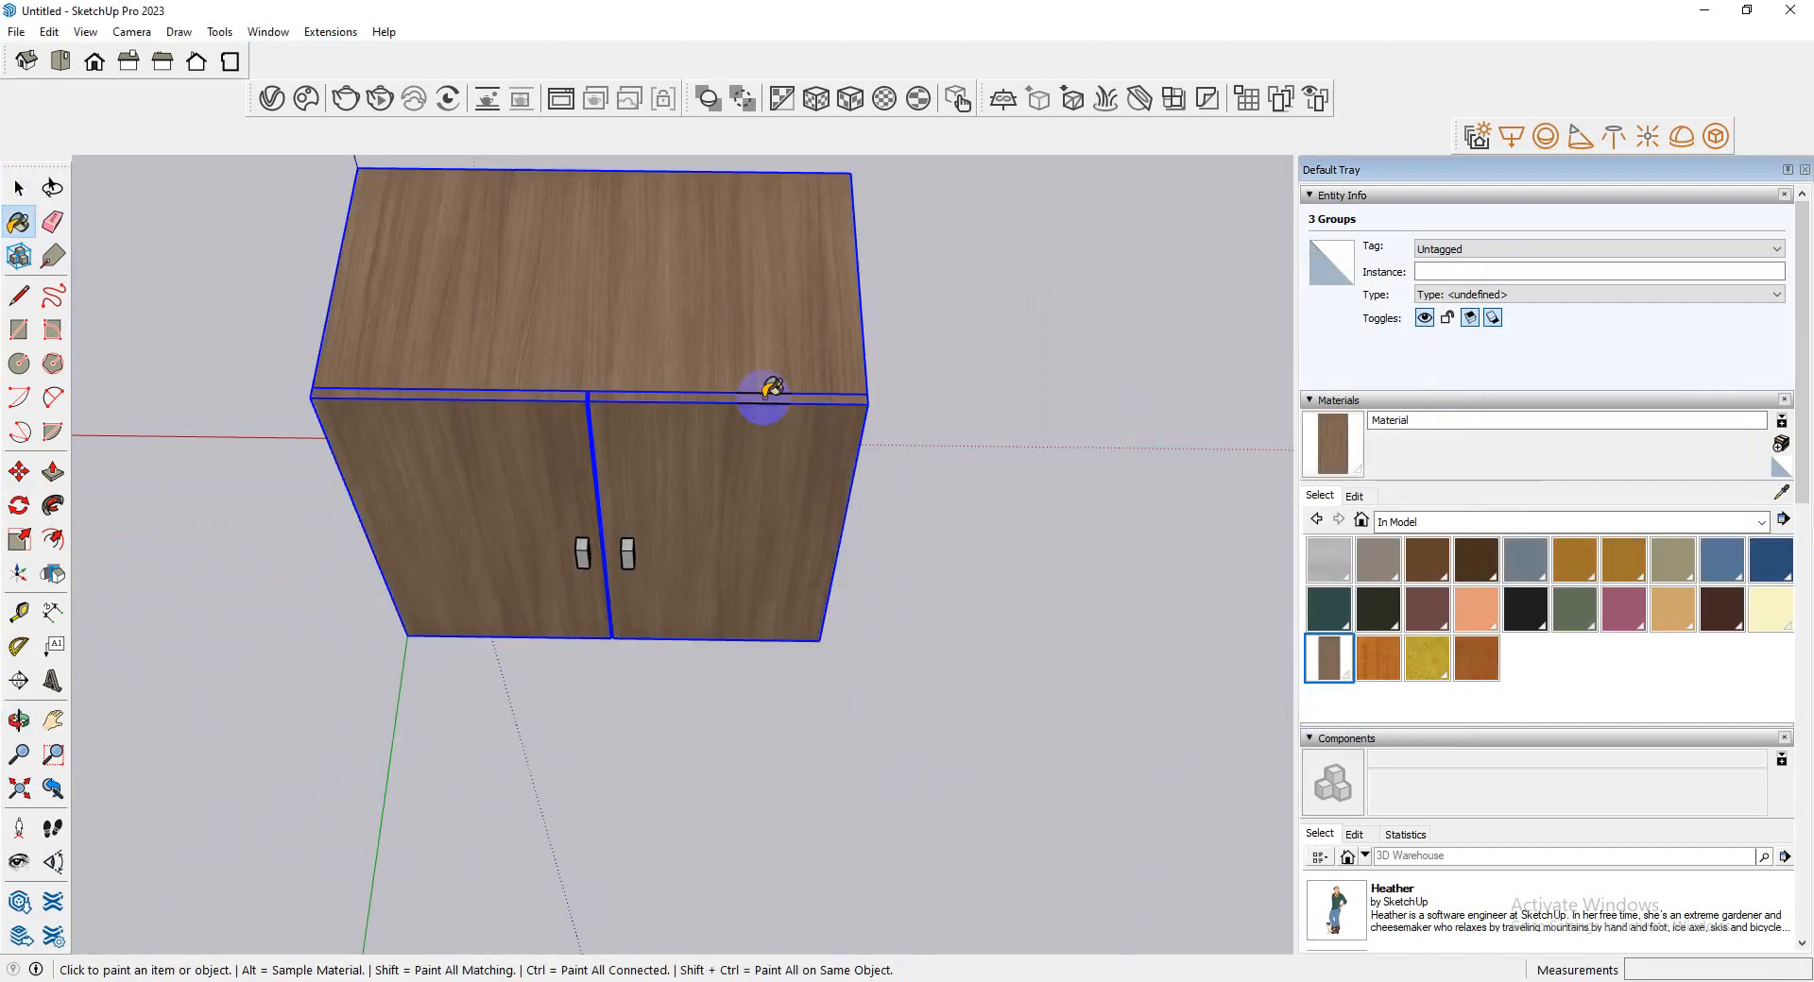
left_click(19, 187)
- Create a second material using the same brown wood image from the Desktop as its texture
left_click(1782, 445)
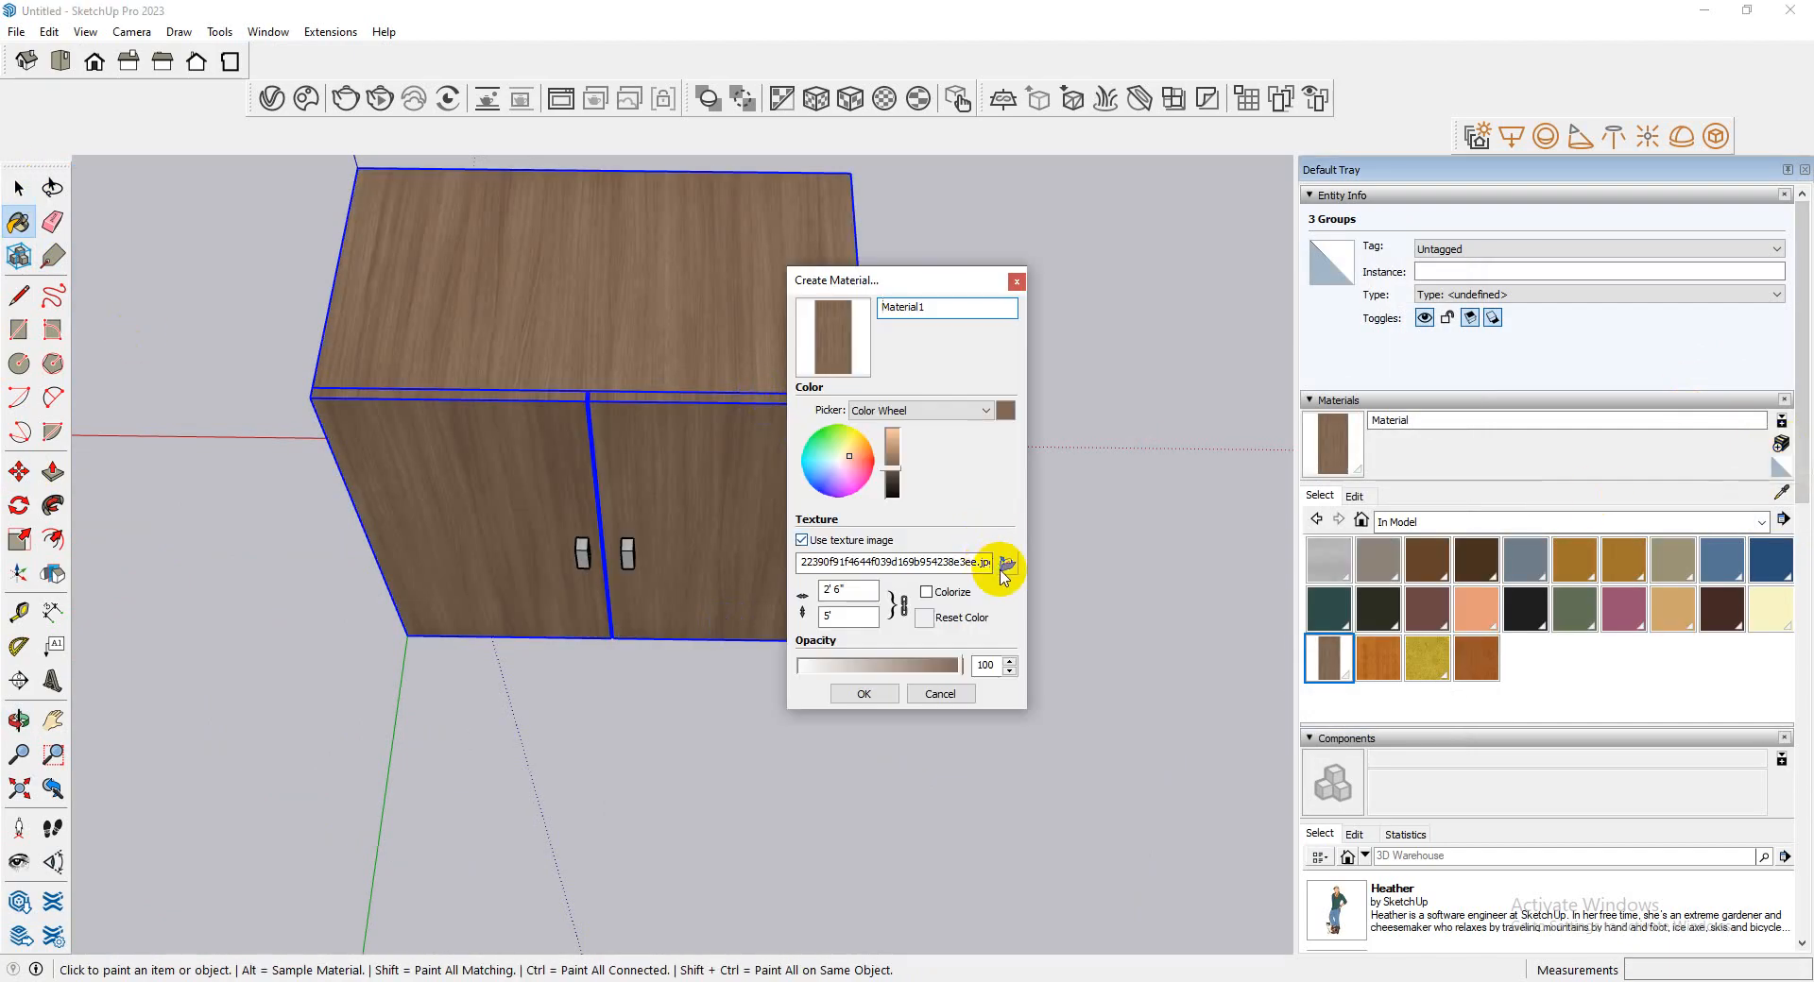
left_click(1007, 565)
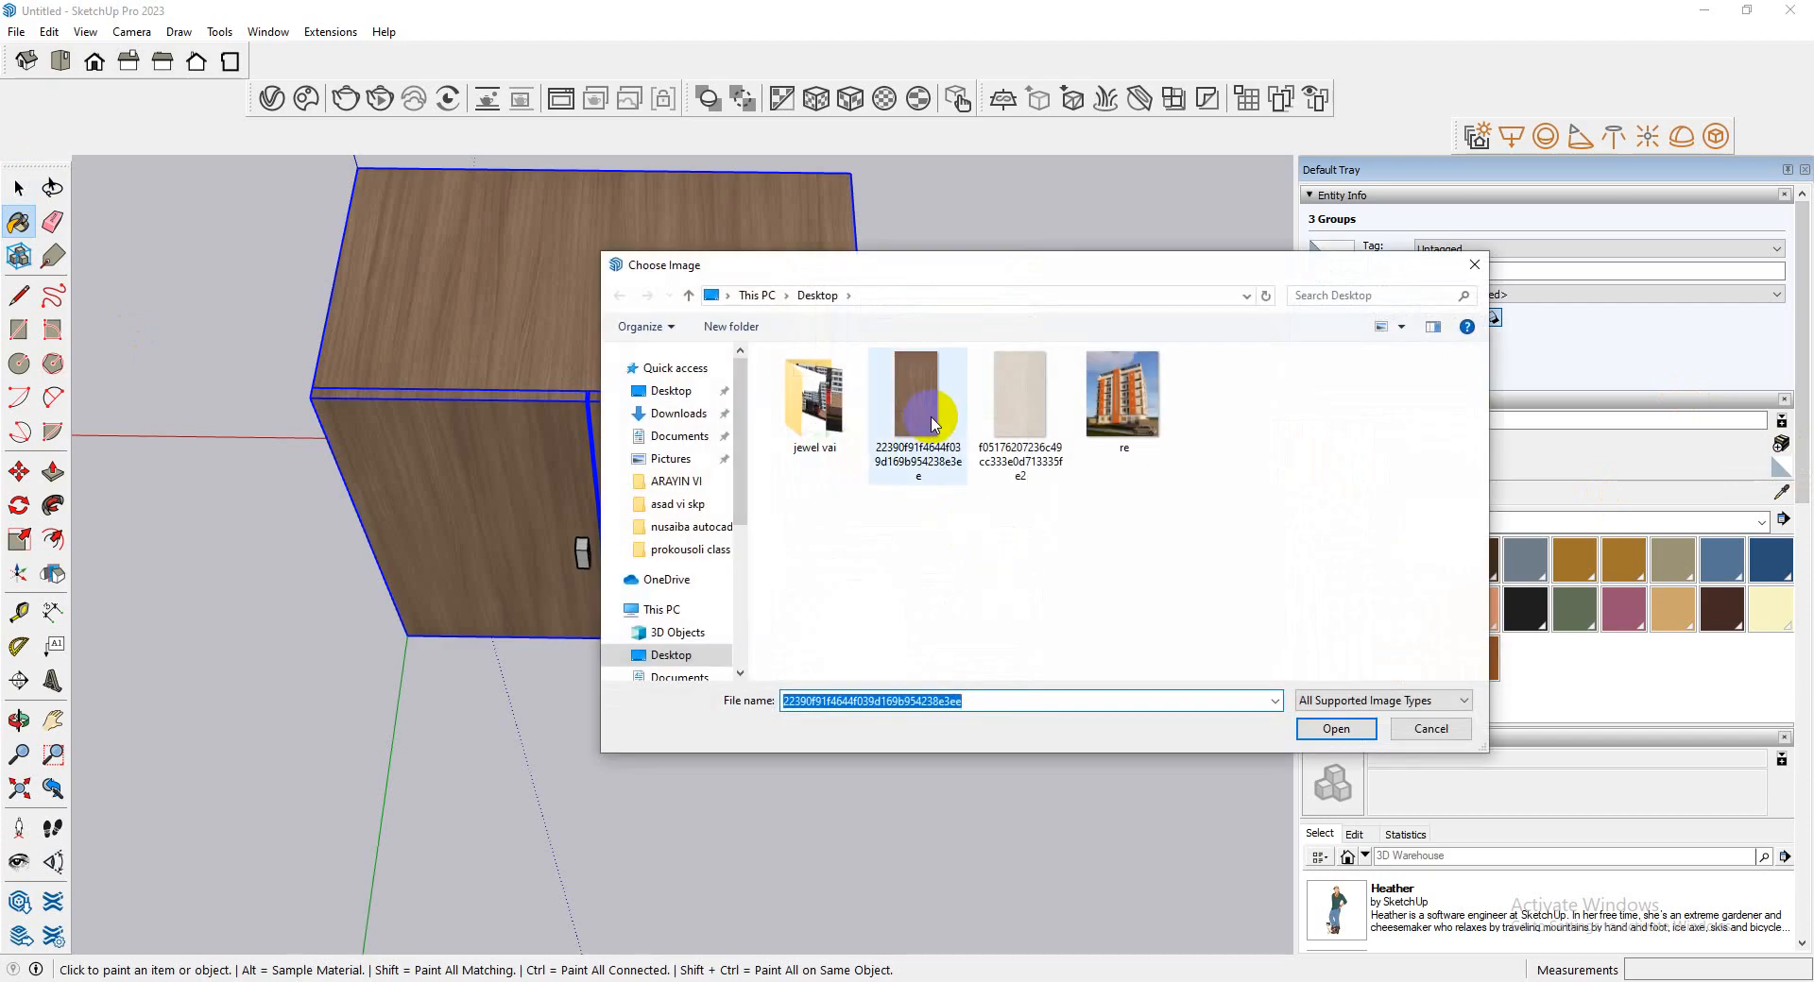
left_click(935, 422)
double_click(934, 422)
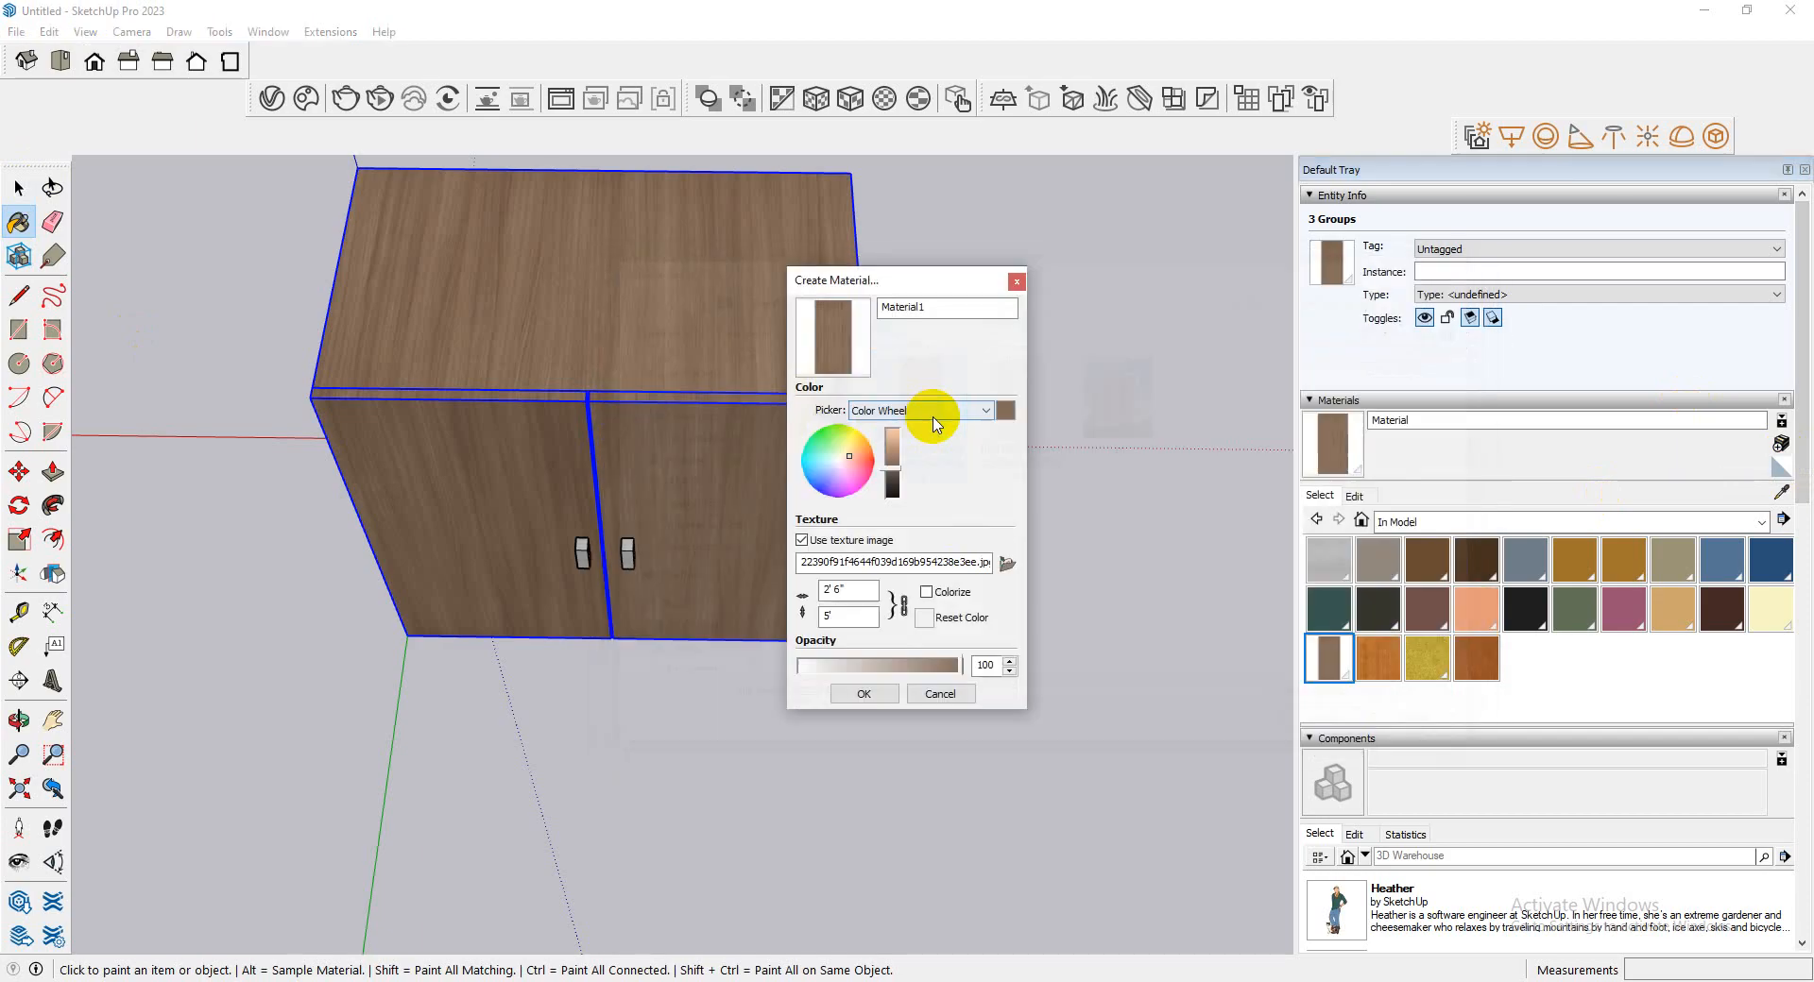
left_click(869, 693)
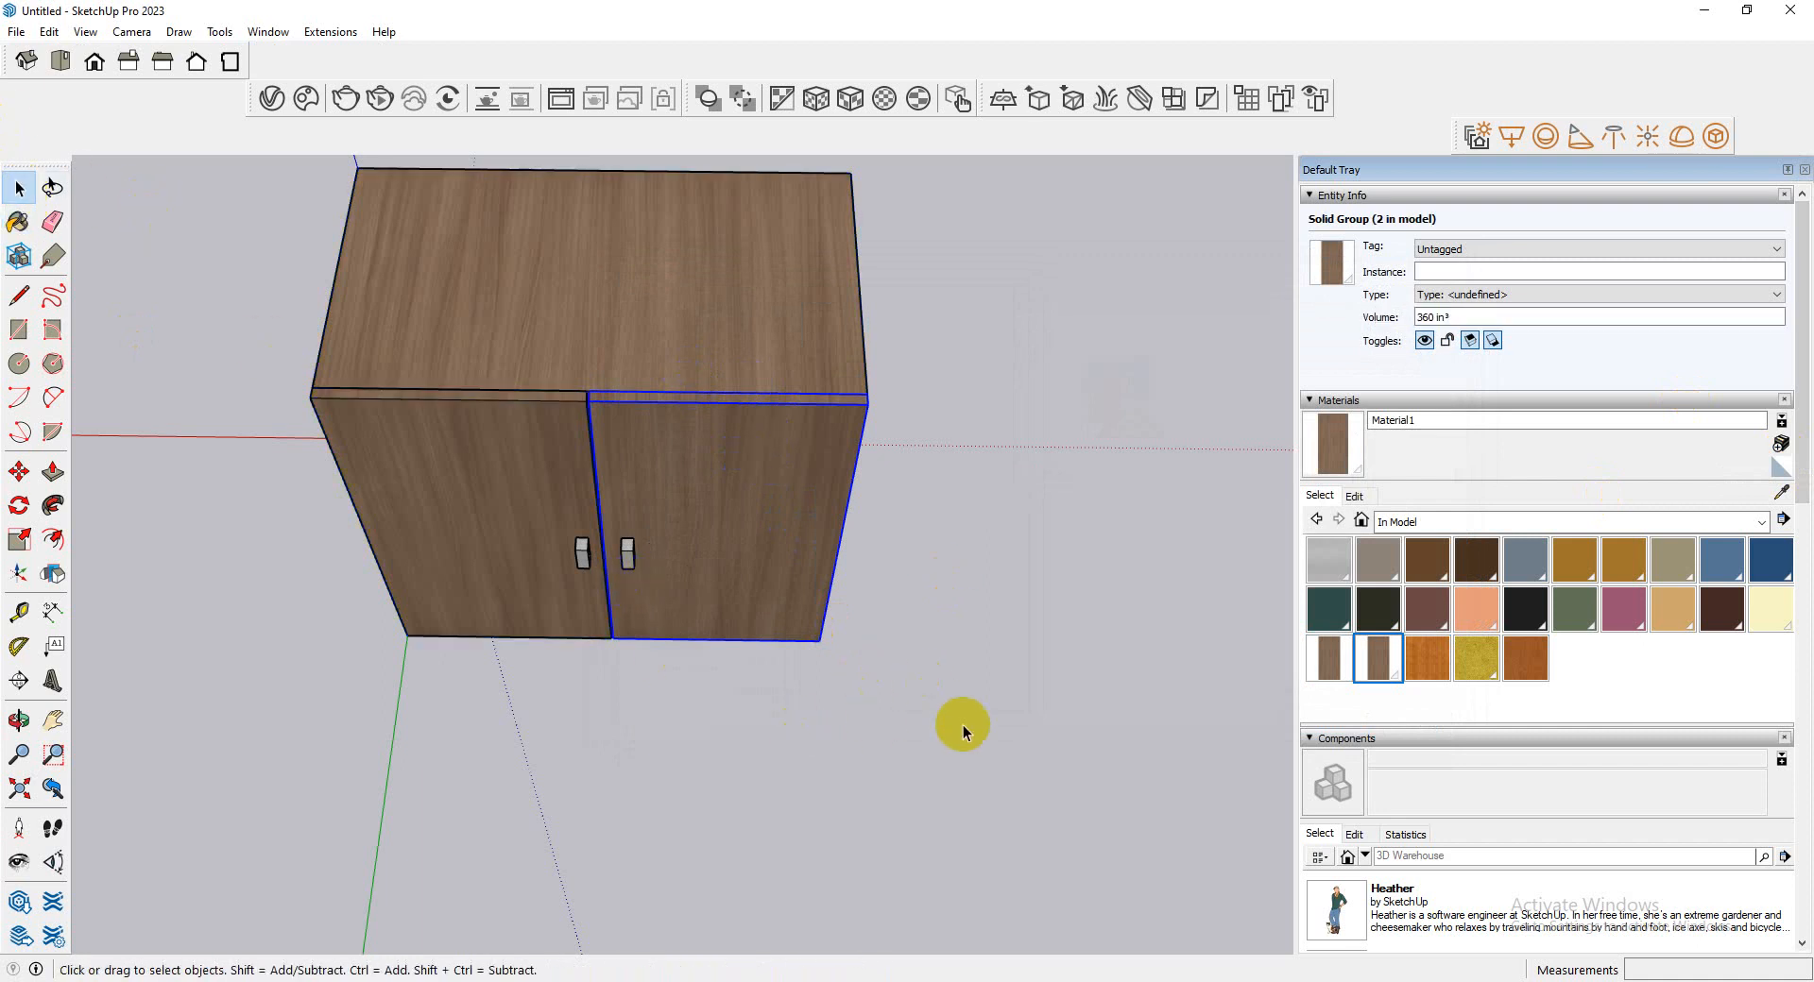
- Combine the right door and its handle into one group
left_click(821, 689)
middle_click_drag(822, 688, 806, 376)
left_click(806, 376)
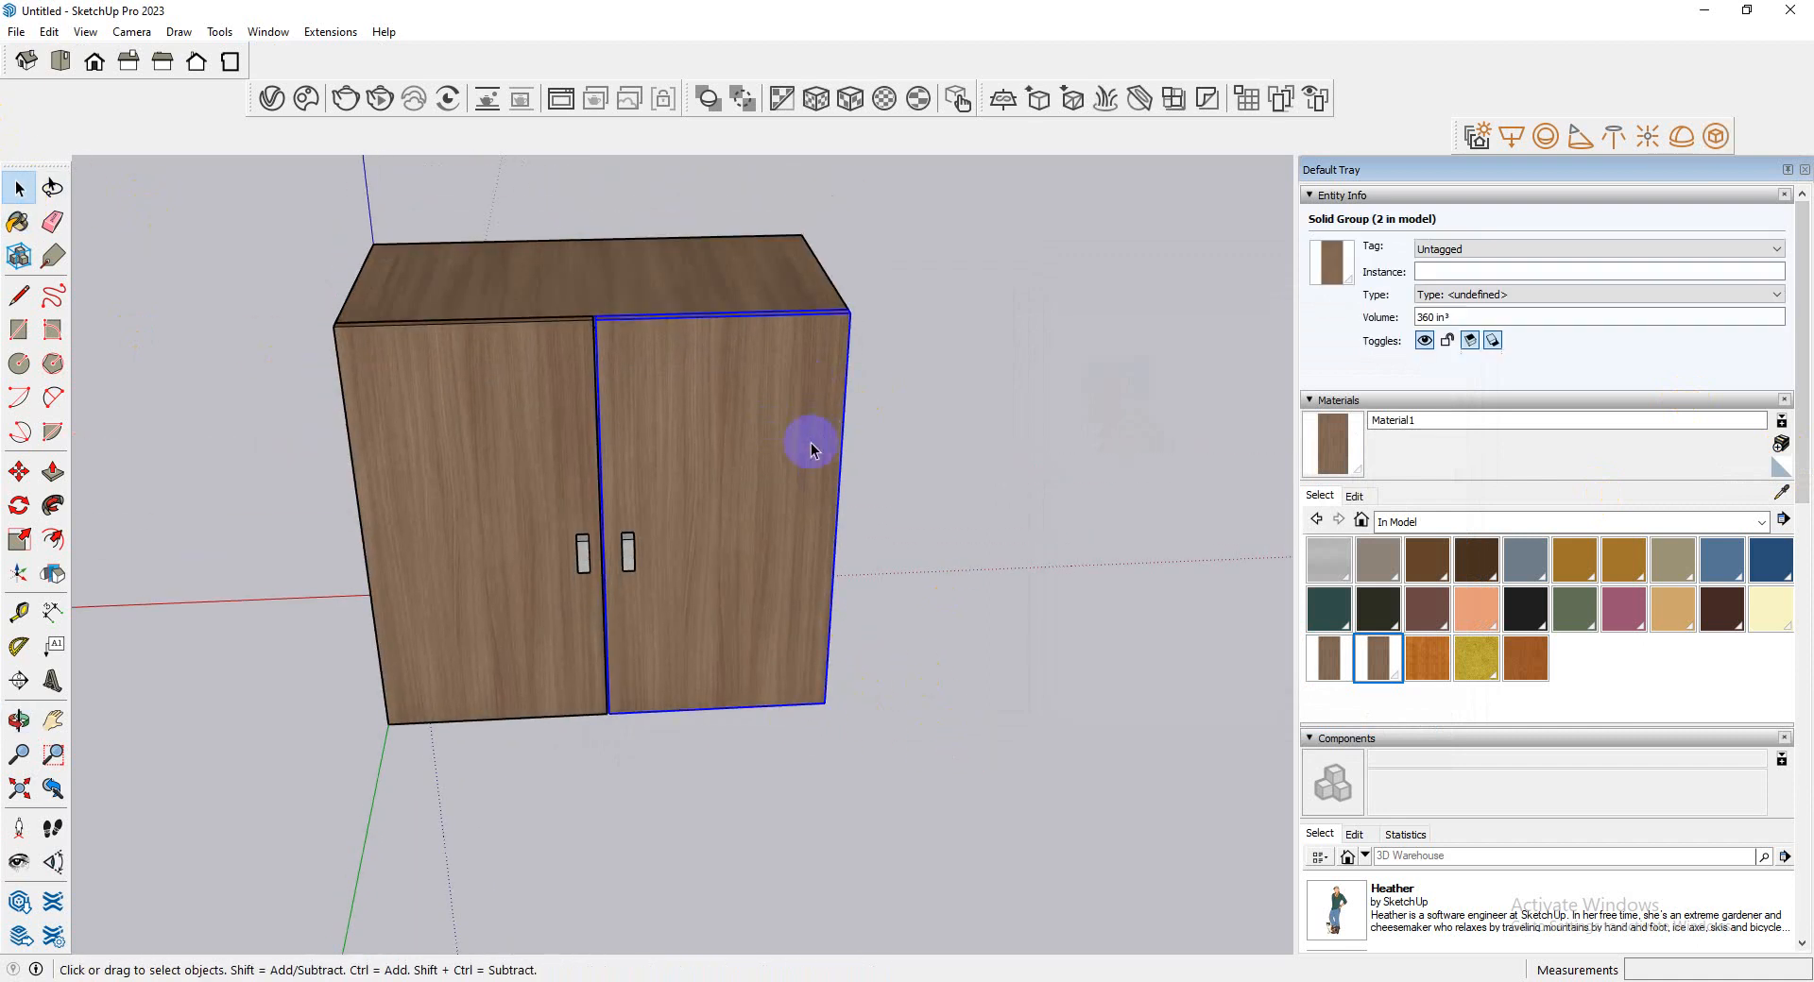
left_click(630, 559, "ctrl")
right_click(630, 559)
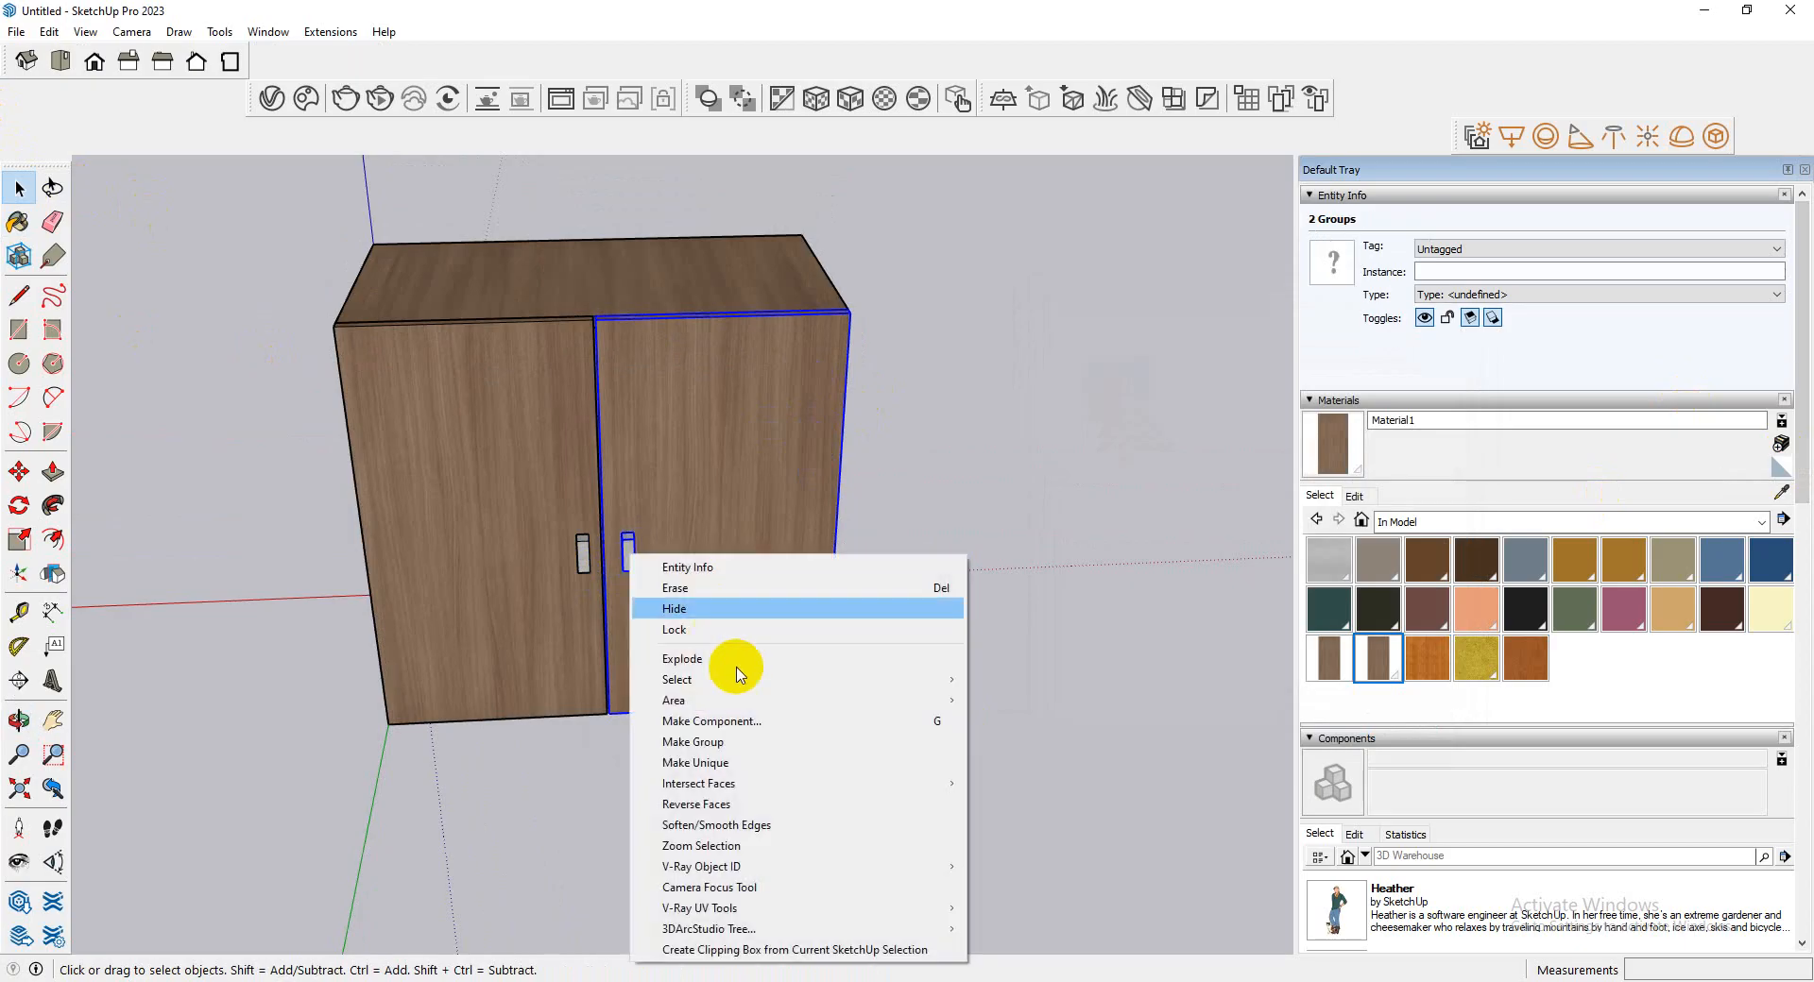
left_click(741, 749)
- Combine the left door and its handle into one group
middle_click_drag(688, 598, 677, 416)
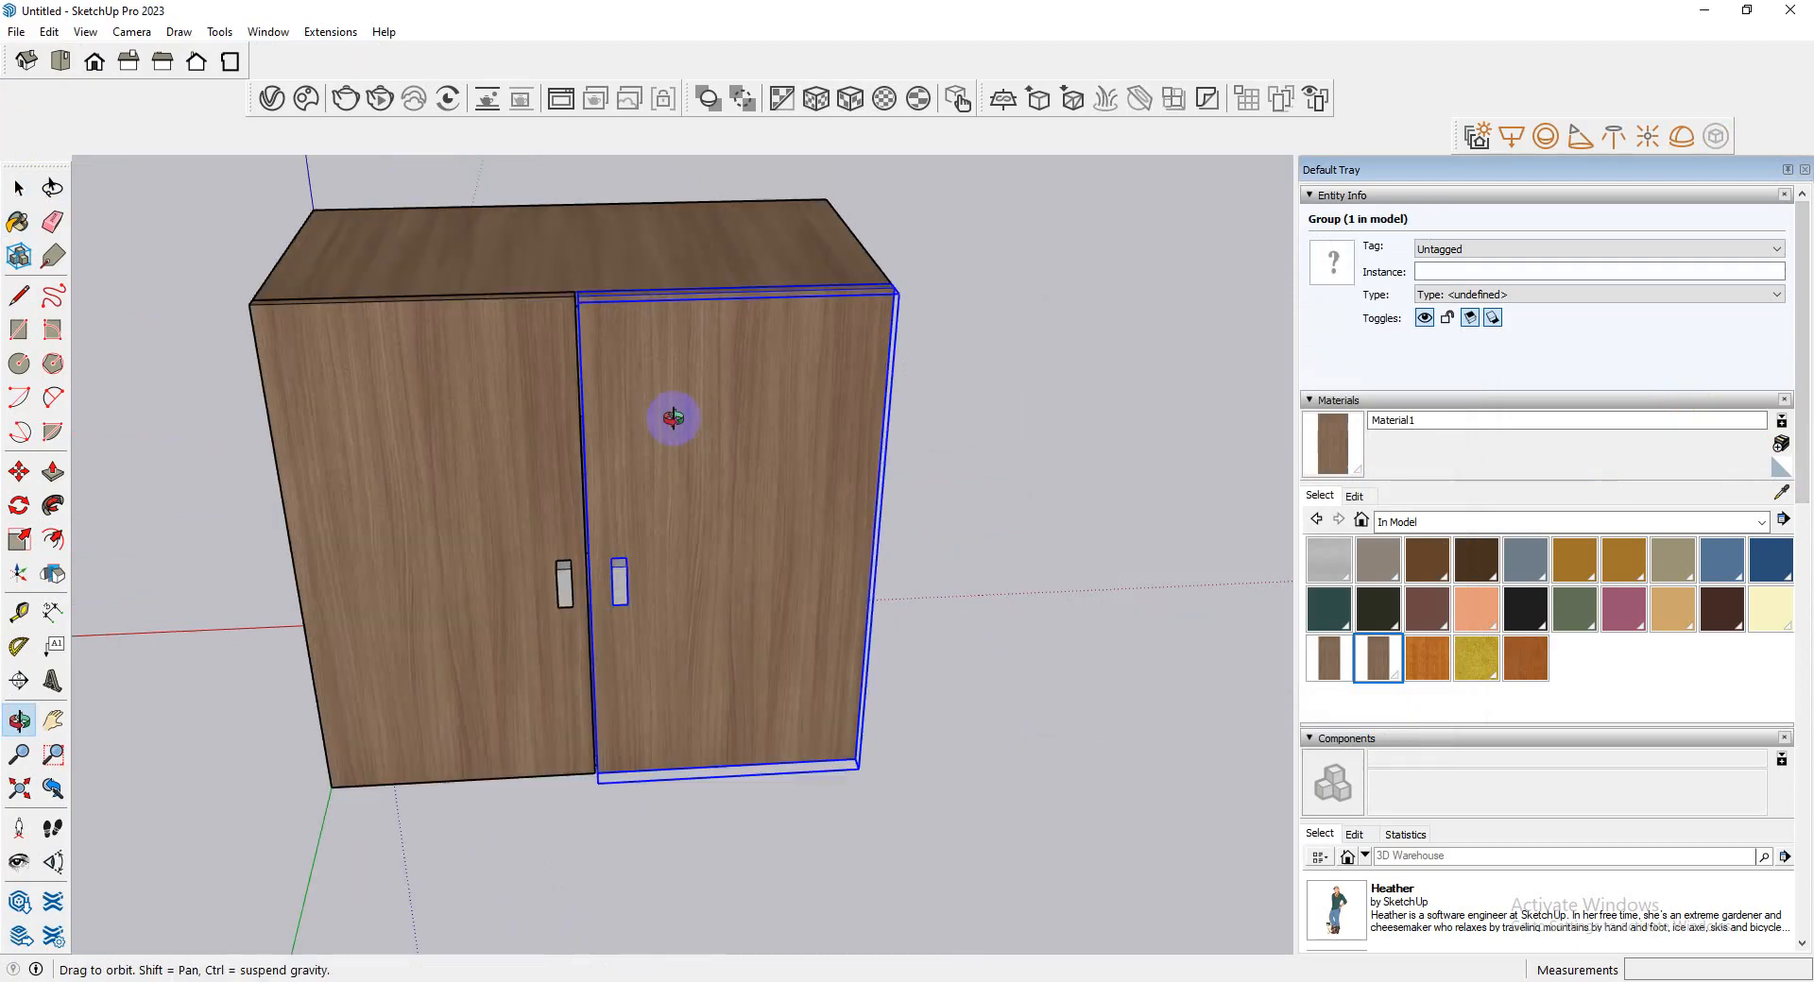
left_click(563, 567)
left_click(483, 457, "shift")
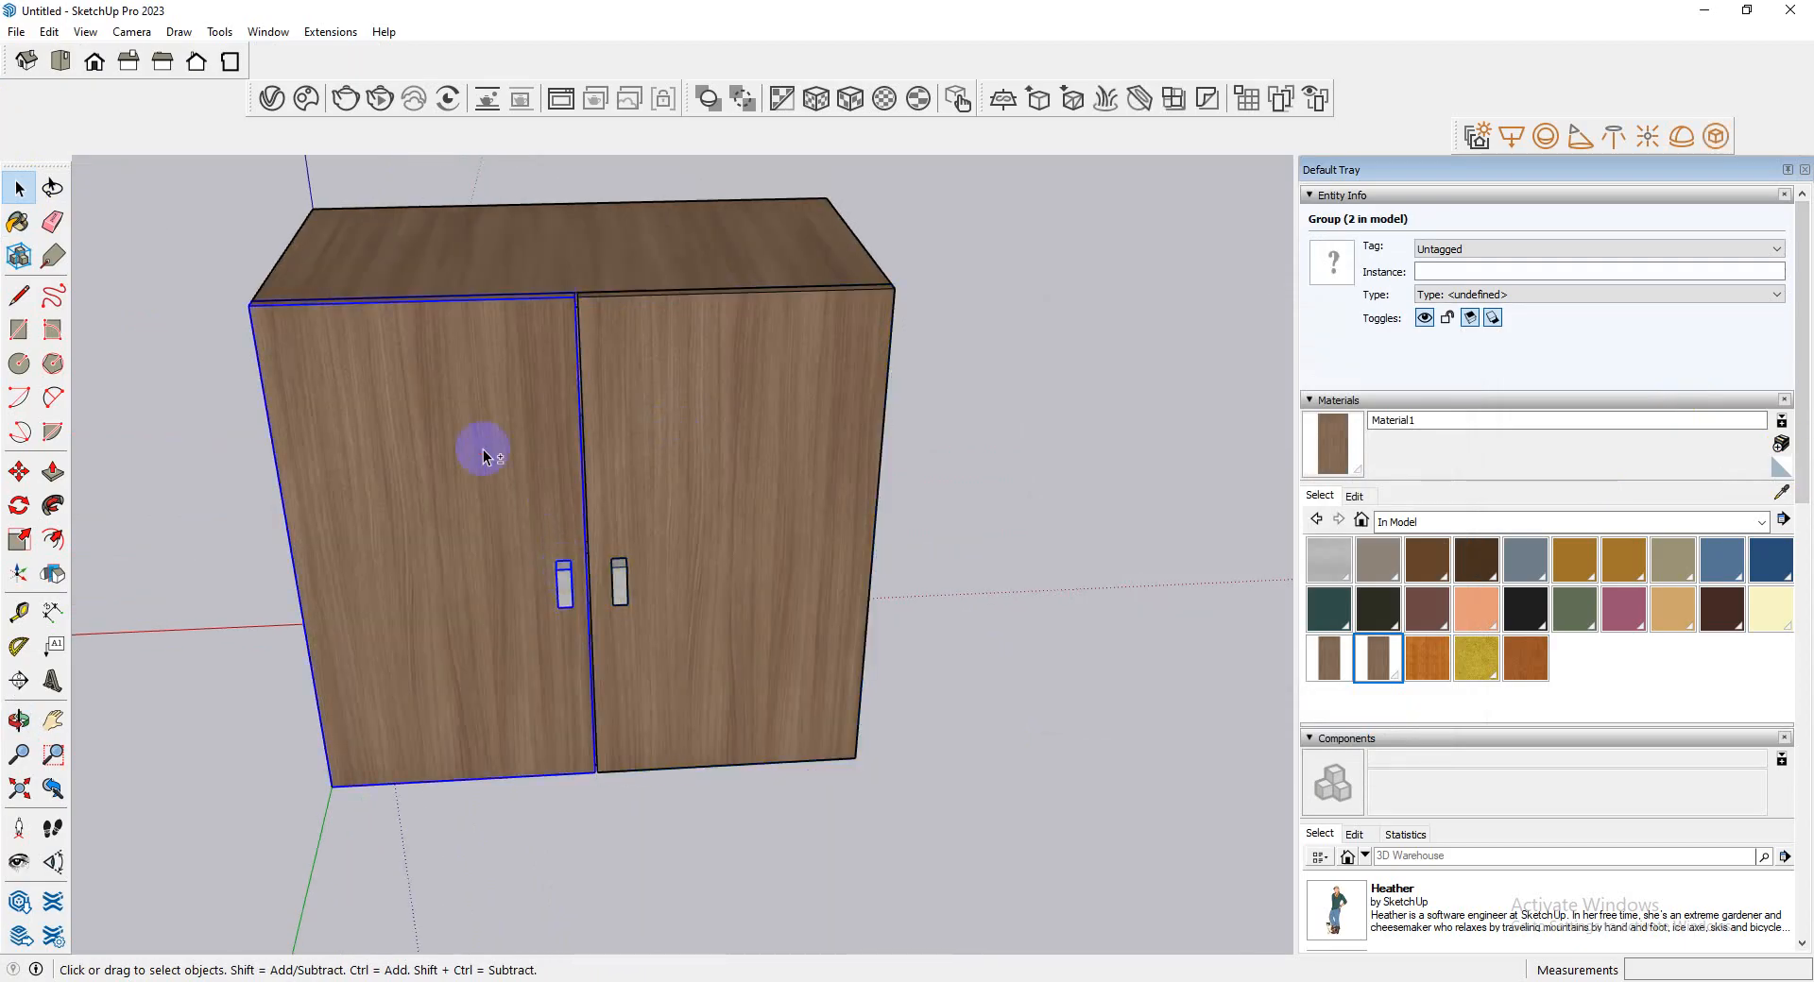
right_click(556, 546)
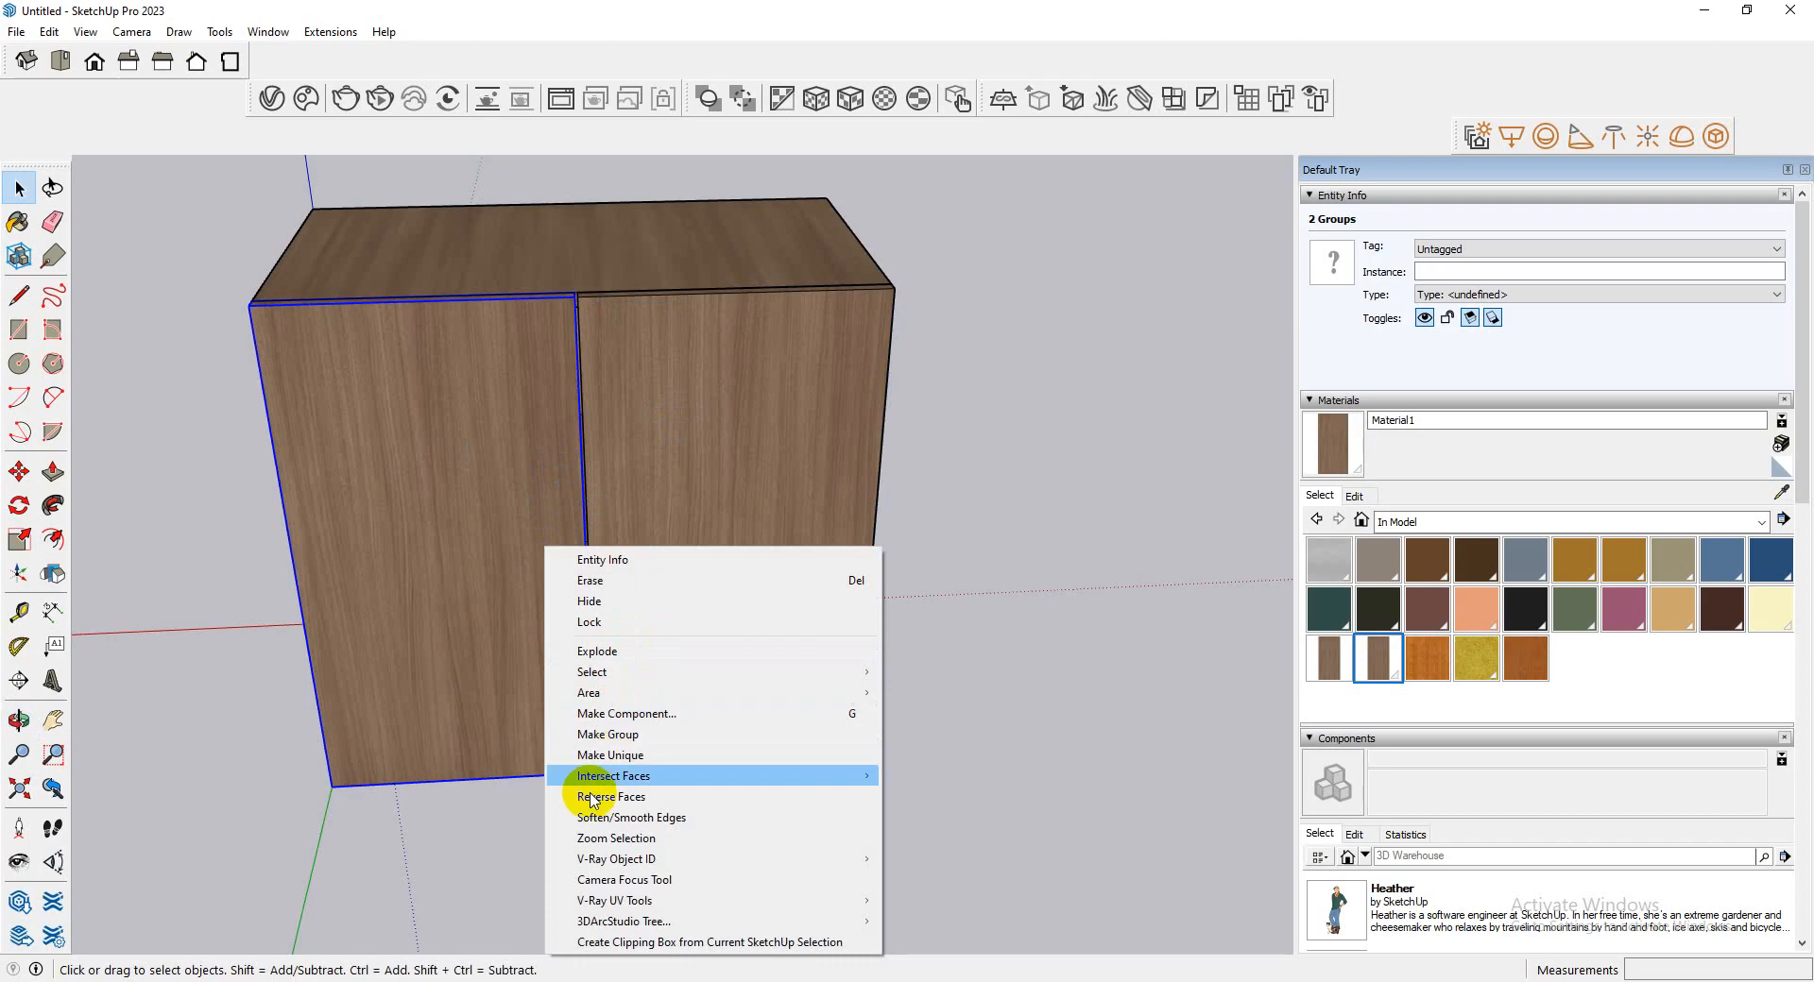
left_click(630, 736)
- Swing the left door group open 90 degrees in the horizontal plane about its outer top corner and clear the selection
middle_click_drag(596, 336, 491, 614)
left_click(18, 508)
left_click(19, 510)
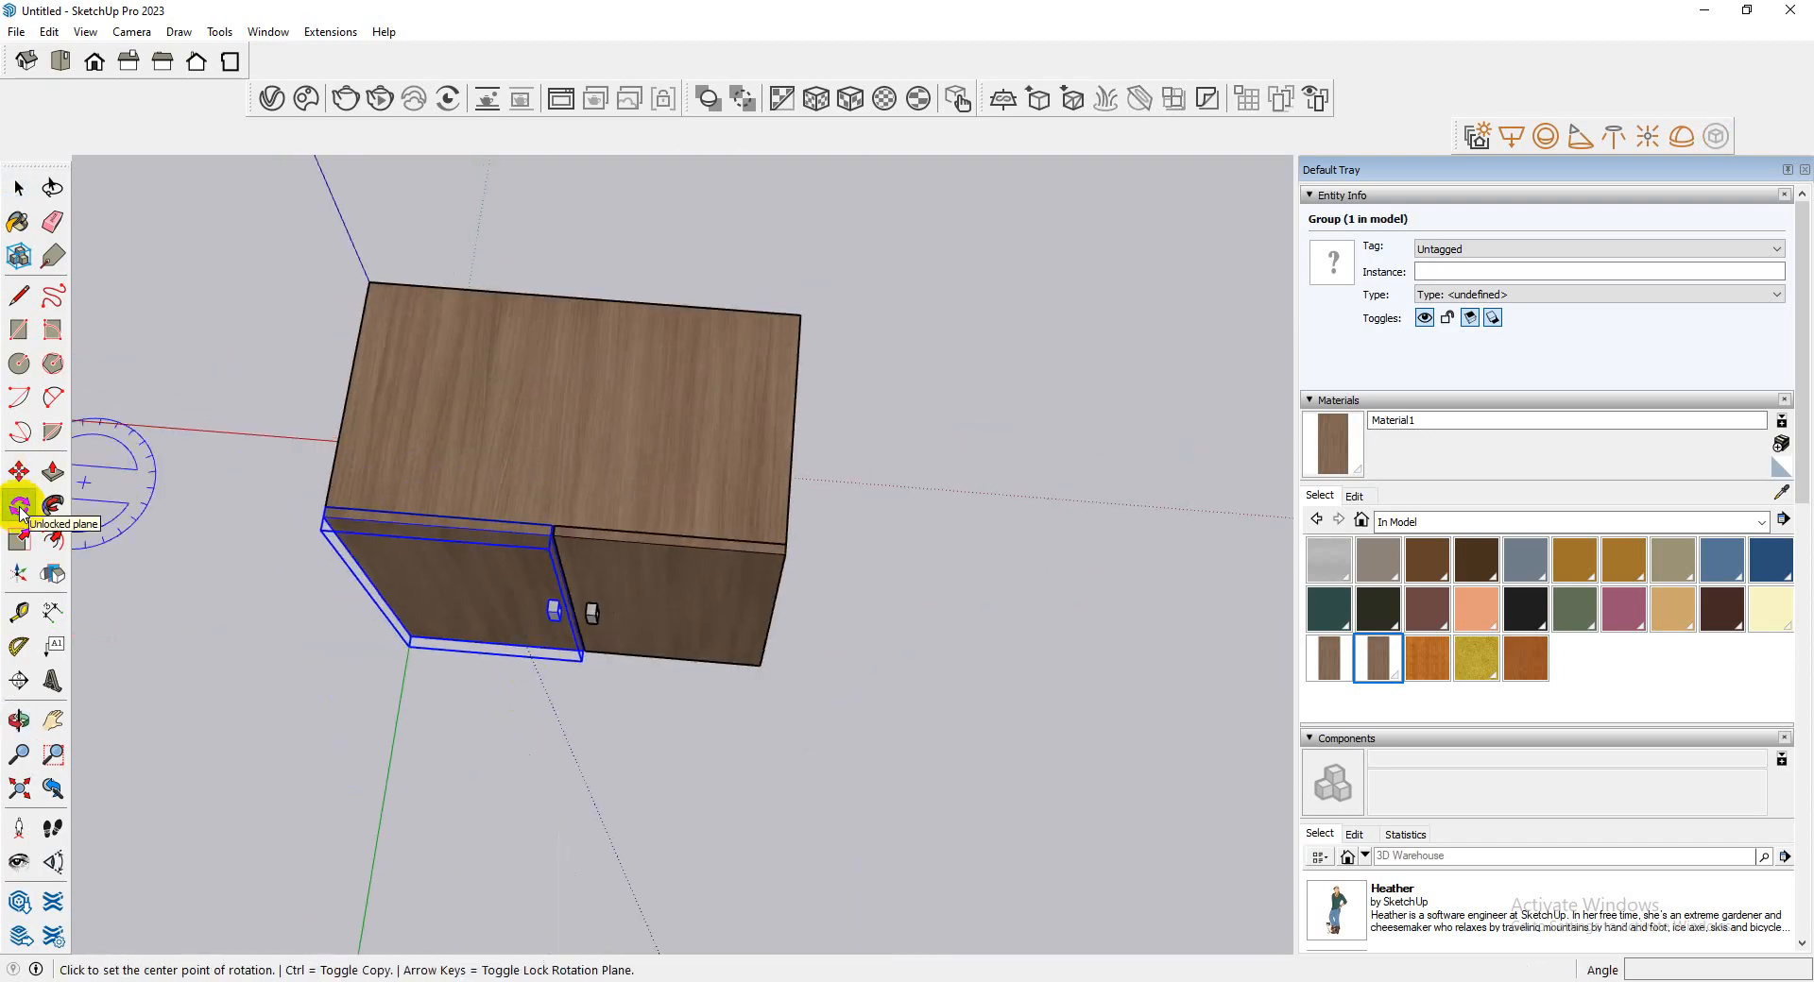
left_click(328, 507)
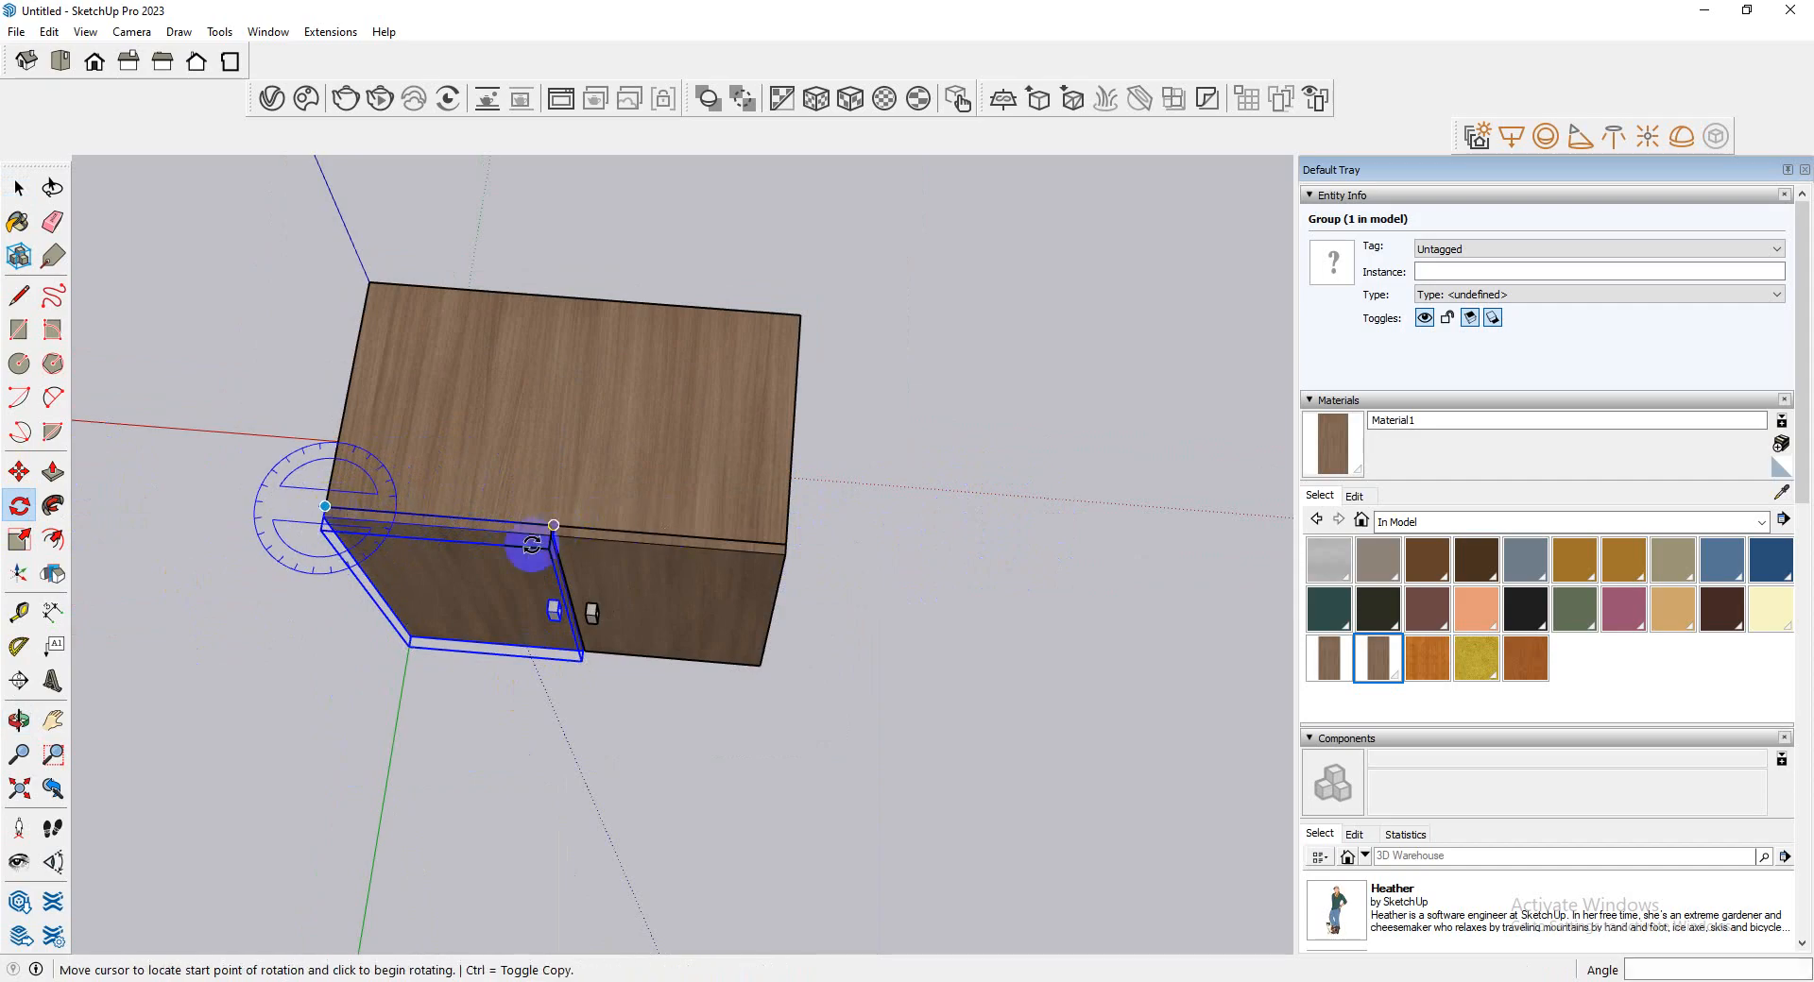
left_click(553, 525)
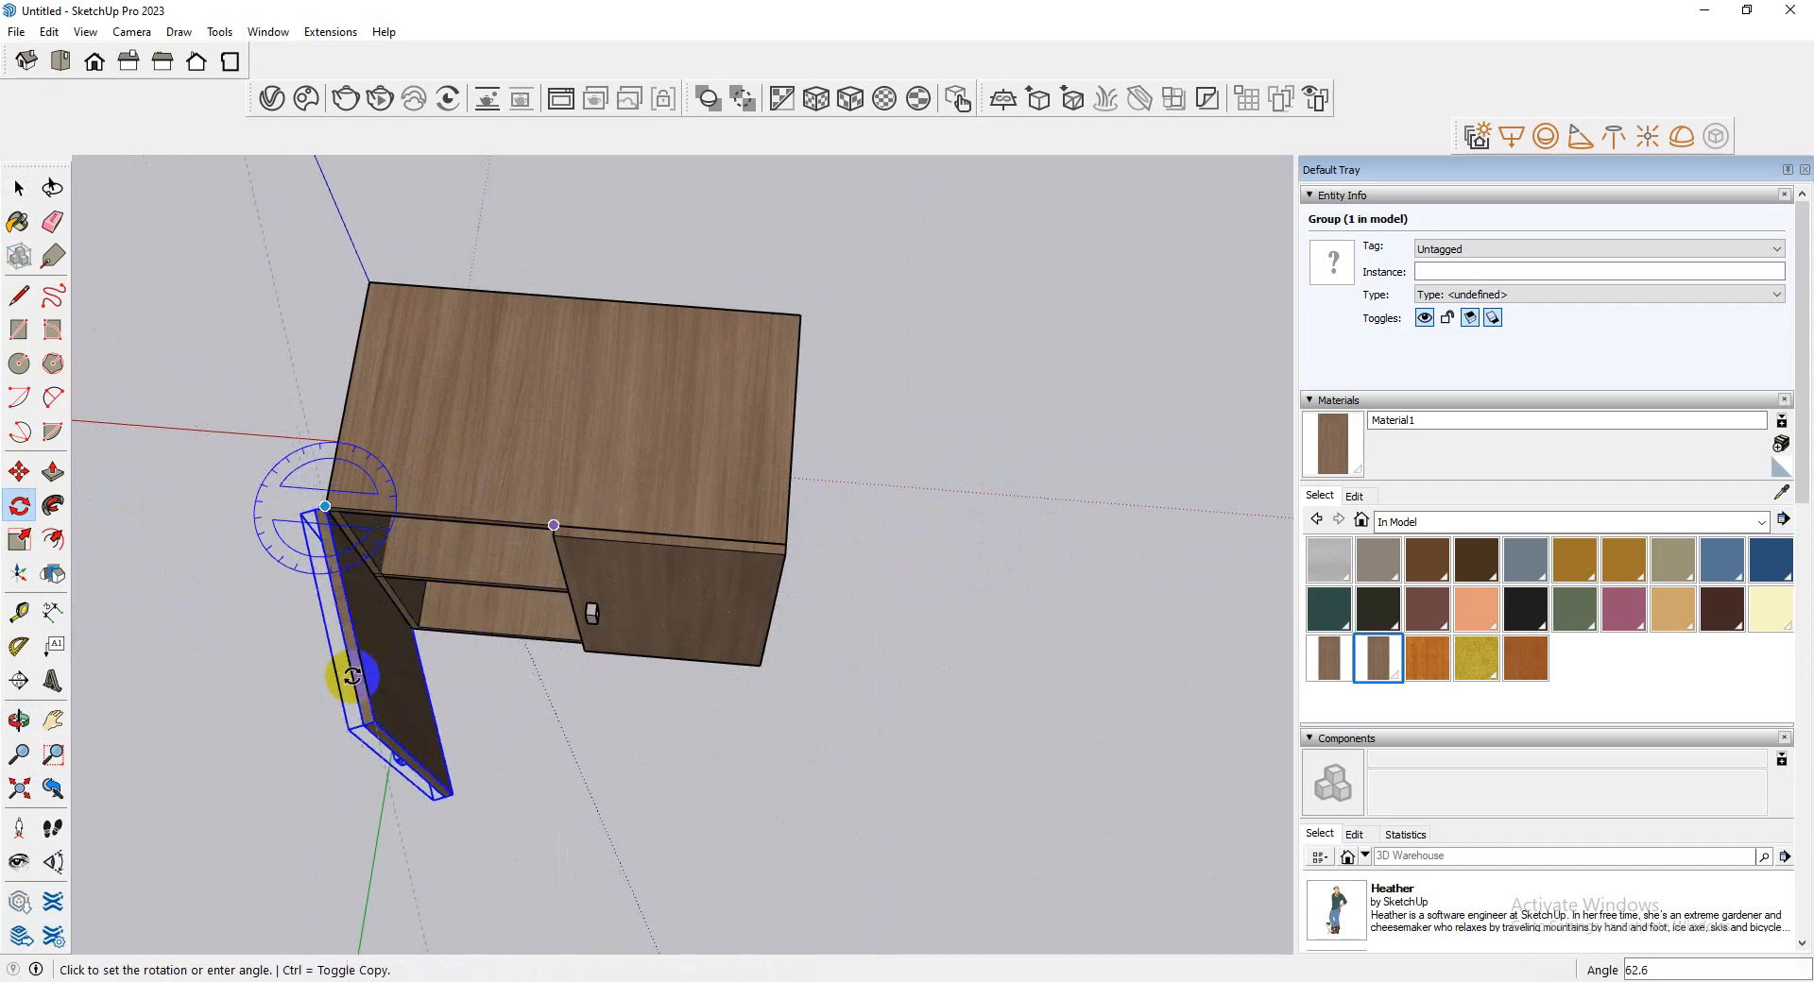
left_click(288, 693)
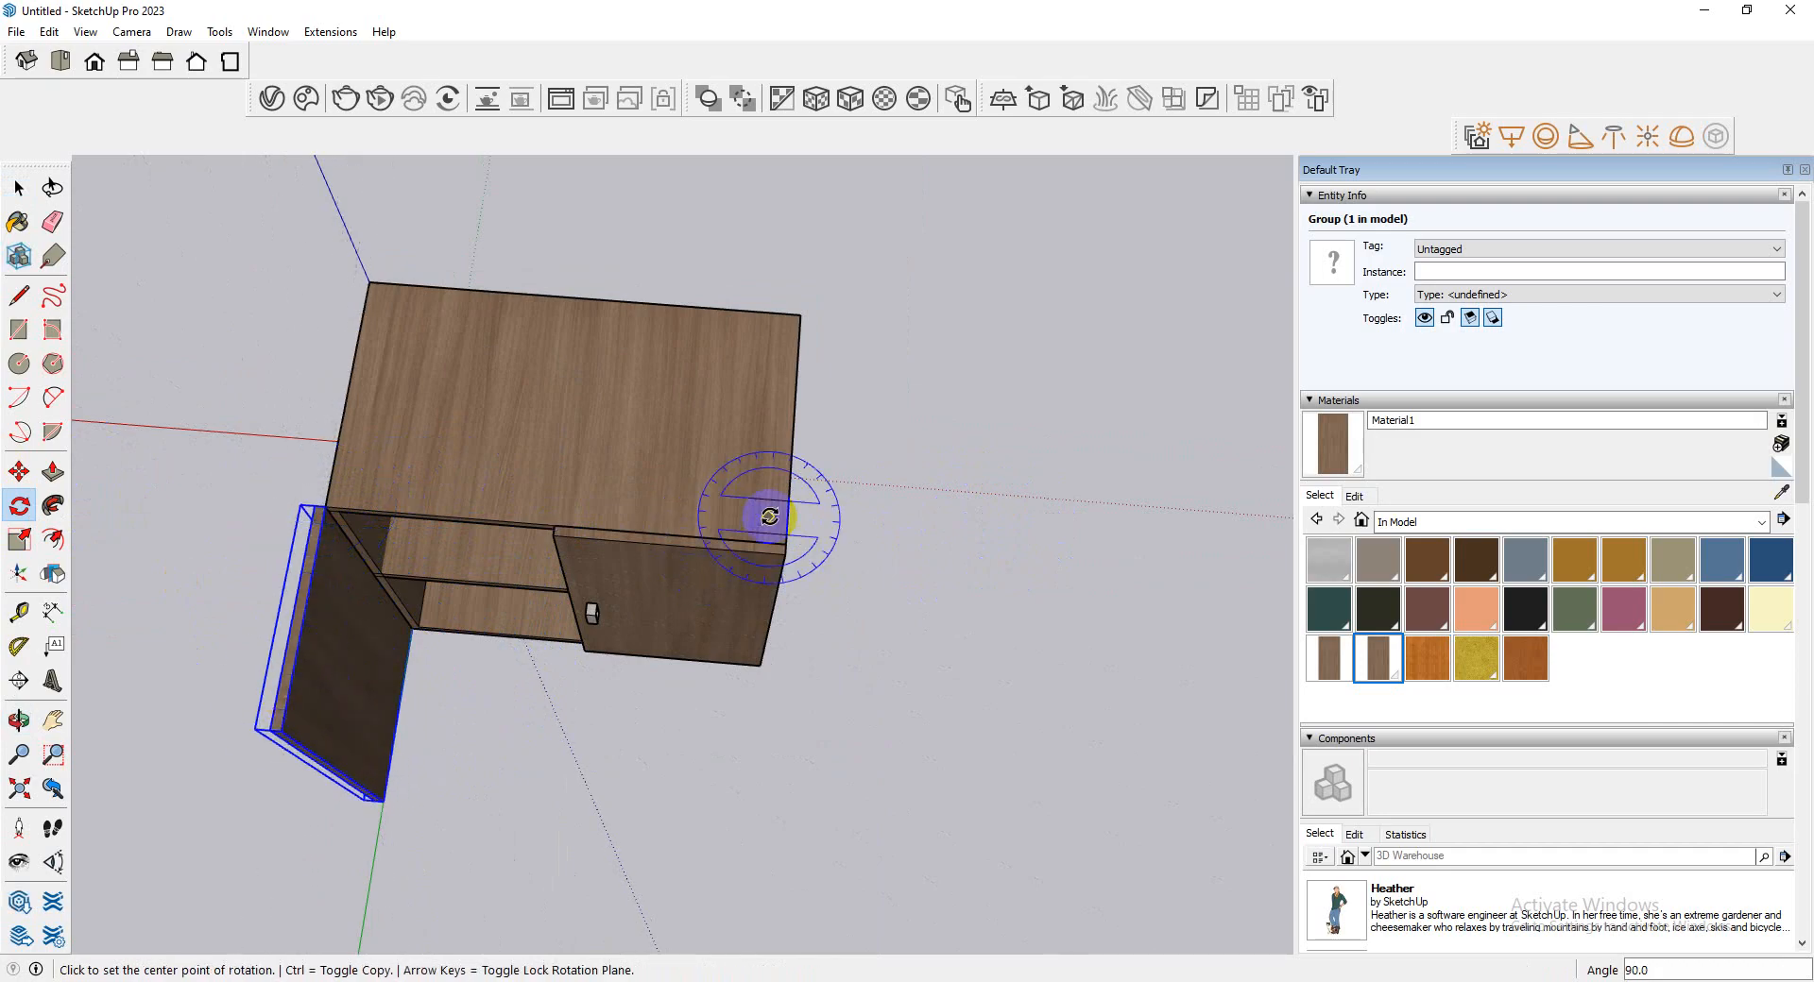
middle_click_drag(326, 529, 693, 180)
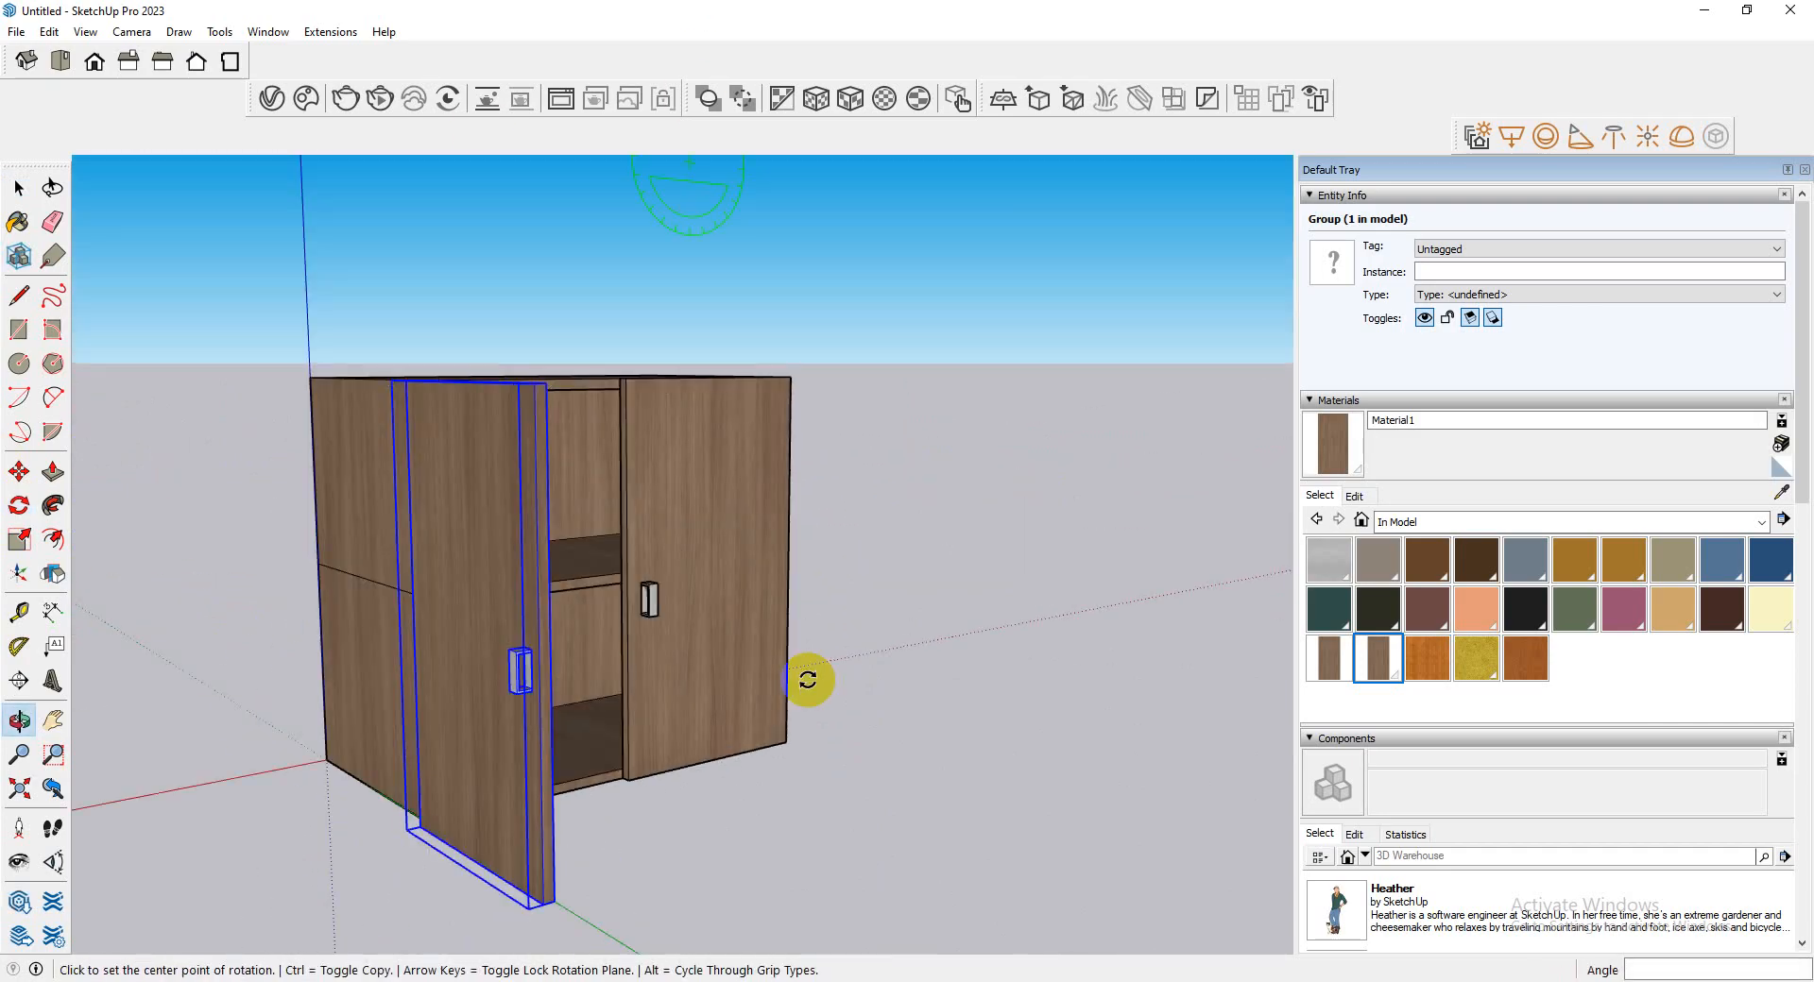
scroll(822, 745, "down", 2)
middle_click_drag(850, 781, 526, 701)
left_click(21, 189)
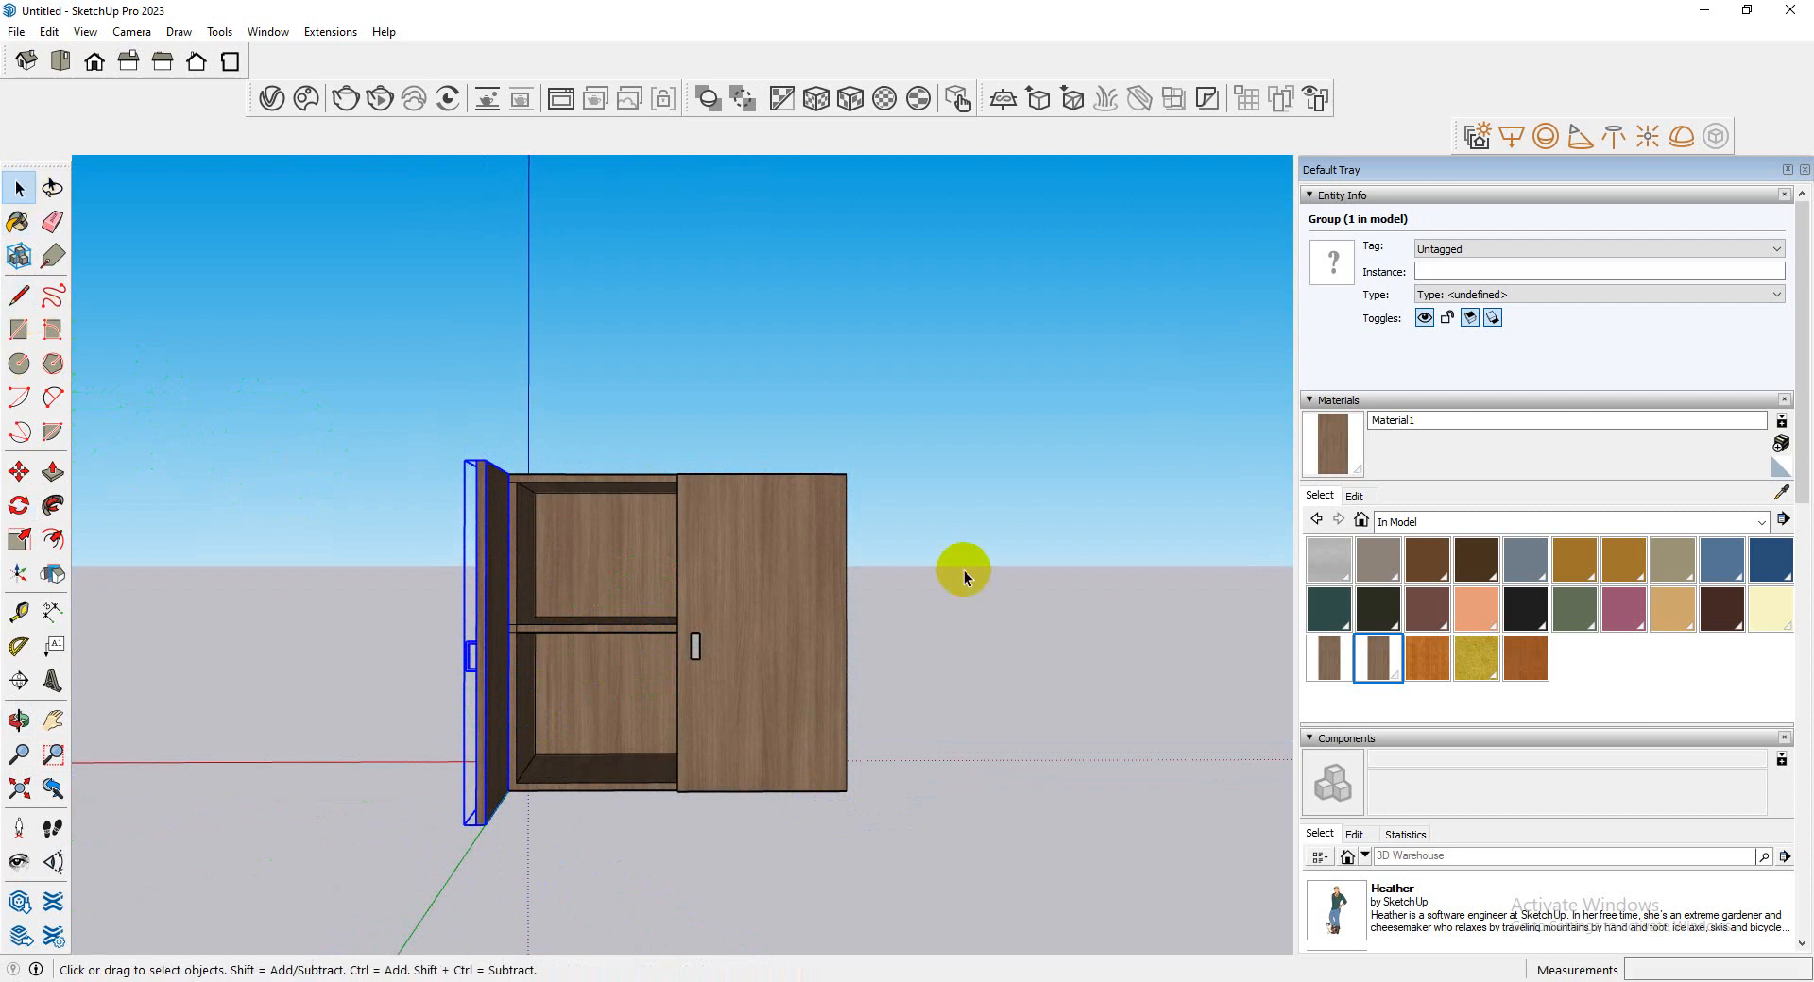
left_click(960, 570)
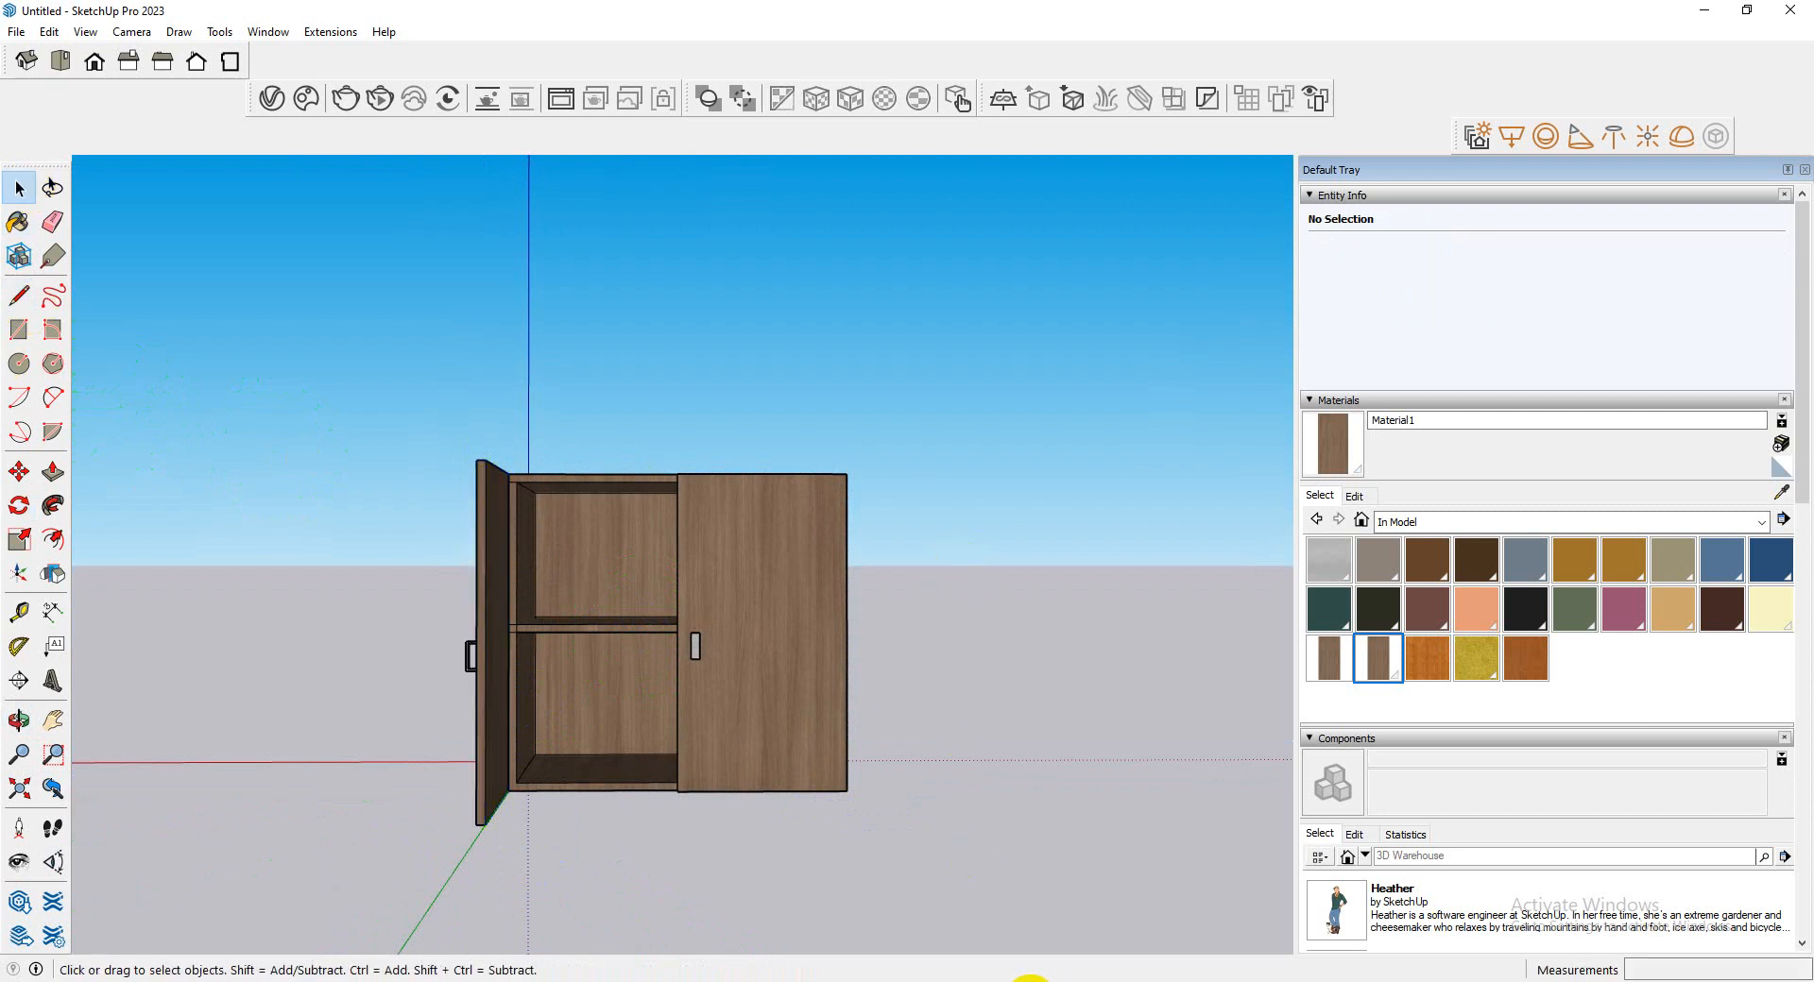